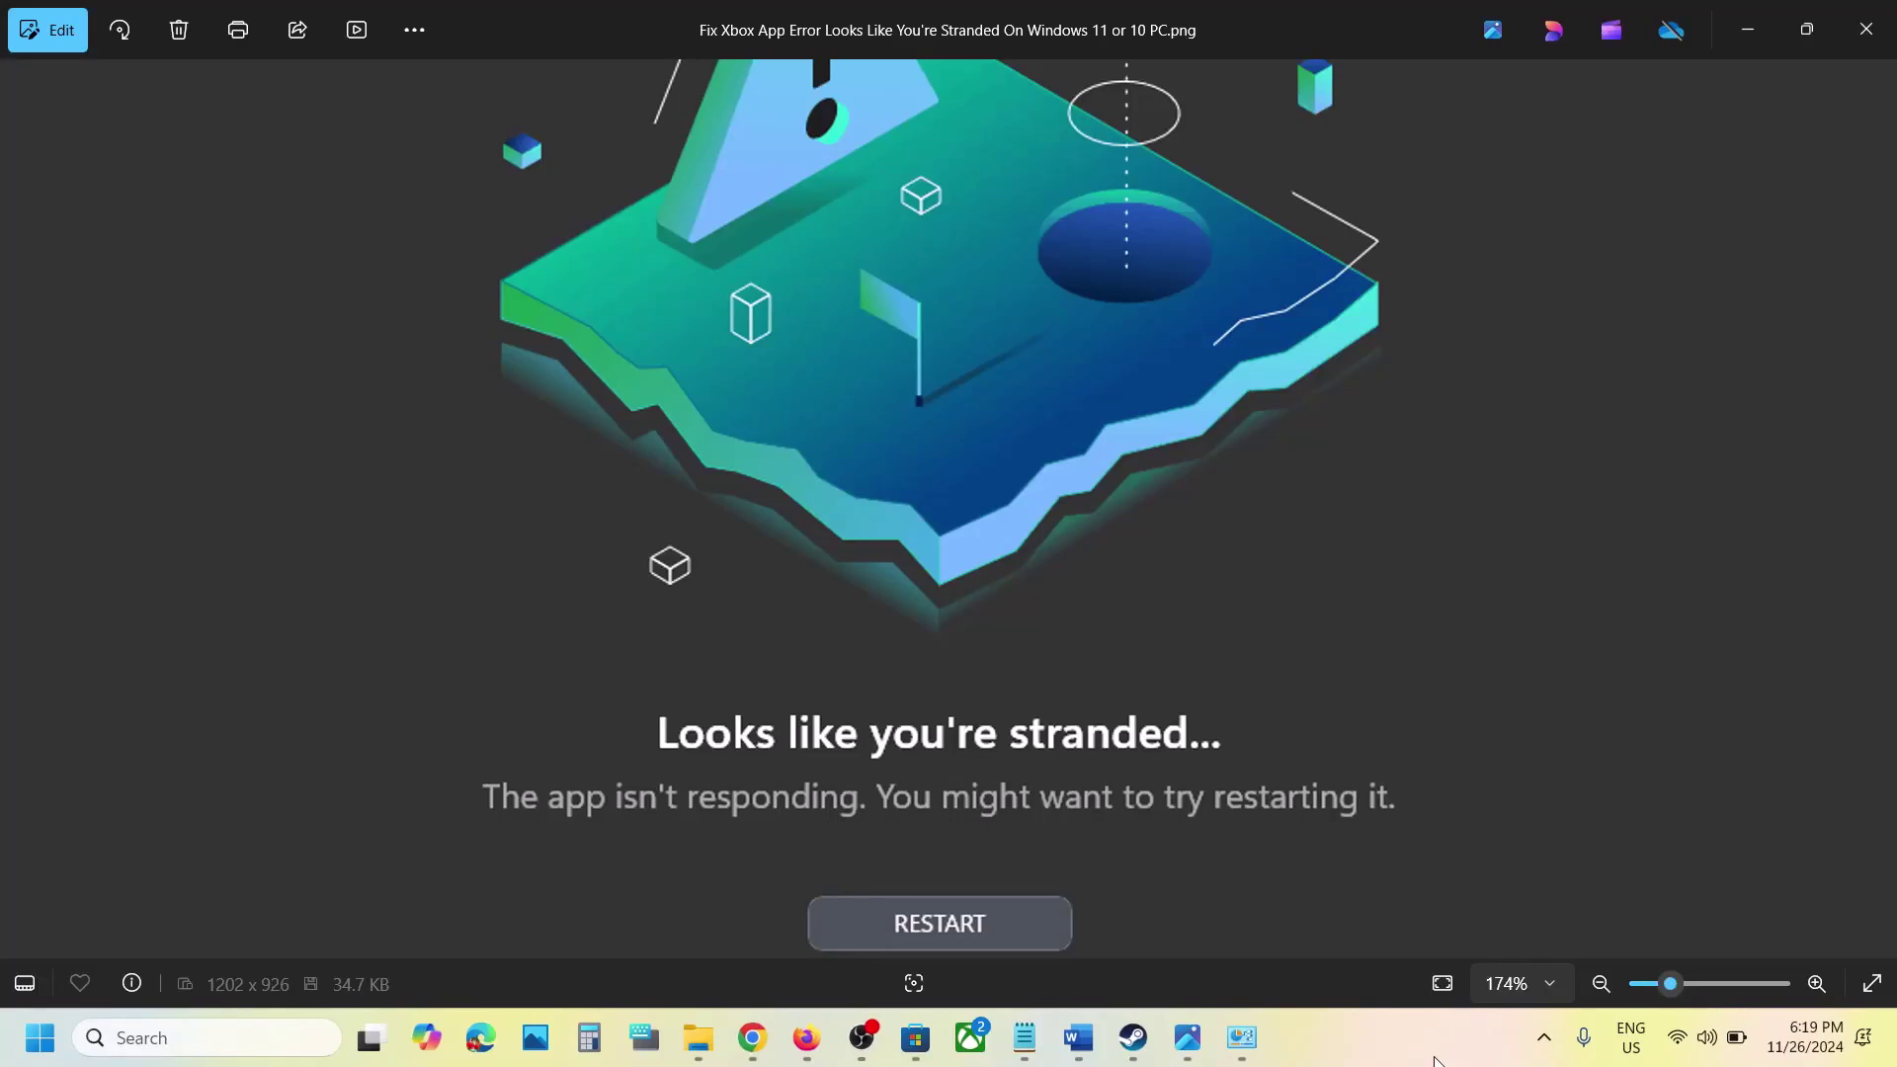
Search Windows for 'xbox', then open the support.xbox.com 'Gaming Services Repair Tool for PC' article in Chrome
{"action": "left_click", "coordinate": [245, 1045]}
{"action": "type", "text": "x"}
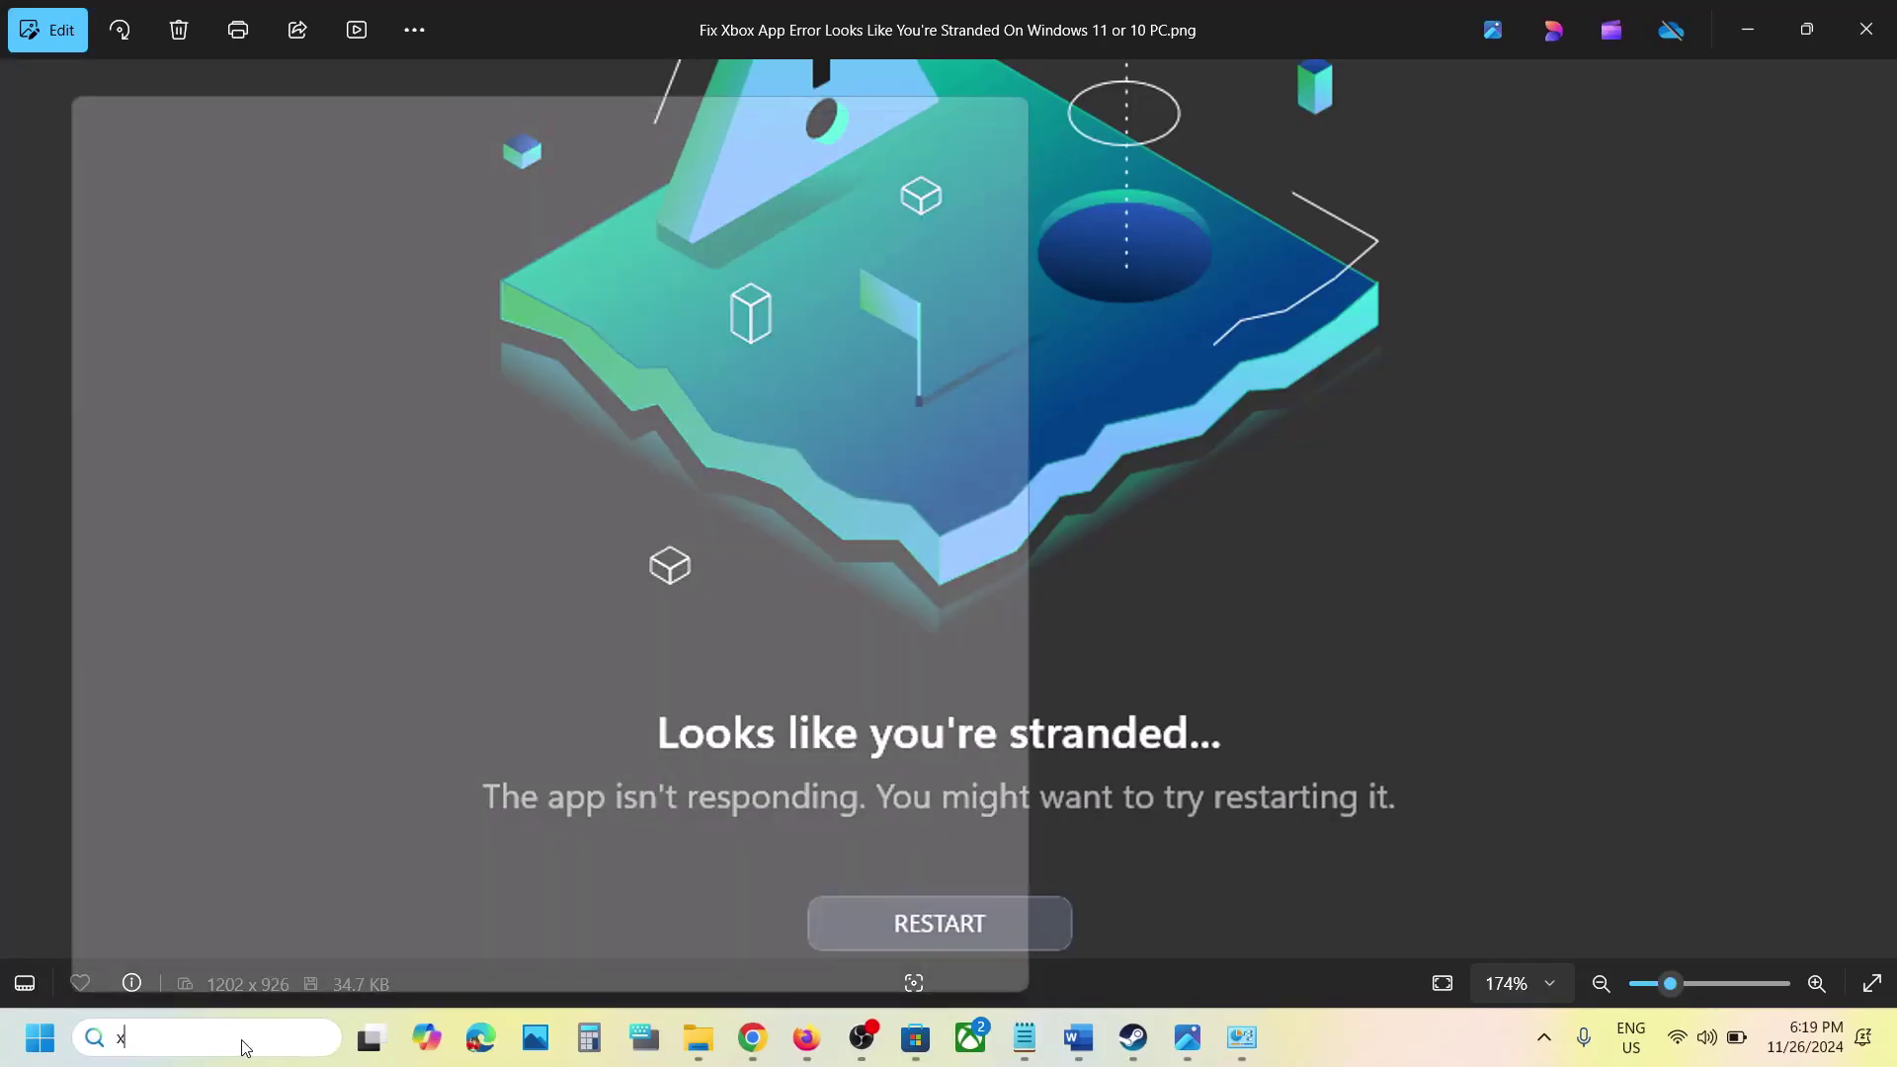
{"action": "type", "text": "box"}
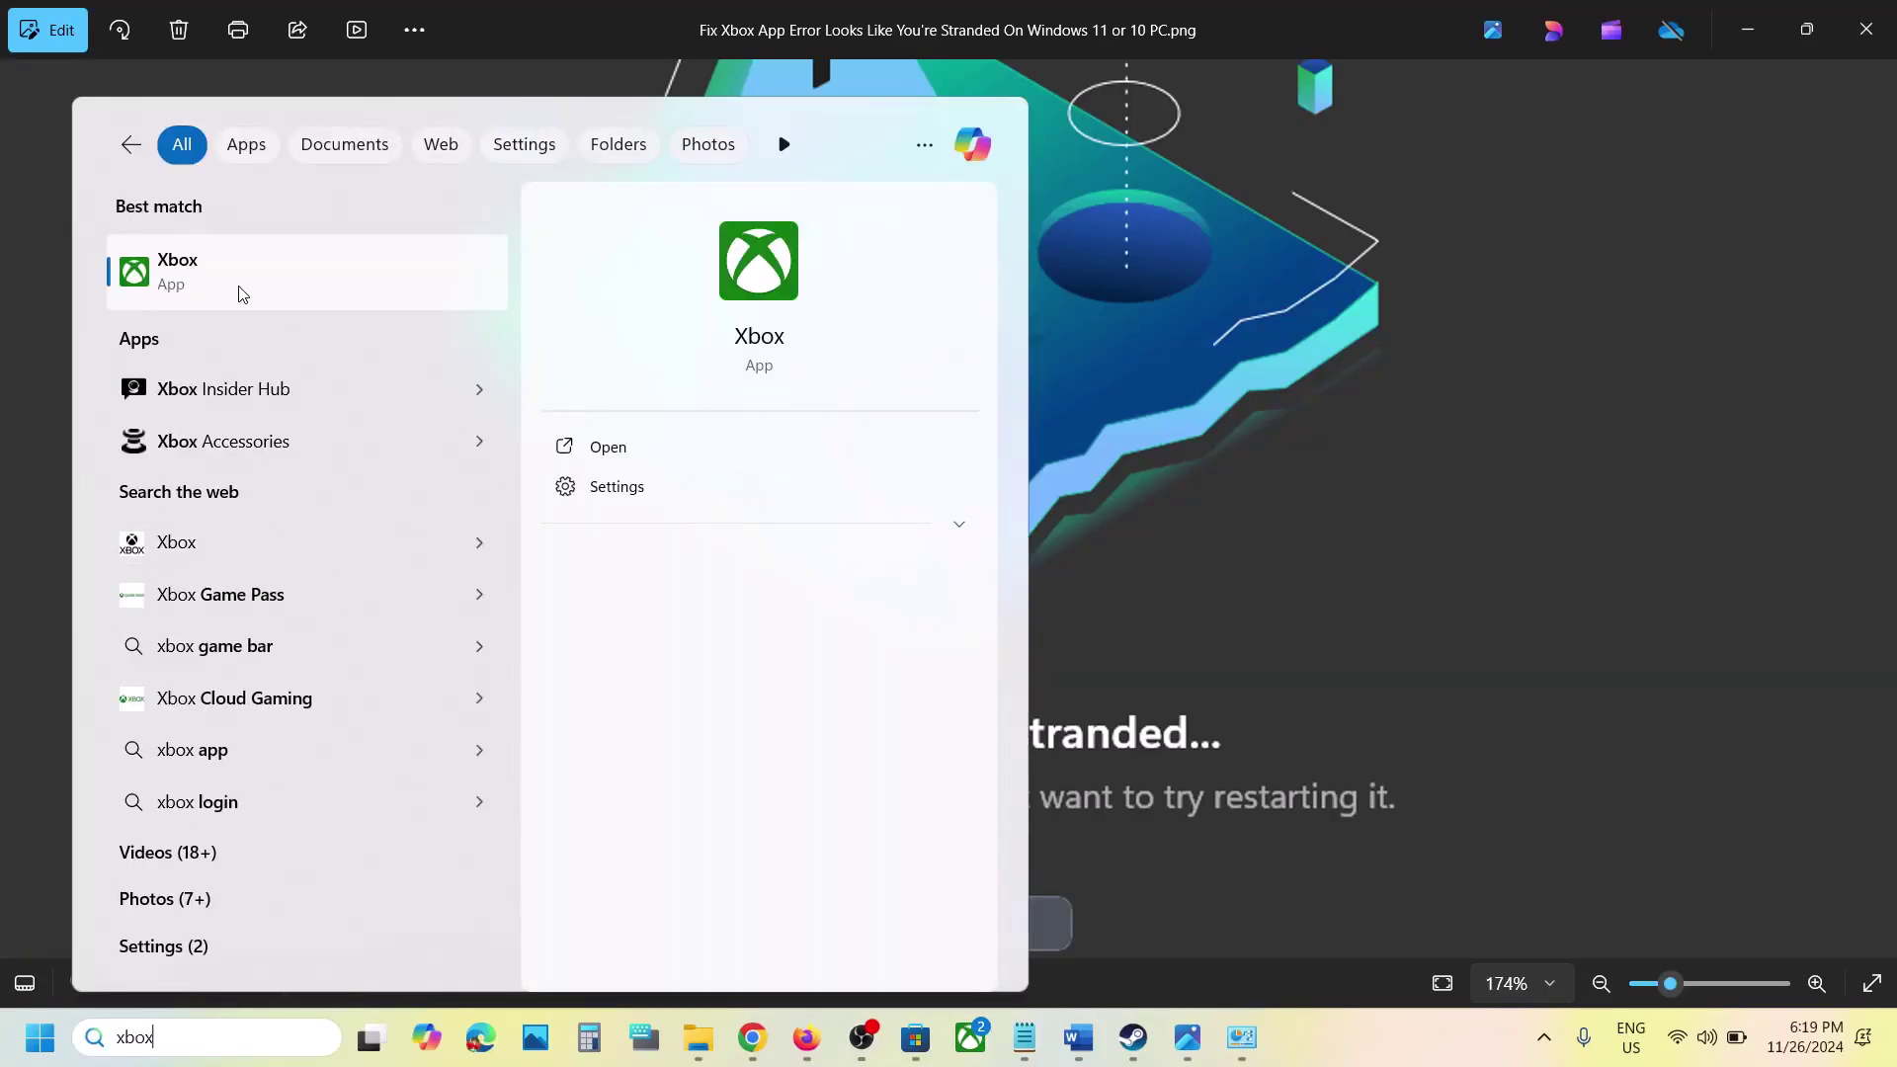
{"action": "left_click", "coordinate": [1348, 395]}
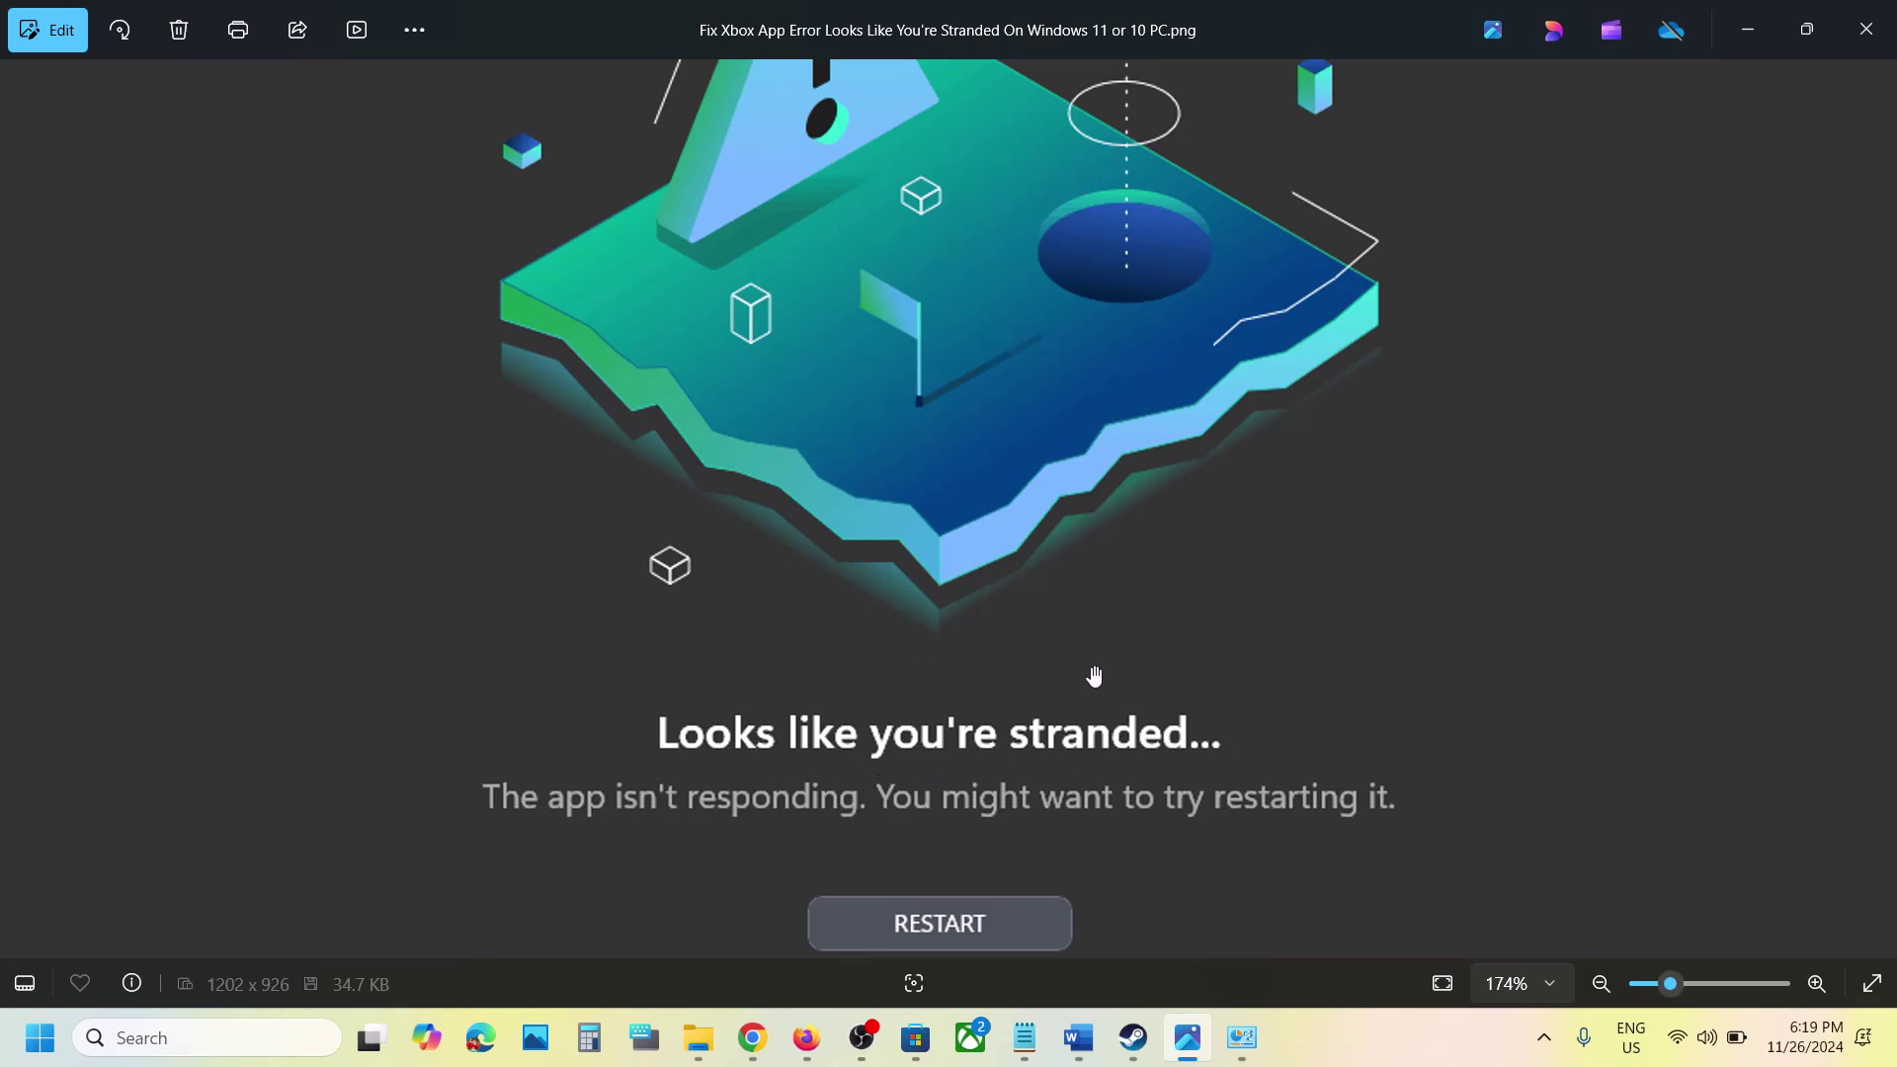
{"action": "left_click", "coordinate": [1334, 1029]}
{"action": "left_click", "coordinate": [752, 1035]}
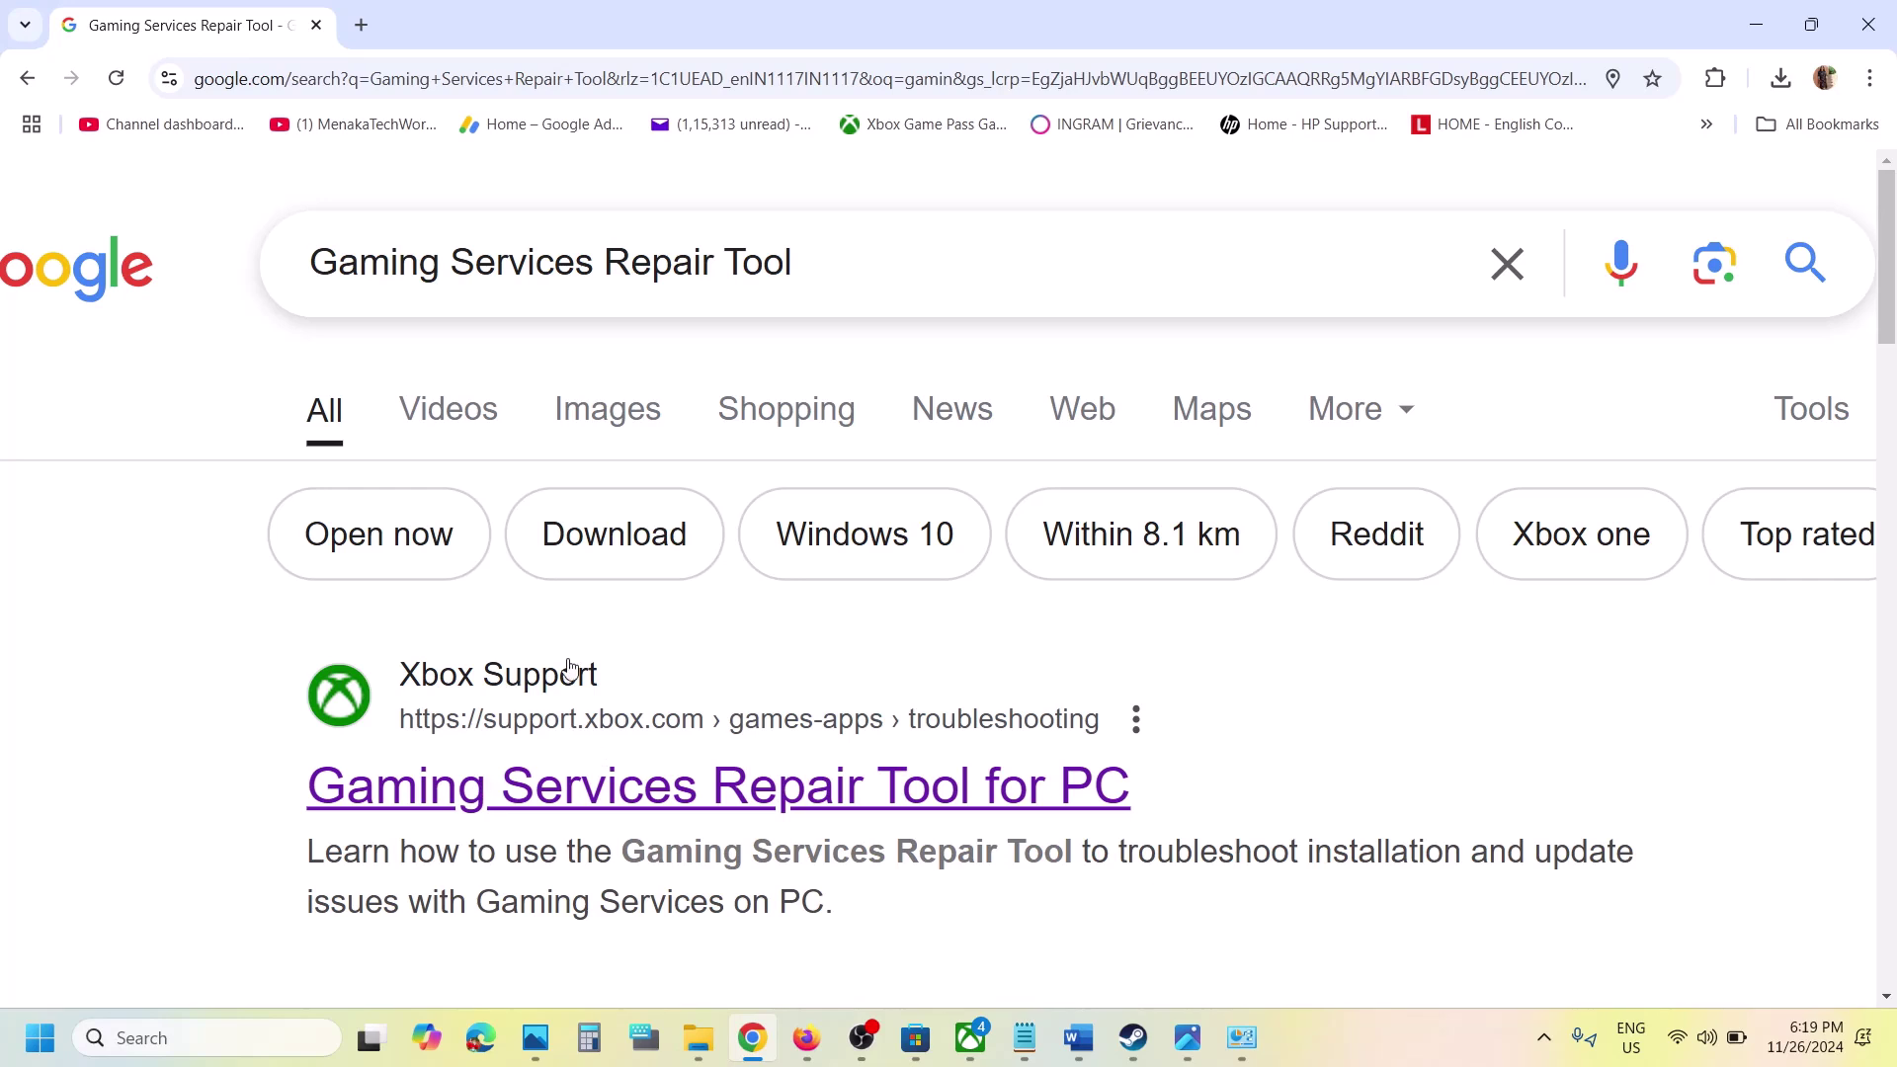
{"action": "left_click", "coordinate": [580, 806]}
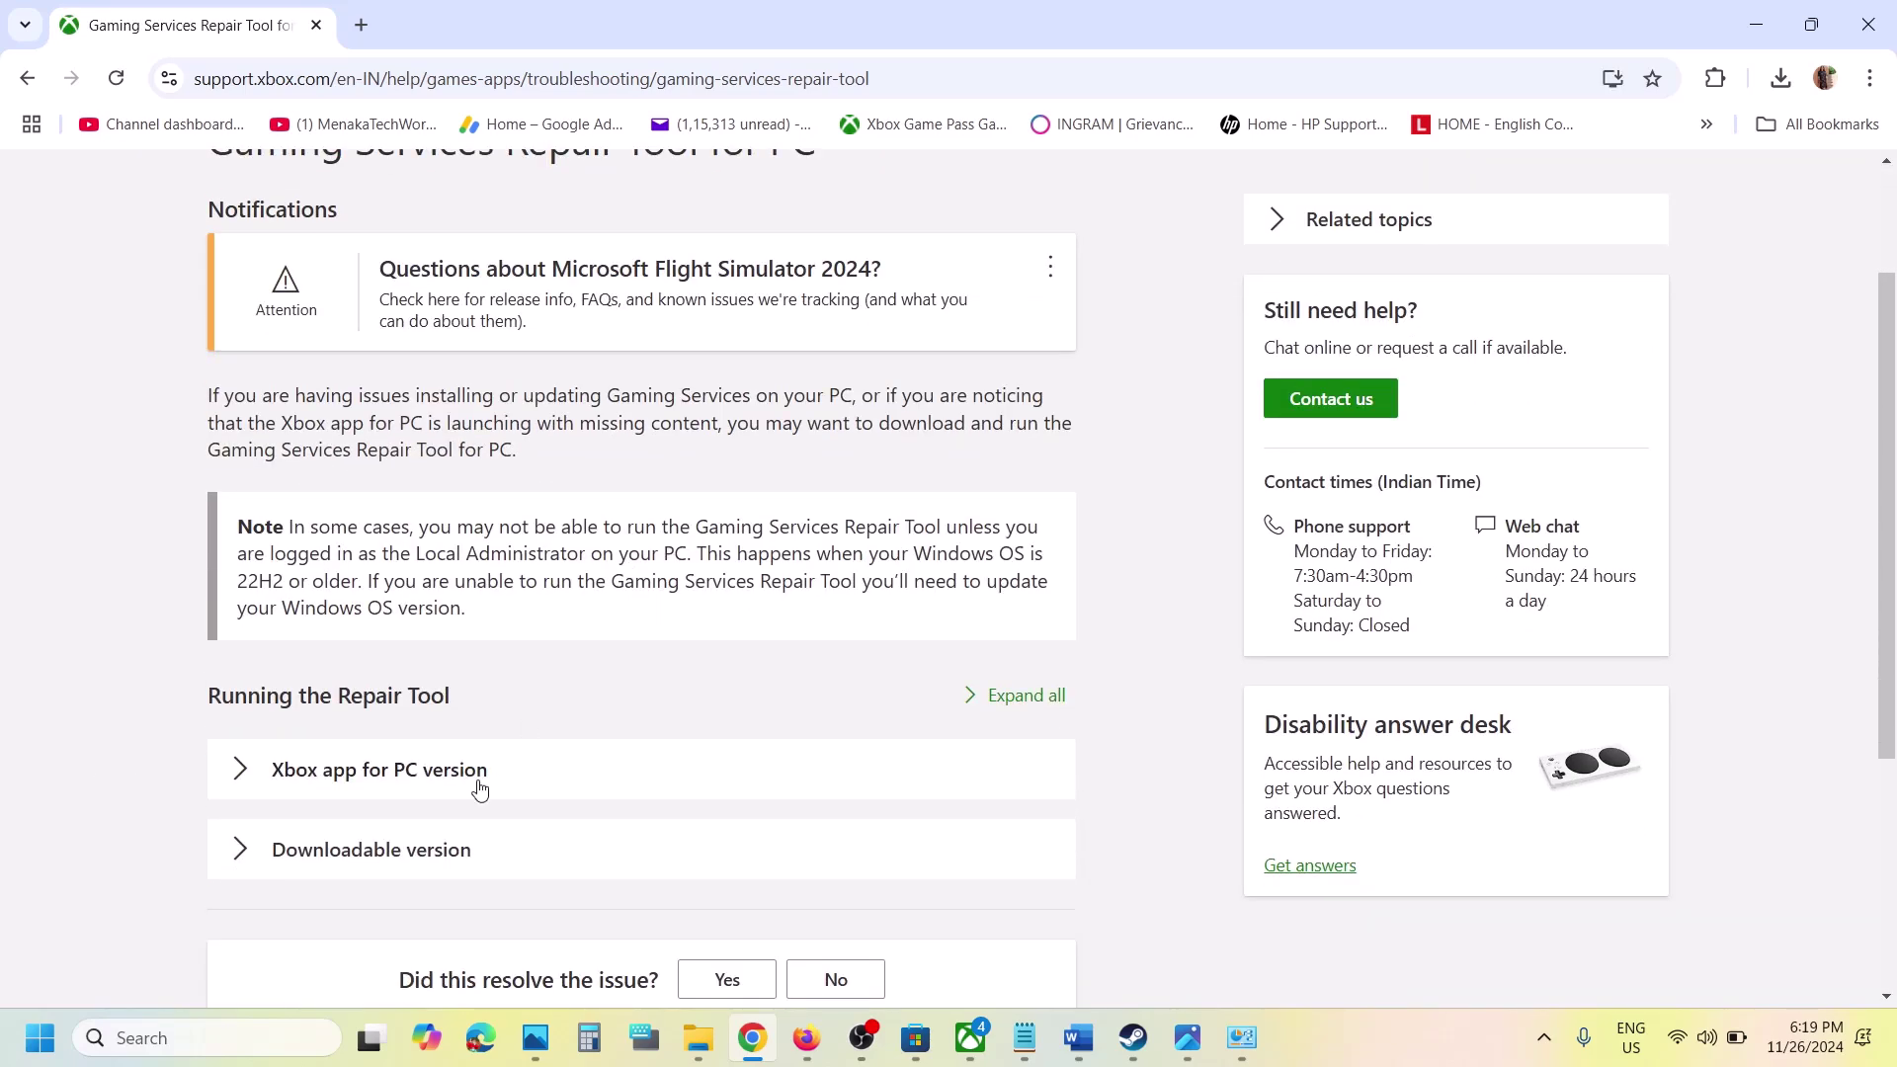
Expand 'Downloadable version' and download the Gaming Services Repair Tool for PC
{"action": "scroll", "coordinate": [479, 788], "scroll_direction": "down", "scroll_amount": 2}
{"action": "left_click", "coordinate": [373, 677]}
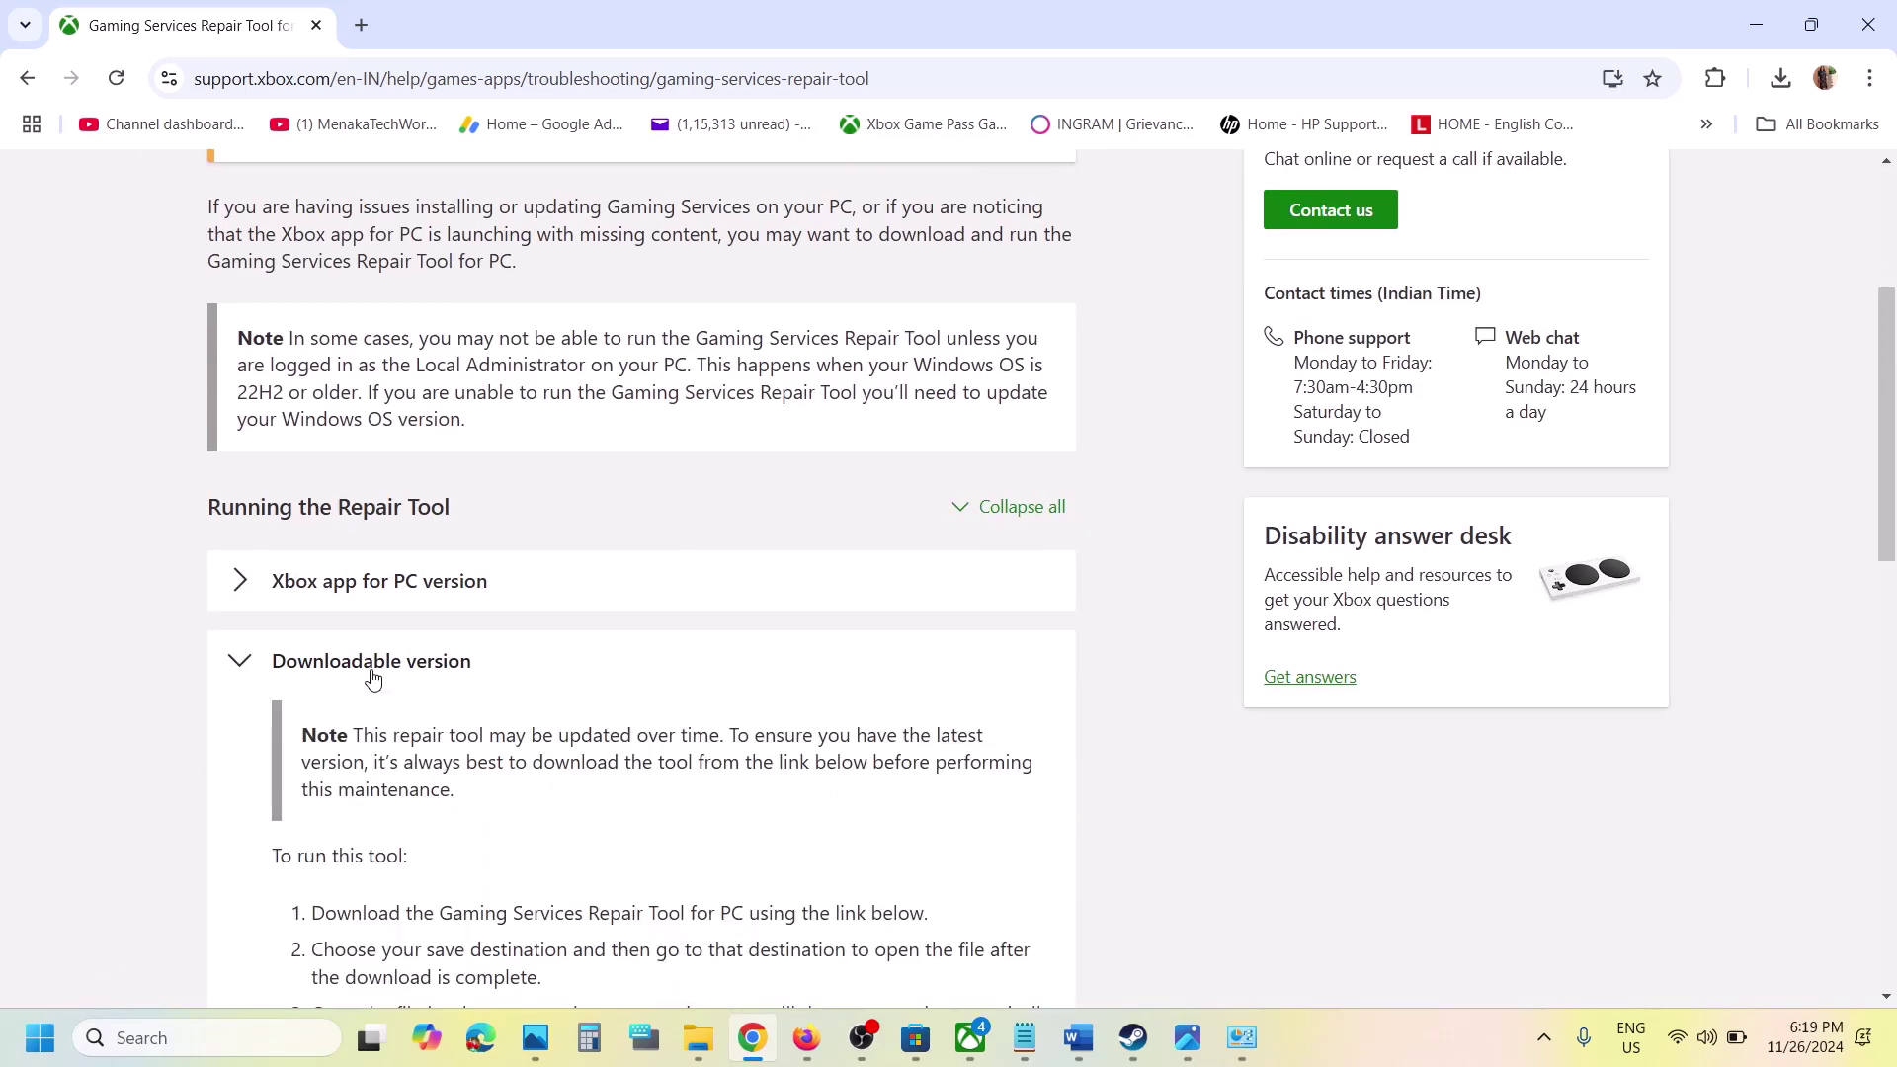
{"action": "scroll", "coordinate": [372, 677], "scroll_direction": "down", "scroll_amount": 10}
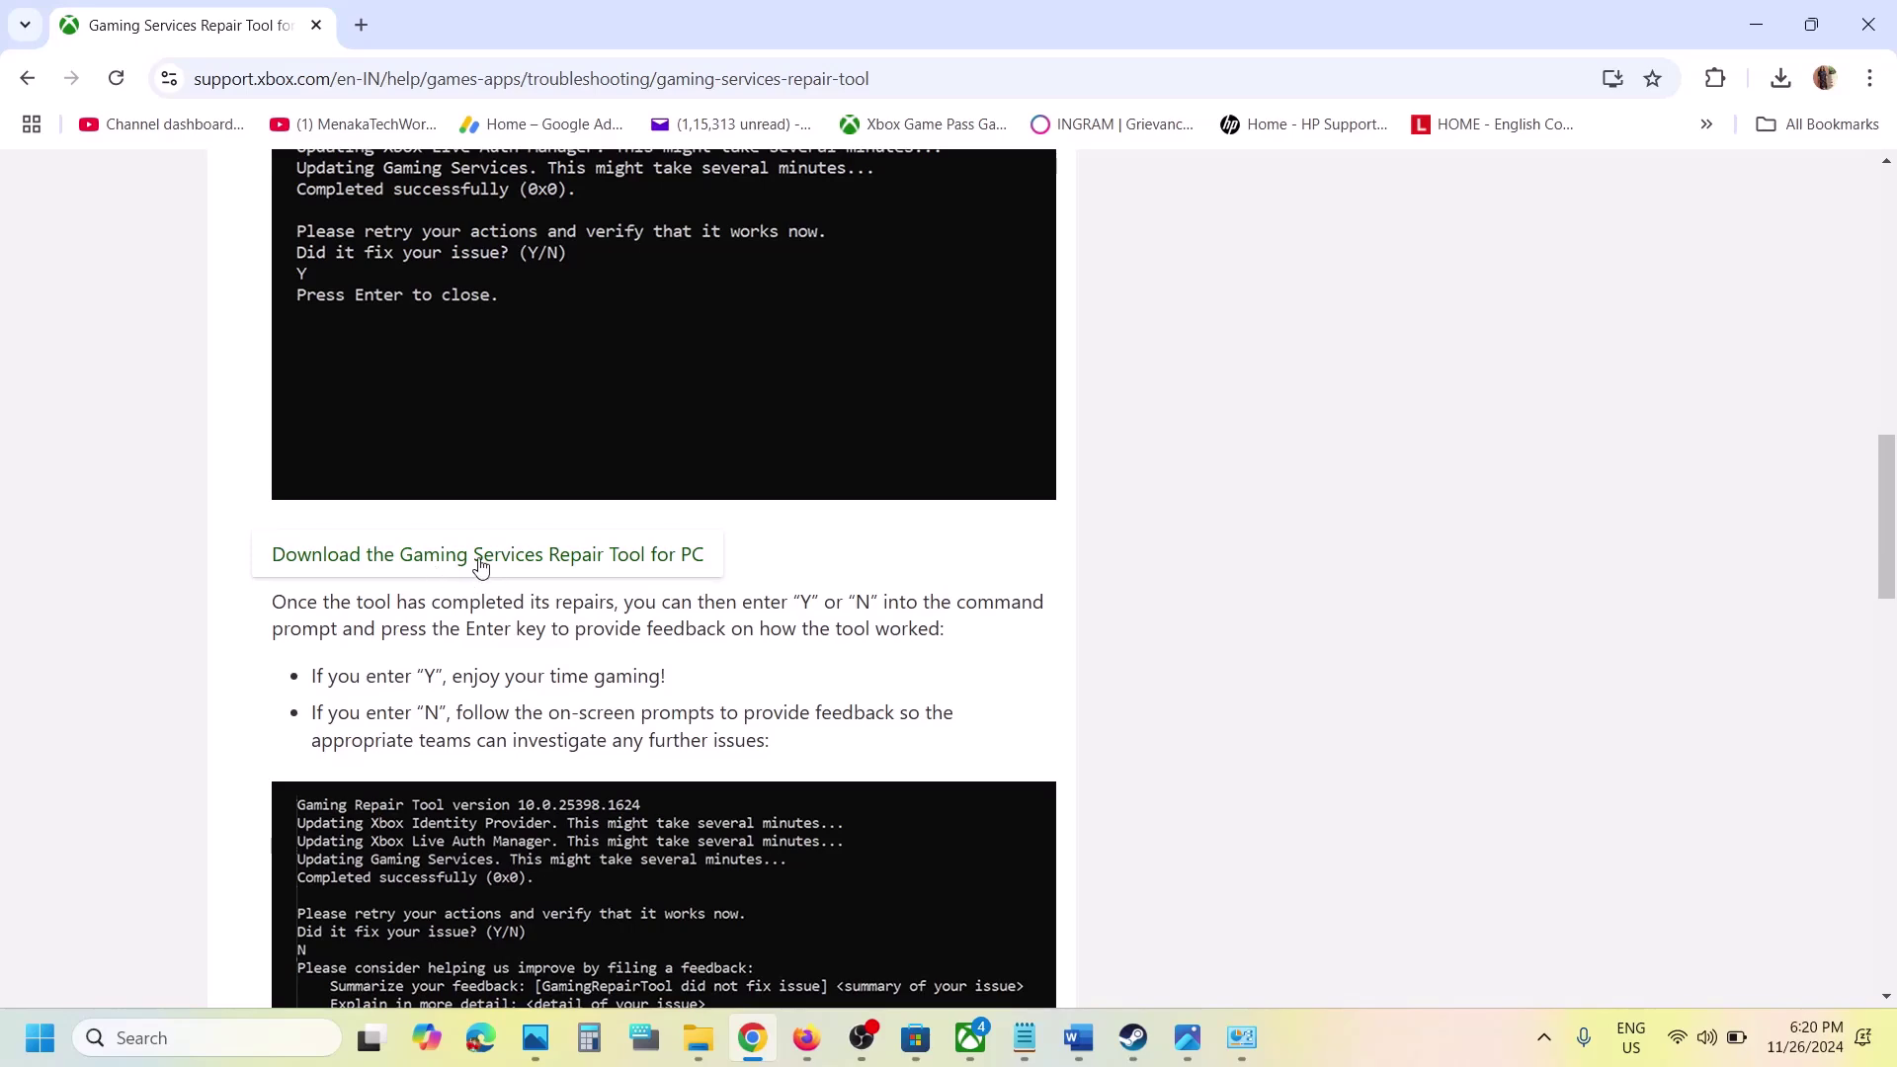
{"action": "left_click", "coordinate": [480, 555]}
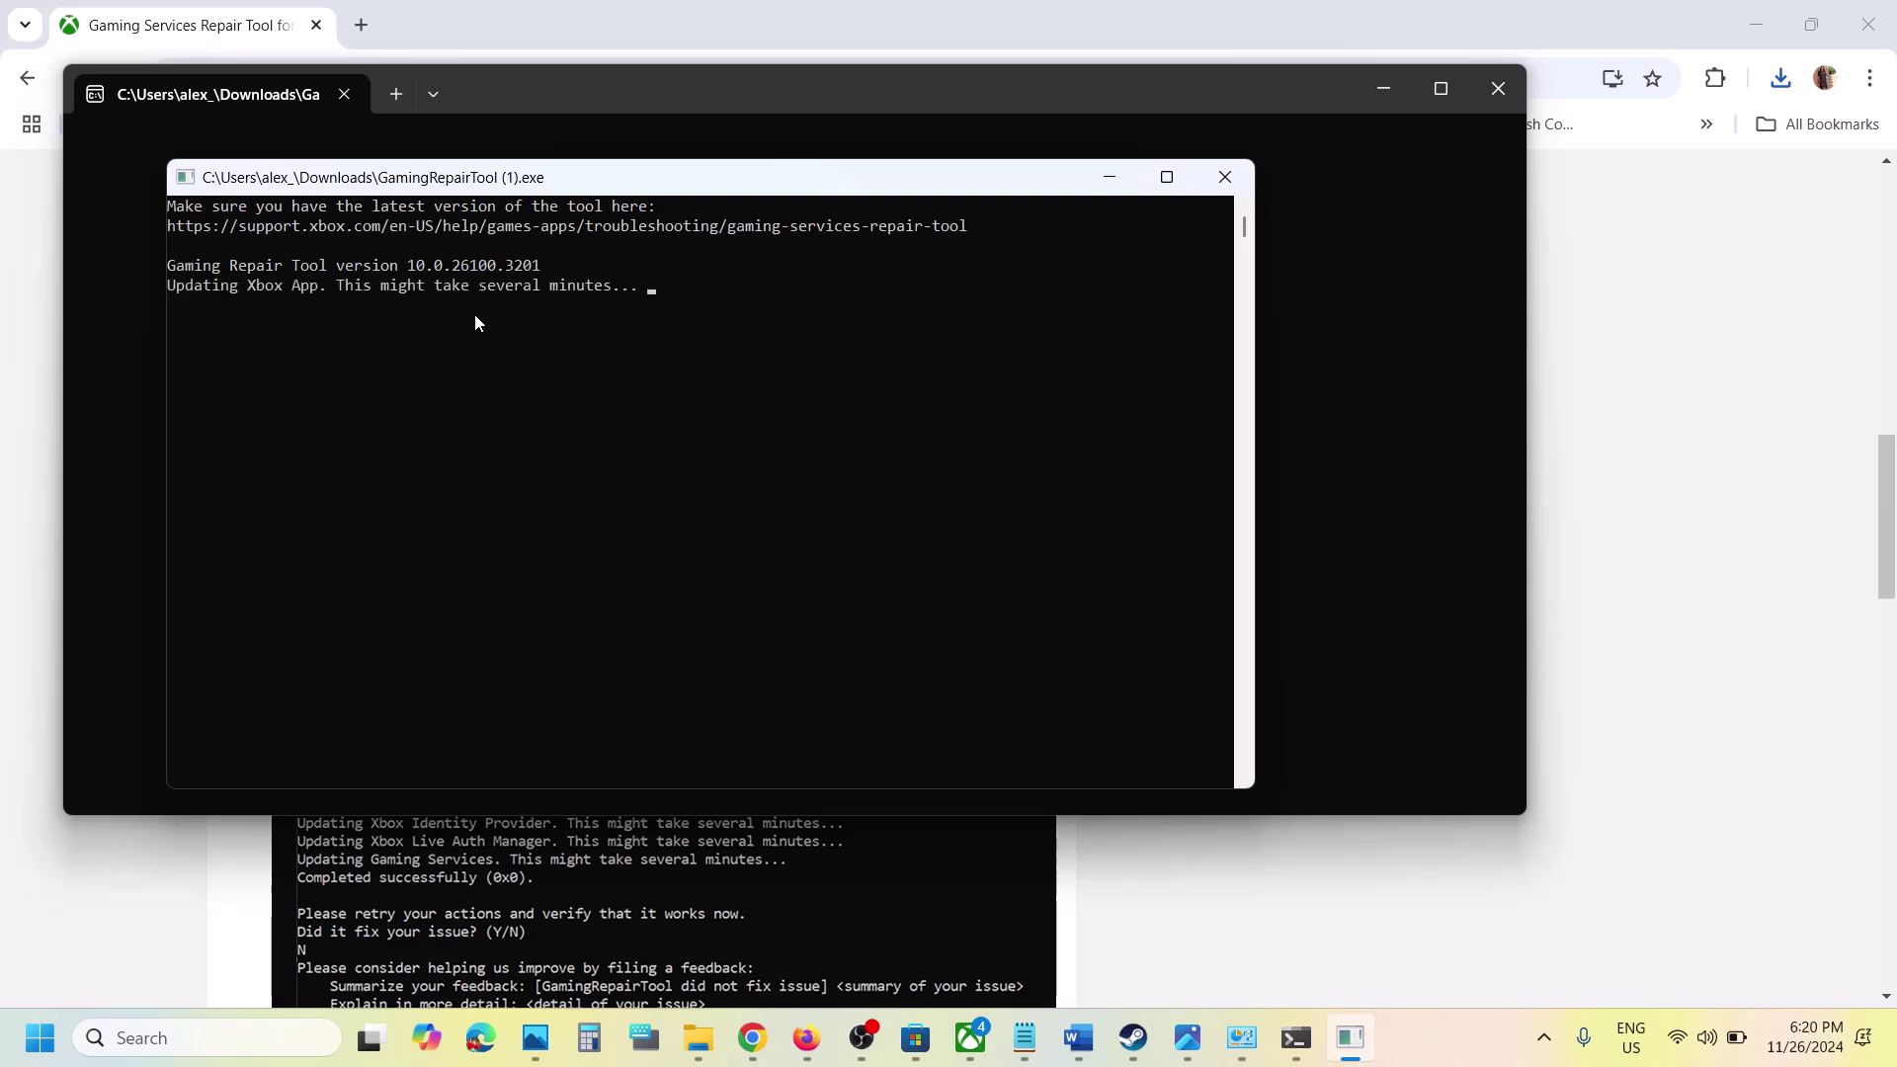
Let the repair tool finish and highlight its 'Completed successfully (0x0)' result line
{"action": "left_click", "coordinate": [1432, 1031]}
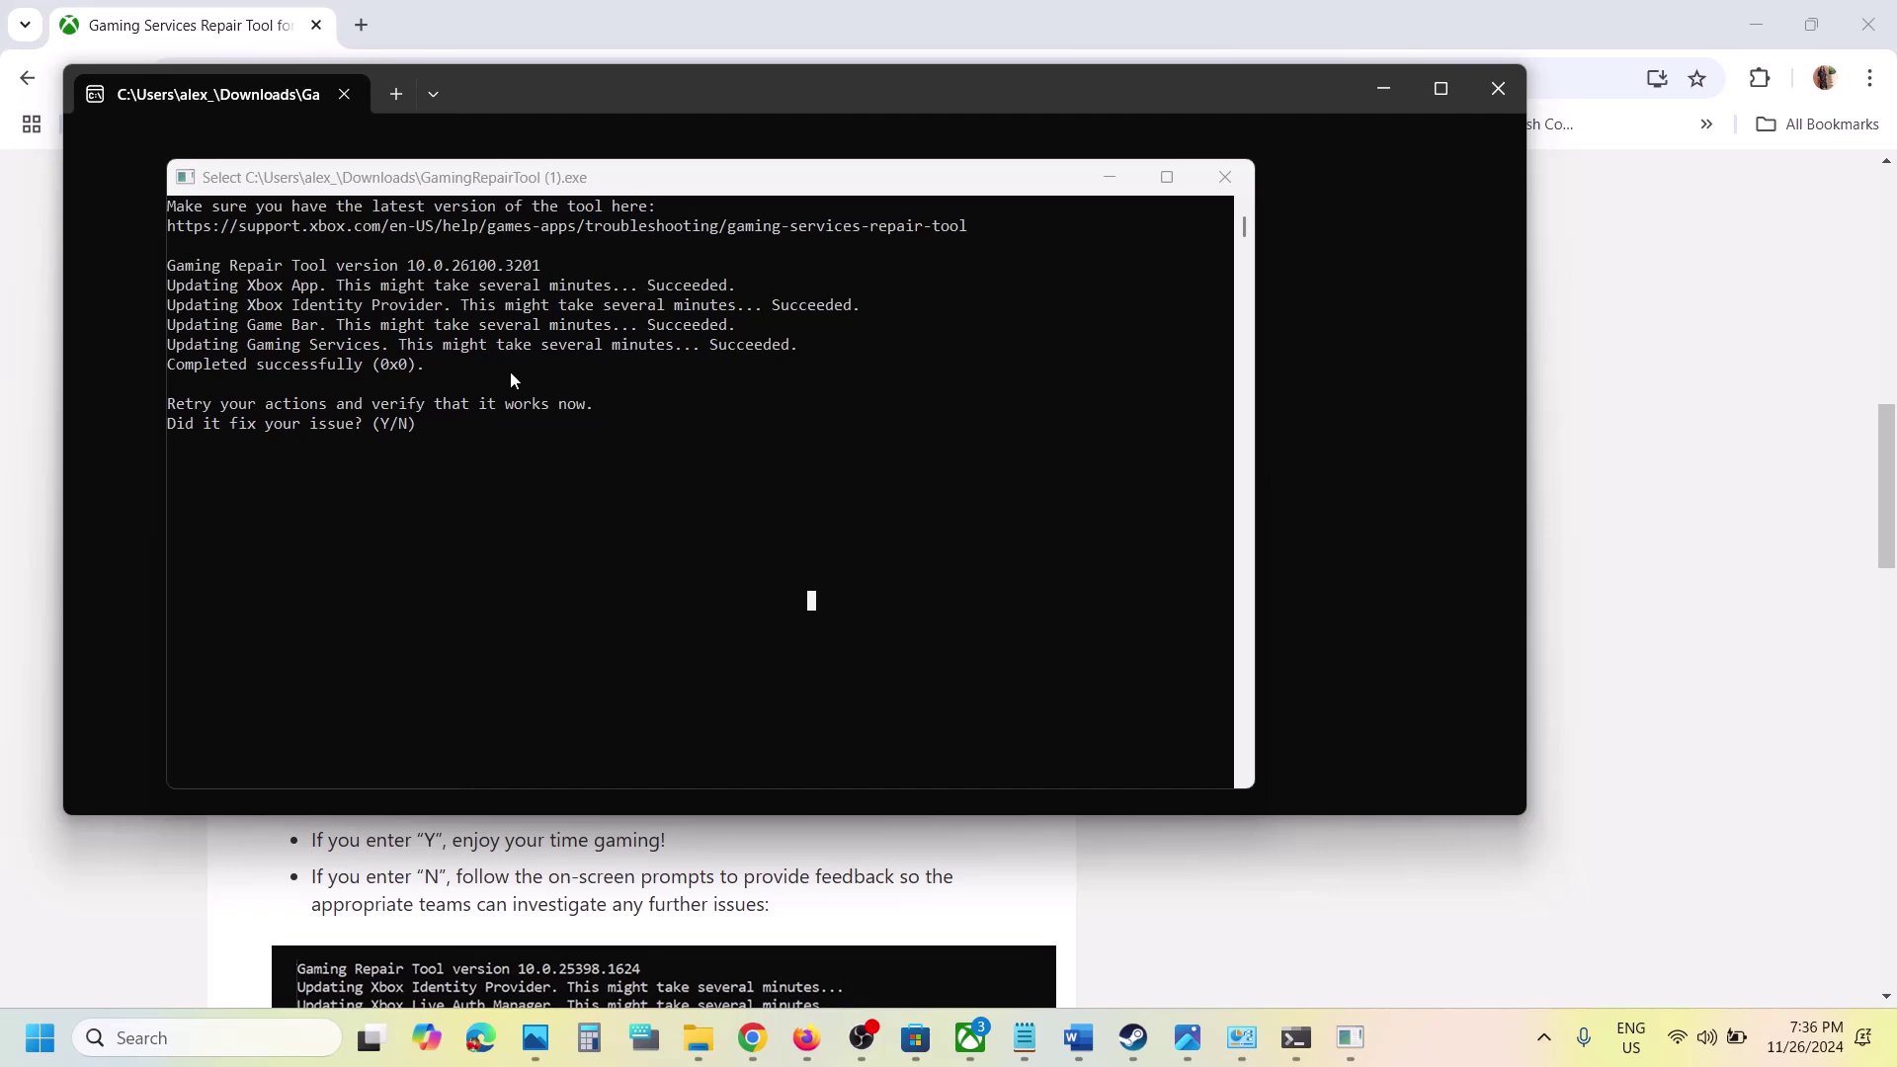
{"action": "left_click", "coordinate": [303, 371]}
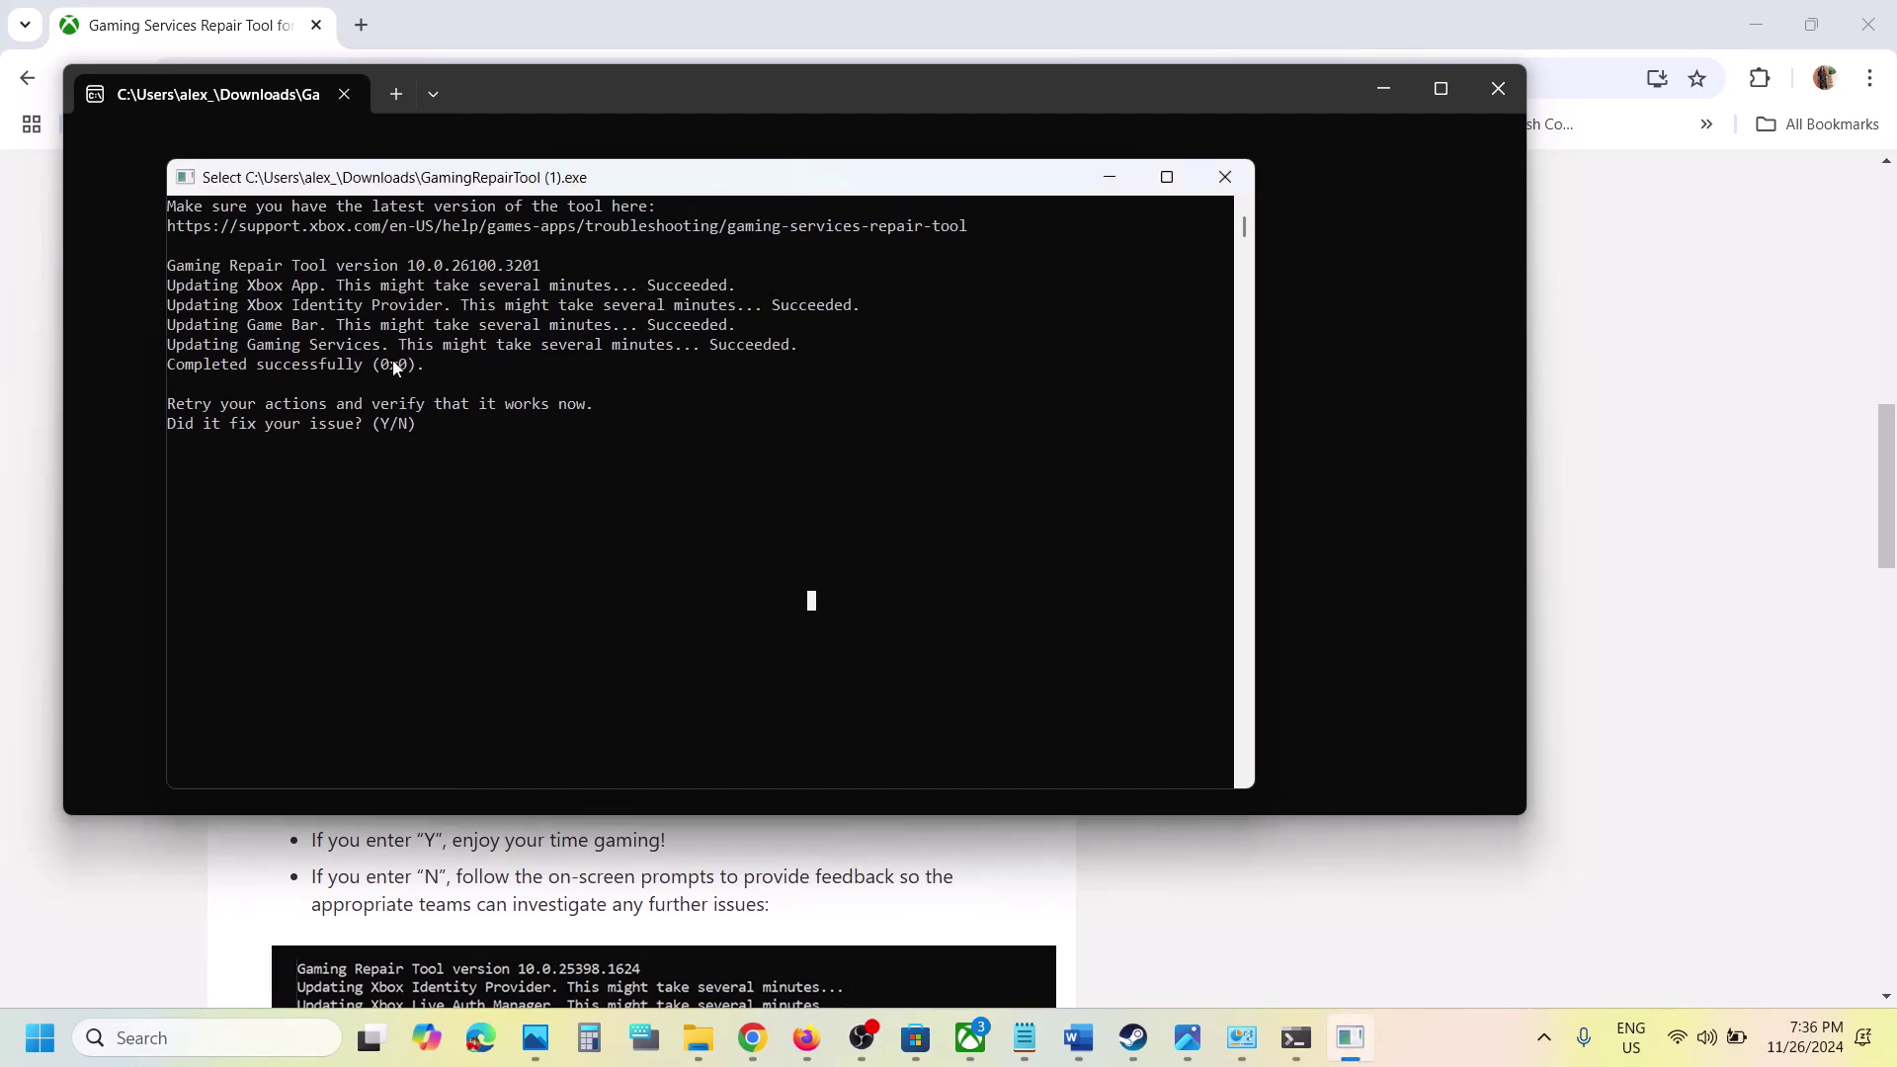
{"action": "left_click_drag", "start_coordinate": [434, 364], "coordinate": [168, 372]}
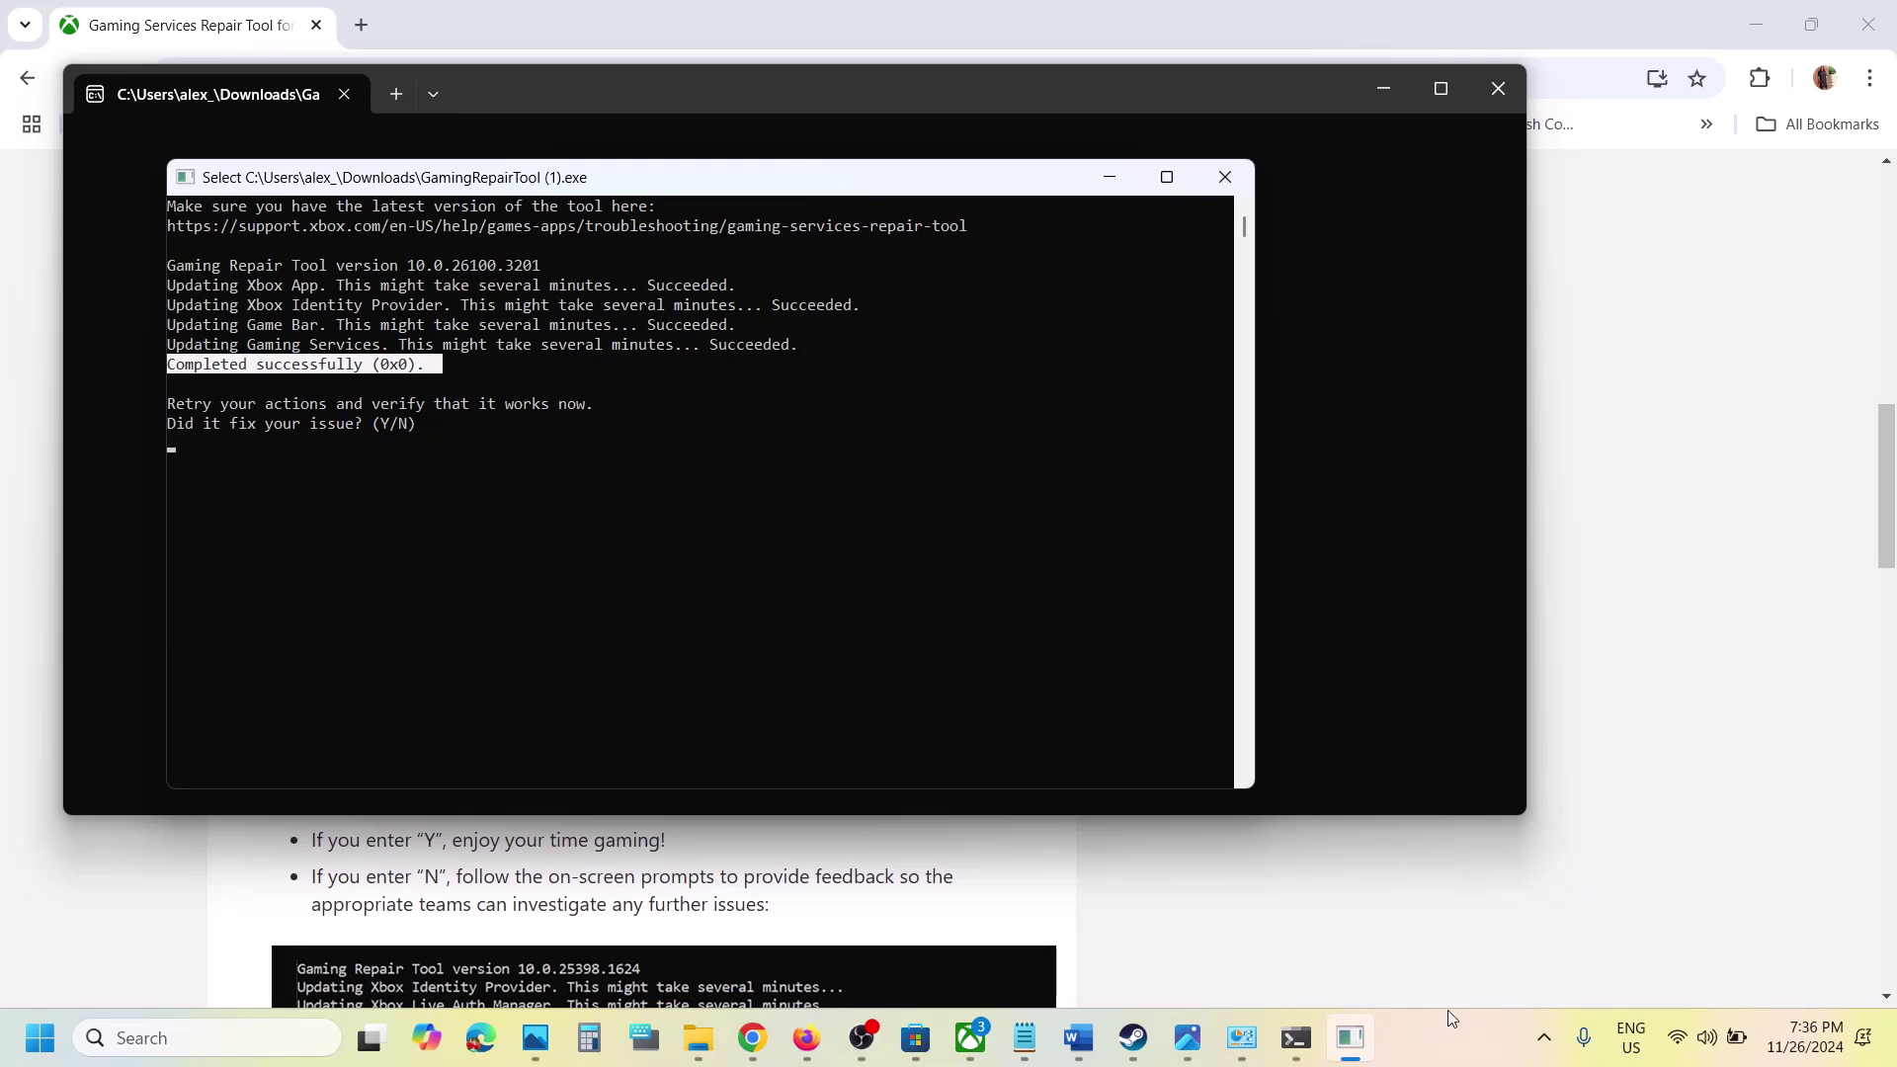
{"action": "left_click", "coordinate": [1437, 1065]}
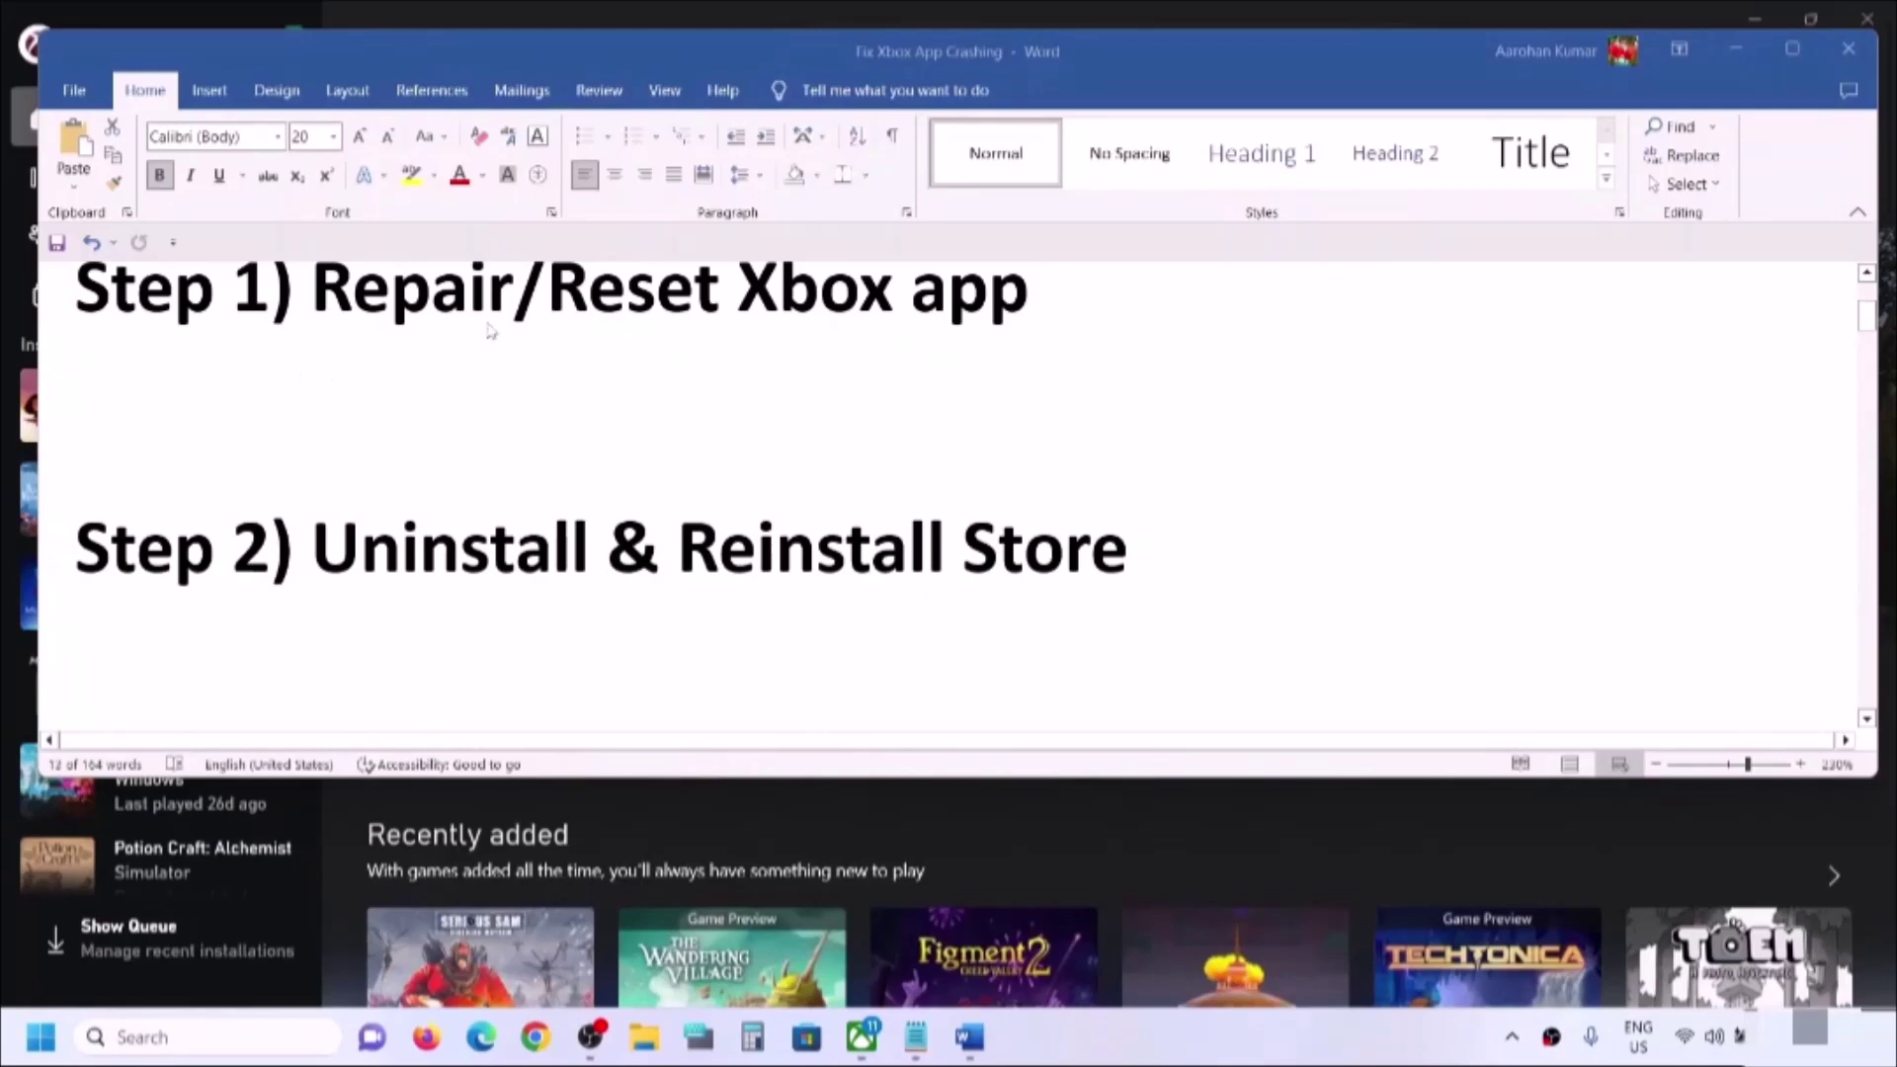
Search Windows for 'xbox', view the Xbox app's context menu, then launch Settings from Start
{"action": "left_click", "coordinate": [138, 1036]}
{"action": "type", "text": "x"}
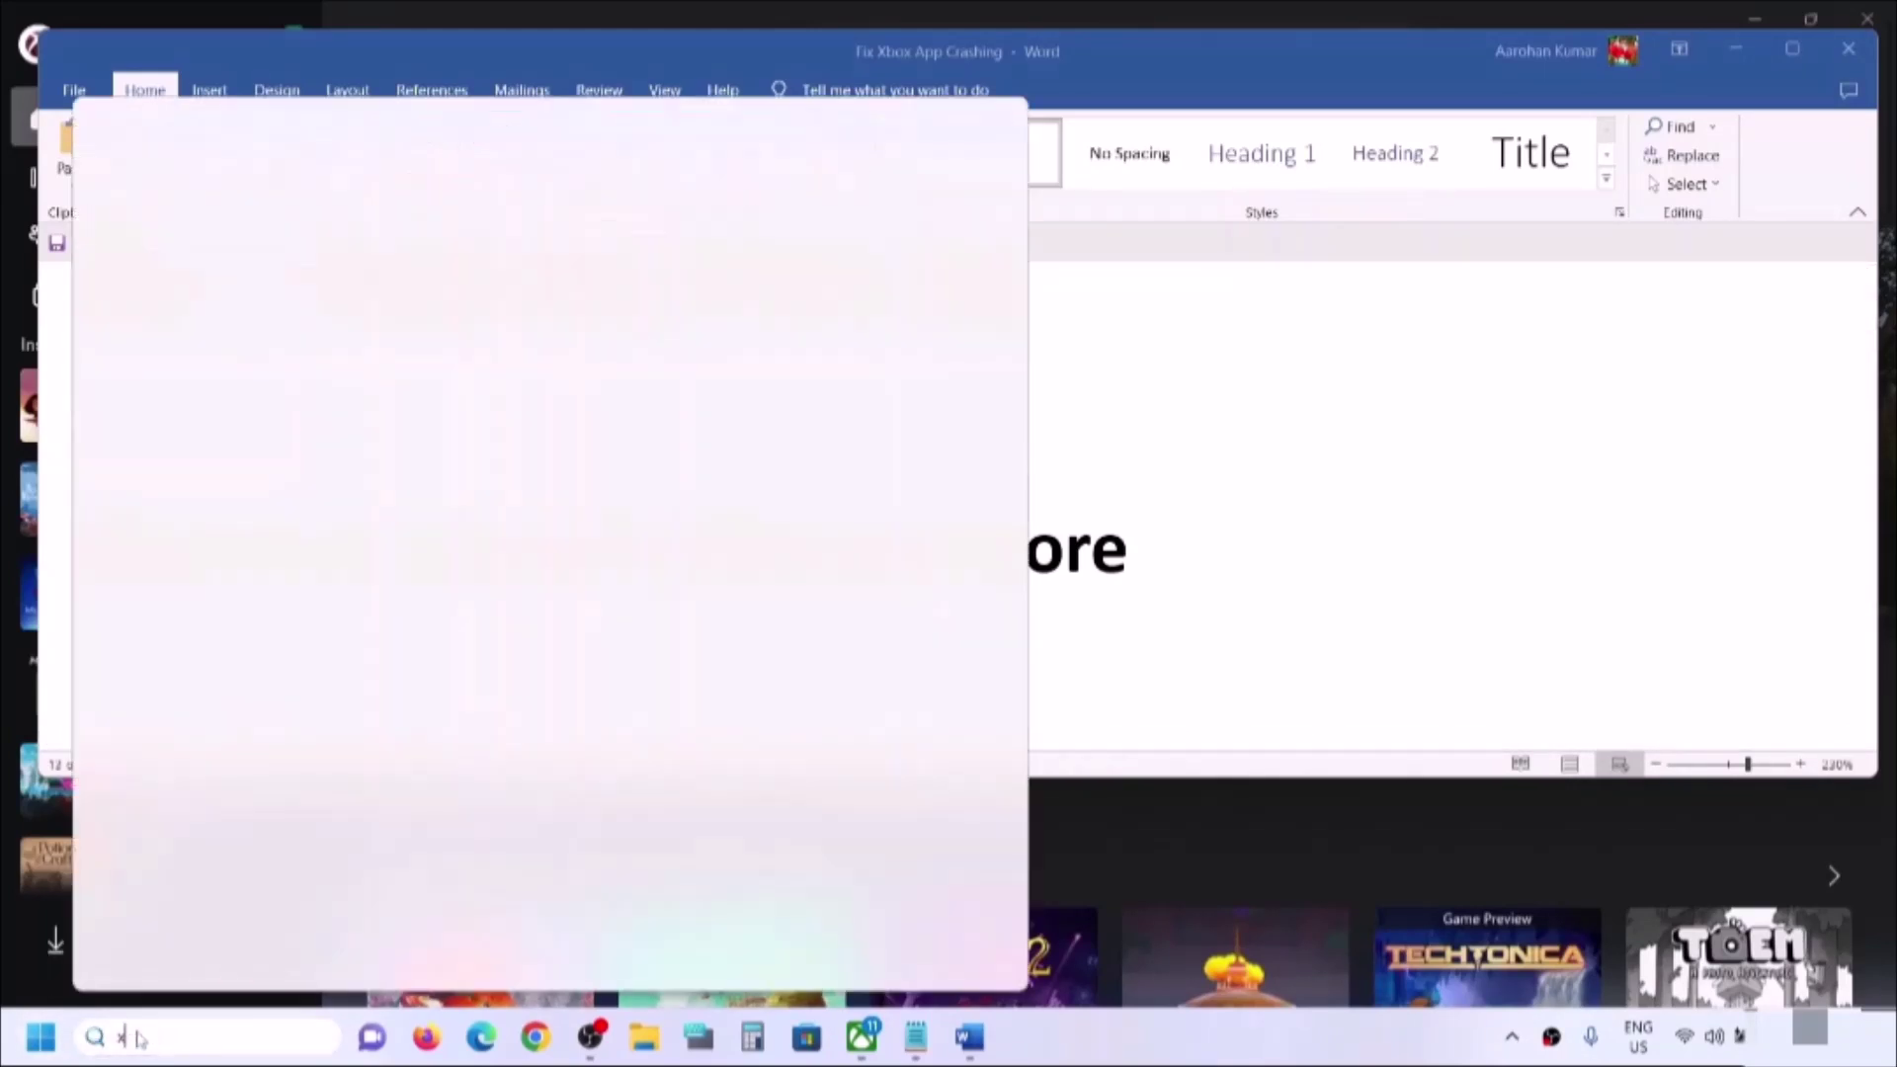
{"action": "type", "text": "box"}
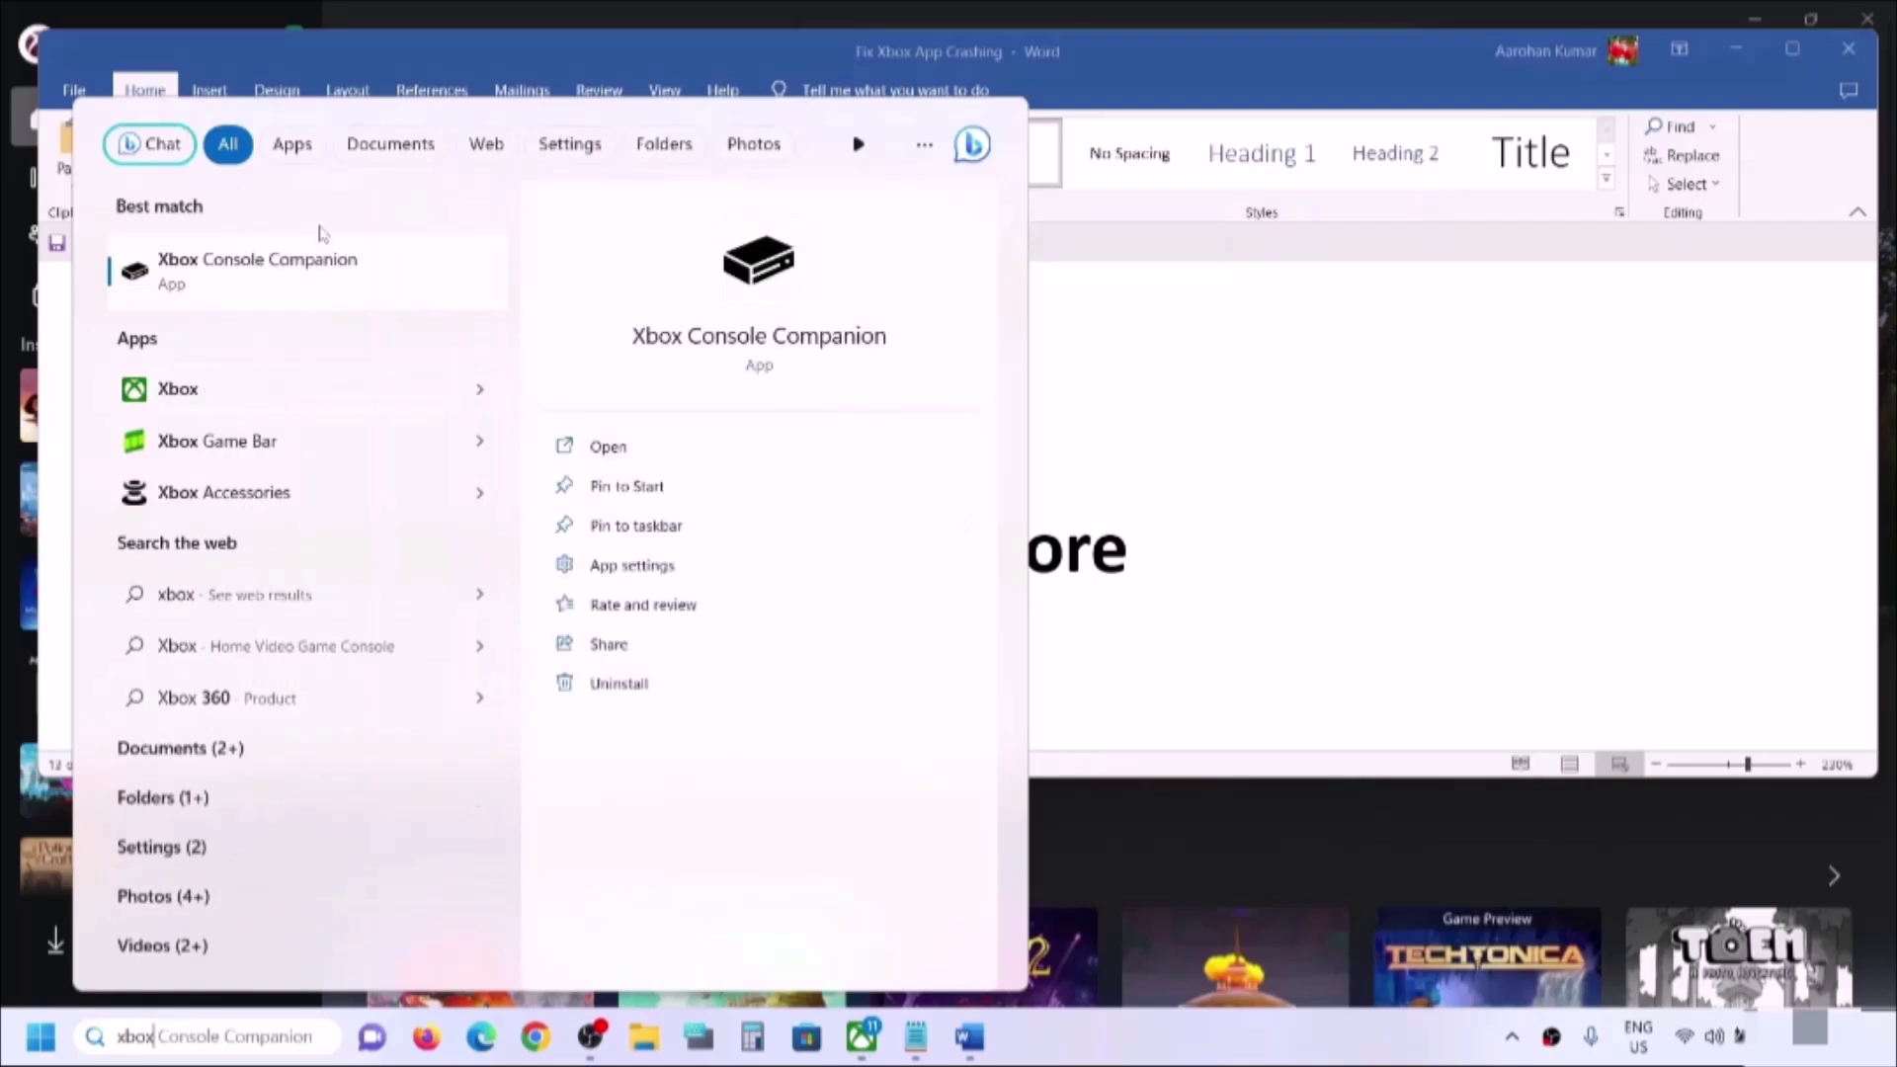
{"action": "right_click", "coordinate": [208, 399]}
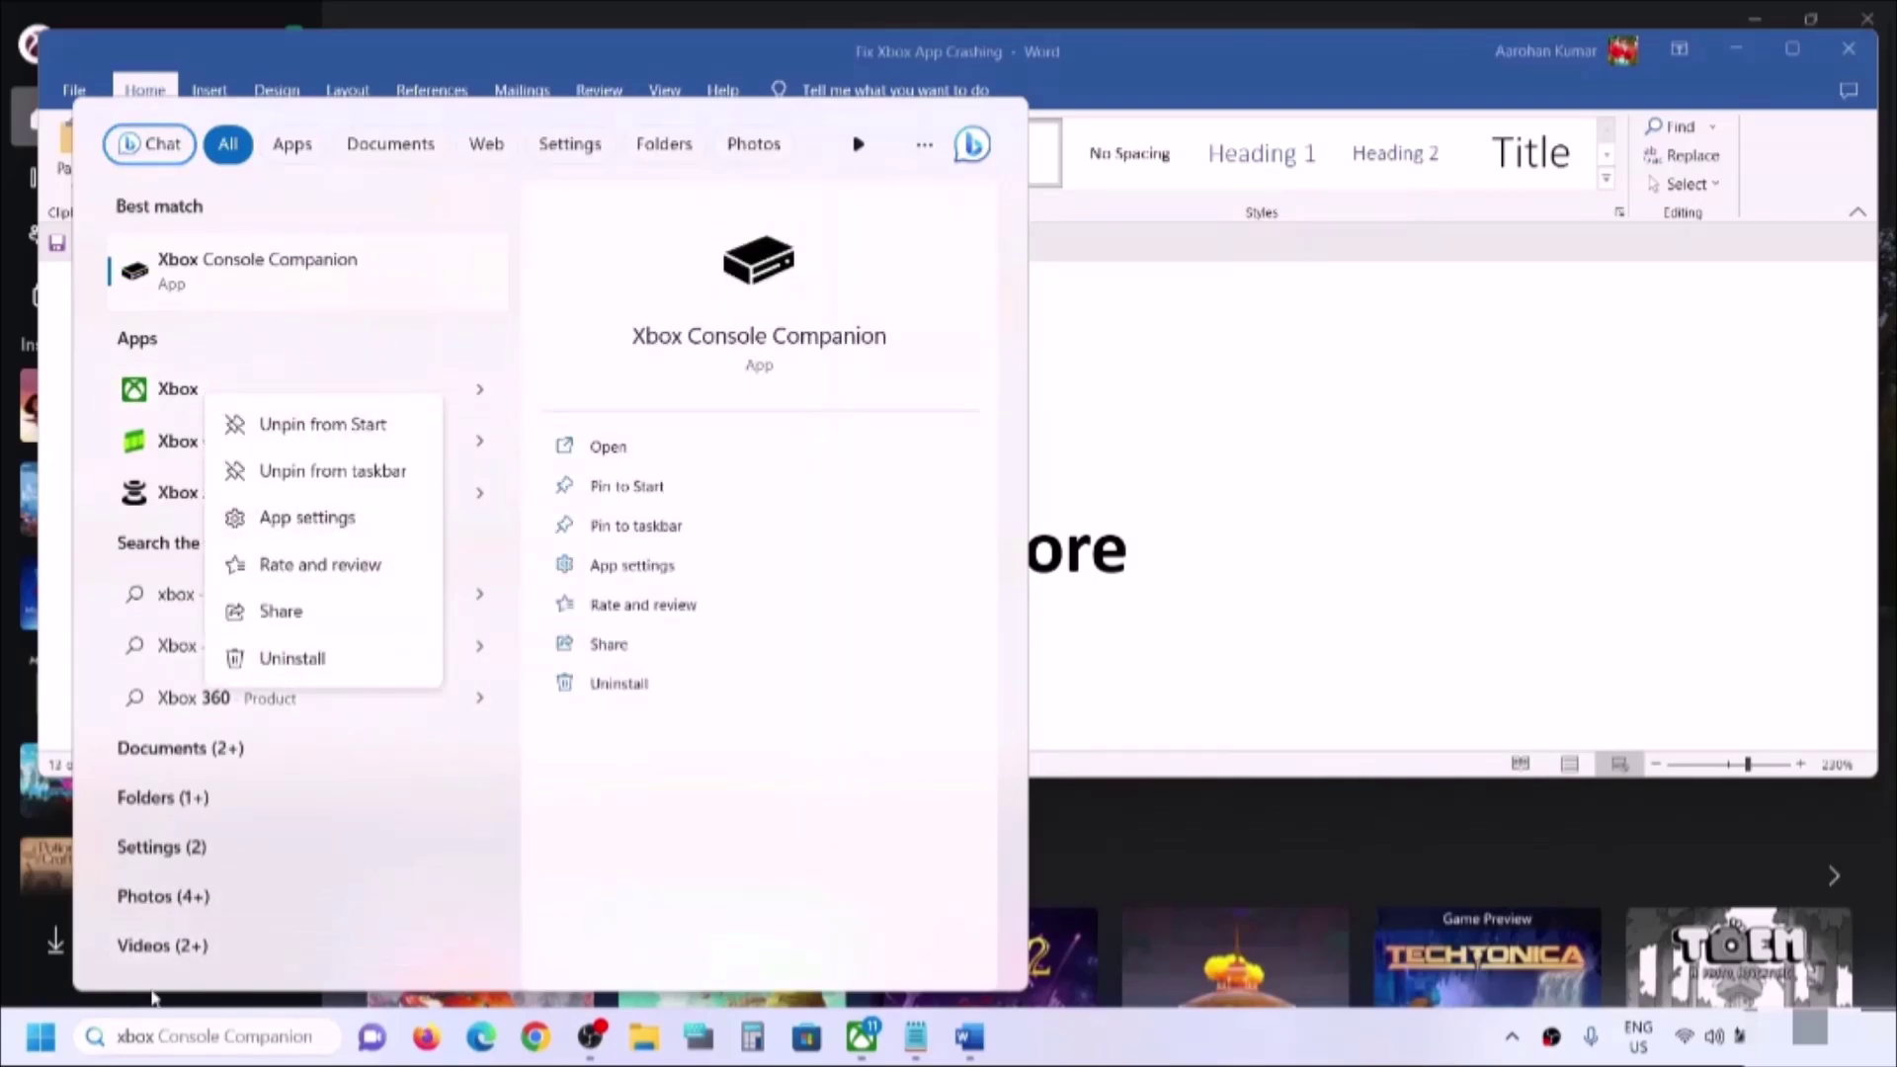
{"action": "left_click", "coordinate": [39, 1037]}
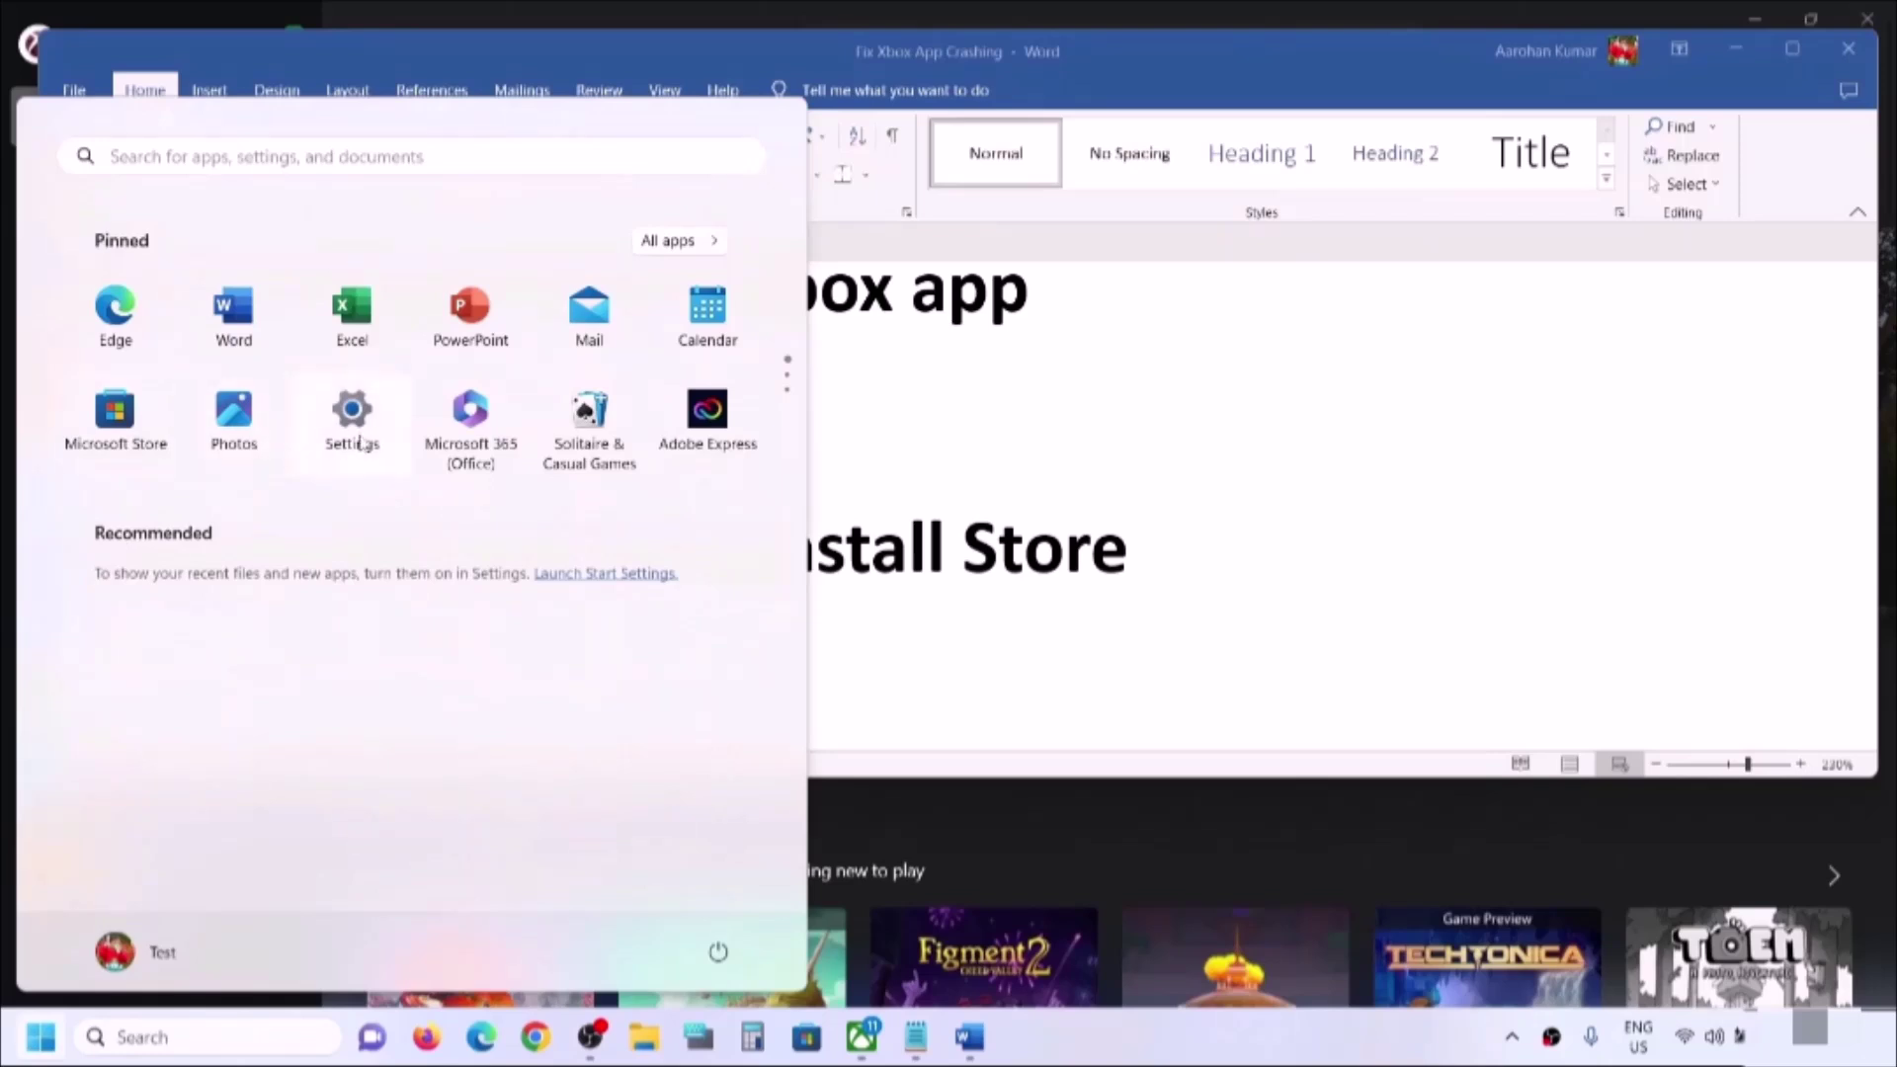
{"action": "left_click", "coordinate": [356, 425]}
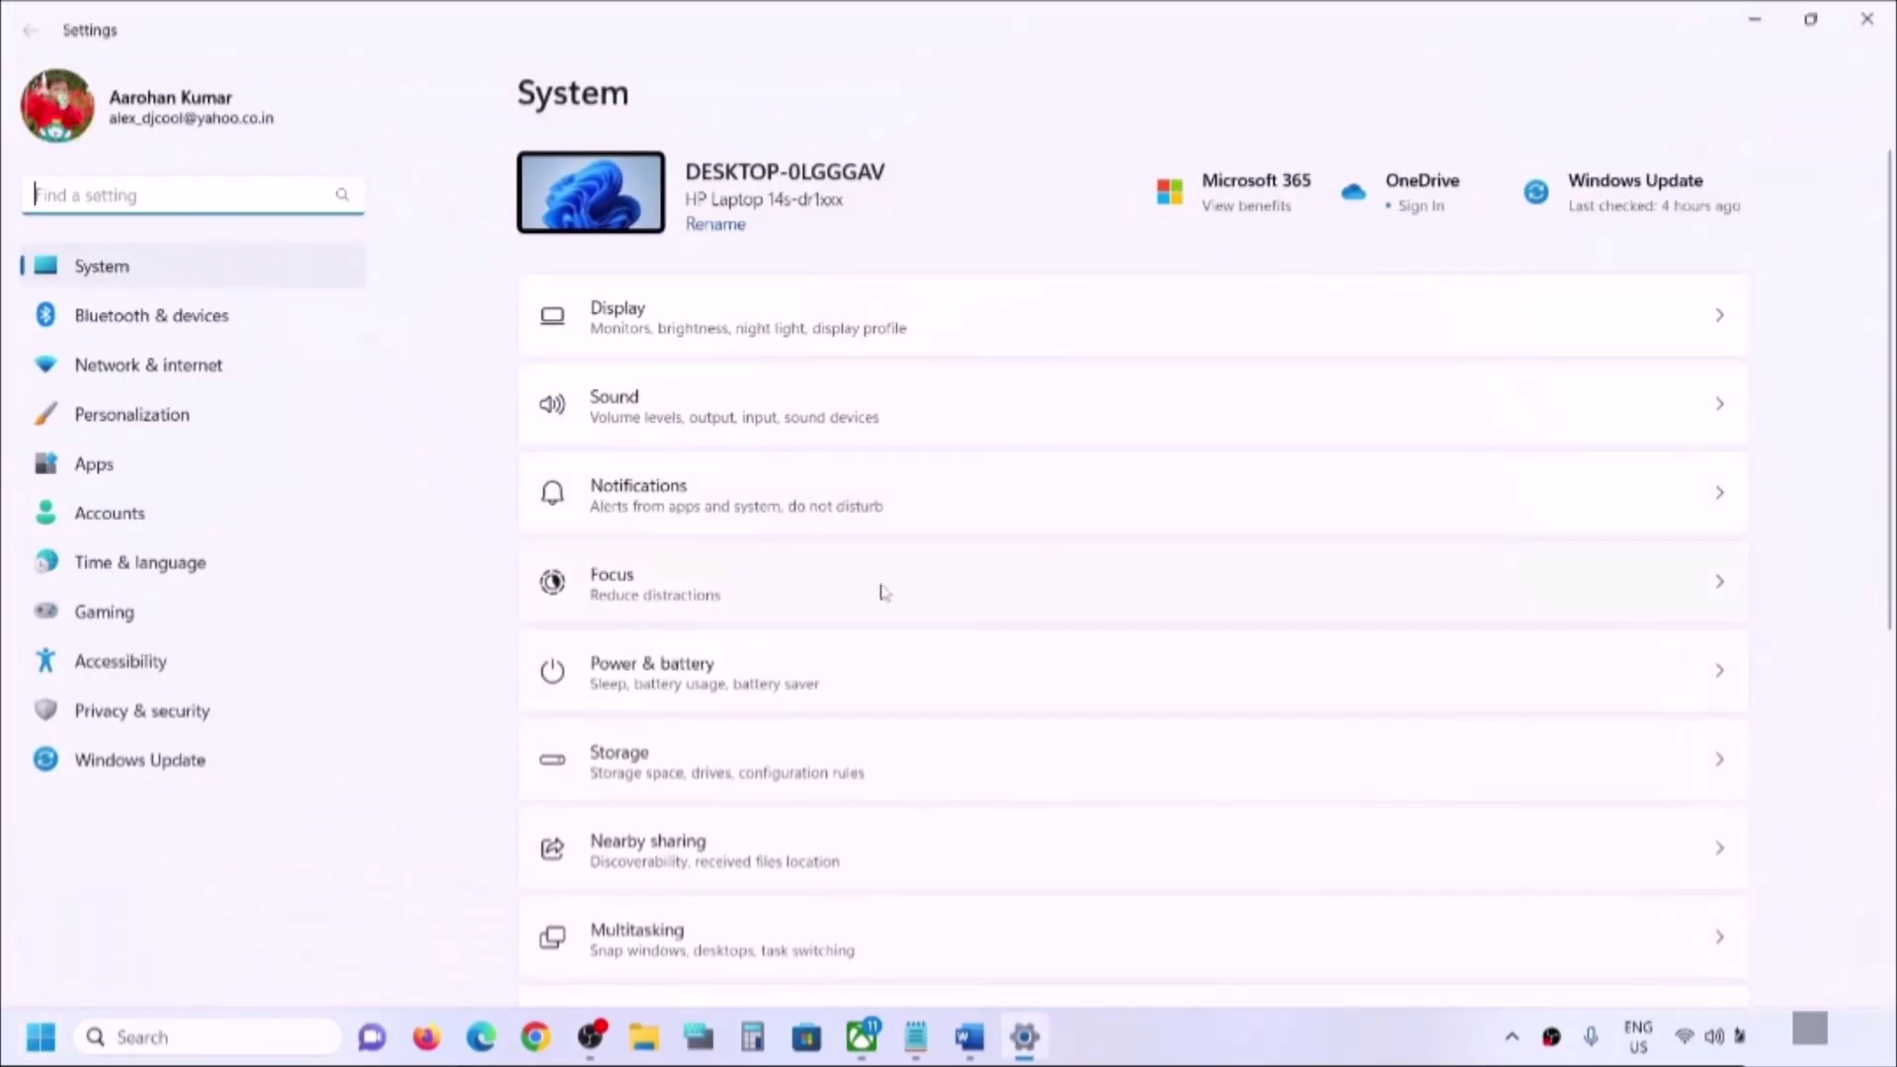
Go to Apps > Installed apps and place the cursor in the app search box
{"action": "left_click", "coordinate": [79, 469]}
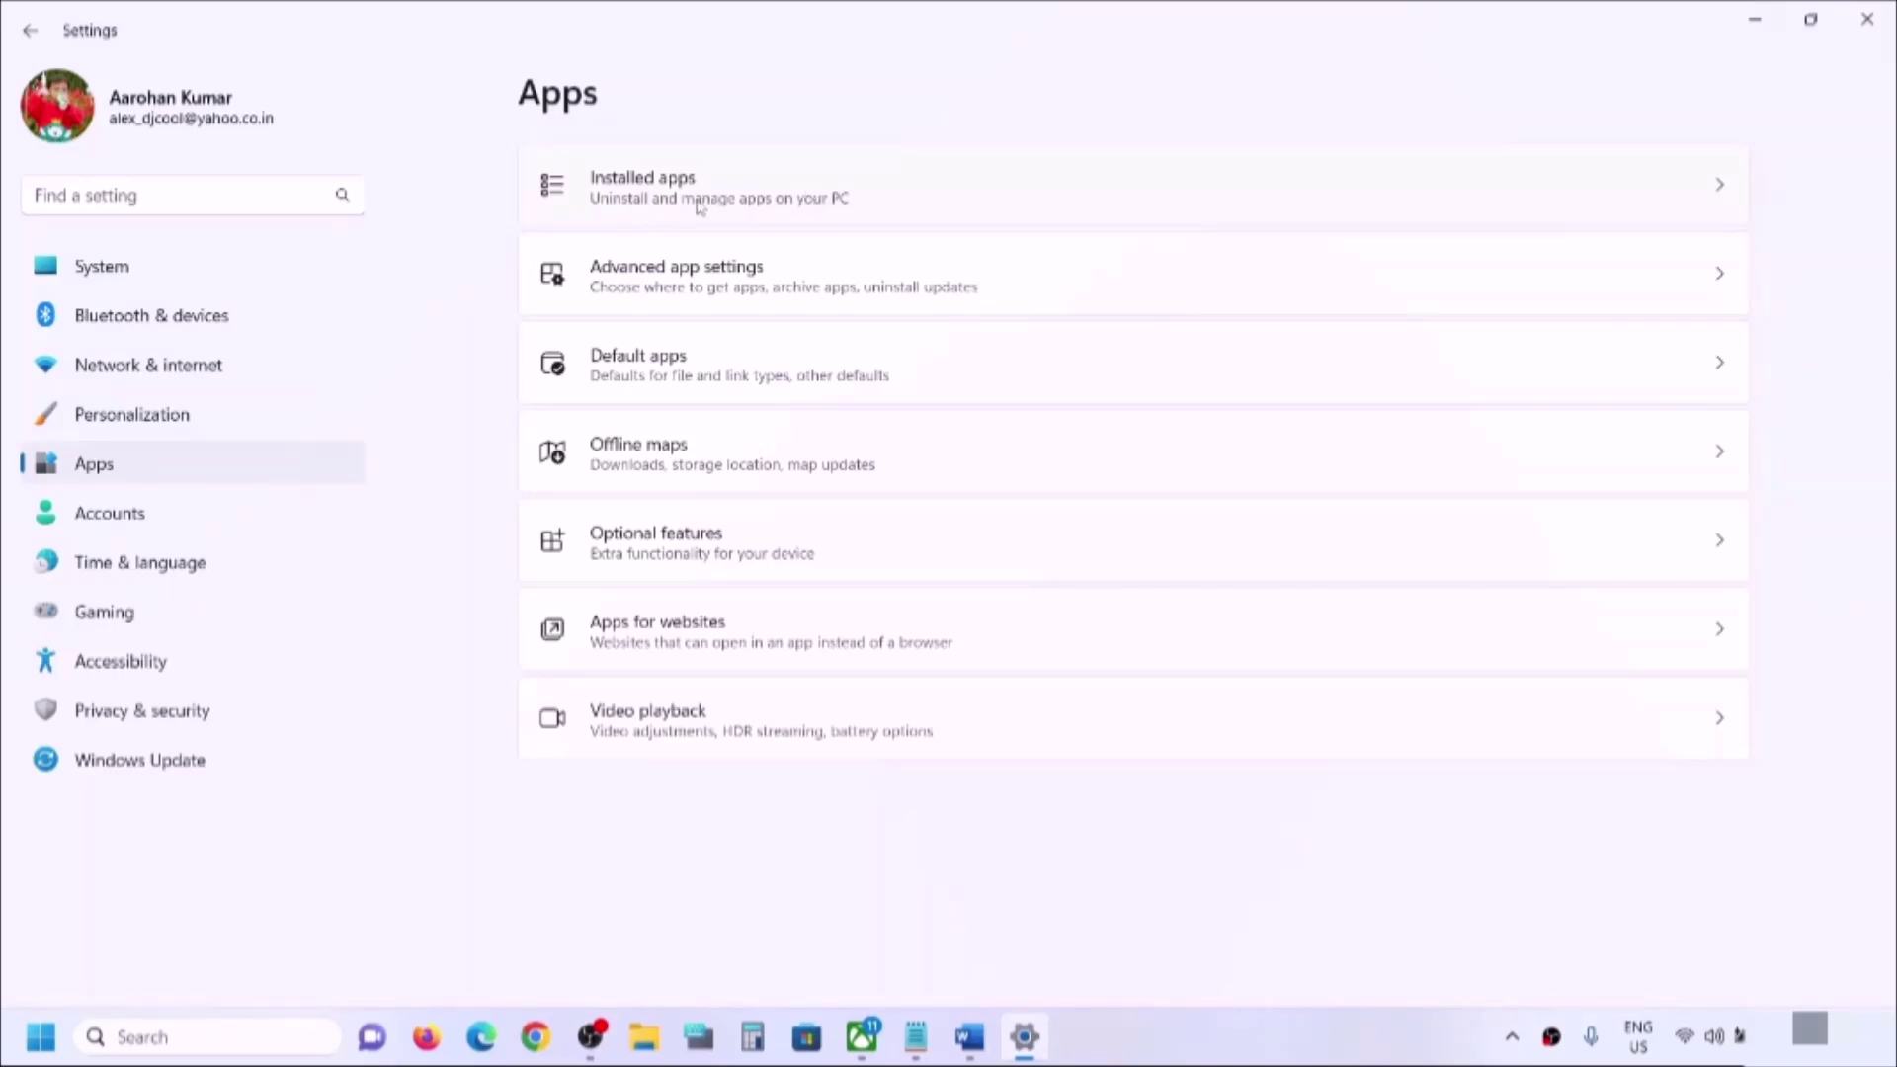
{"action": "left_click", "coordinate": [654, 195]}
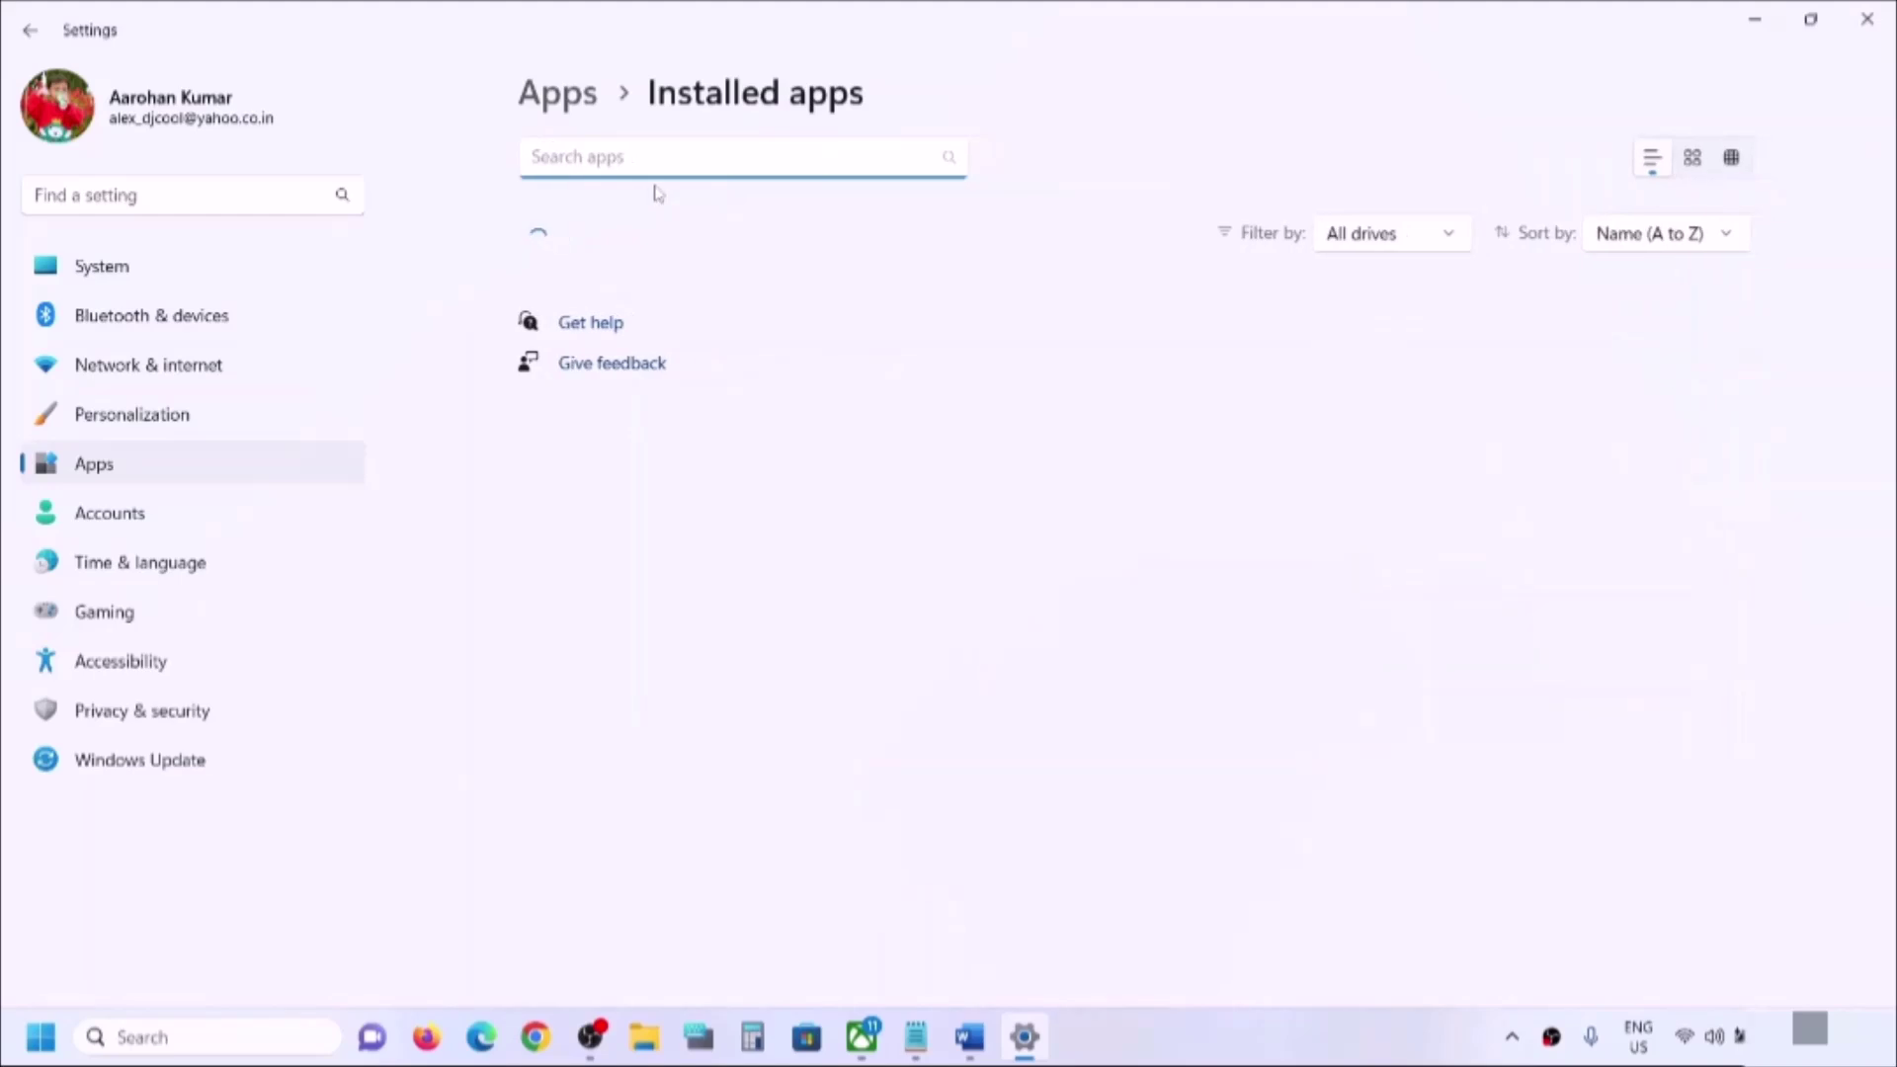
{"action": "left_click", "coordinate": [593, 170]}
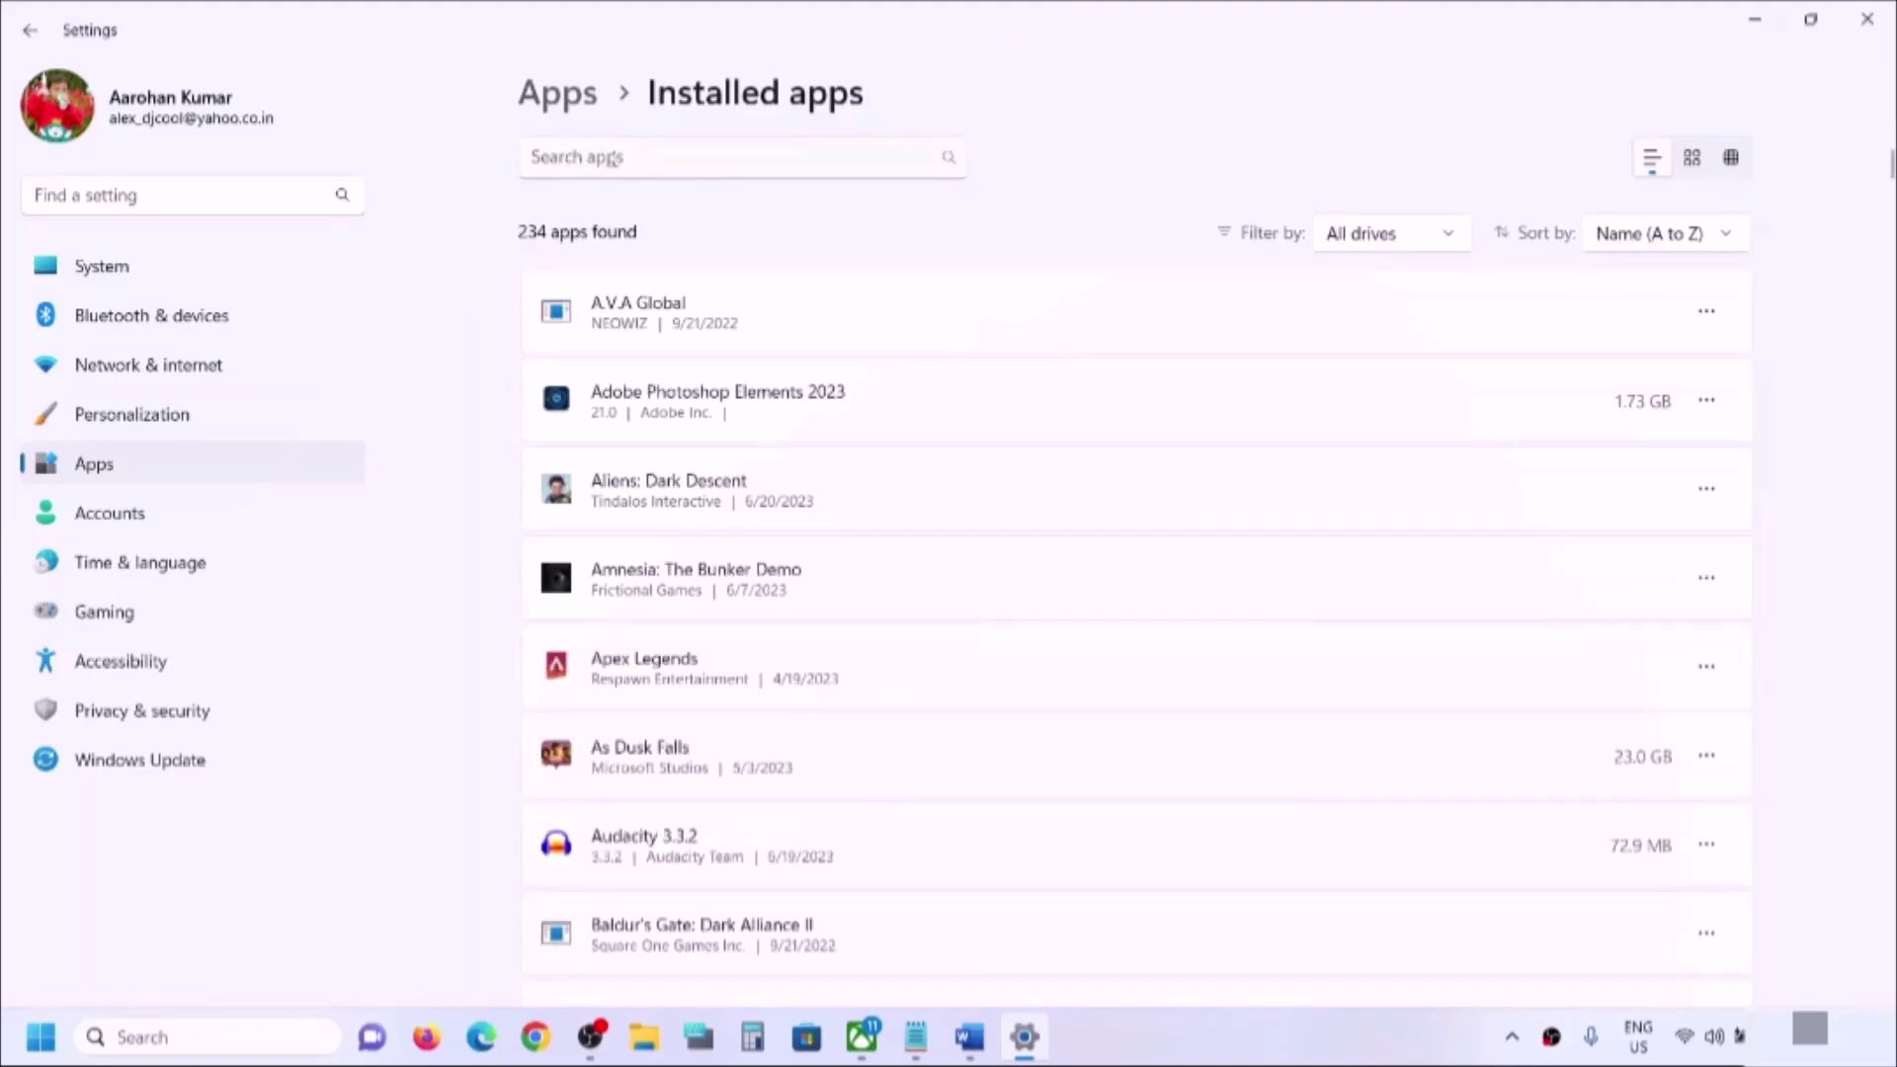
{"action": "left_click", "coordinate": [615, 158]}
Search installed apps for 'xbox' and open the Xbox app's Advanced options
{"action": "type", "text": "x"}
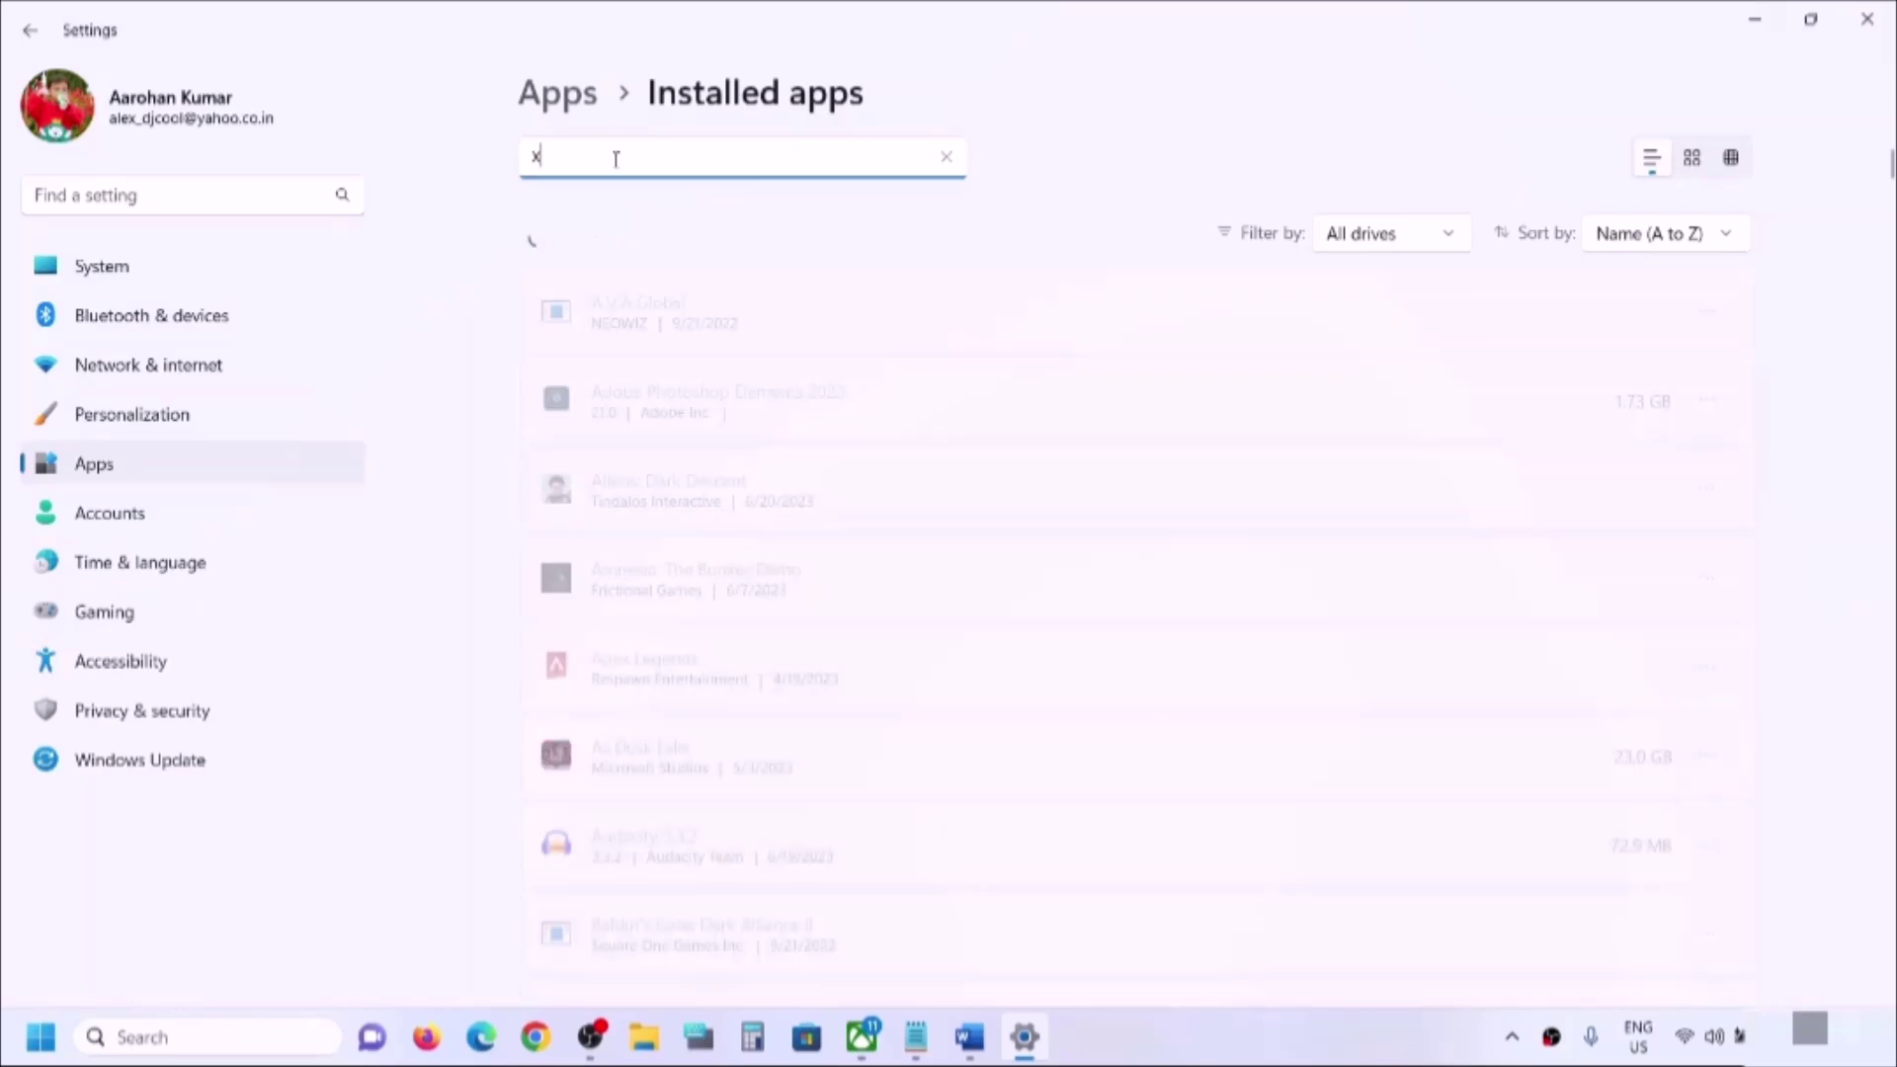
{"action": "type", "text": "box"}
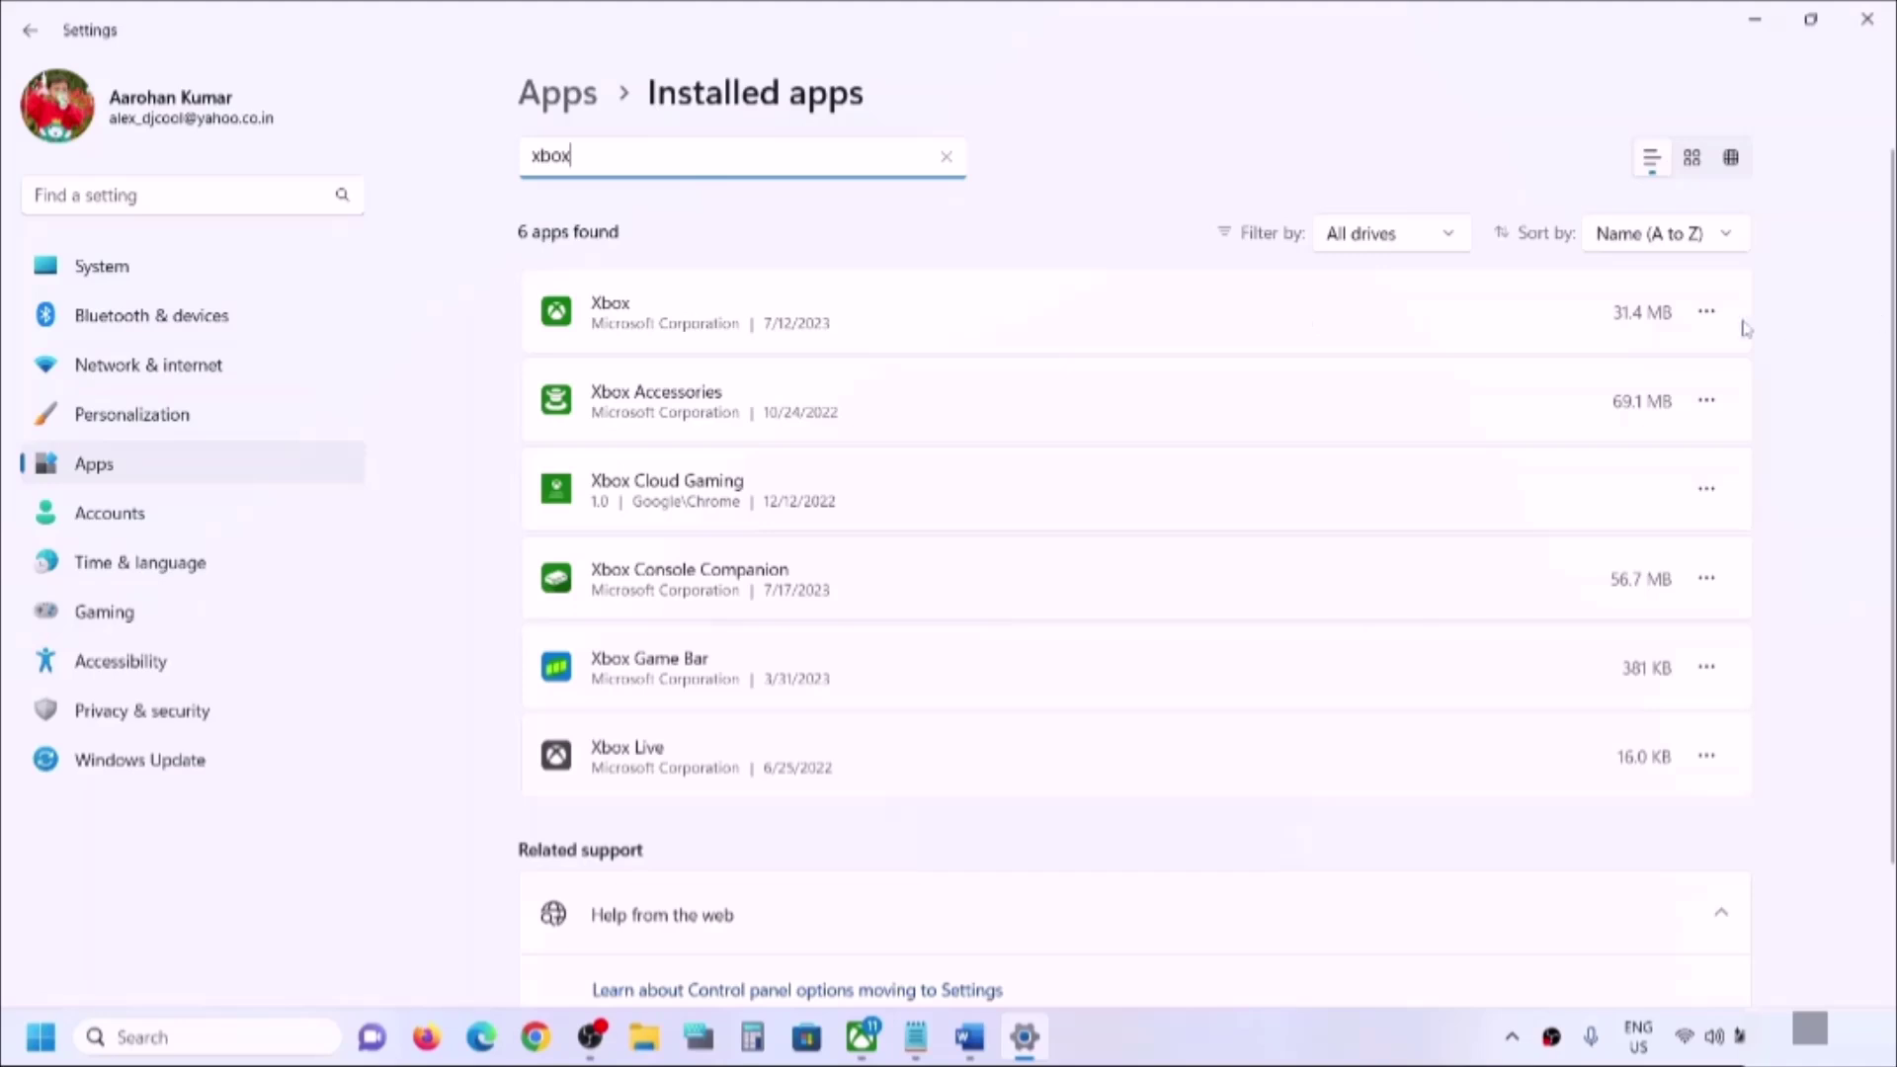
{"action": "left_click", "coordinate": [1706, 311]}
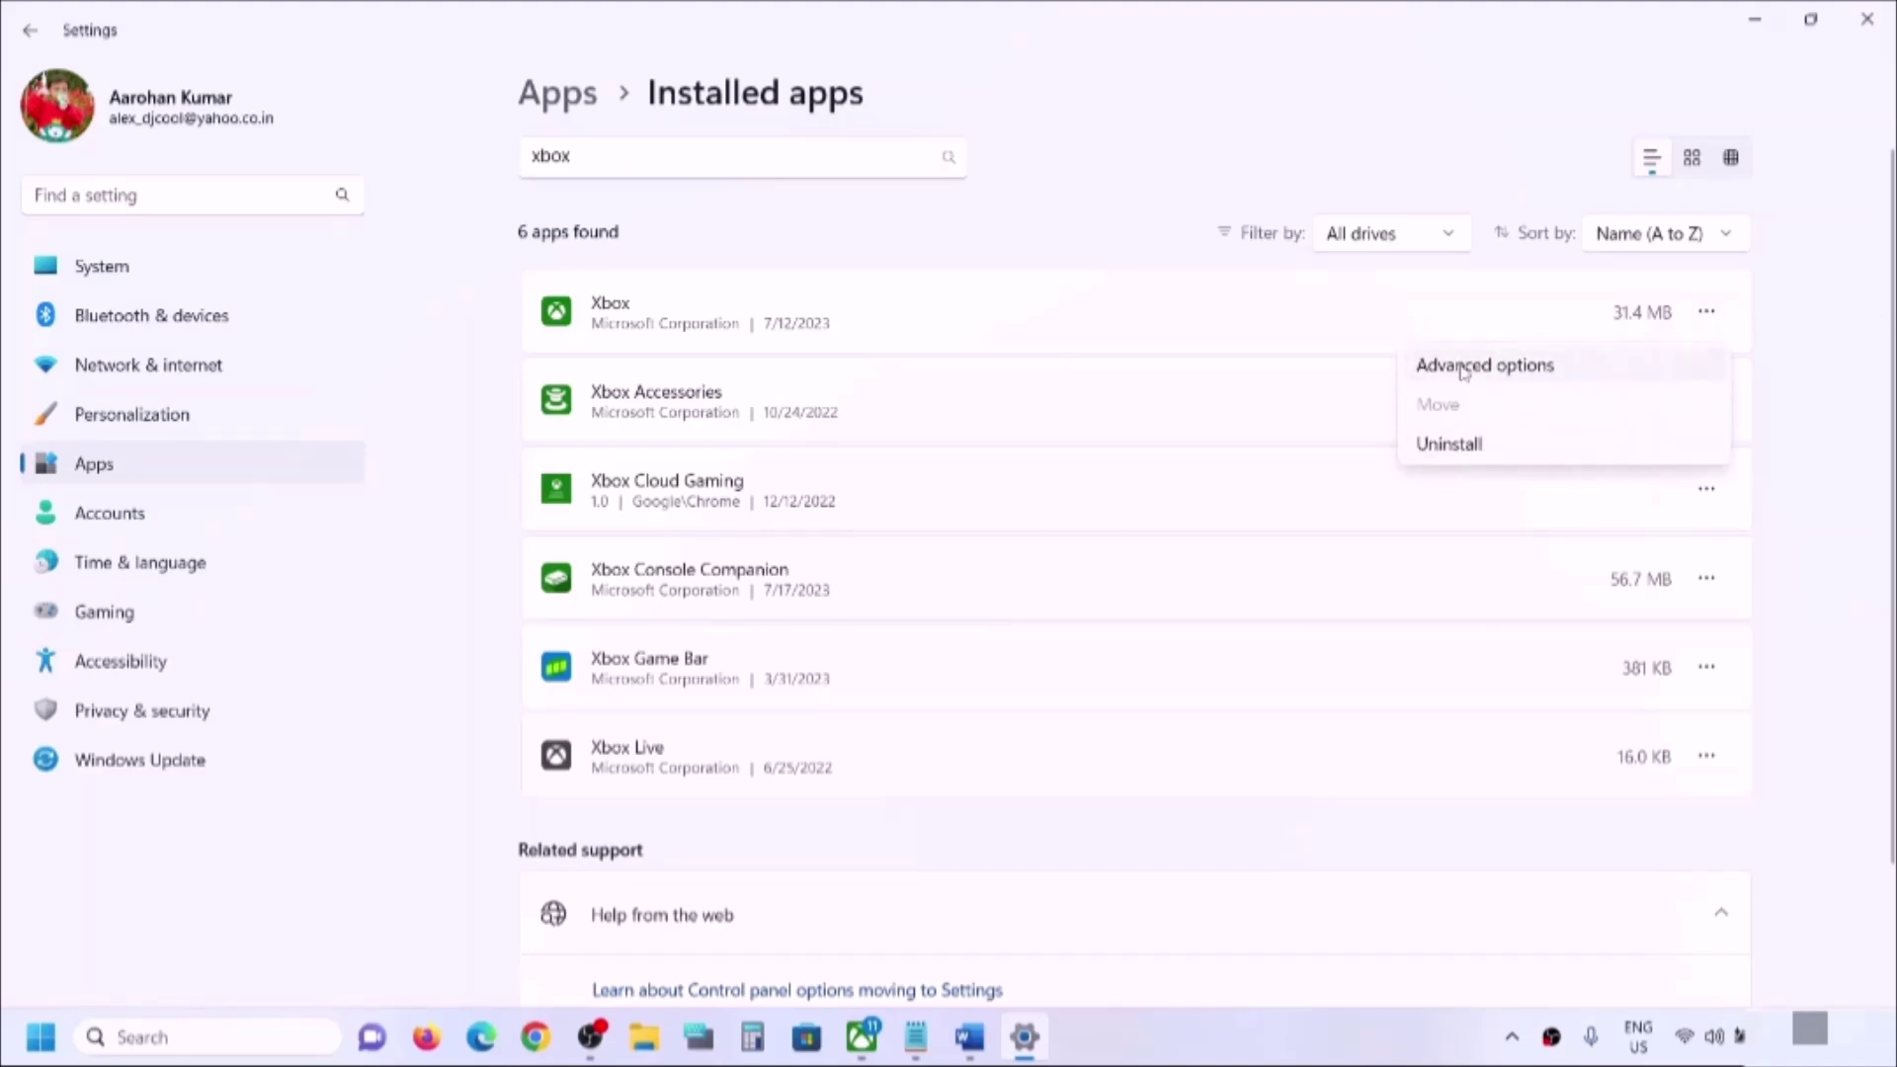
{"action": "left_click", "coordinate": [1462, 367]}
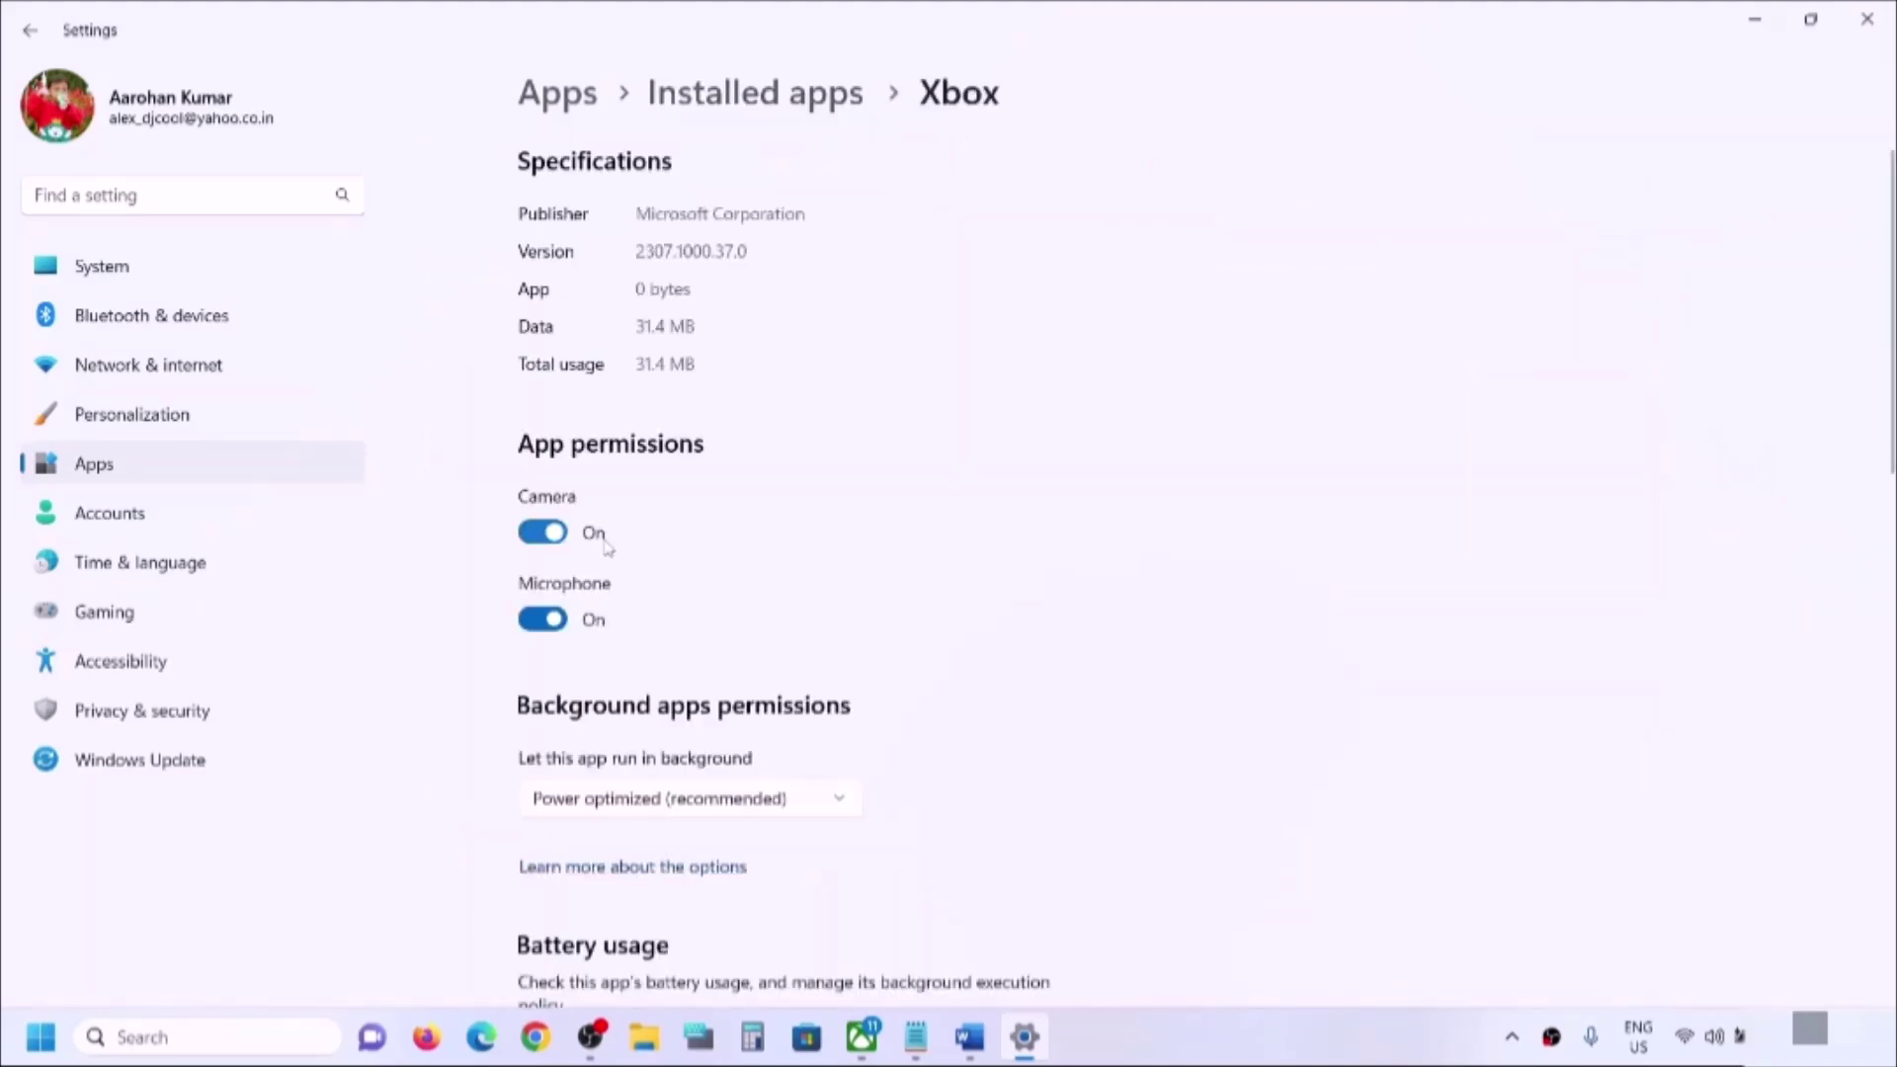
Repair the Xbox app, then reset it, confirming deletion of its data
{"action": "scroll", "coordinate": [606, 547], "scroll_direction": "down", "scroll_amount": 10}
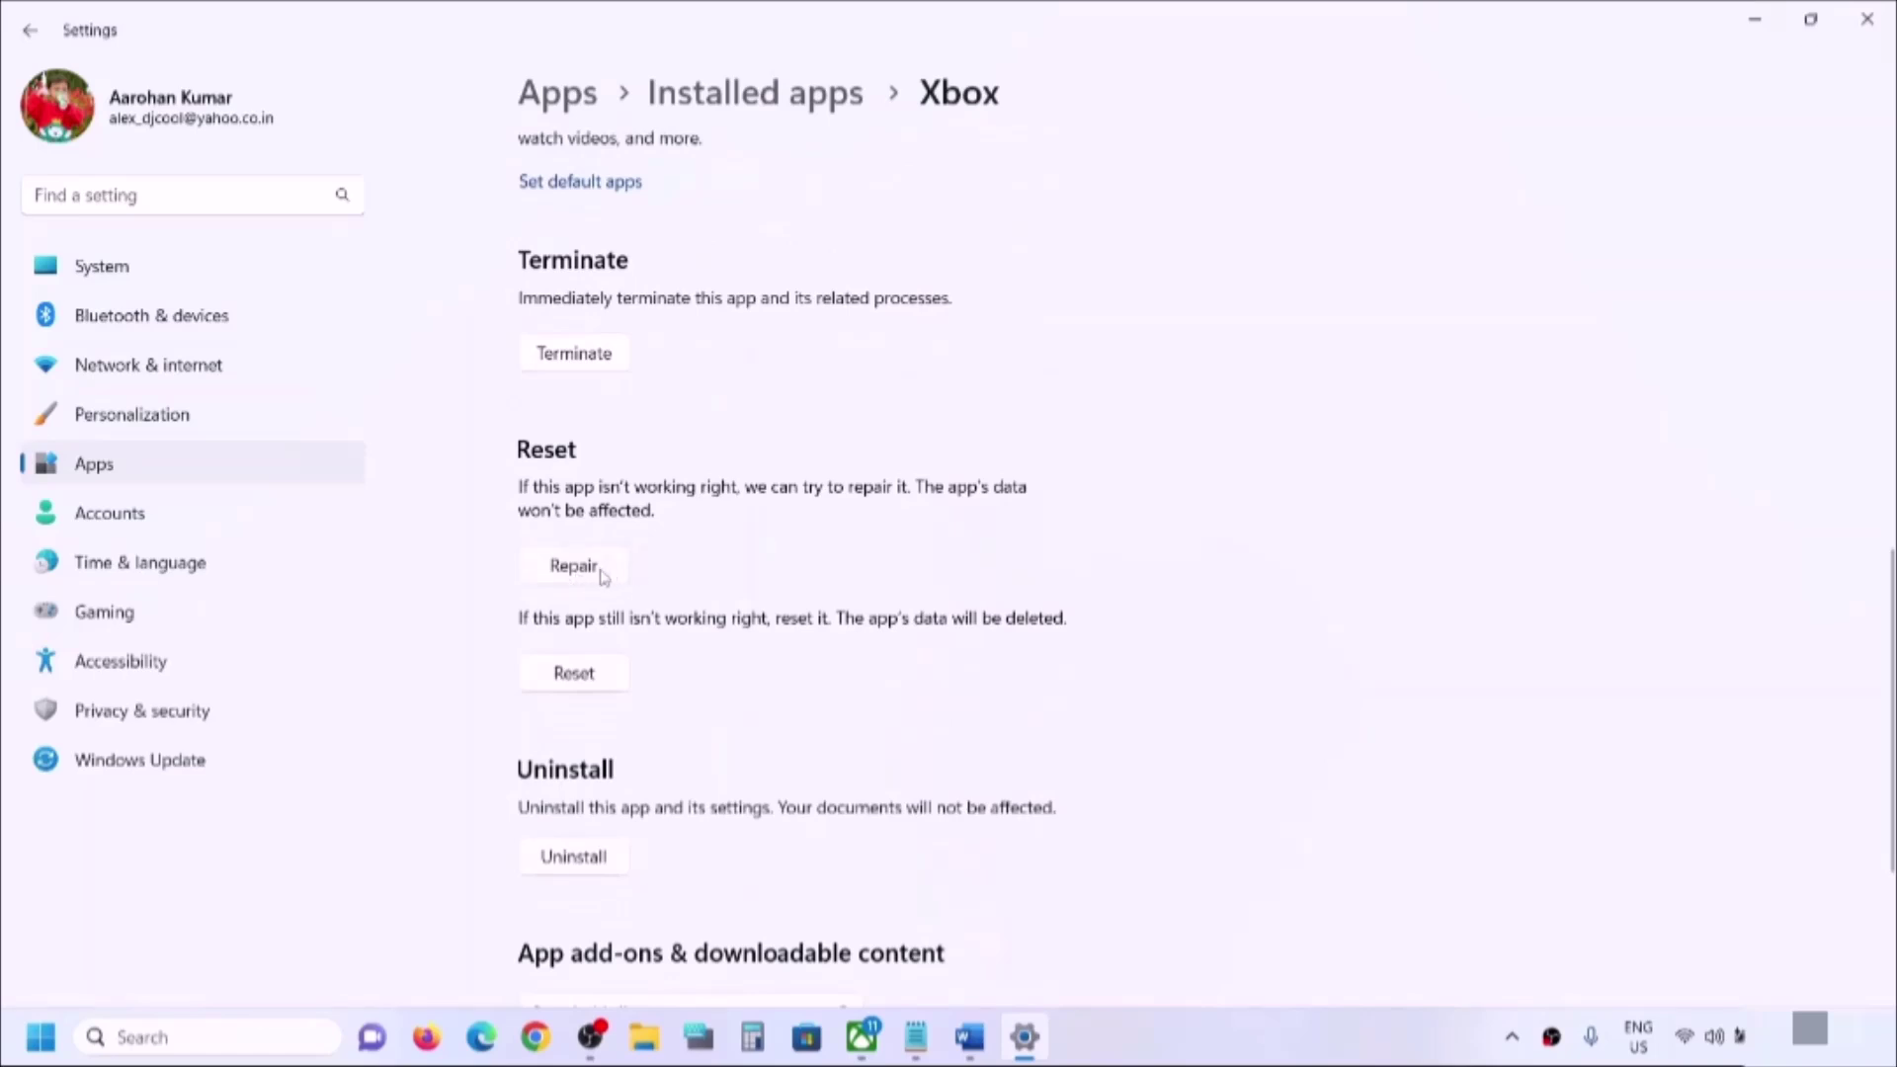
{"action": "left_click", "coordinate": [603, 576]}
{"action": "left_click", "coordinate": [590, 677]}
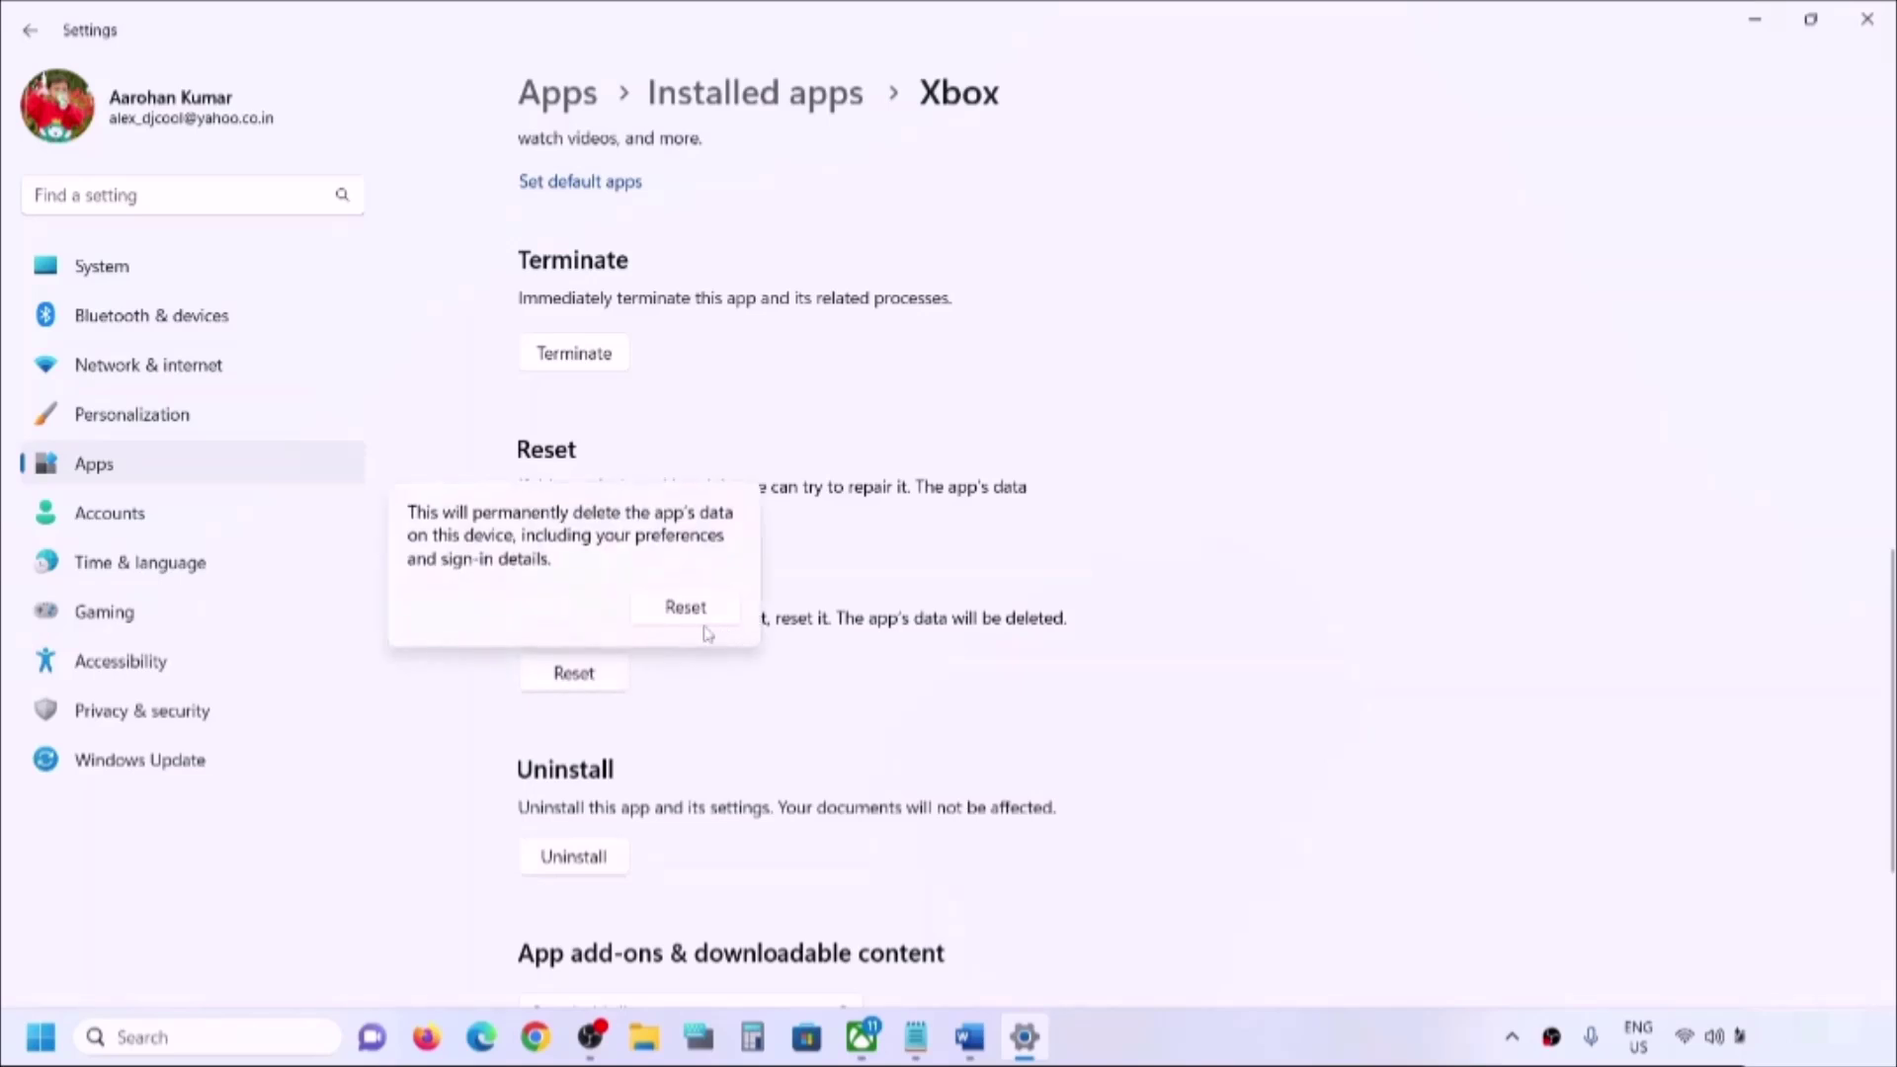
{"action": "left_click", "coordinate": [702, 630]}
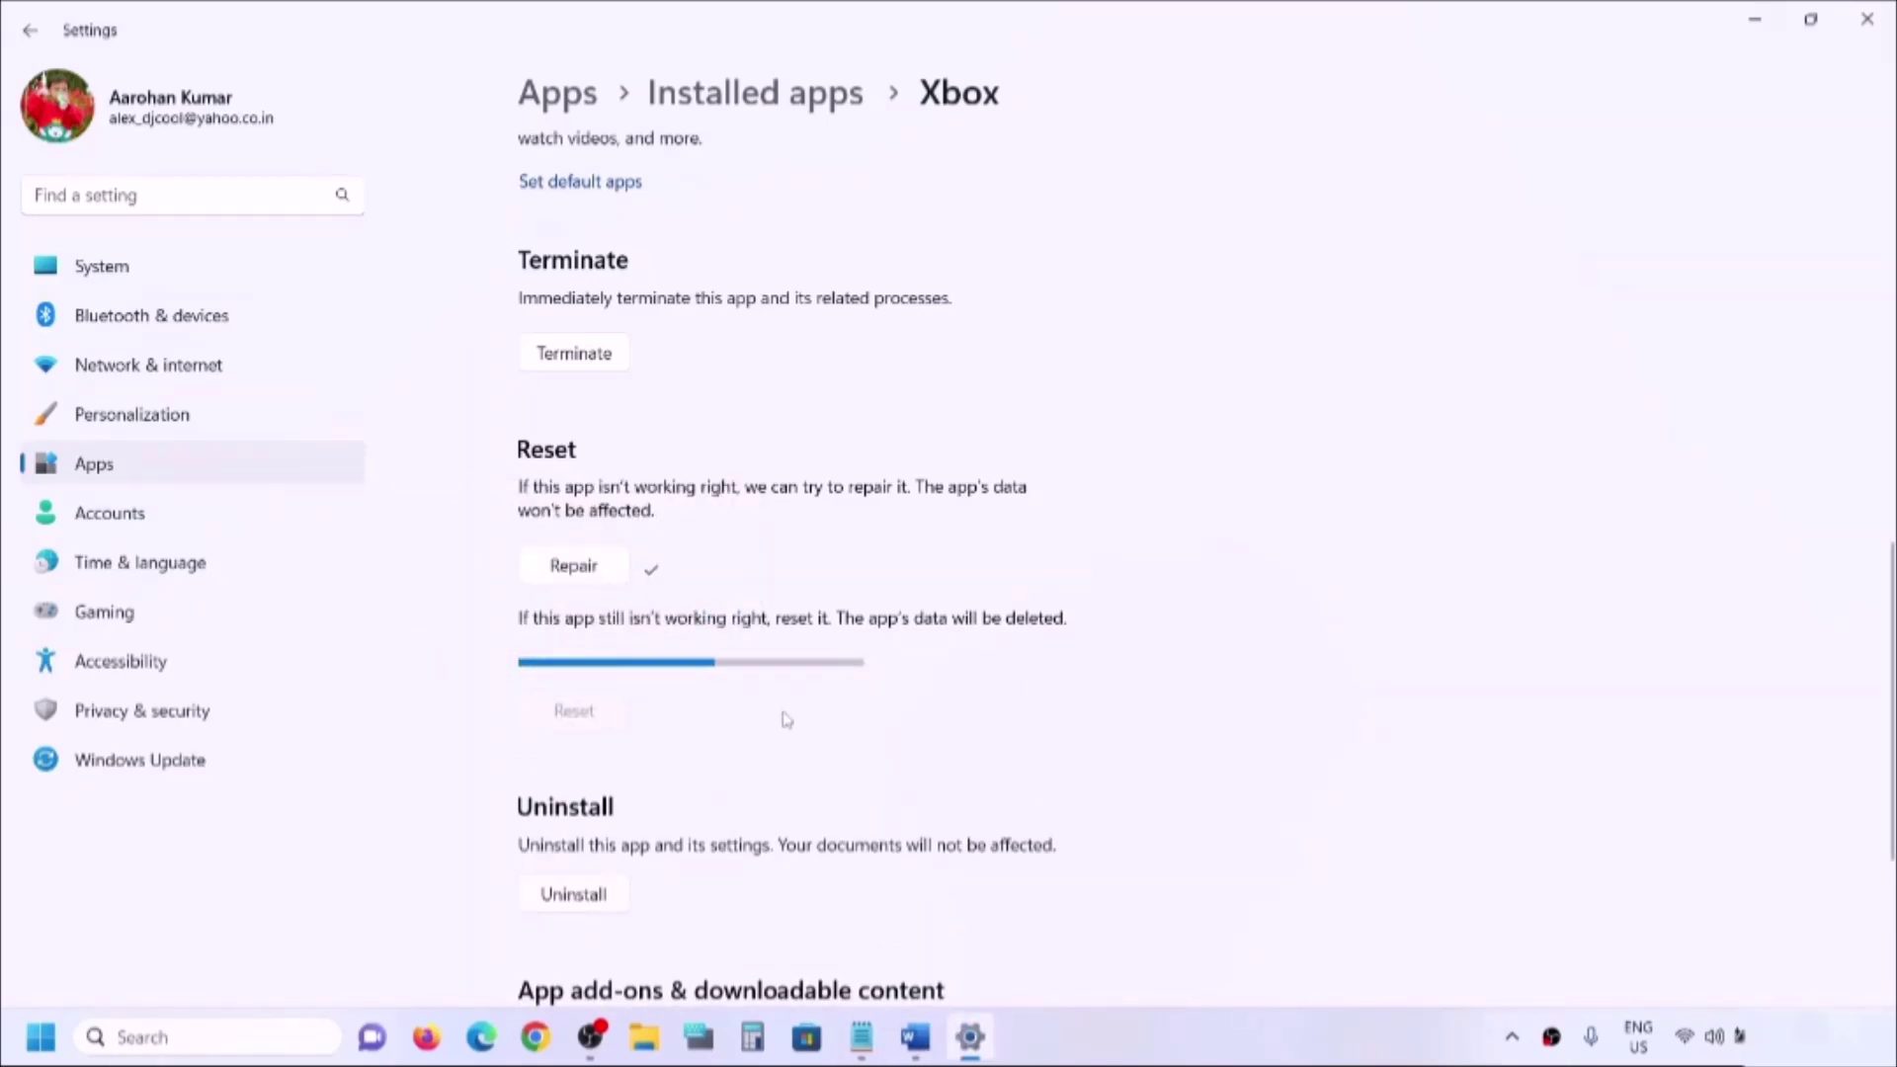
{"action": "left_click", "coordinate": [915, 1036]}
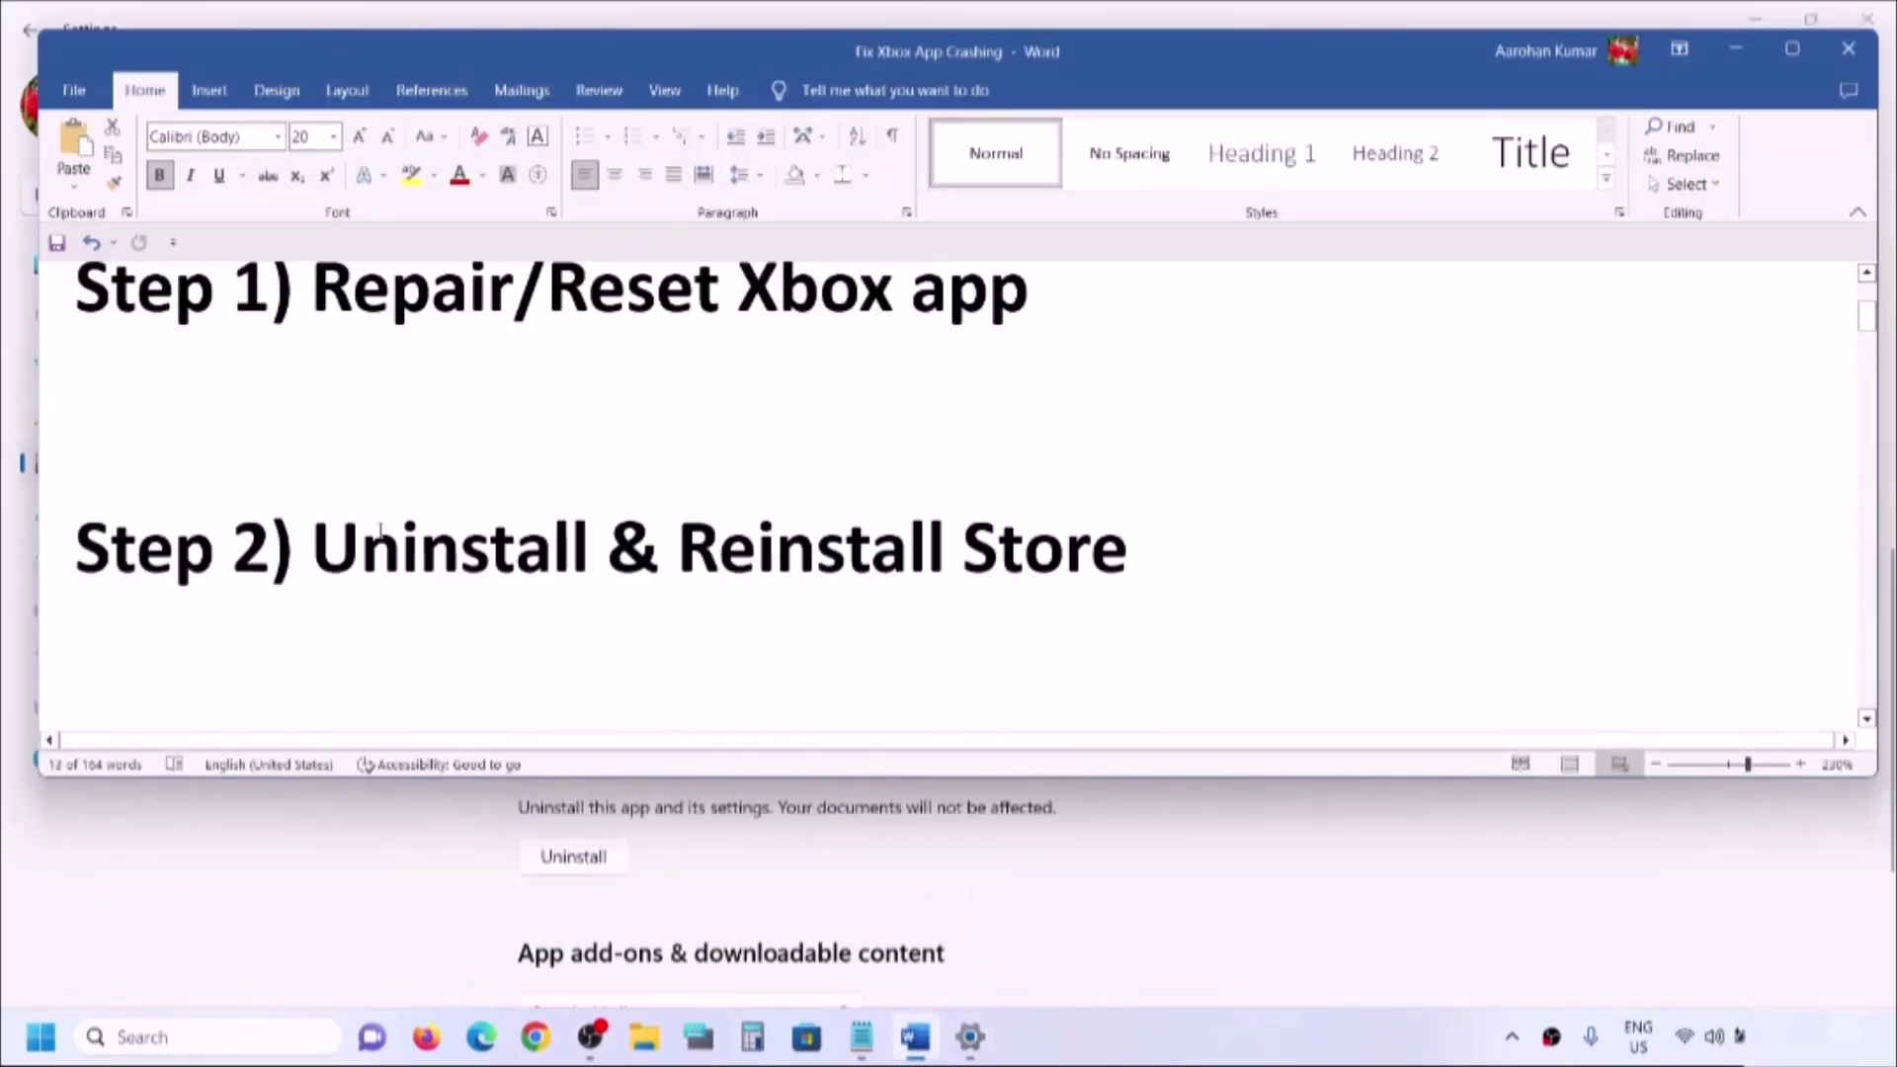
Replace the word 'Store' in the Step 2 heading with 'Xbox app'
{"action": "left_click_drag", "start_coordinate": [360, 548], "coordinate": [1257, 531]}
{"action": "scroll", "coordinate": [605, 637], "scroll_direction": "up", "scroll_amount": 3}
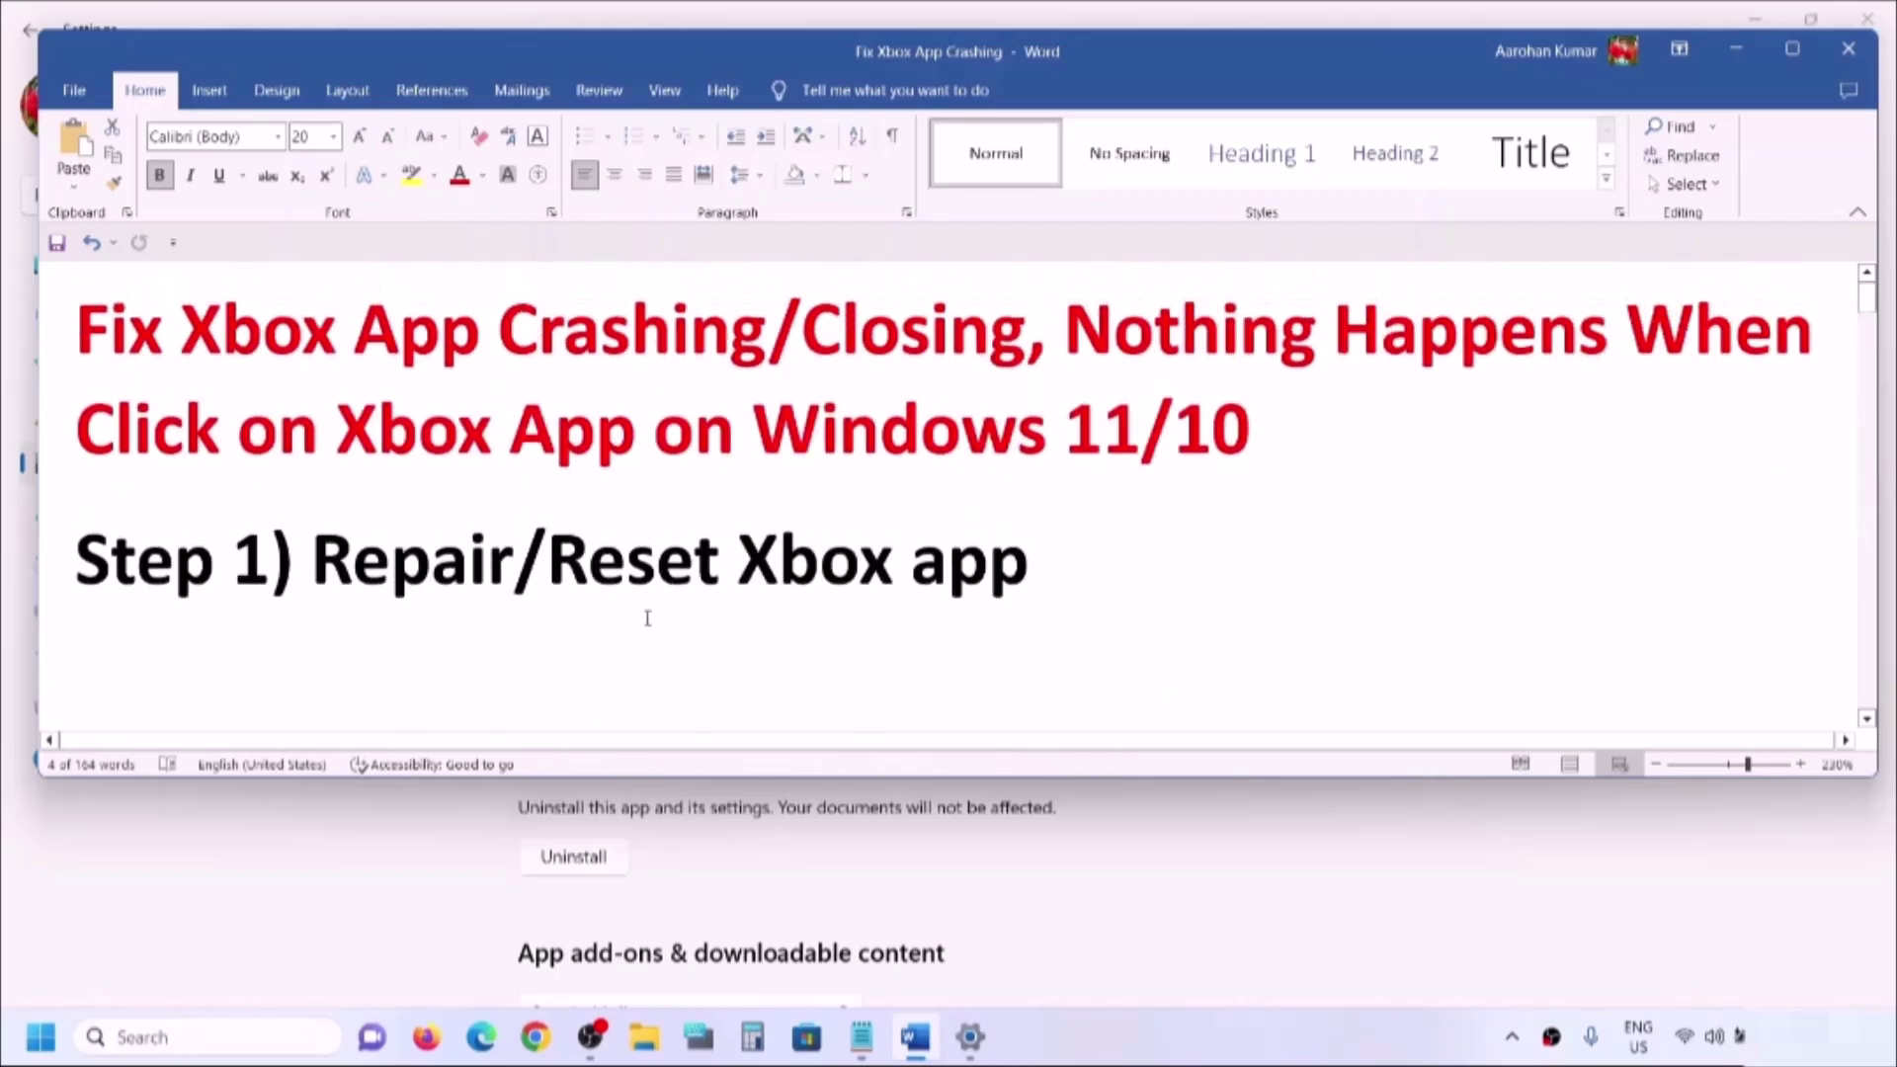
{"action": "scroll", "coordinate": [644, 619], "scroll_direction": "down", "scroll_amount": 4}
{"action": "left_click", "coordinate": [1041, 520]}
{"action": "left_click_drag", "start_coordinate": [1152, 395], "coordinate": [973, 405]}
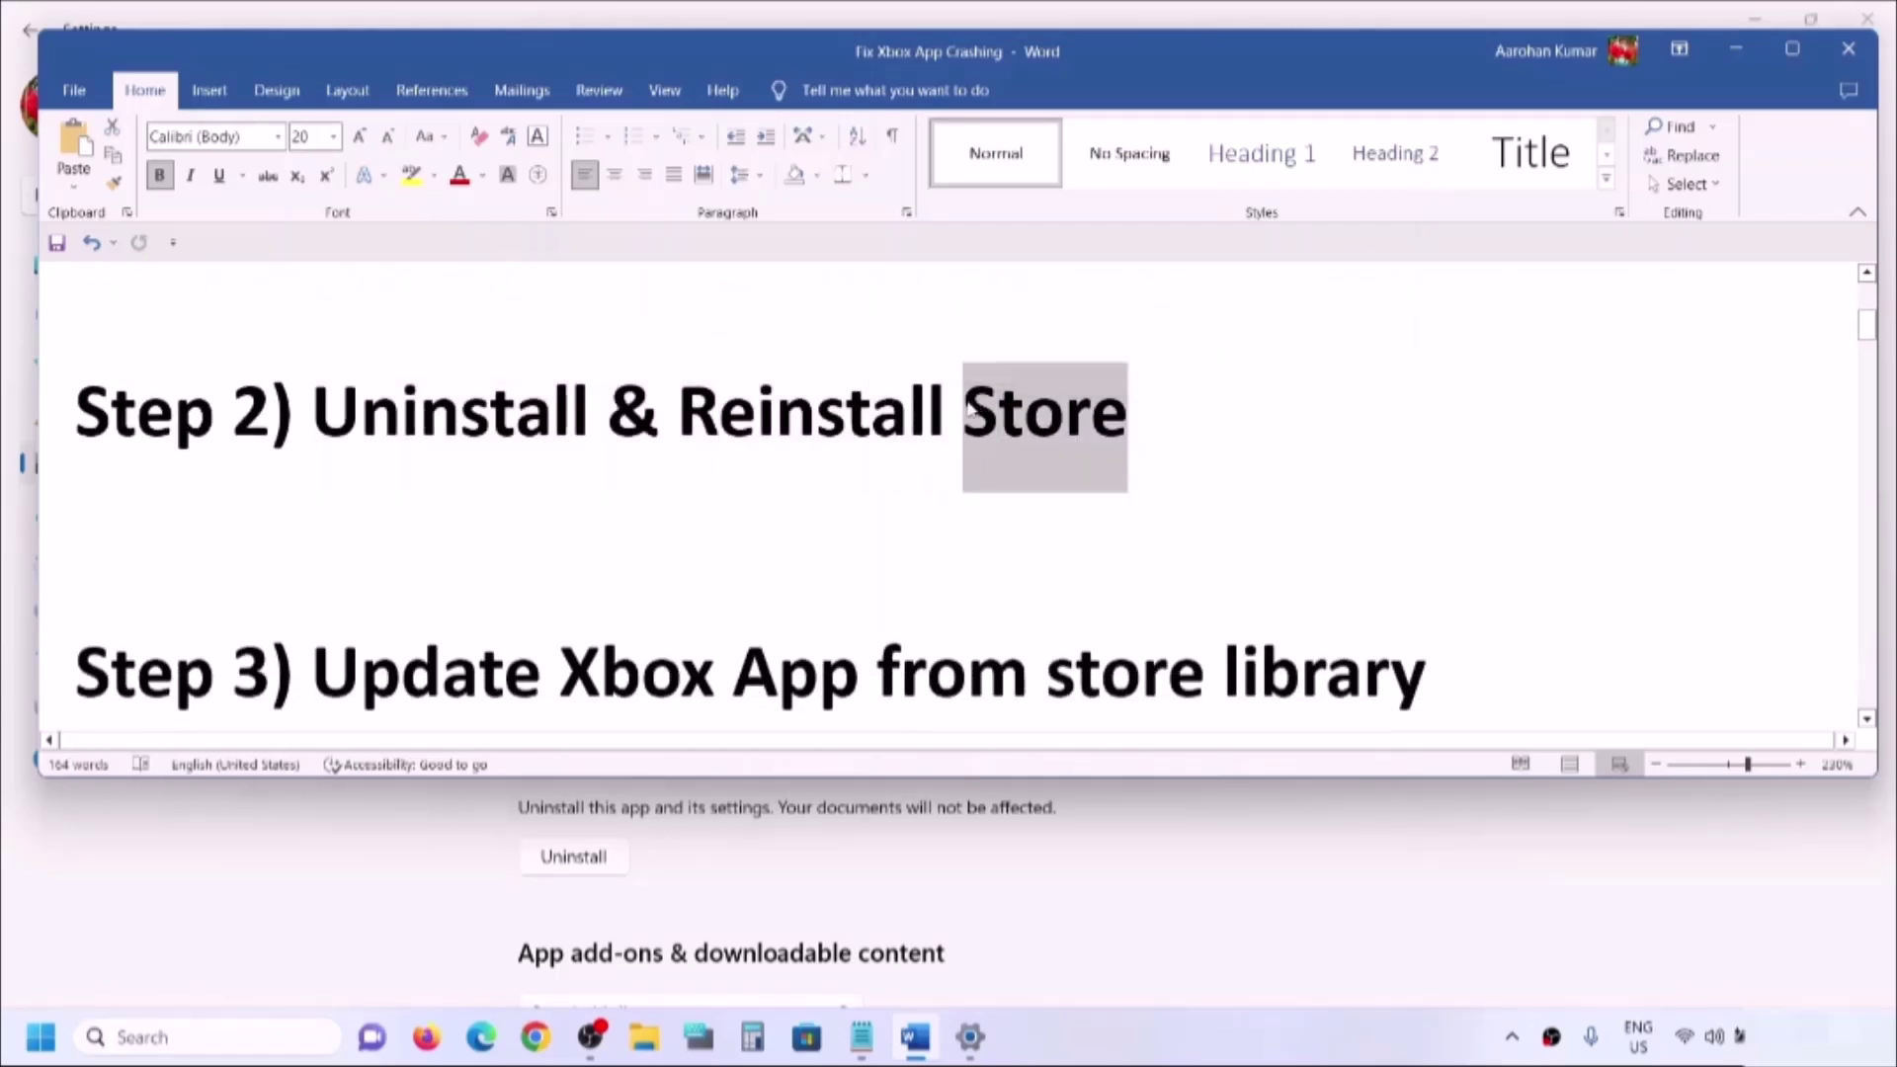
{"action": "type", "text": "Xbox"}
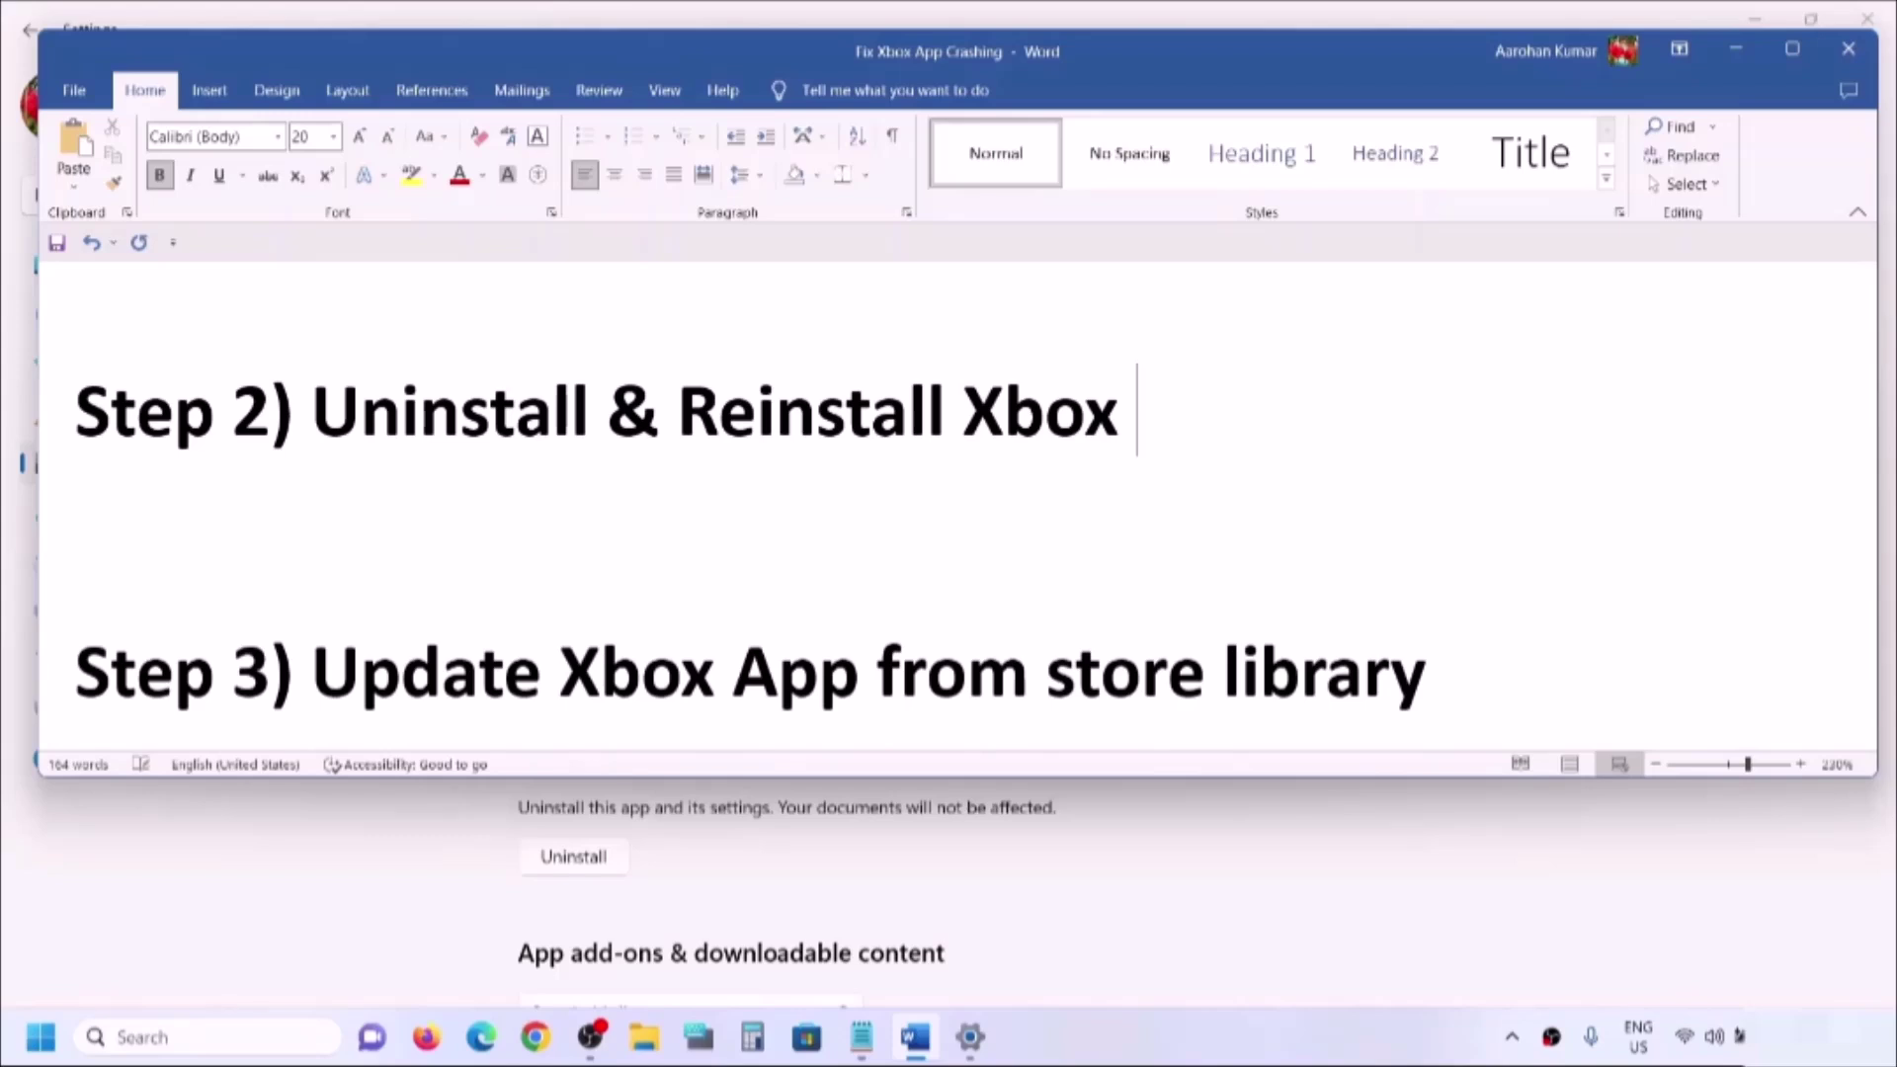
{"action": "type", "text": " app"}
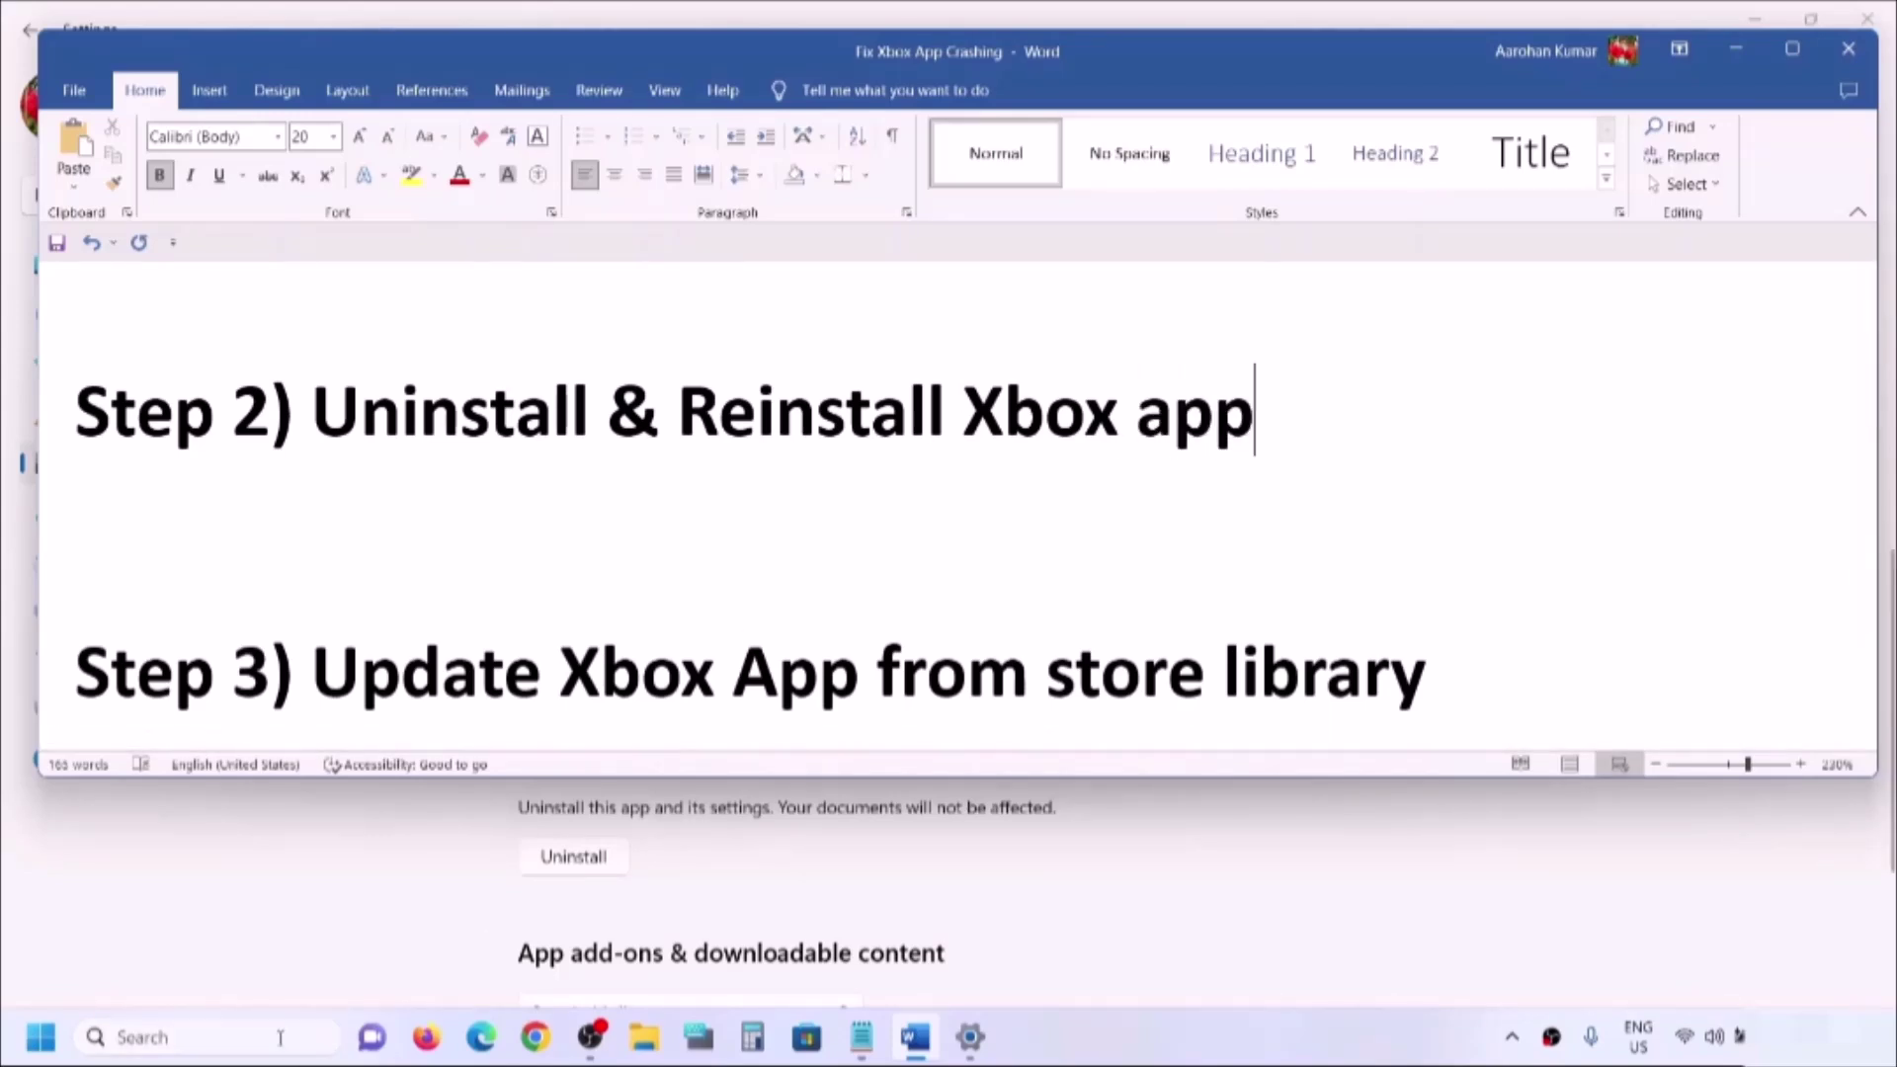
Return to Settings > Apps > Installed apps and search for 'xbox'
{"action": "left_click", "coordinate": [963, 1042]}
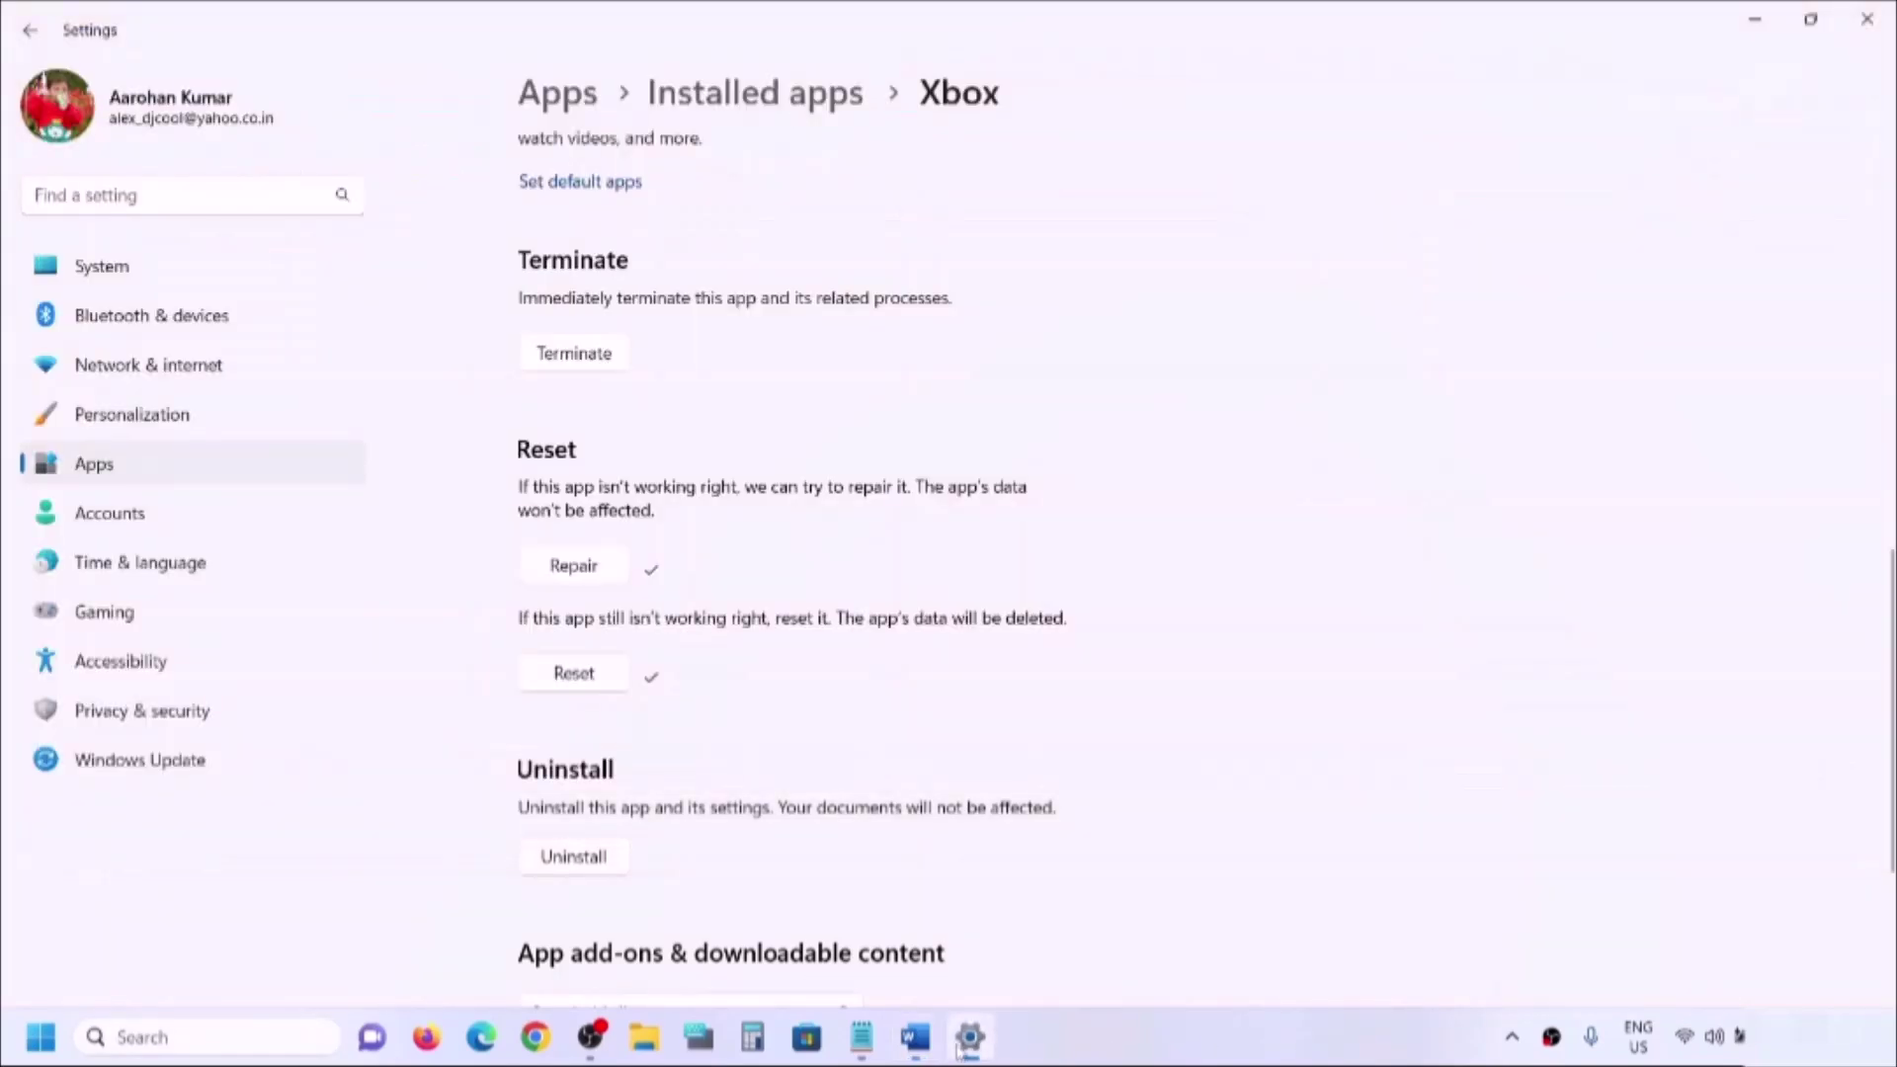
{"action": "left_click", "coordinate": [91, 473]}
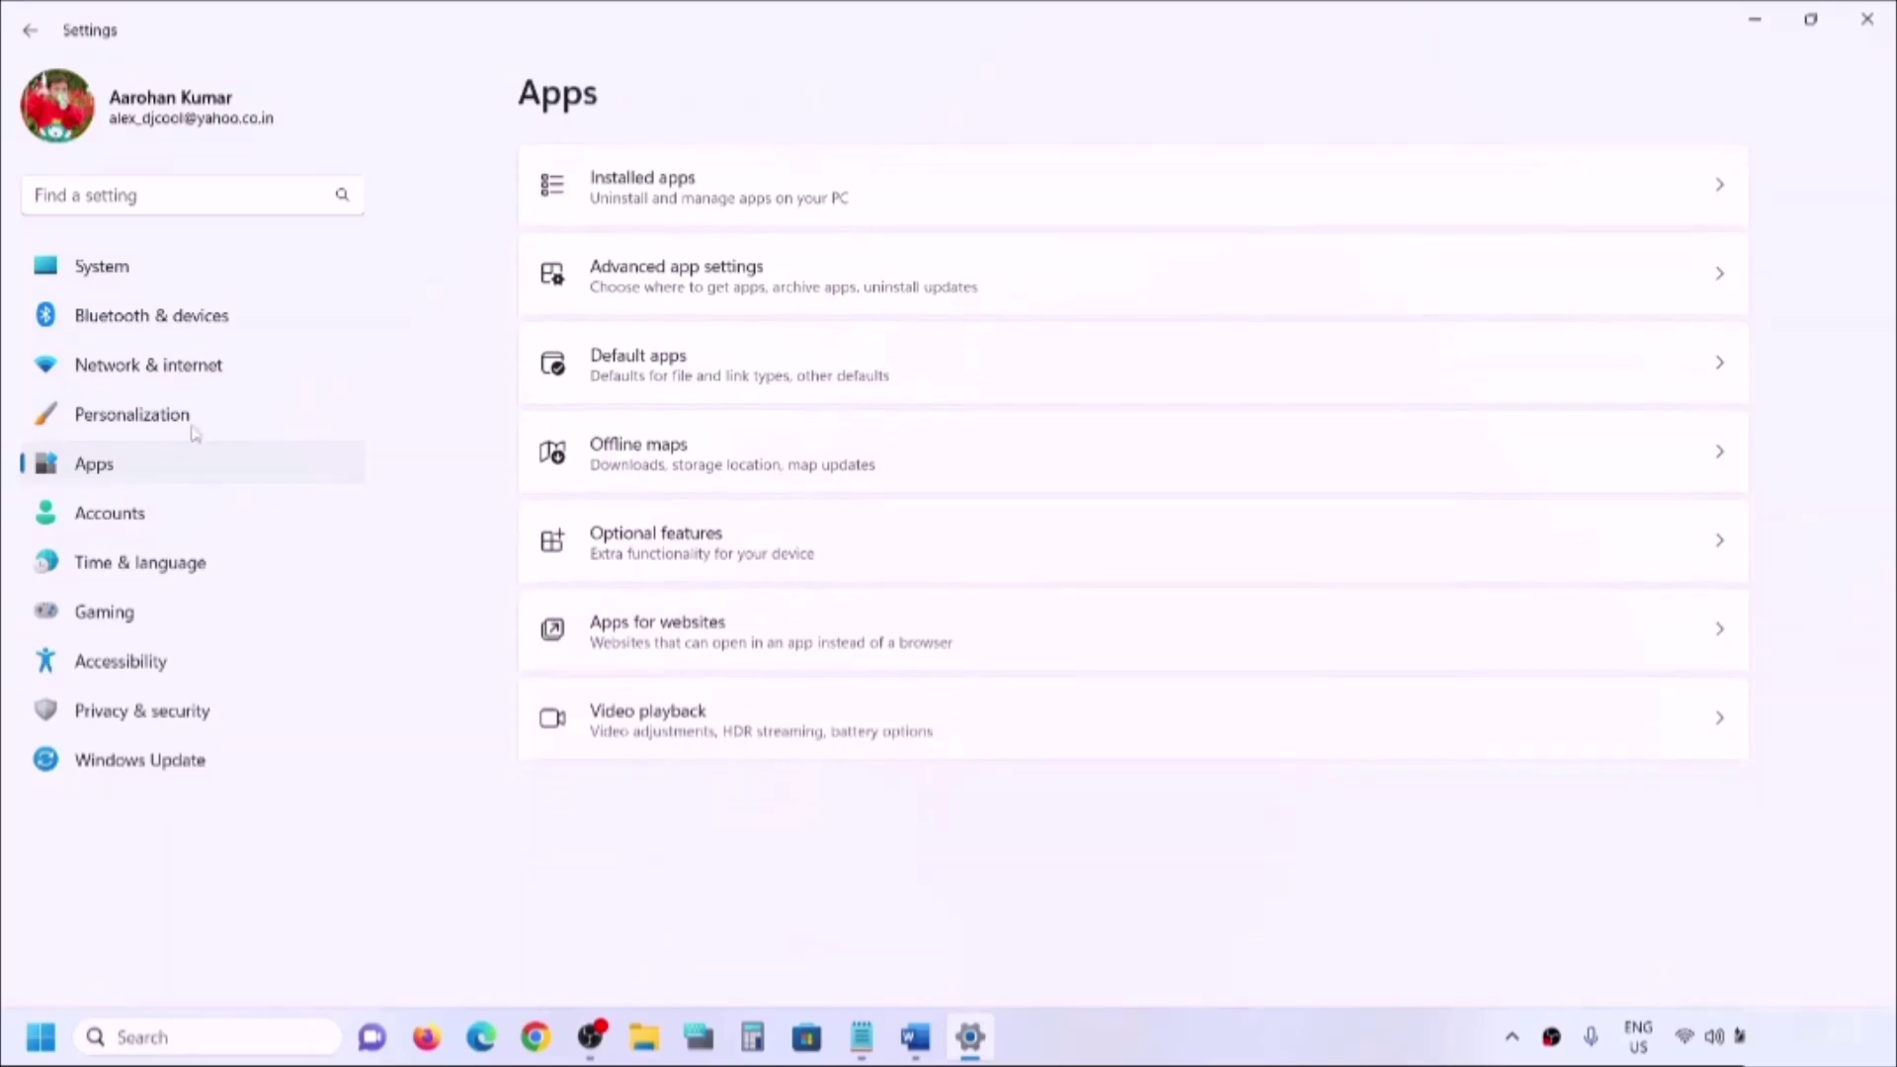
{"action": "left_click", "coordinate": [680, 185]}
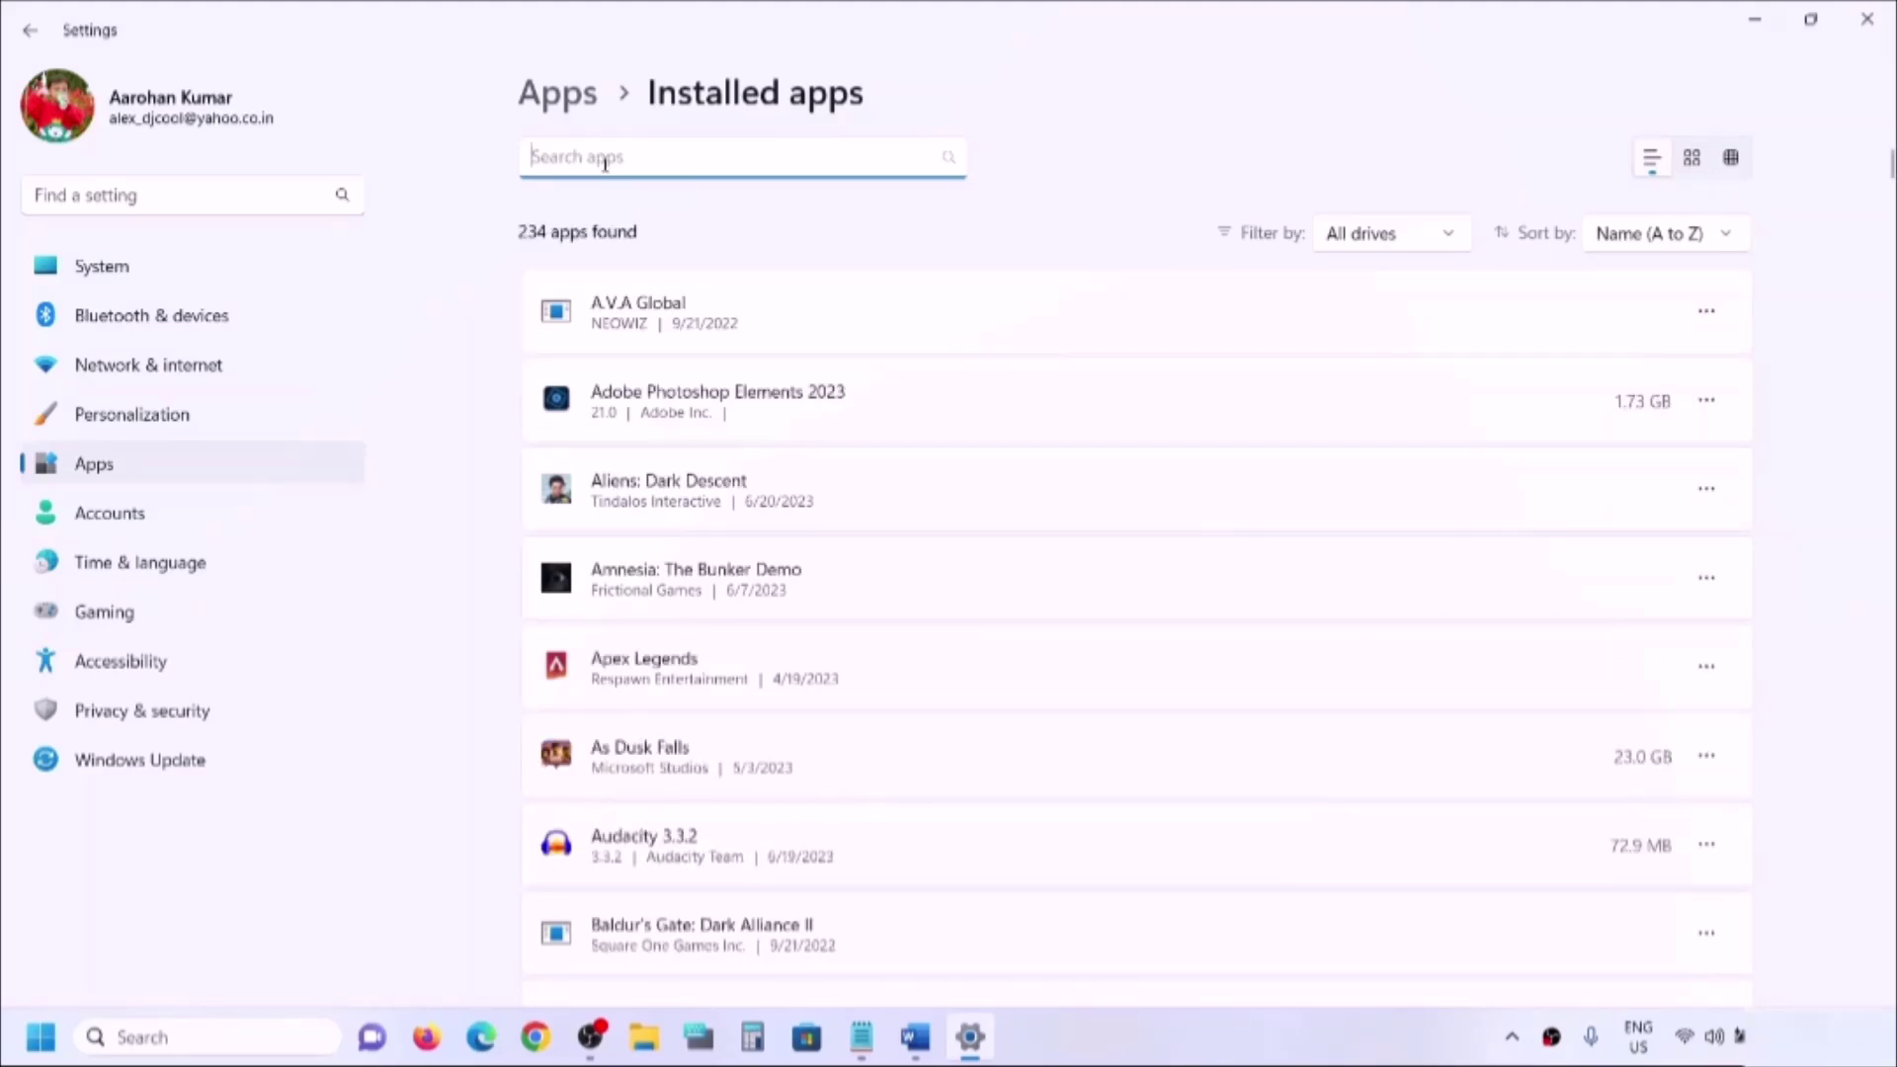
{"action": "type", "text": "x"}
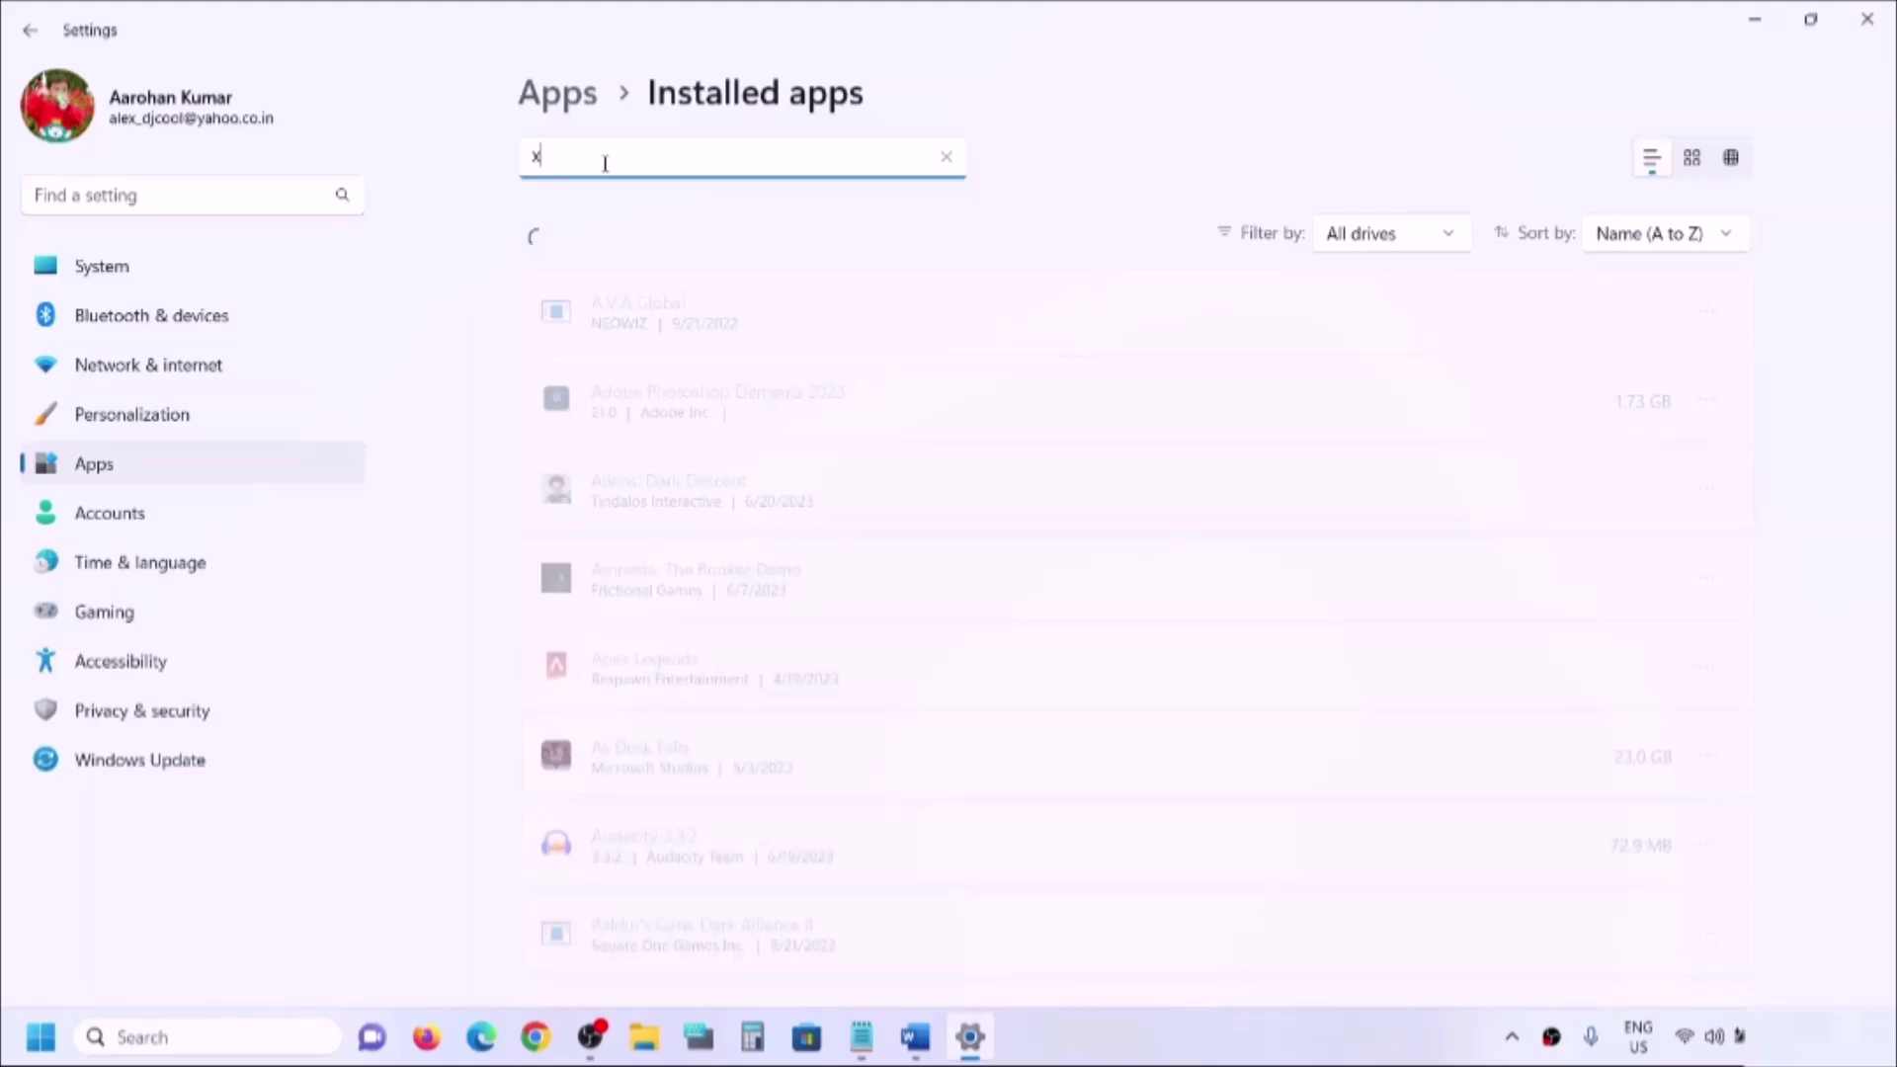
{"action": "type", "text": "box"}
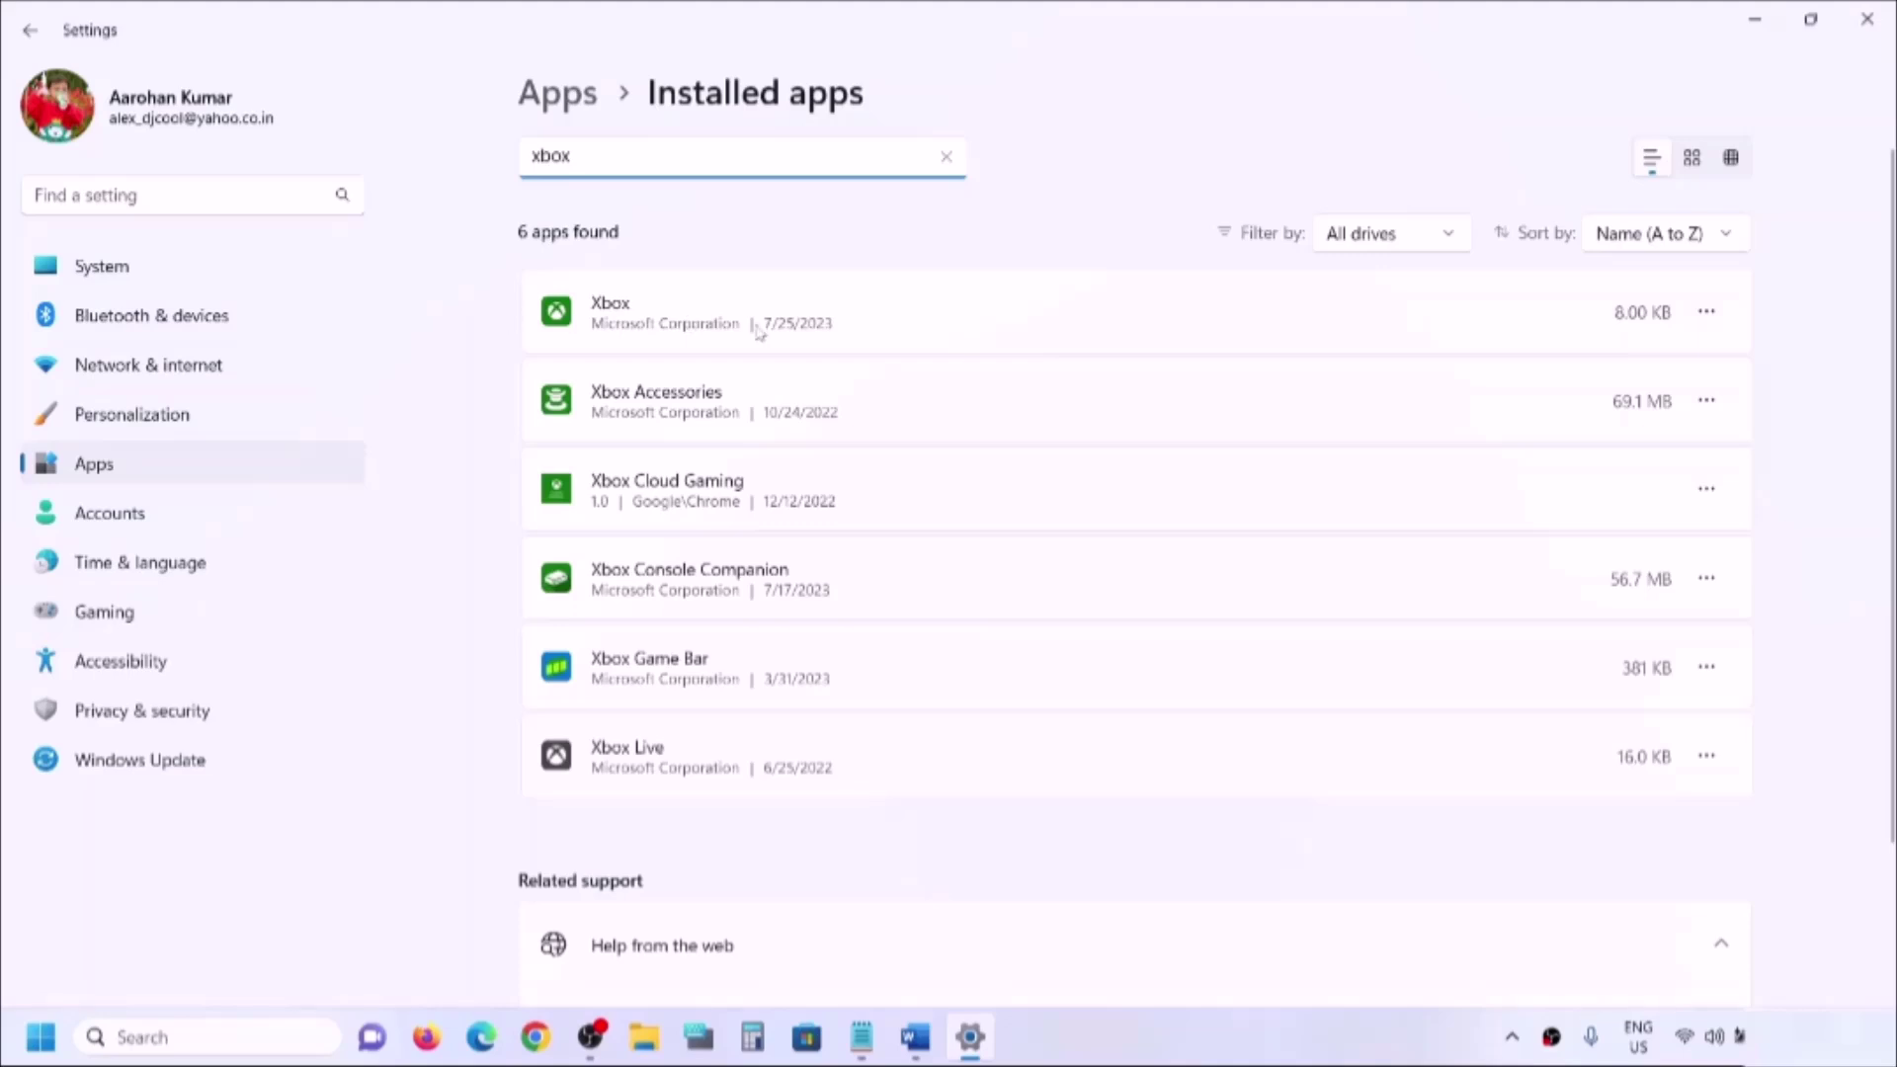
Uninstall the Xbox app, confirming the uninstall prompt
{"action": "left_click", "coordinate": [1706, 311]}
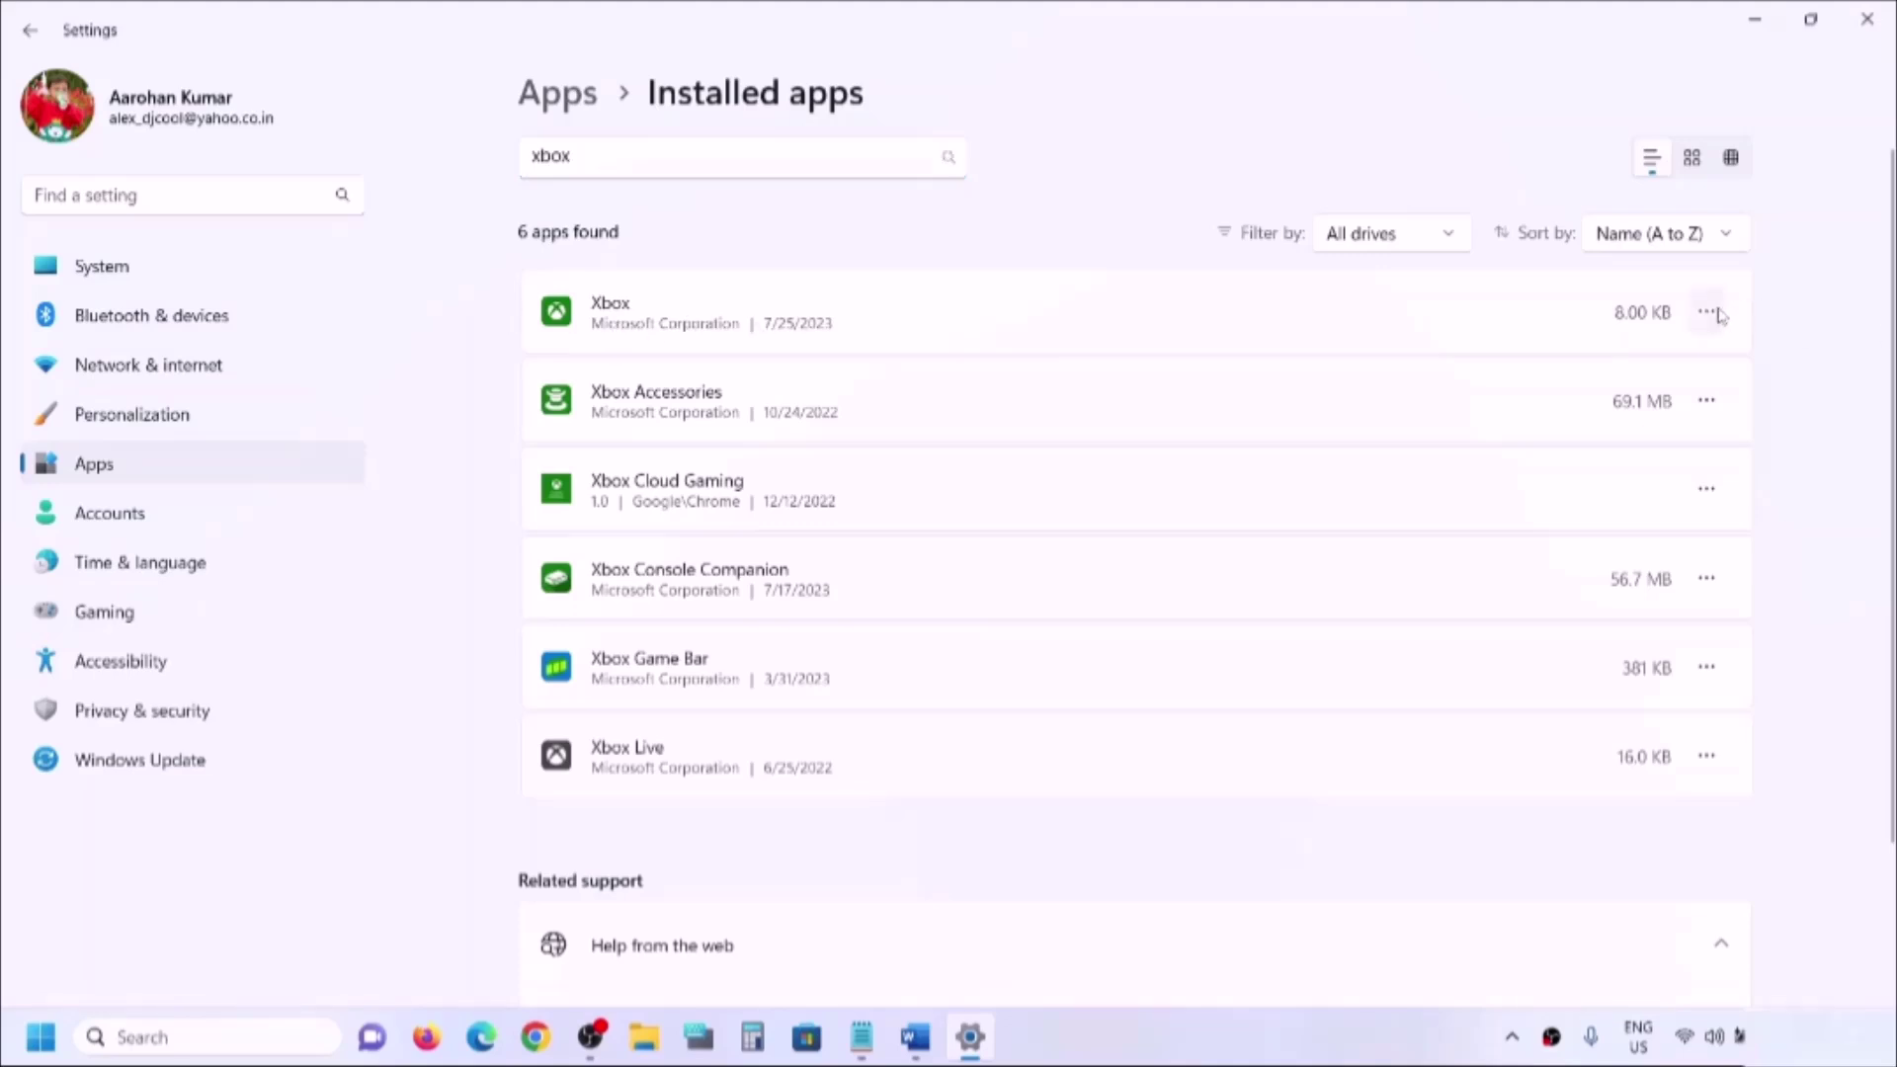
{"action": "left_click", "coordinate": [1466, 447]}
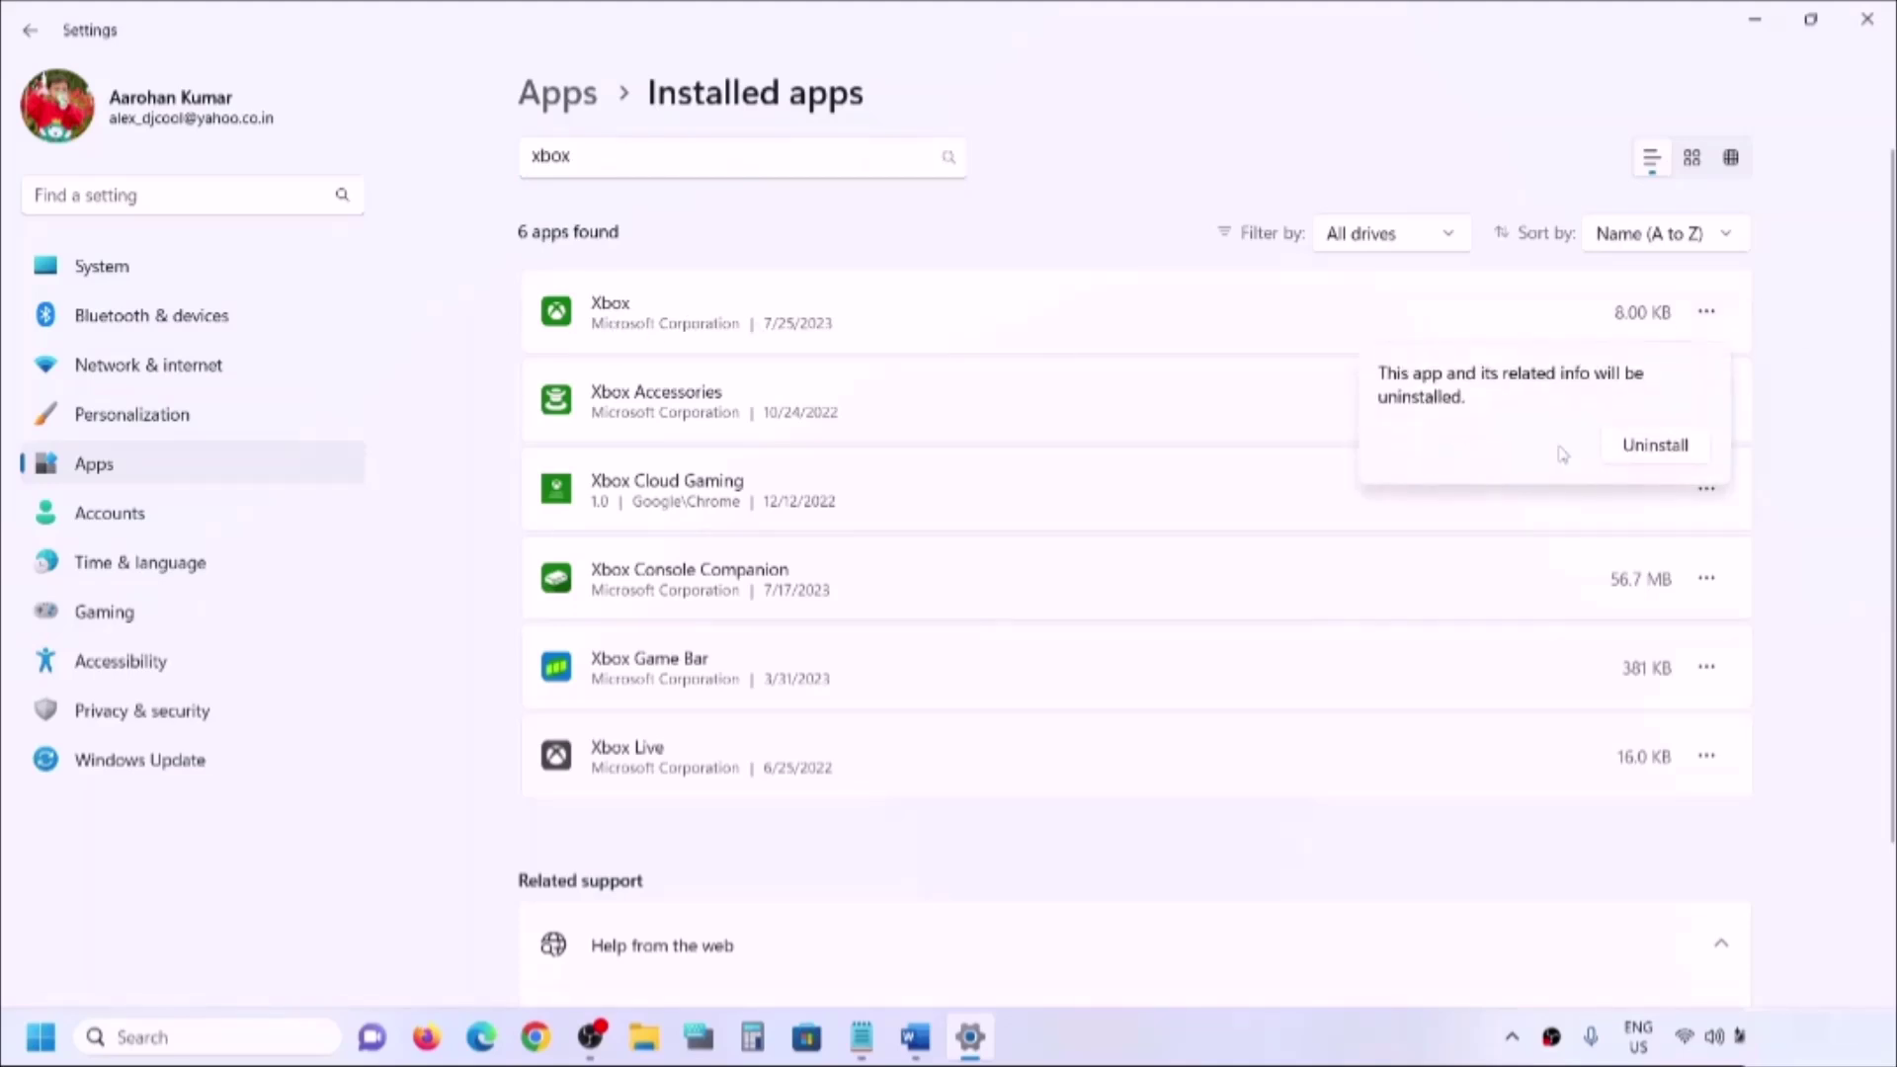
{"action": "left_click", "coordinate": [1625, 457]}
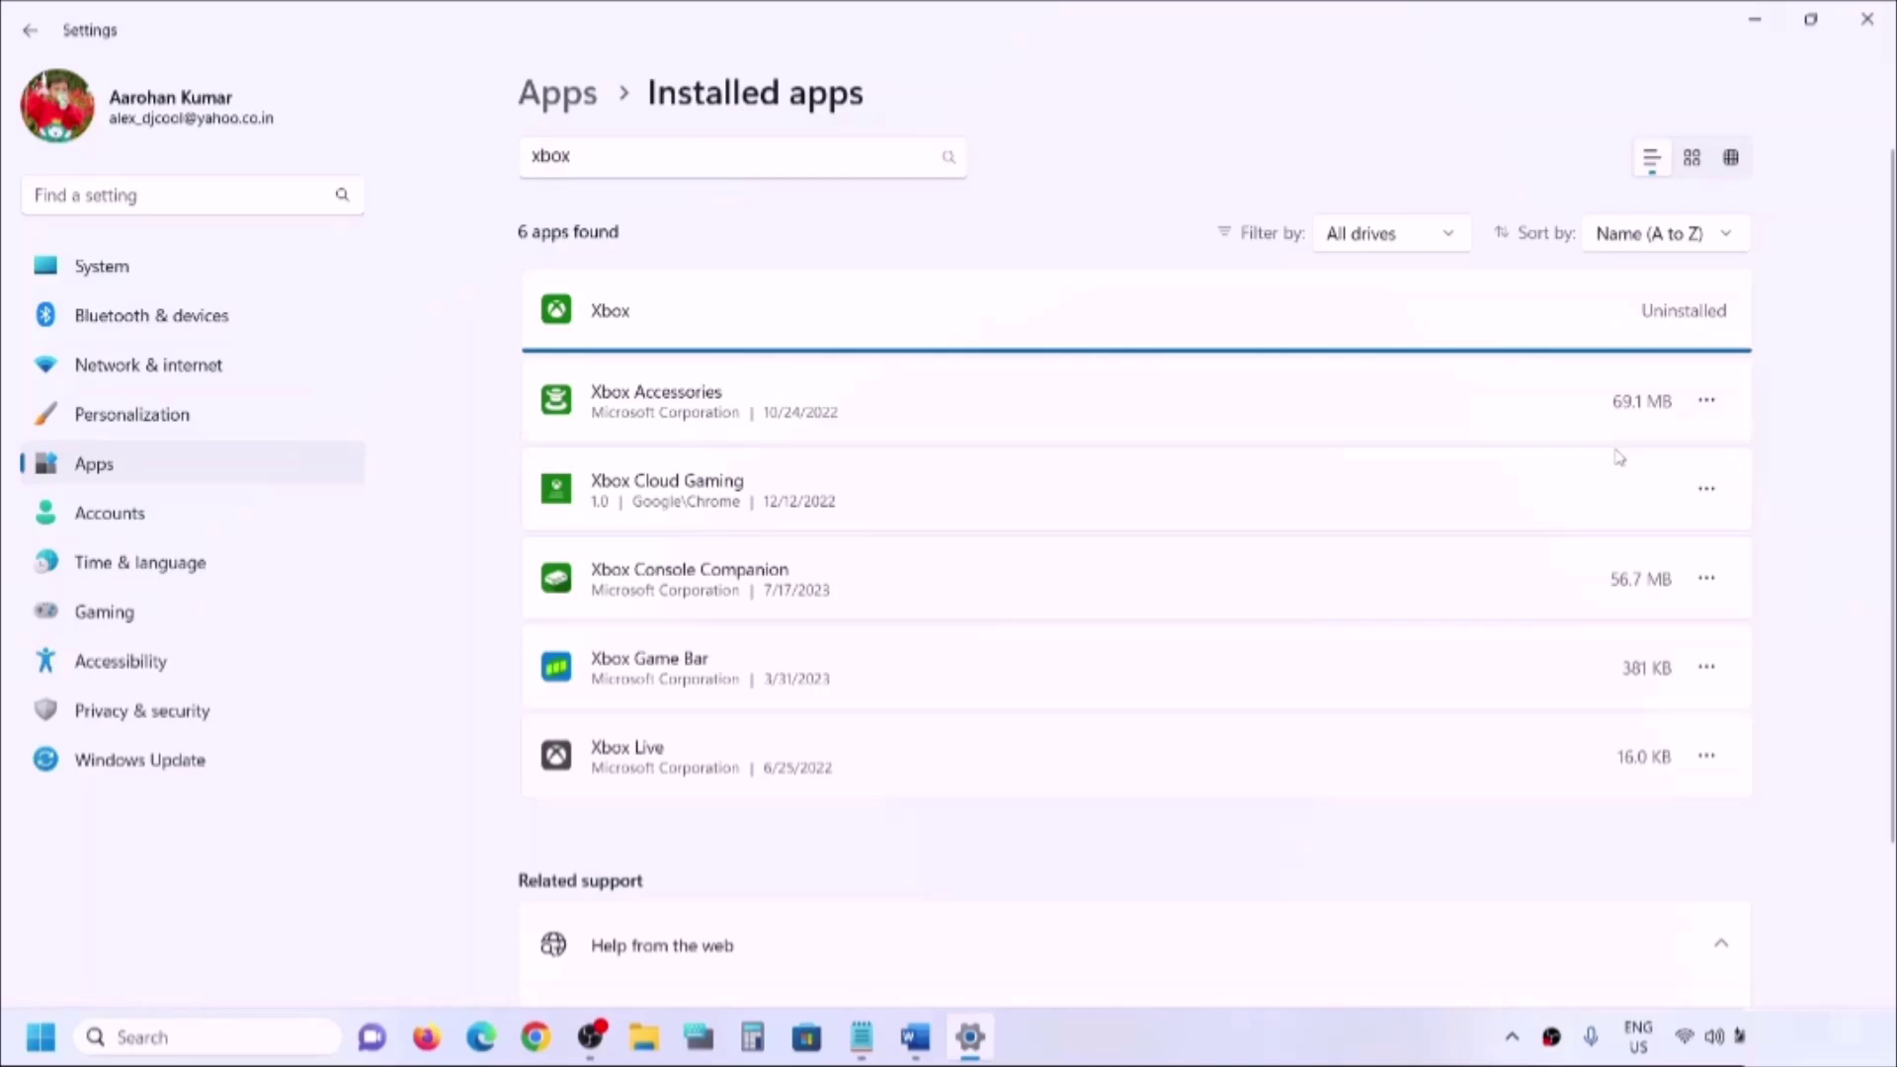
{"action": "left_click", "coordinate": [911, 1035]}
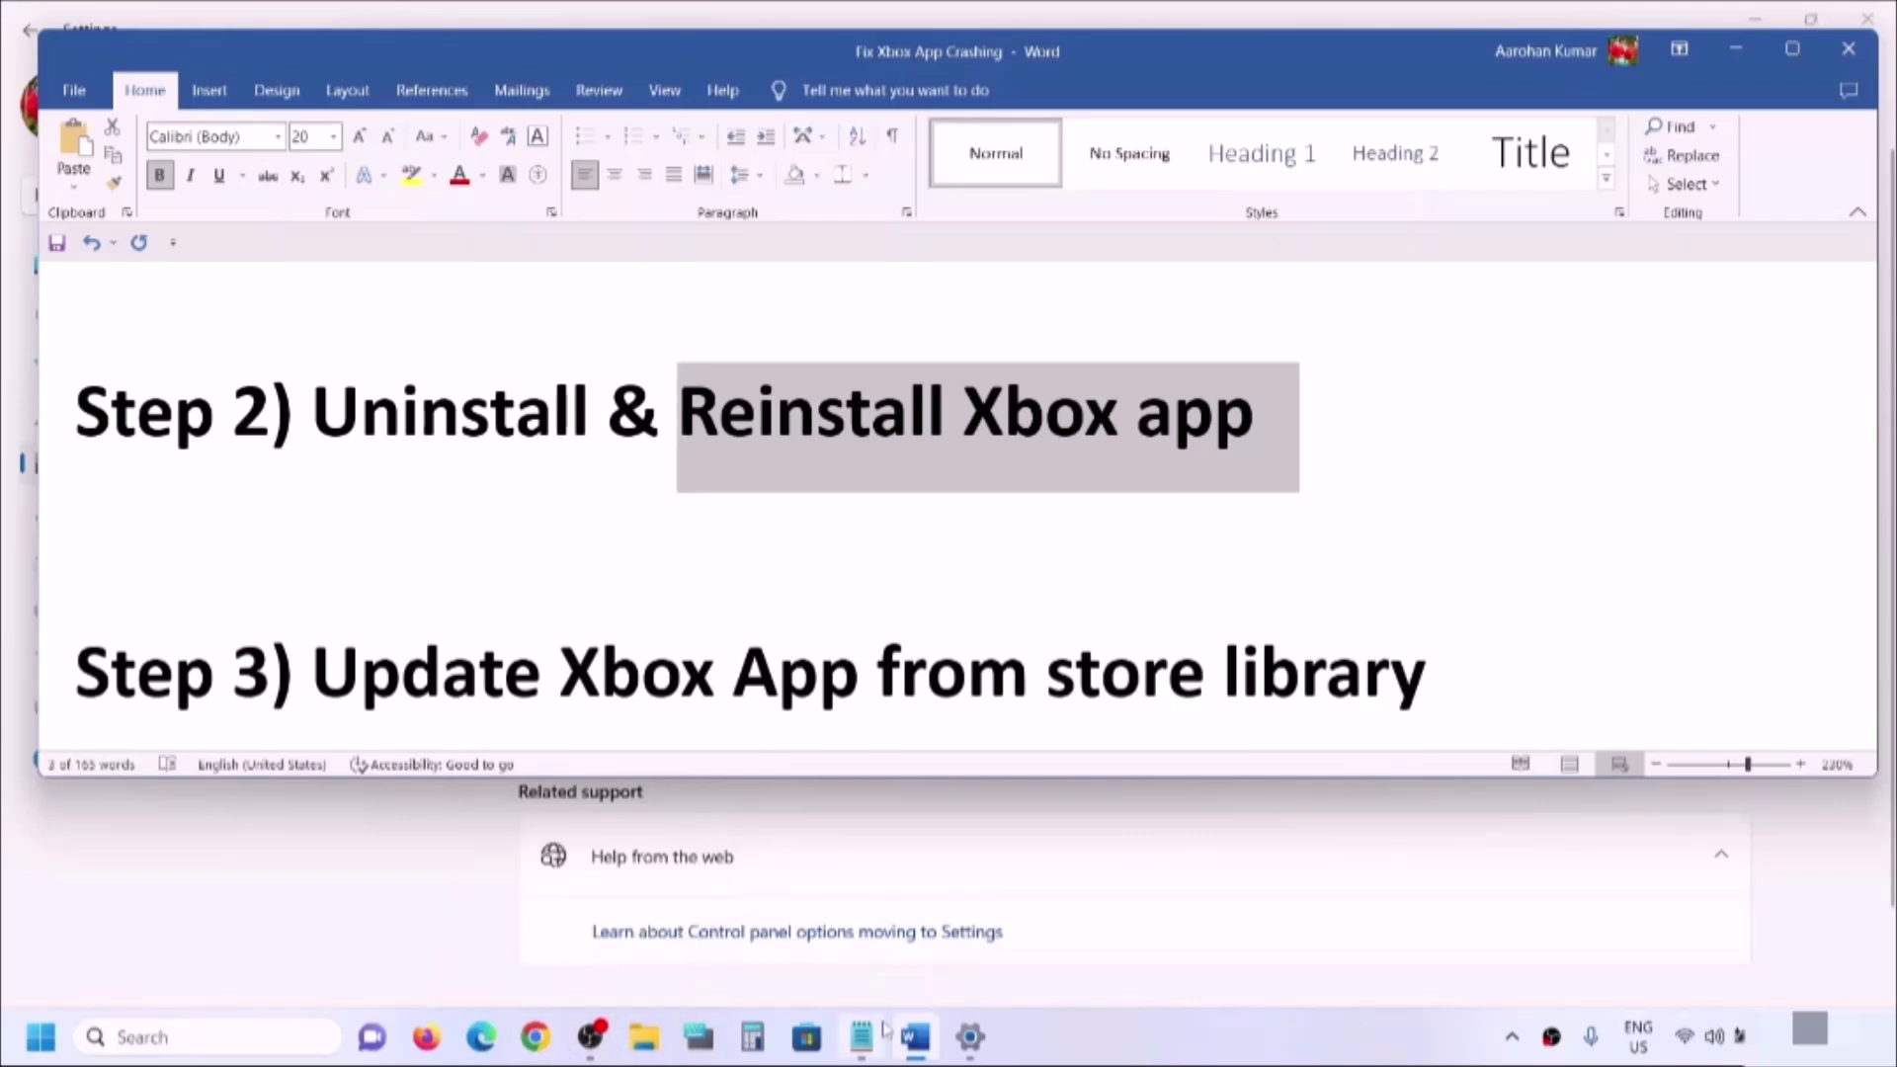
Search Microsoft Store for 'xbox' and start installing the Xbox app from its store page
{"action": "left_click", "coordinate": [814, 1050]}
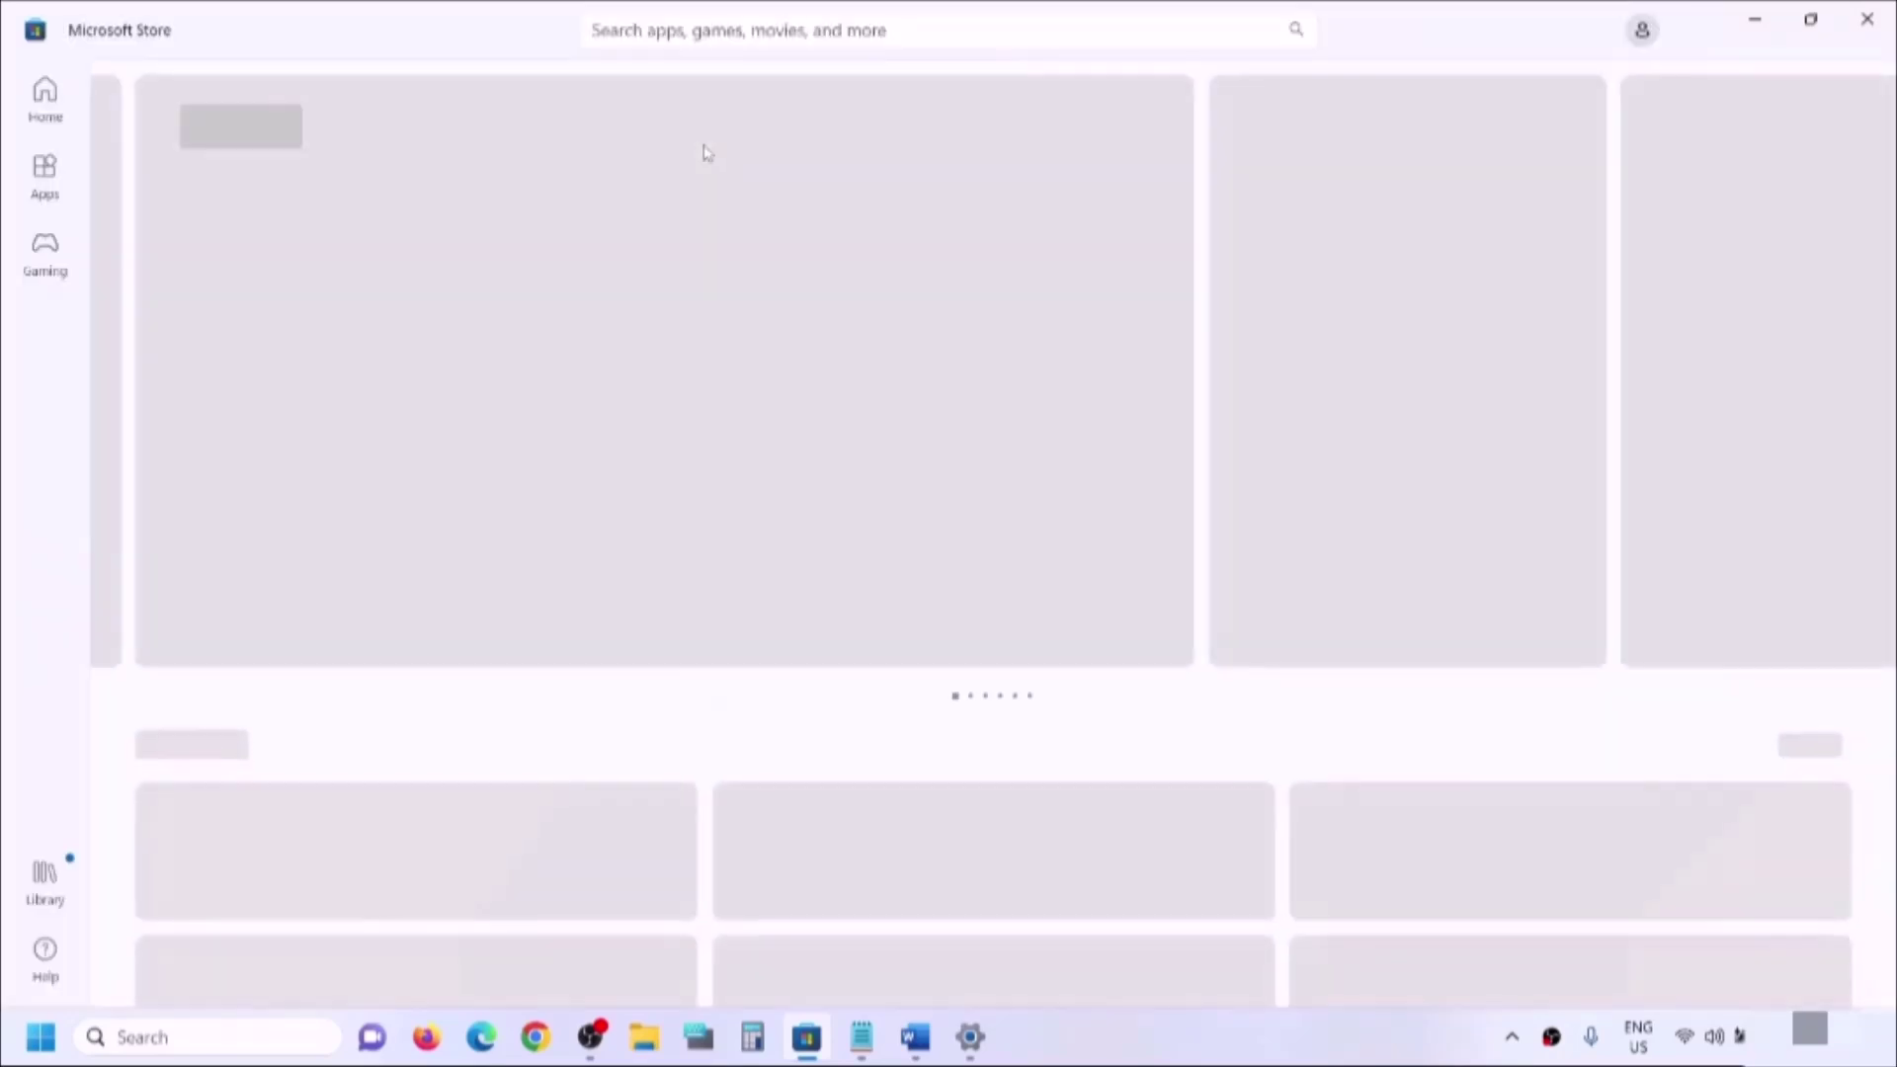
{"action": "left_click", "coordinate": [727, 29]}
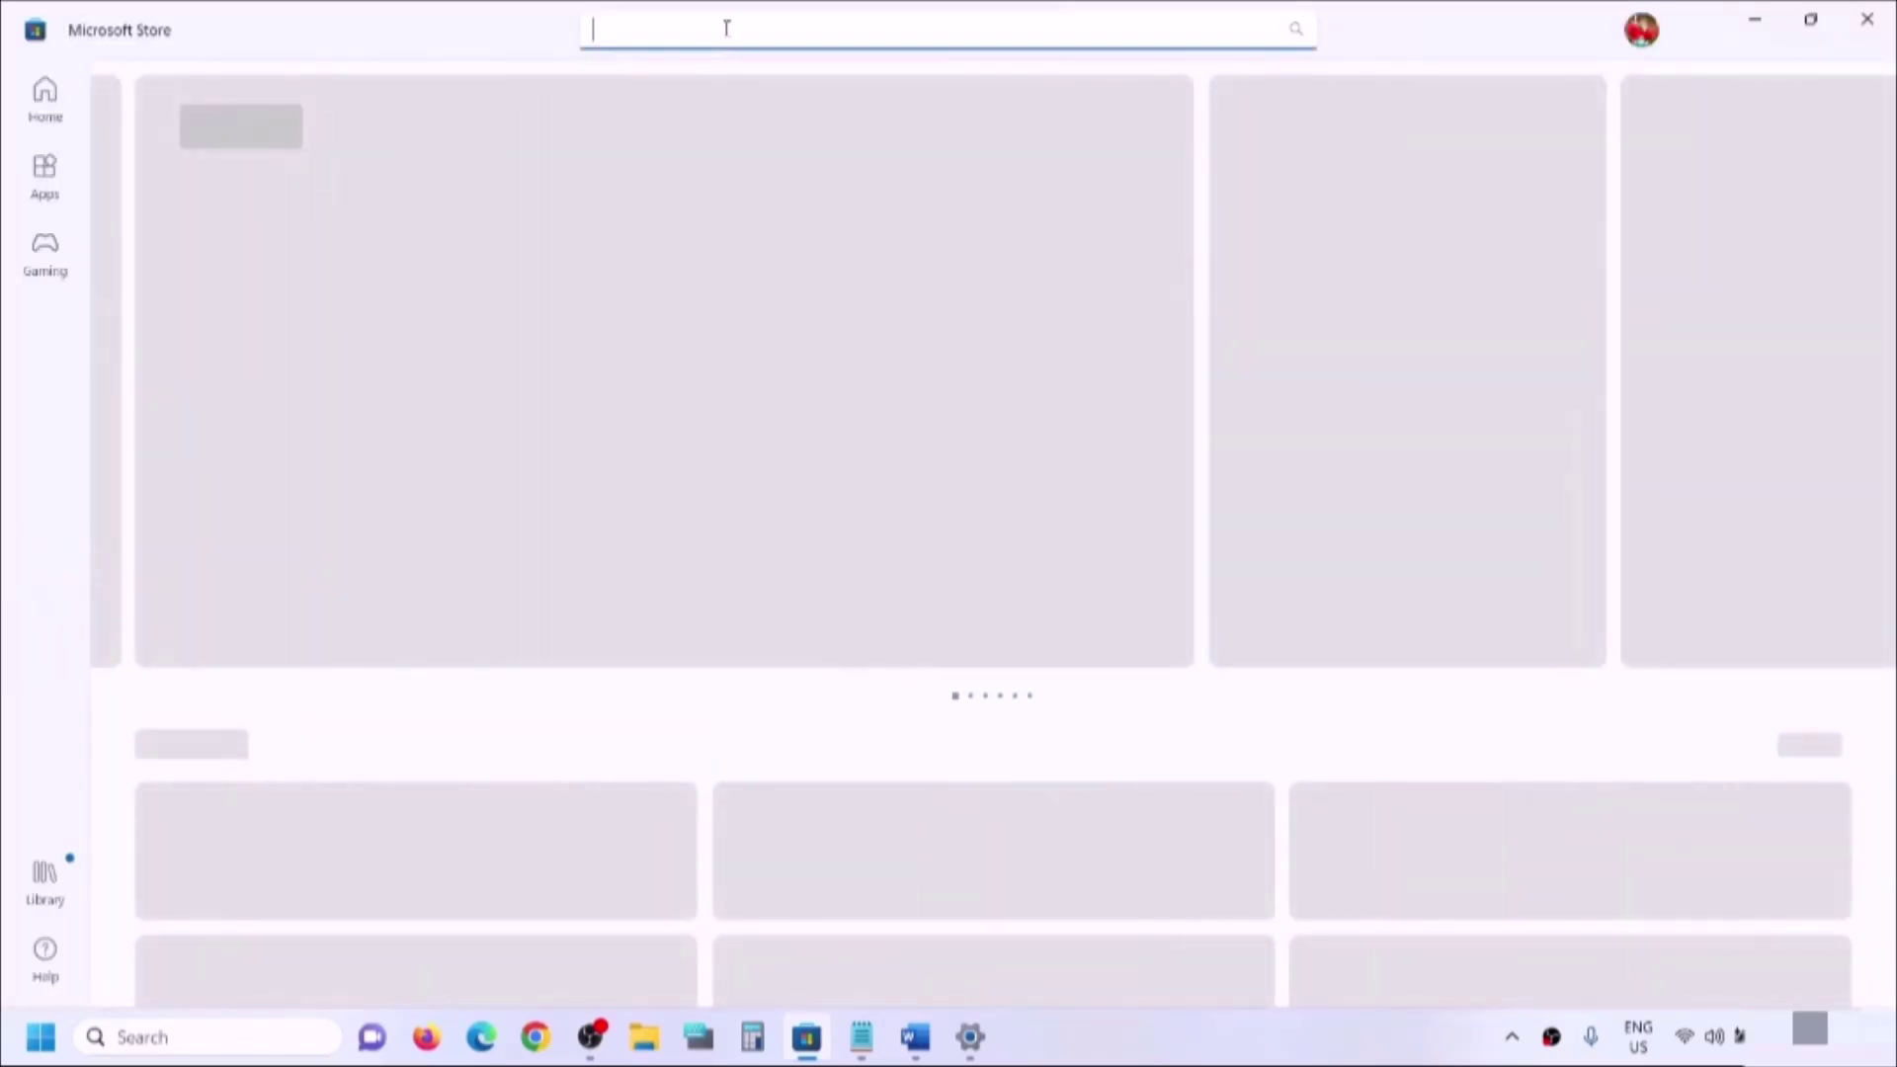
{"action": "type", "text": "xbox"}
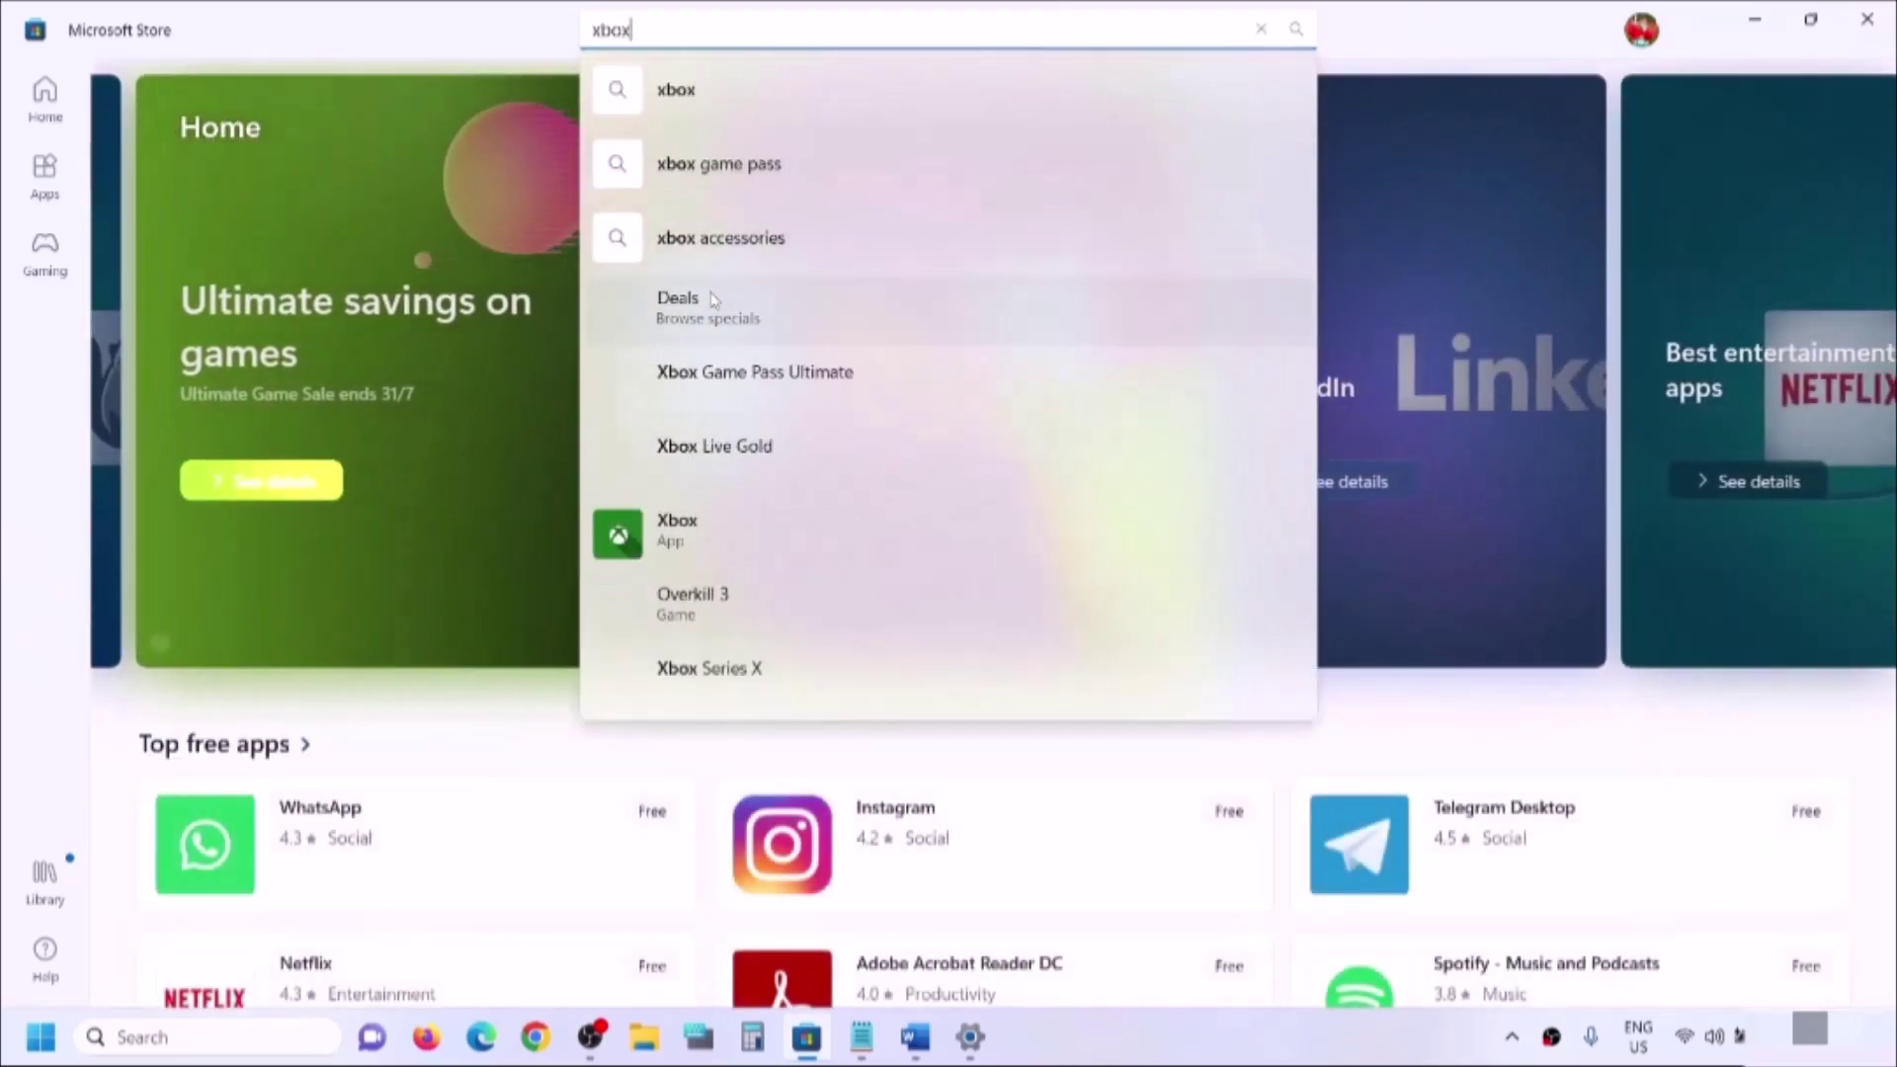
{"action": "left_click", "coordinate": [679, 534]}
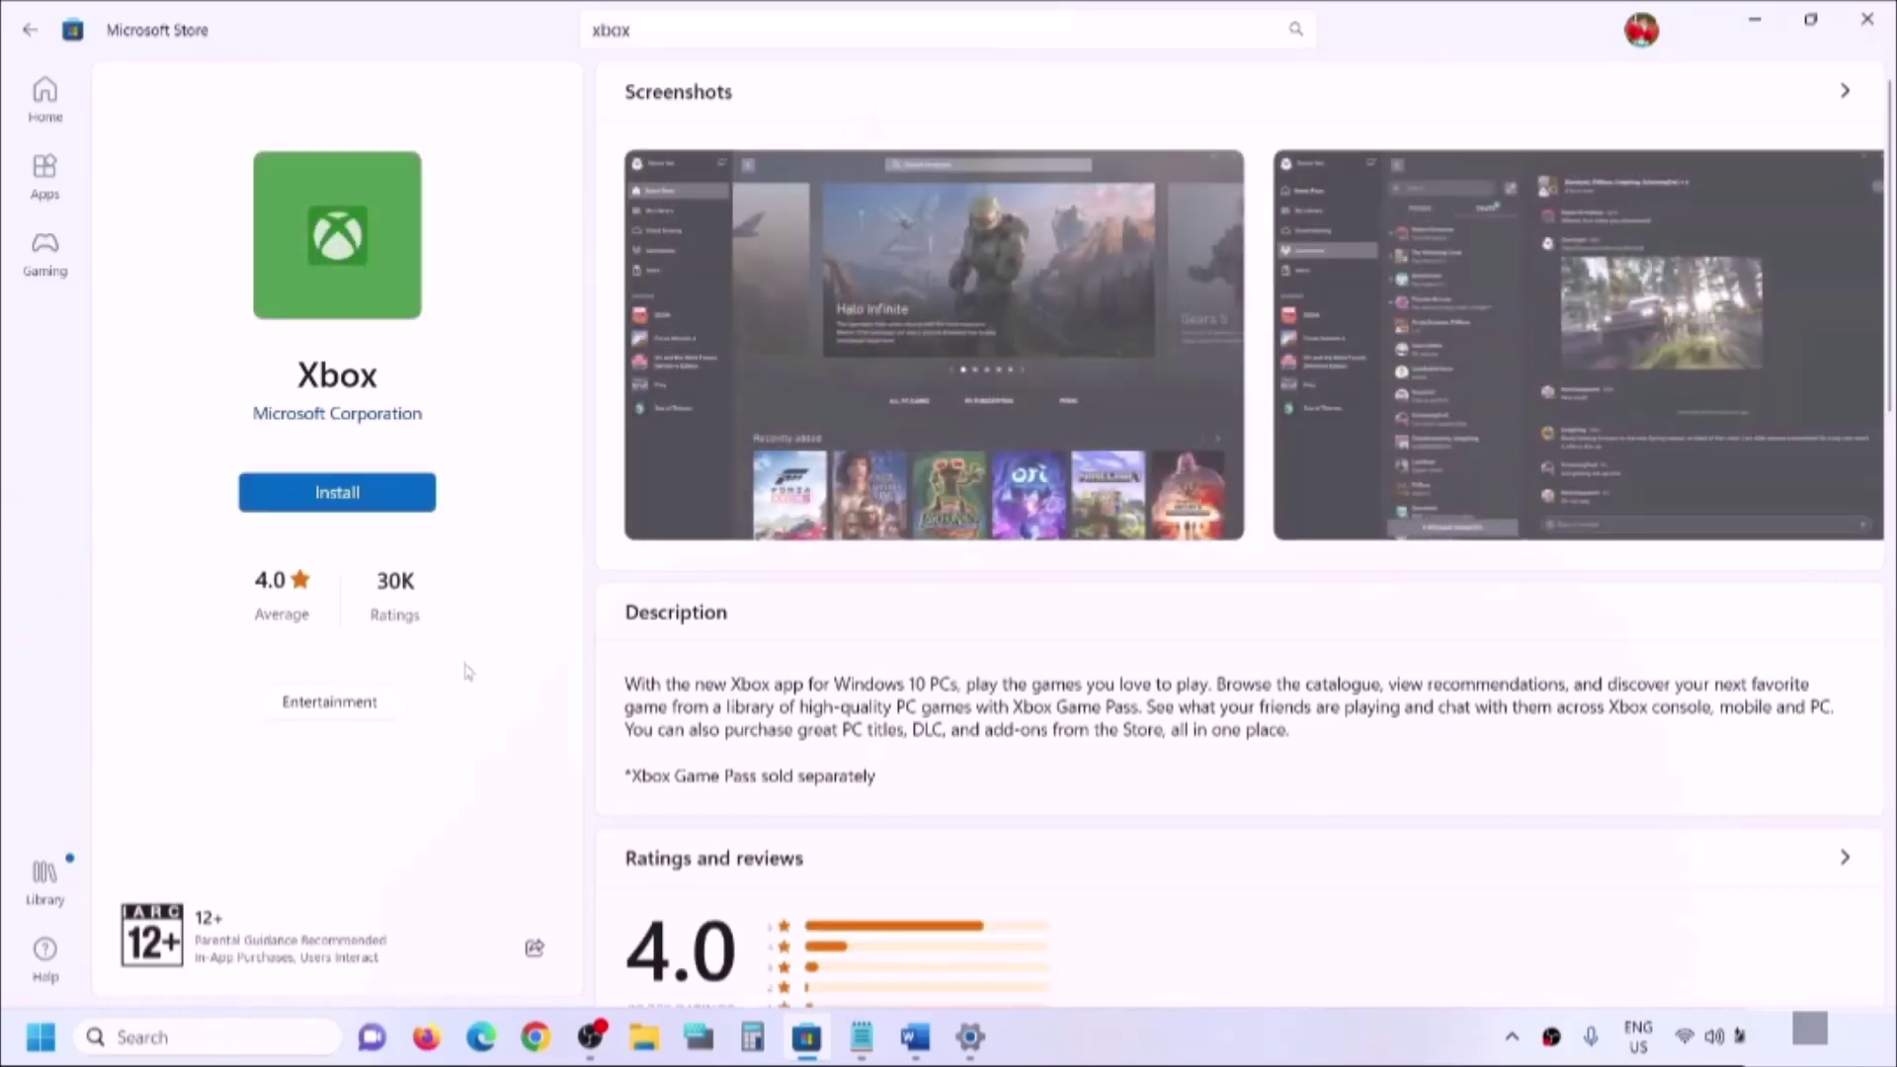
{"action": "left_click", "coordinate": [345, 495]}
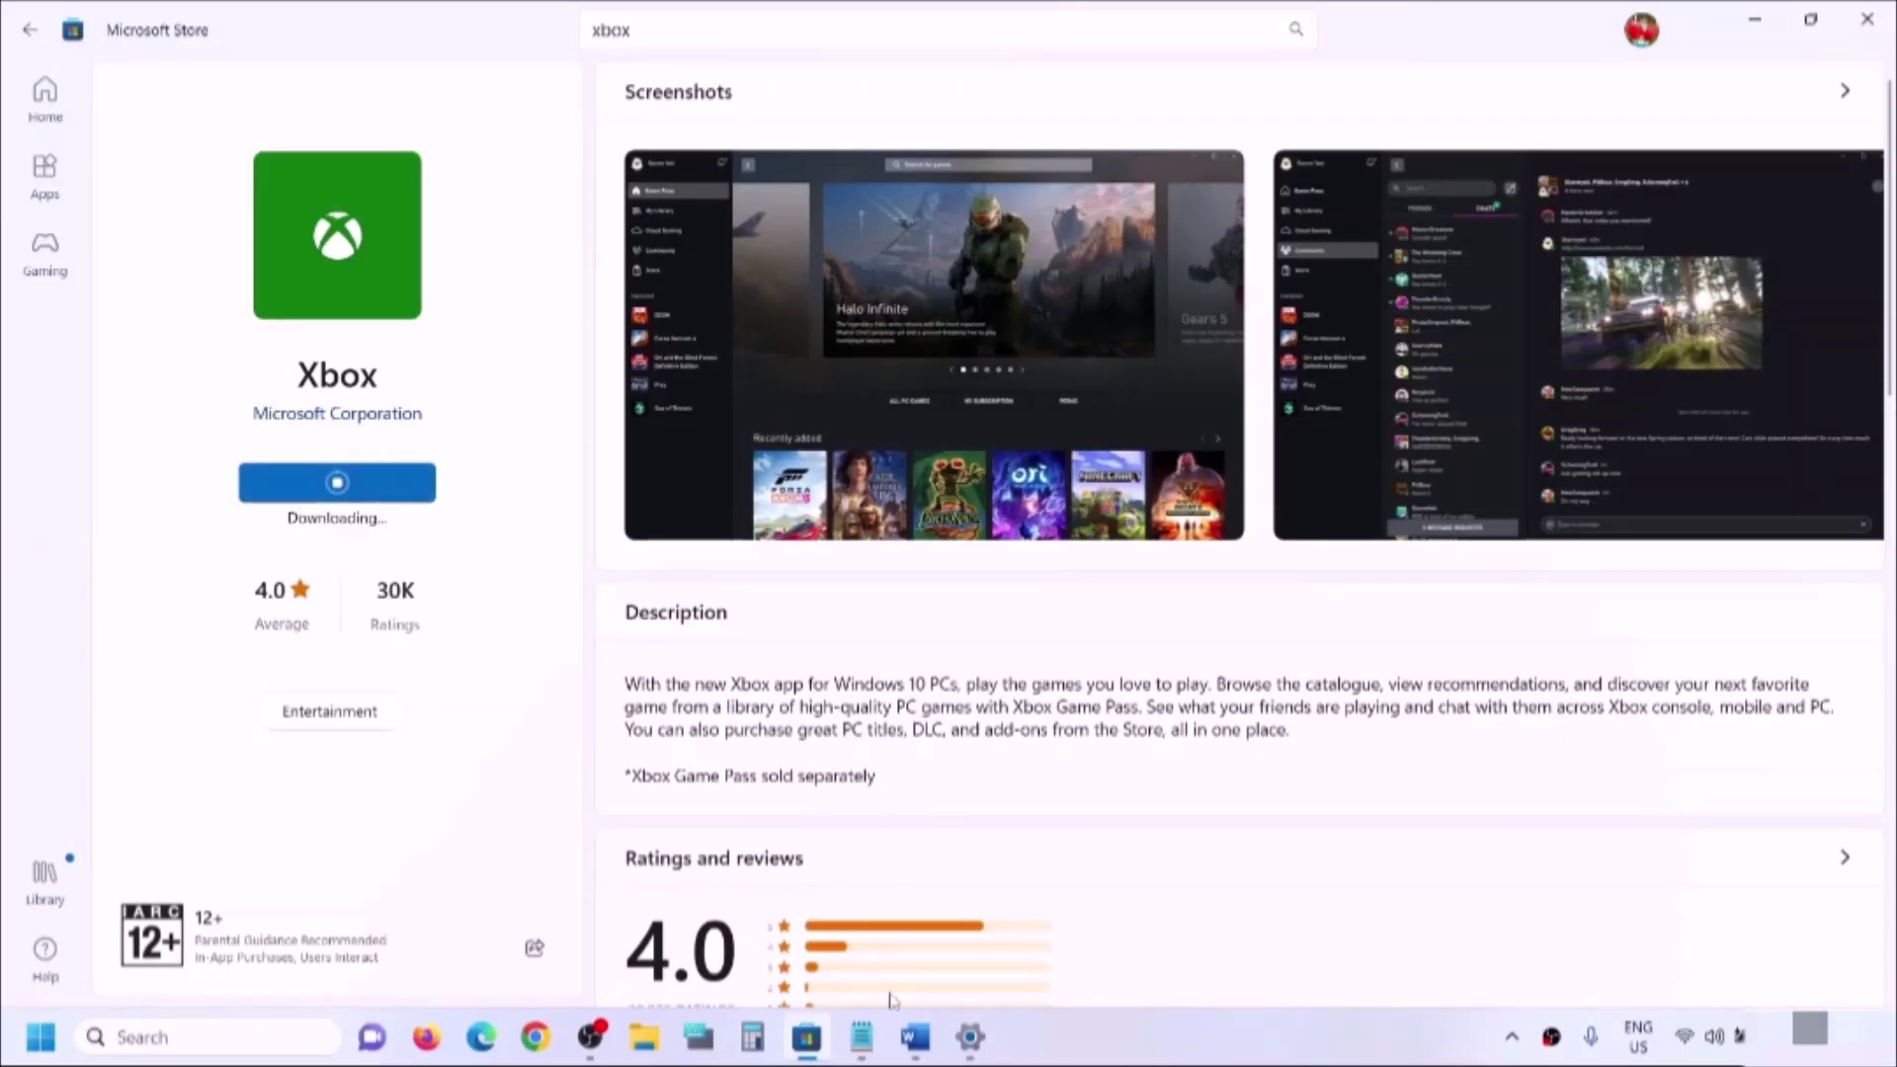
{"action": "left_click", "coordinate": [915, 1037]}
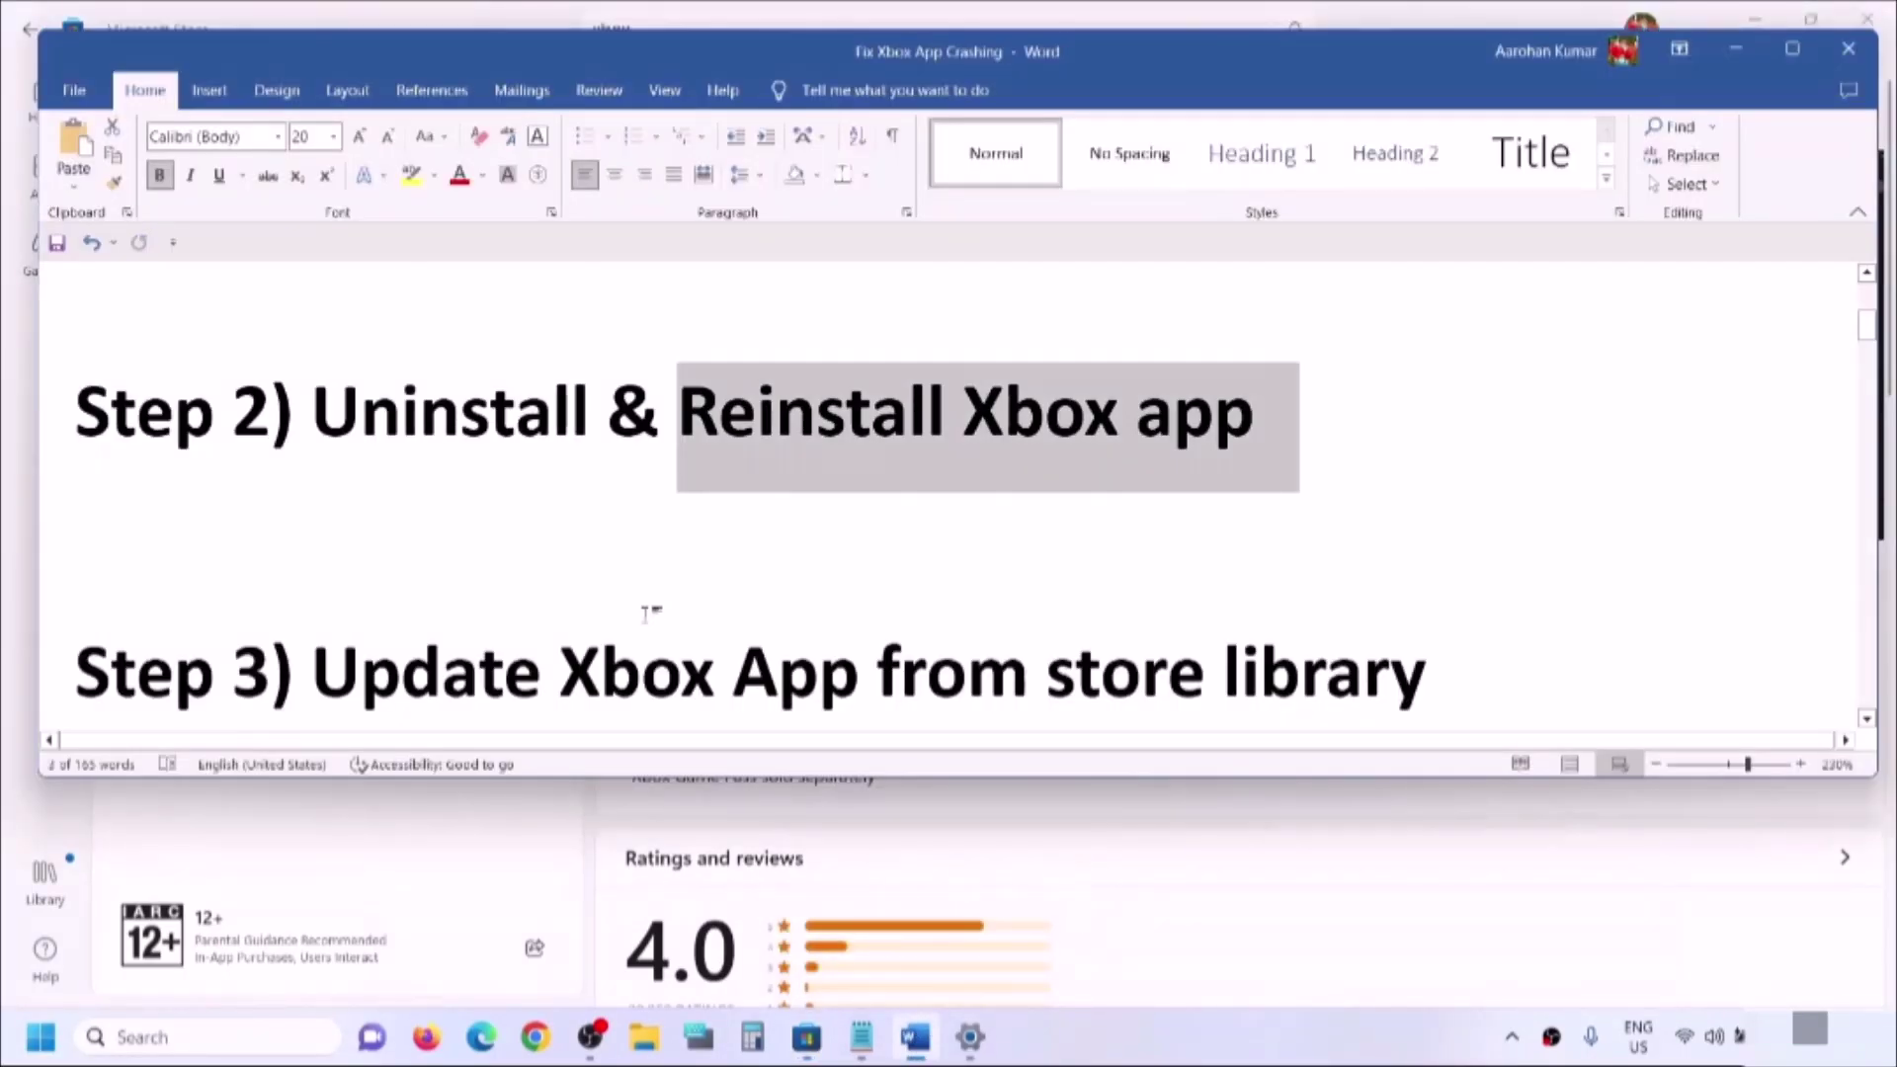
Highlight Step 3 in the guide, then review the reinstalled Xbox app in the Store Library's updates and downloads
{"action": "scroll", "coordinate": [647, 614], "scroll_direction": "down", "scroll_amount": 3}
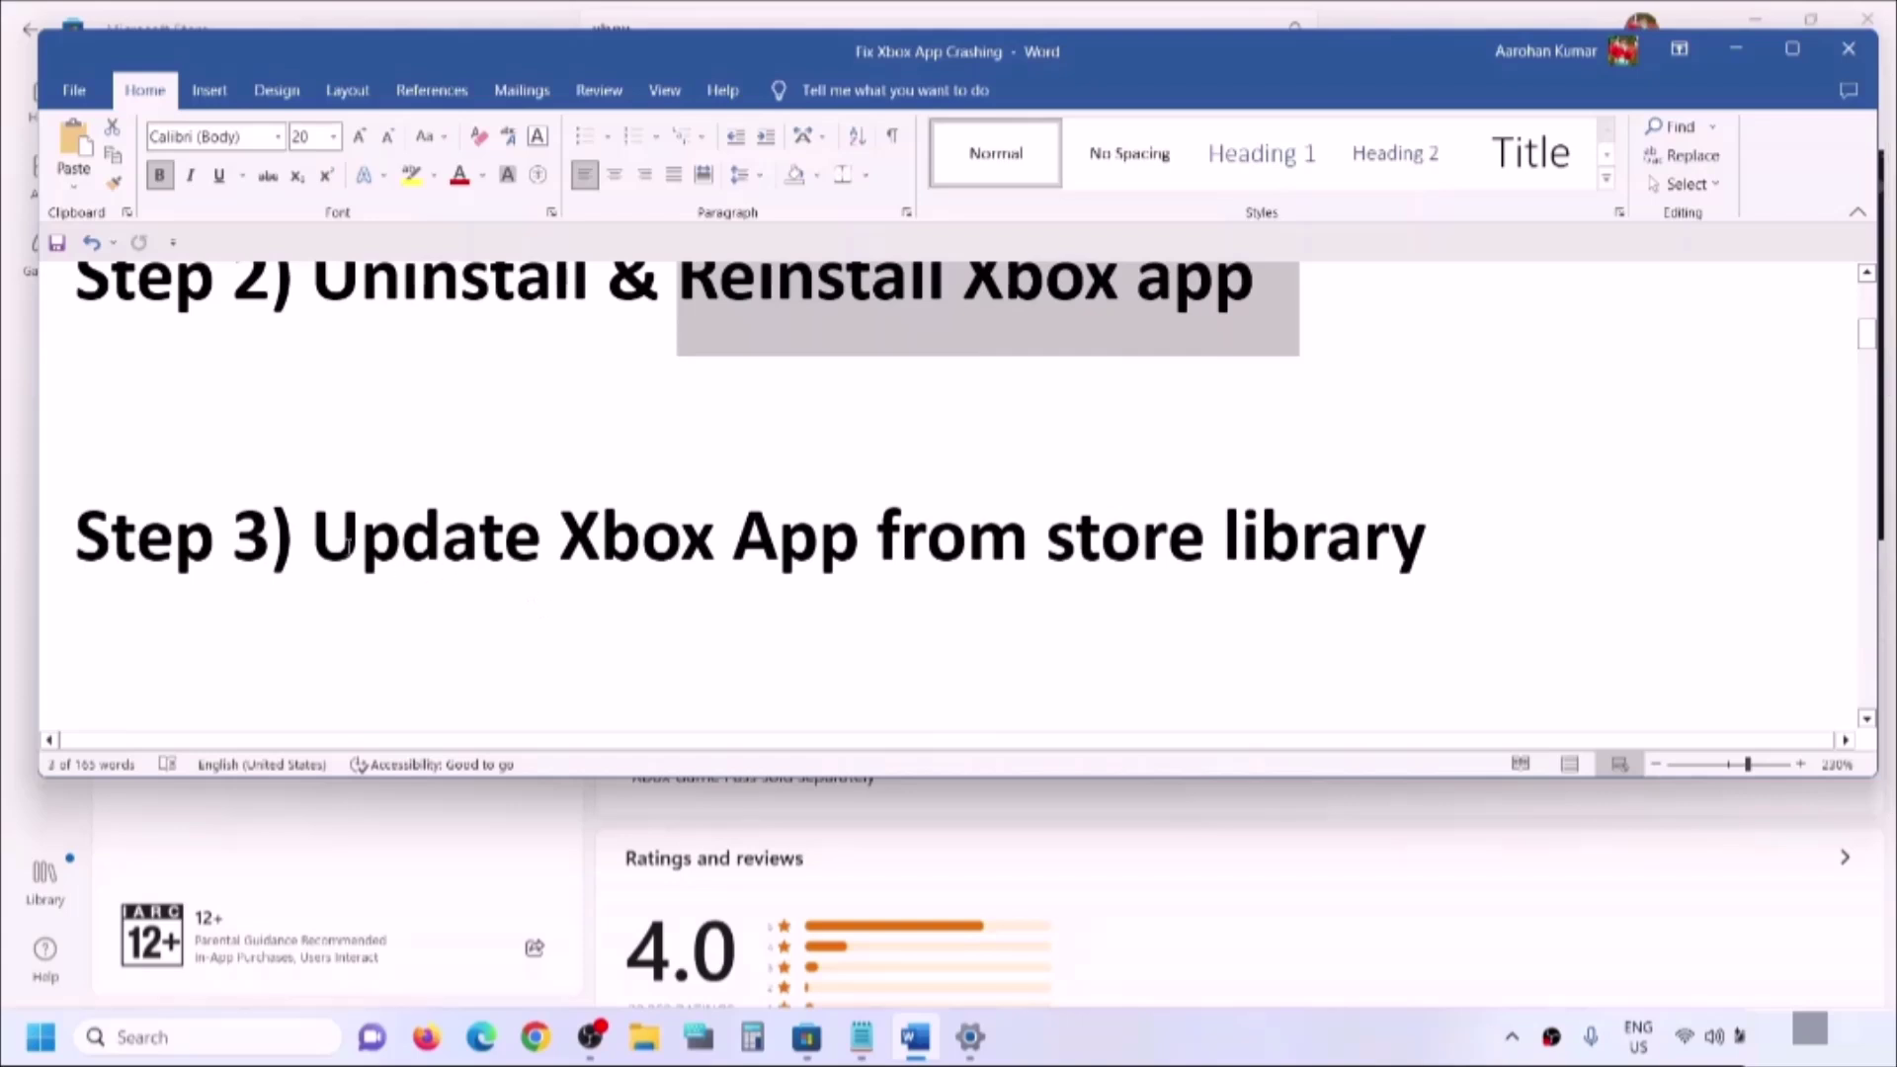
{"action": "left_click_drag", "start_coordinate": [316, 526], "coordinate": [1269, 520]}
{"action": "left_click", "coordinate": [1735, 48]}
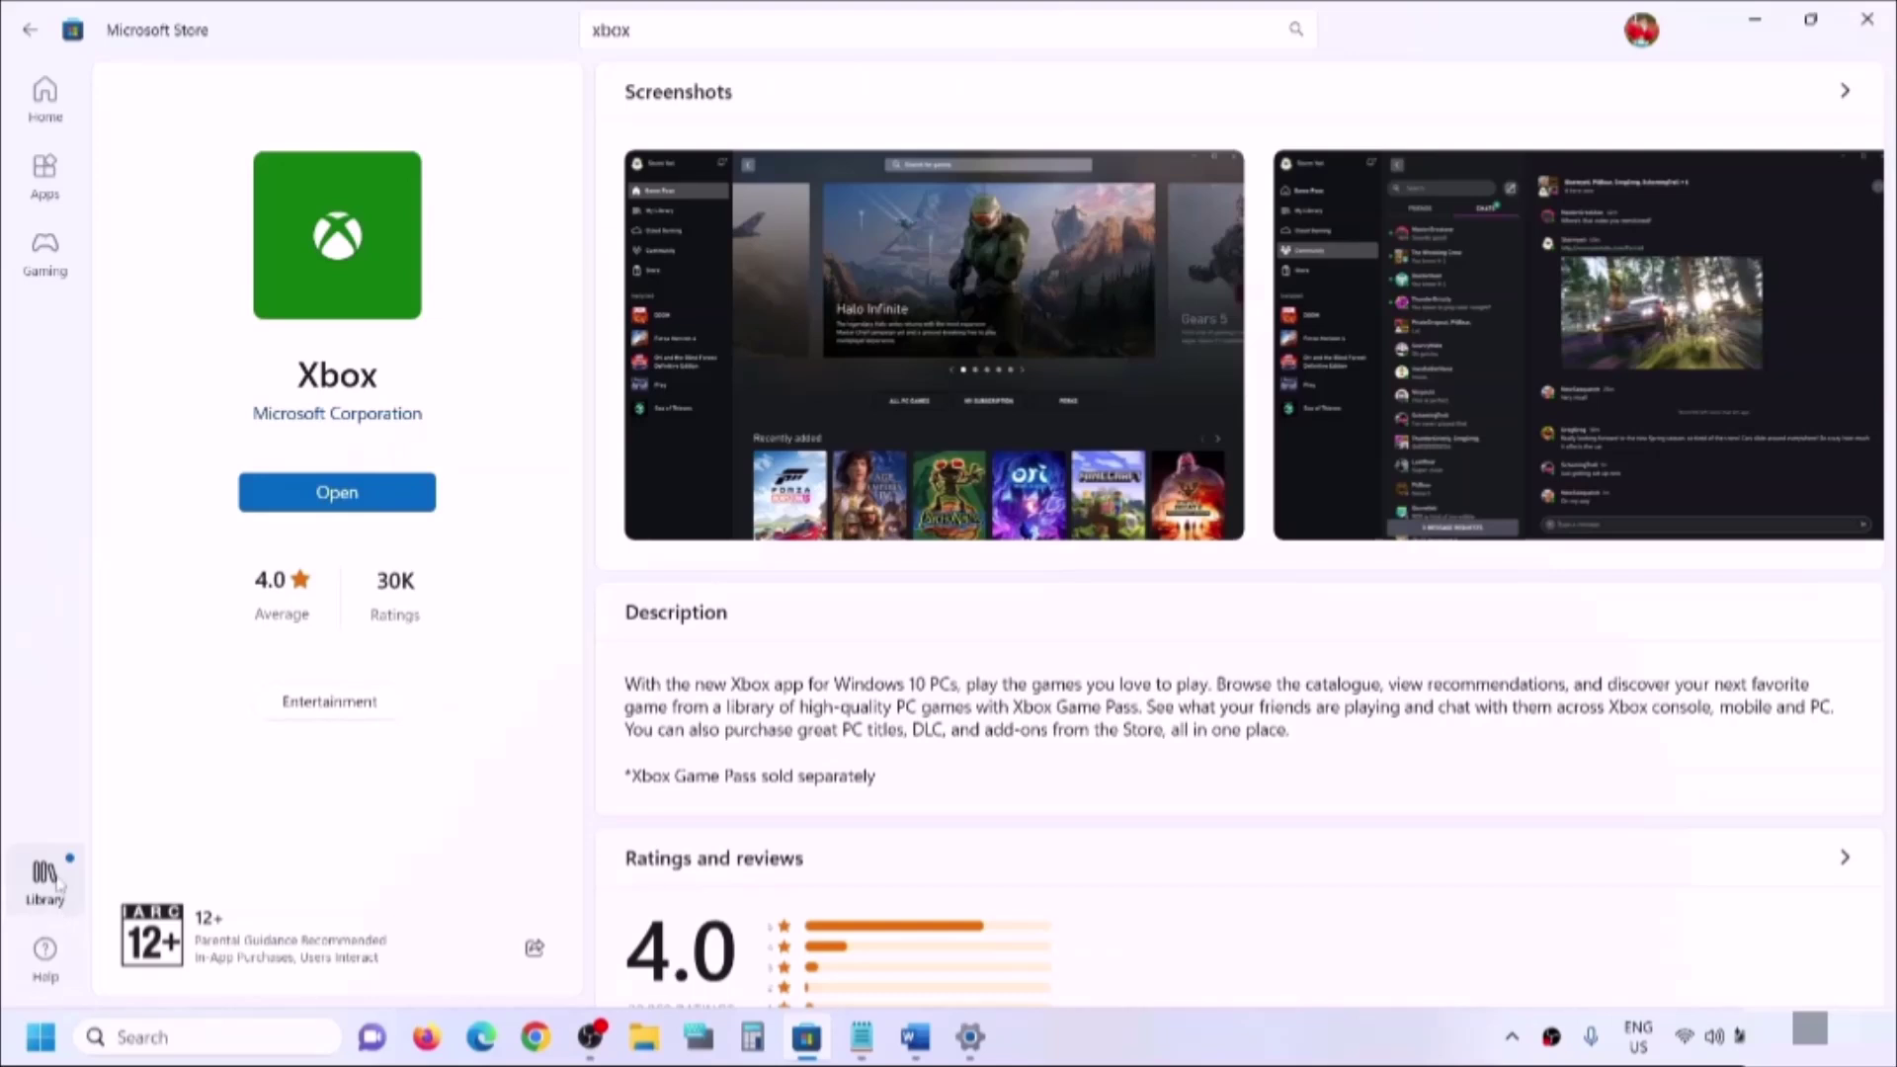
{"action": "left_click", "coordinate": [51, 887]}
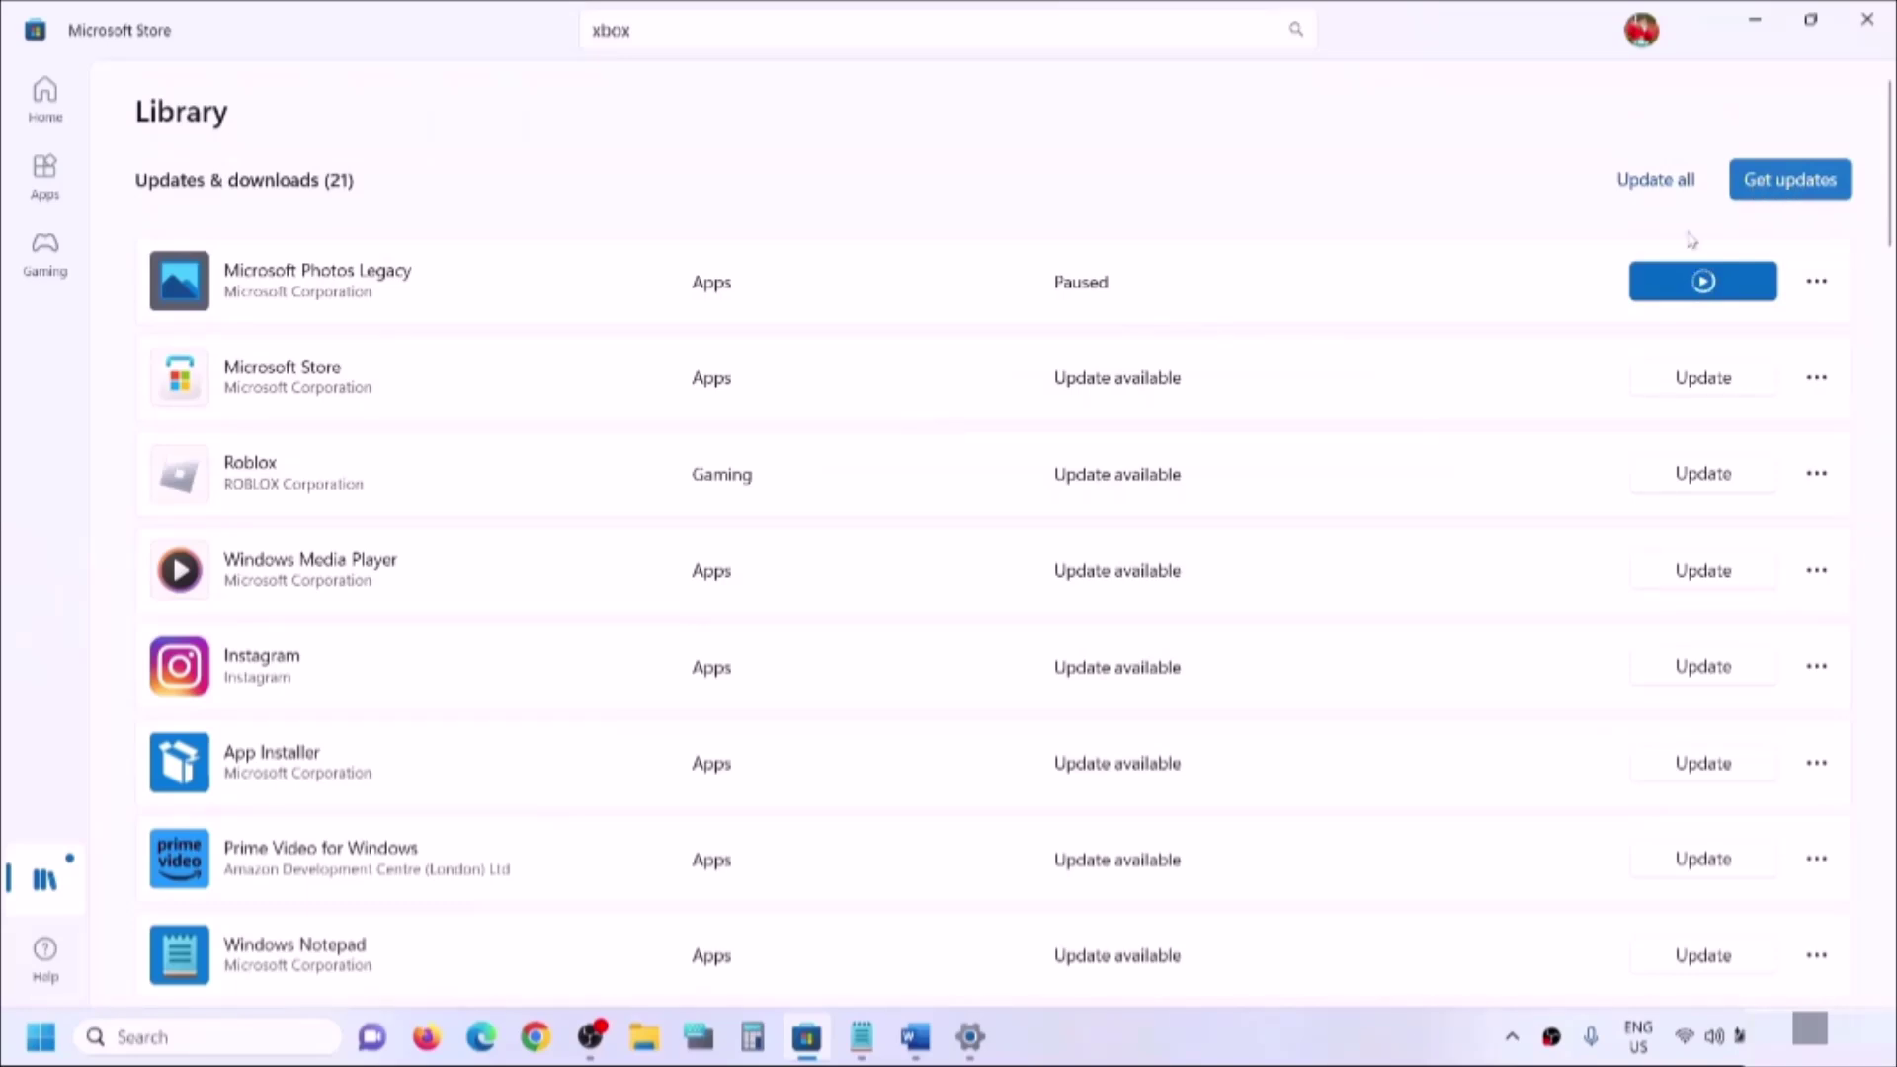
{"action": "scroll", "coordinate": [859, 633], "scroll_direction": "down", "scroll_amount": 4}
{"action": "scroll", "coordinate": [860, 633], "scroll_direction": "down", "scroll_amount": 12}
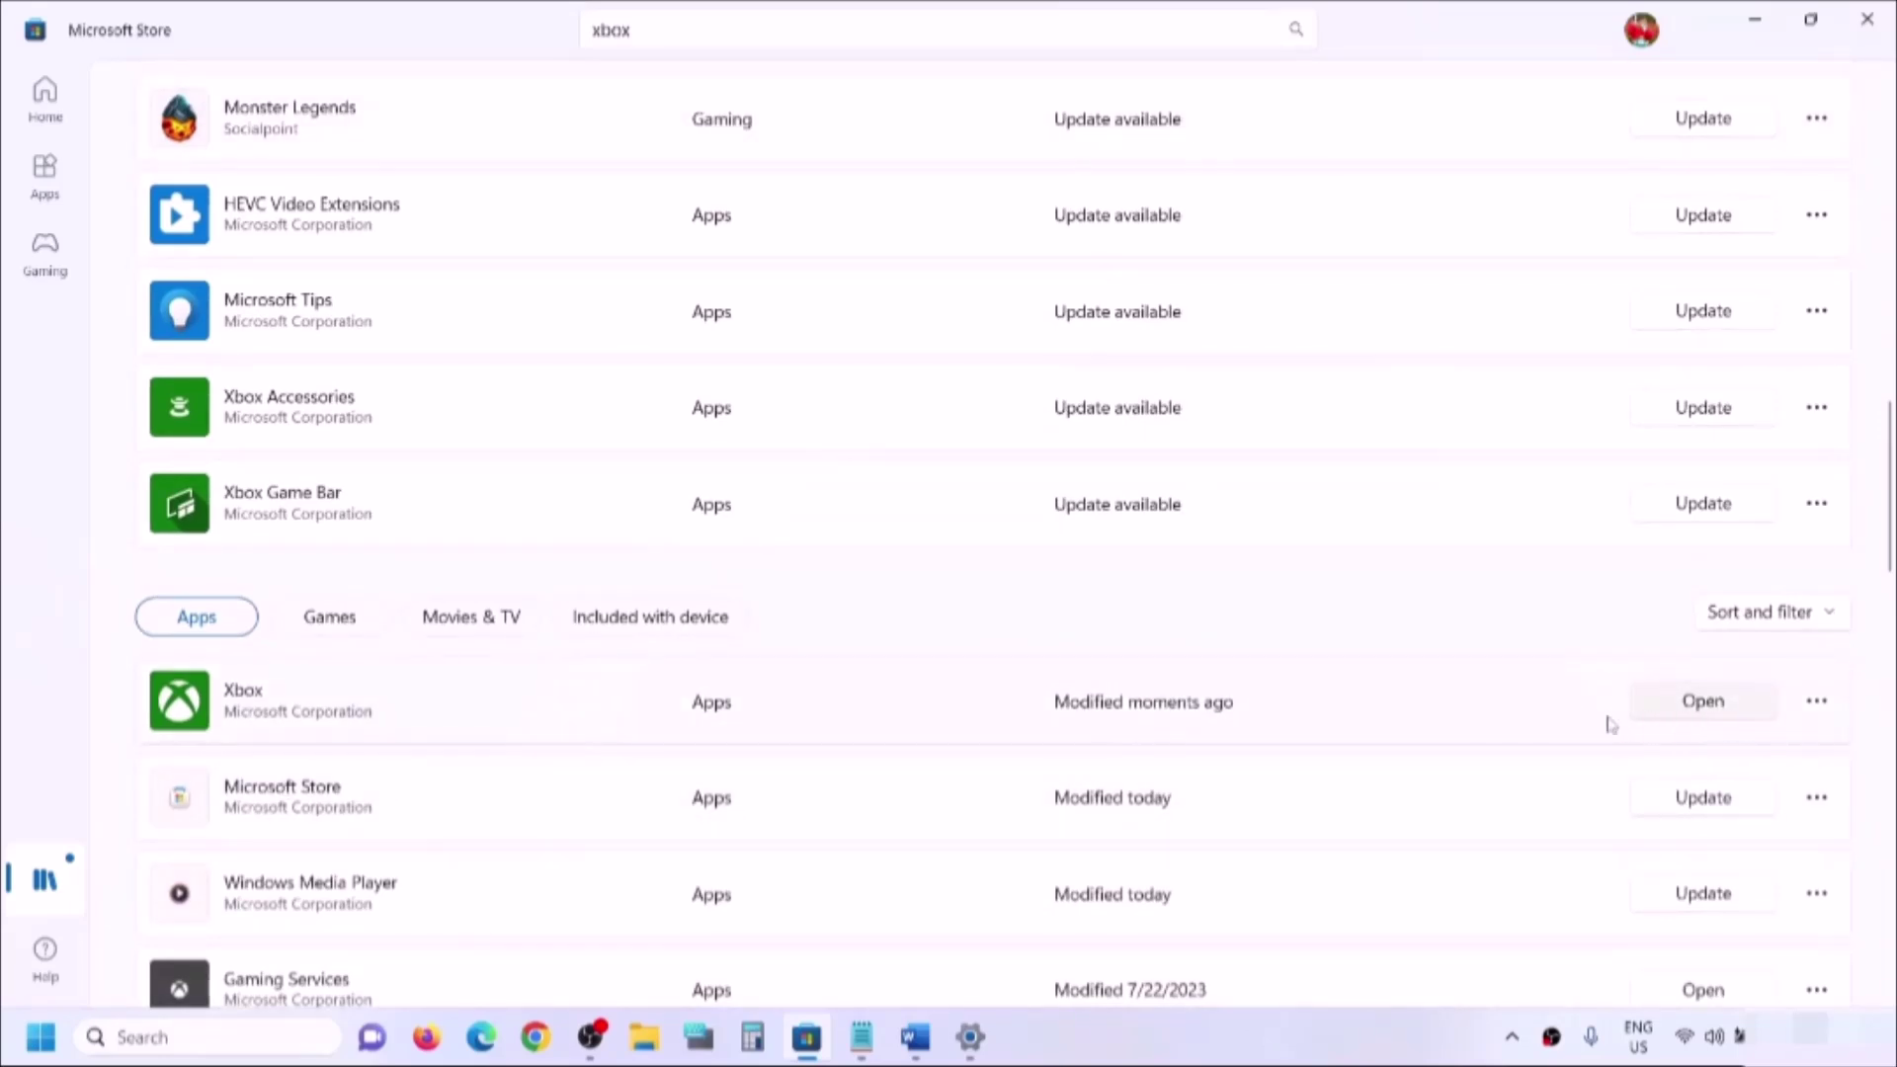
{"action": "scroll", "coordinate": [1610, 724], "scroll_direction": "up", "scroll_amount": 15}
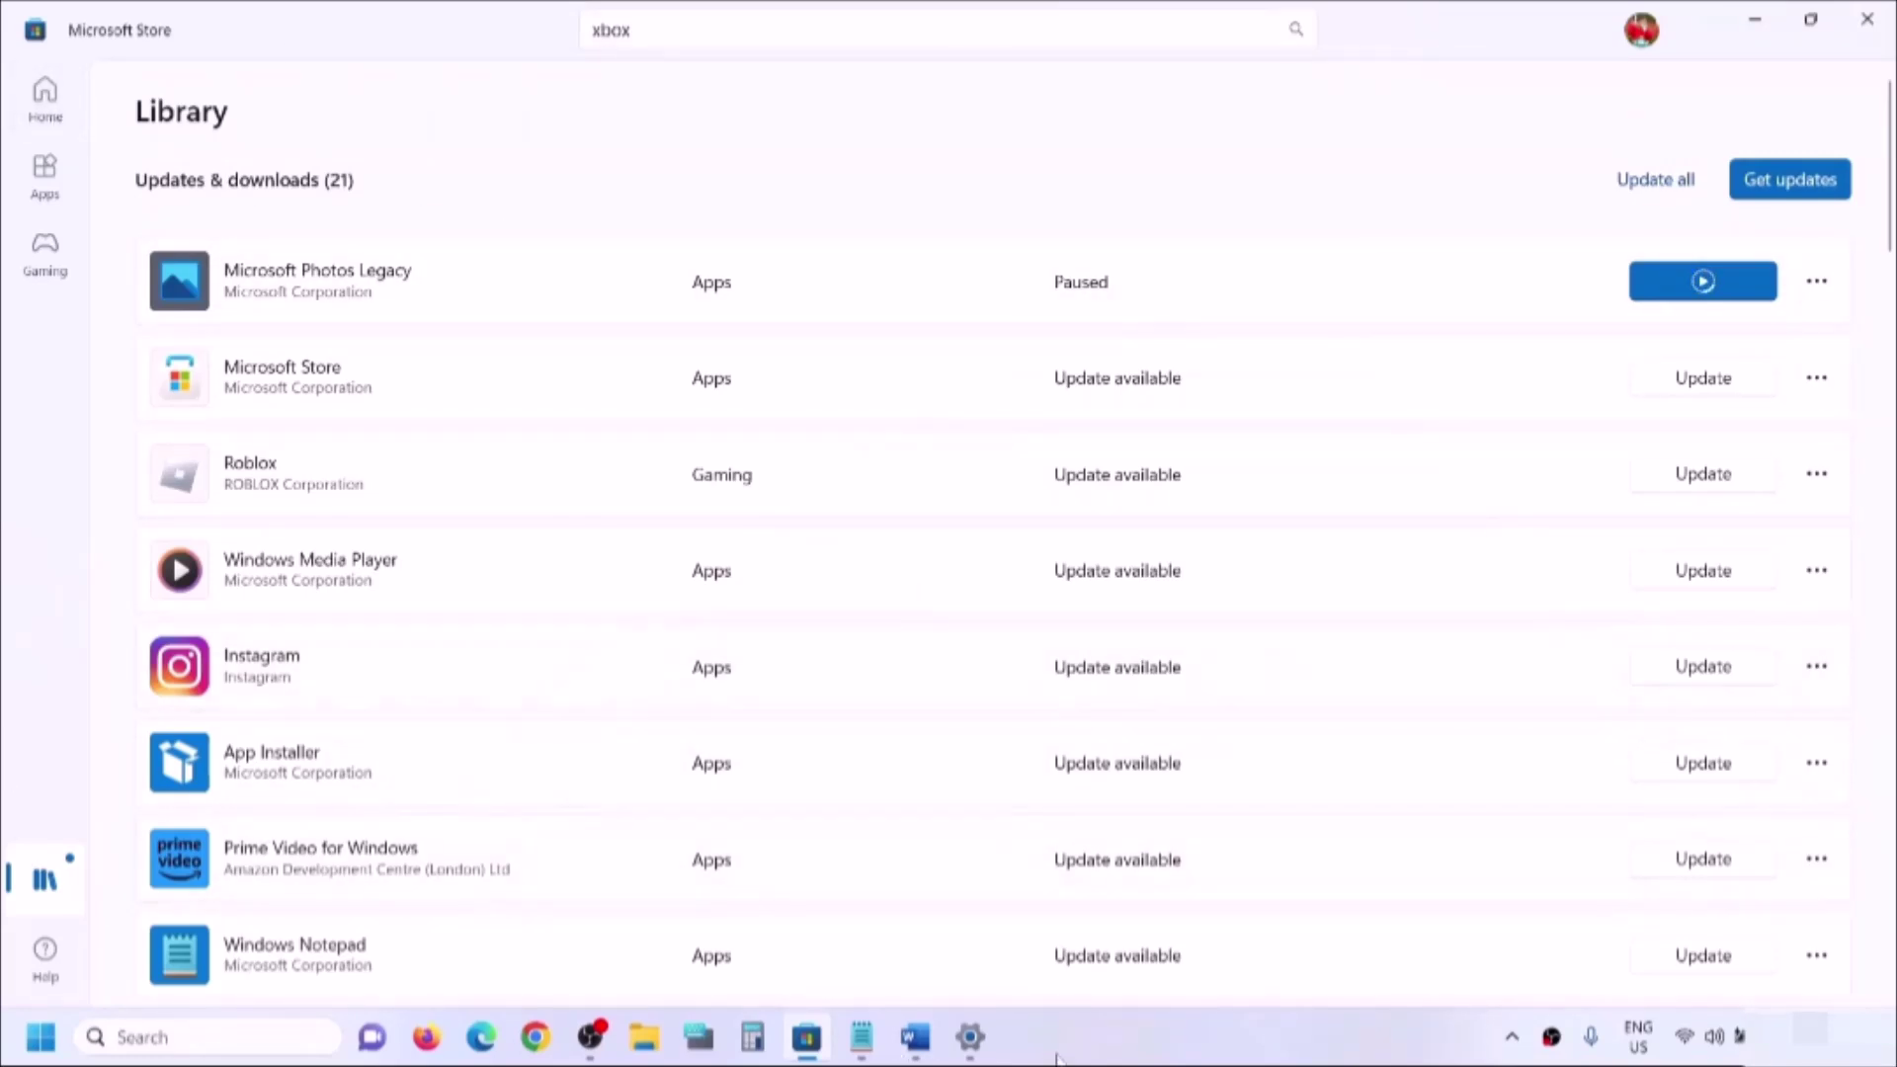
{"action": "left_click", "coordinate": [915, 1036]}
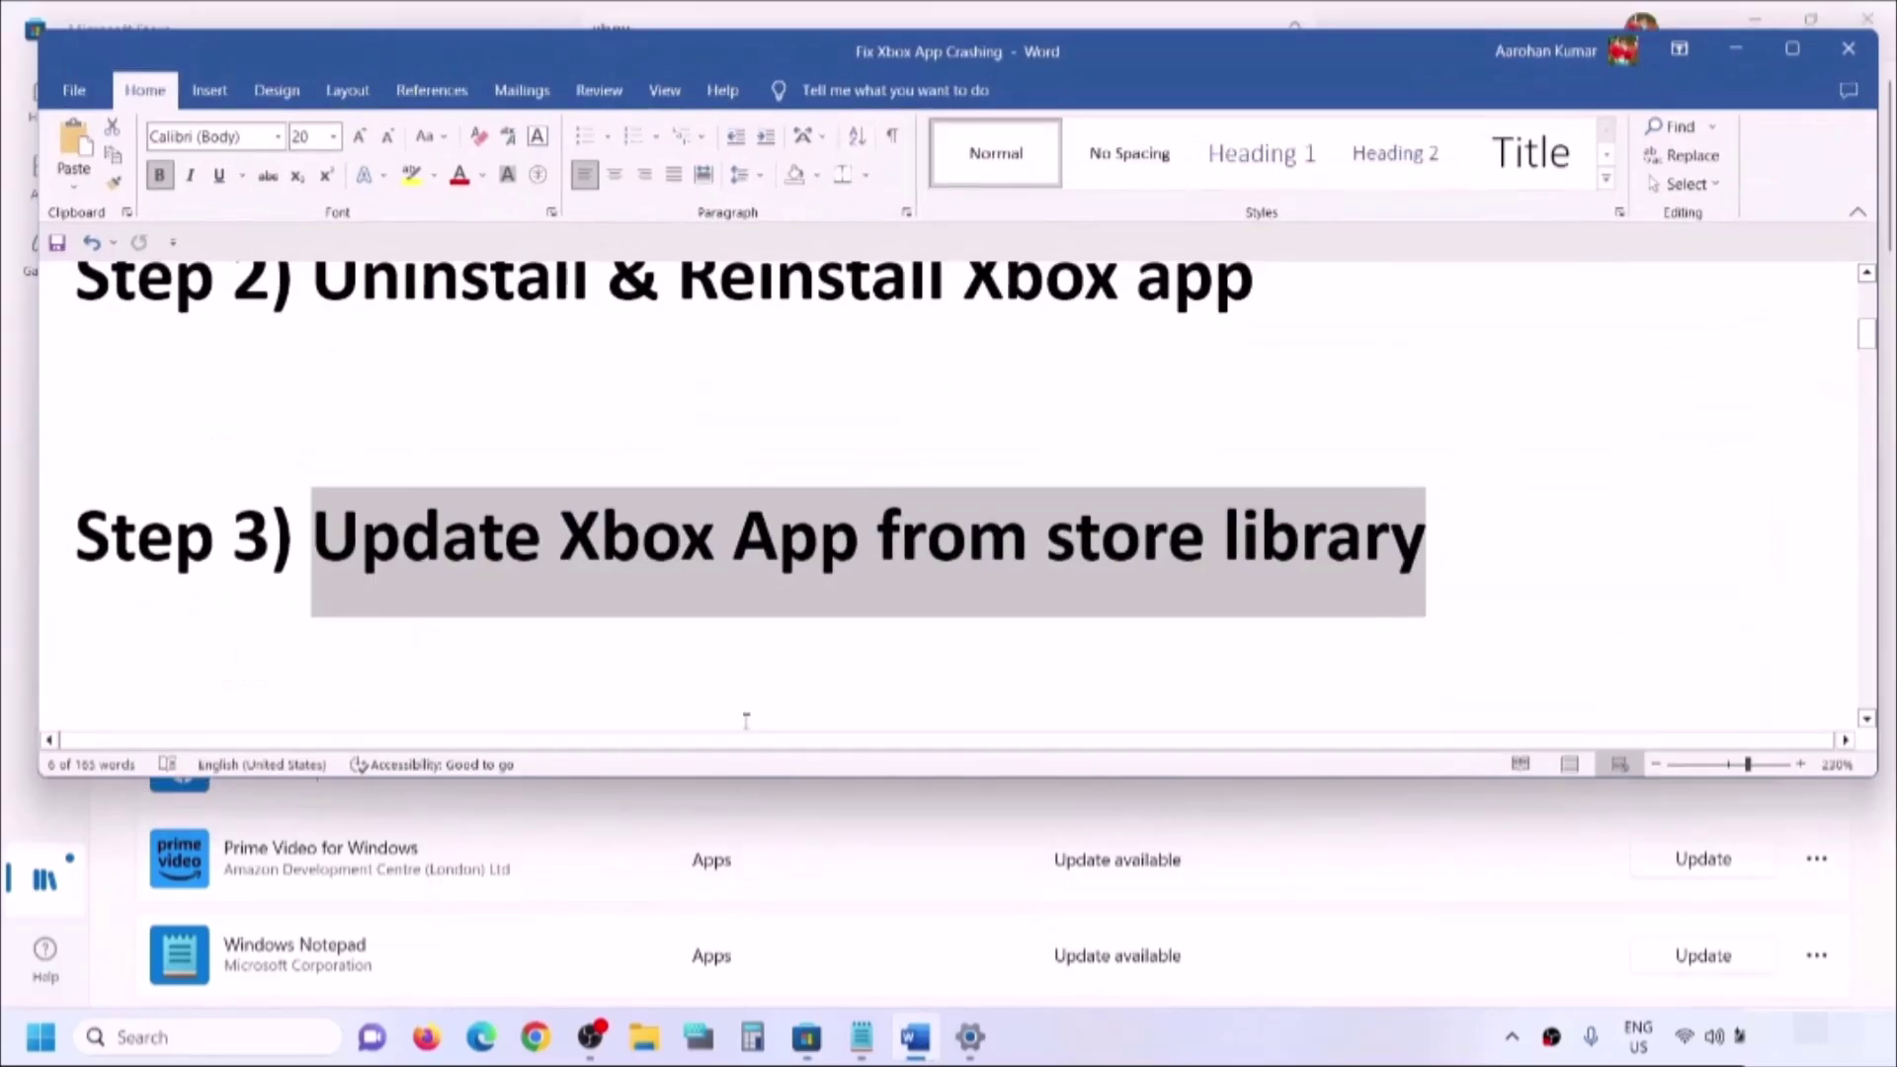
Select the Step 4 heading, then open and dismiss the Xbox app's options in Installed apps
{"action": "scroll", "coordinate": [605, 681], "scroll_direction": "down", "scroll_amount": 3}
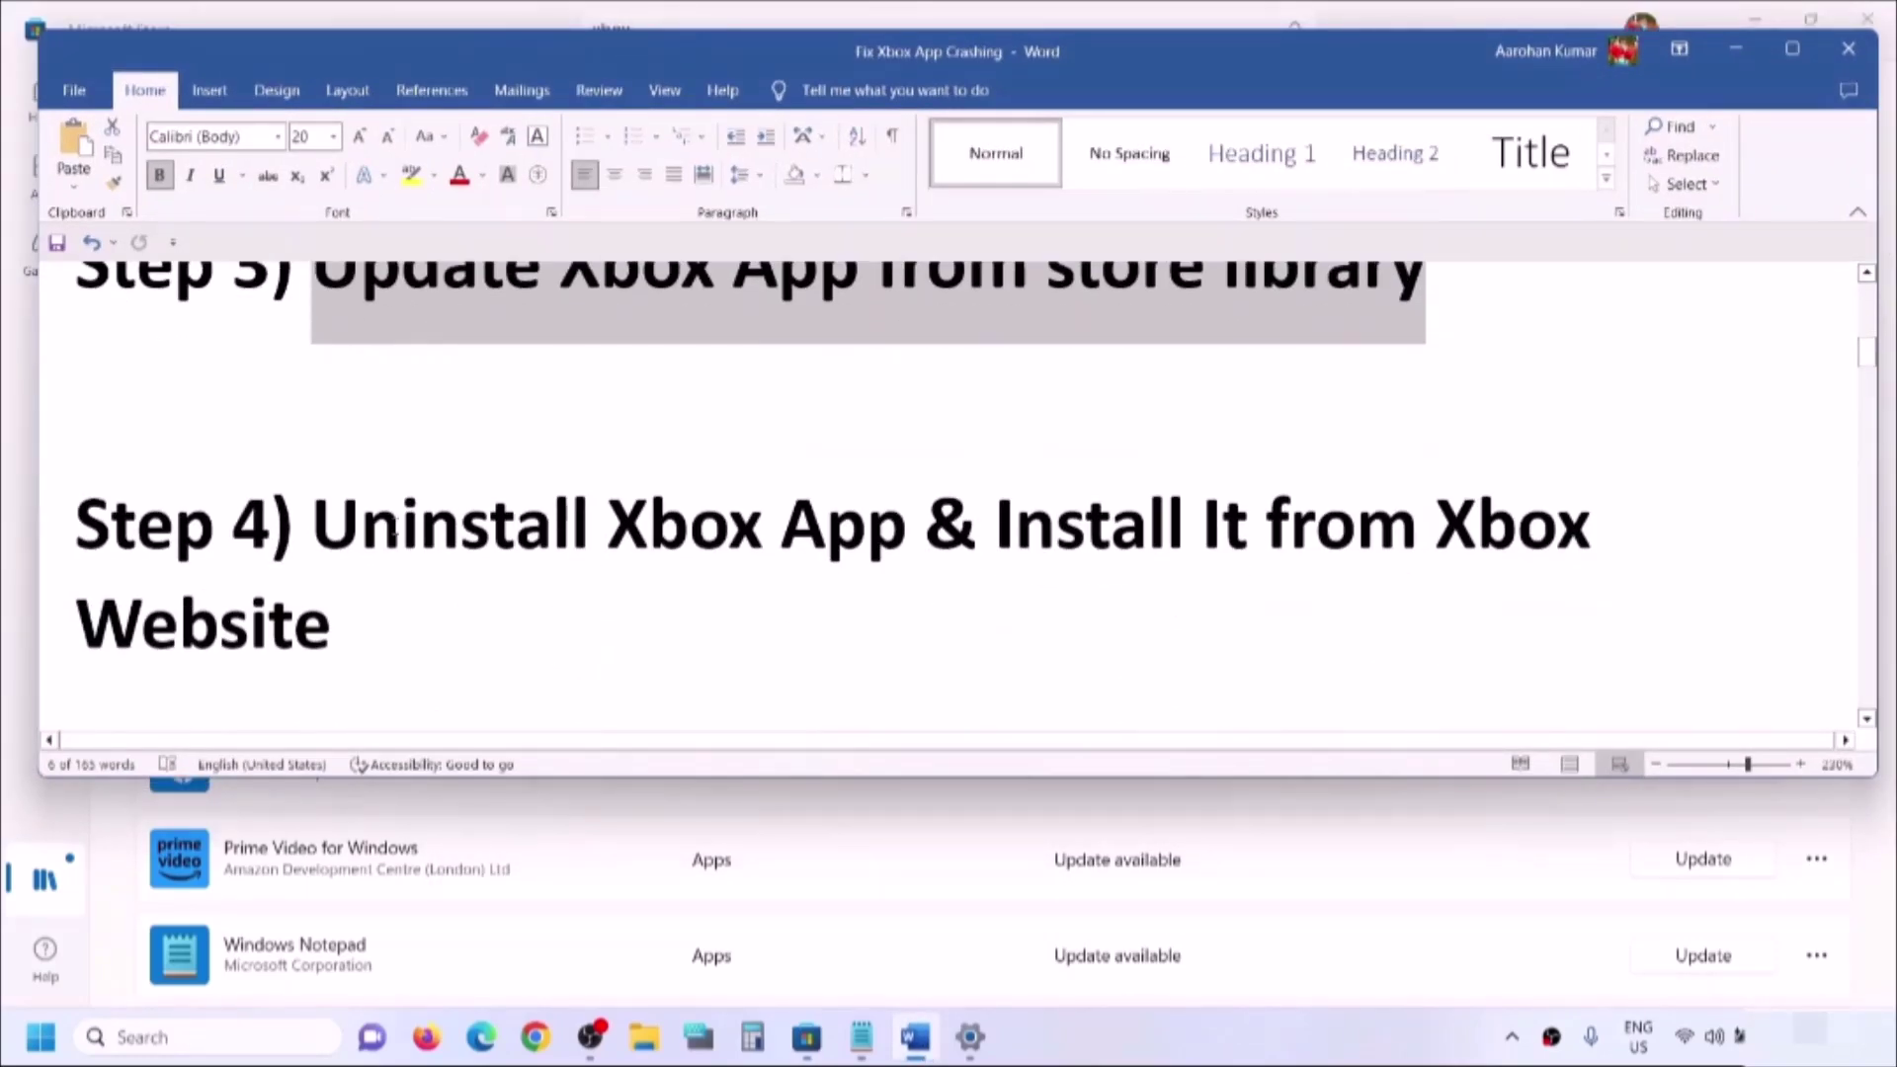
{"action": "left_click_drag", "start_coordinate": [312, 524], "coordinate": [1443, 584]}
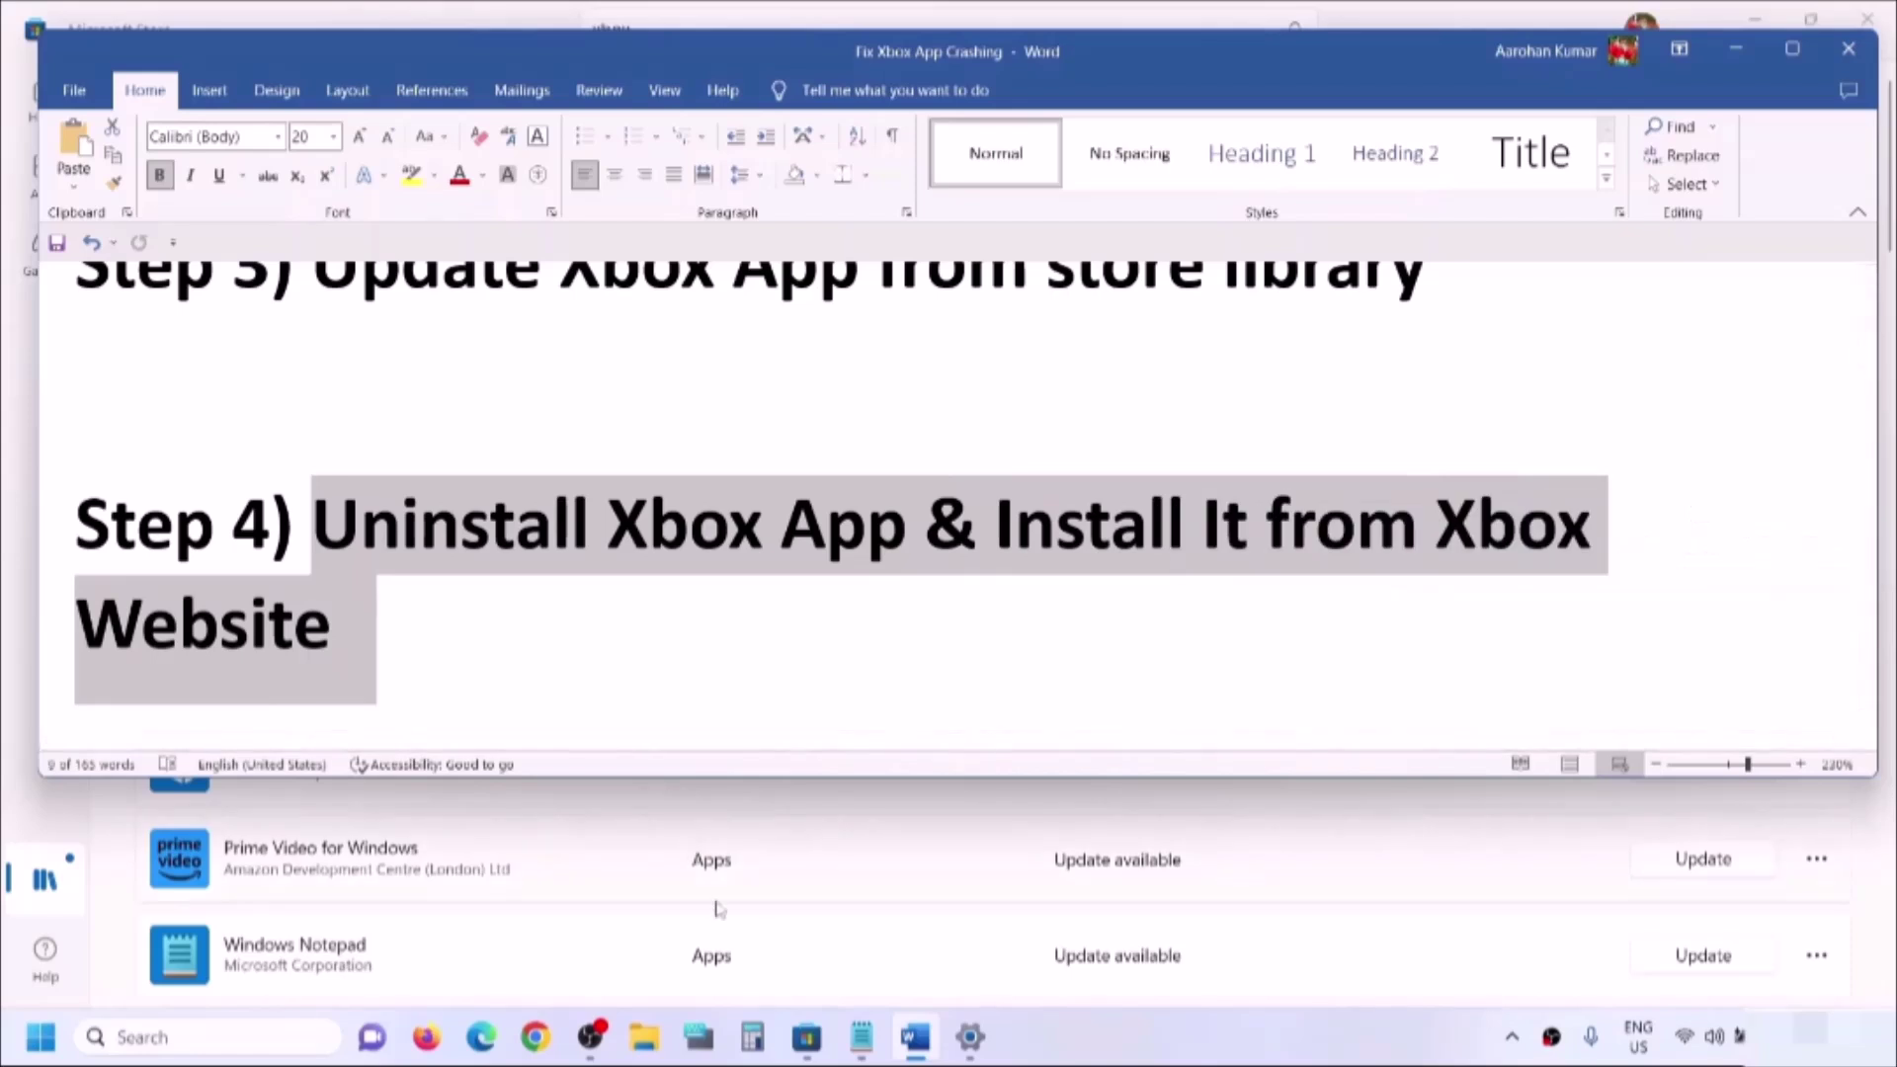
{"action": "left_click", "coordinate": [969, 1037]}
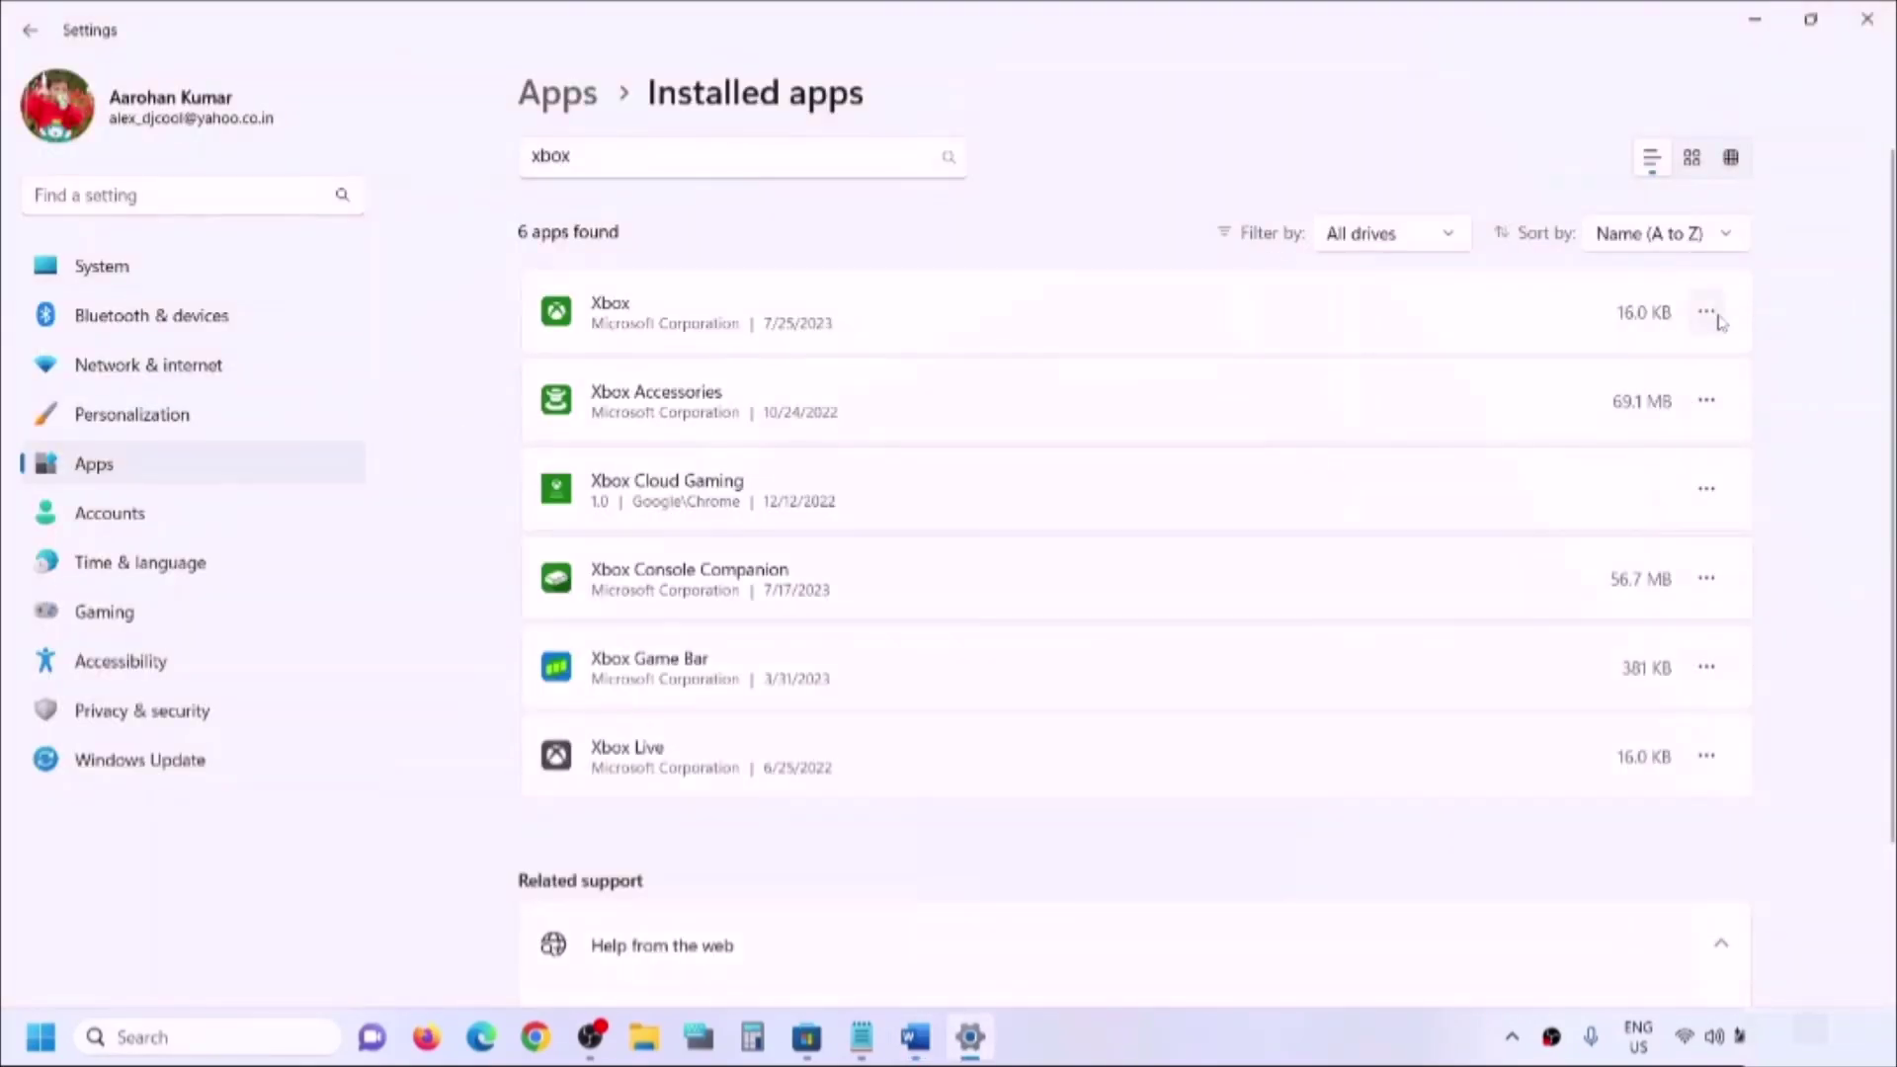
{"action": "left_click", "coordinate": [1717, 319]}
{"action": "left_click", "coordinate": [1821, 297]}
{"action": "left_click", "coordinate": [927, 1048]}
Copy 'Xbox App' from the Step 4 heading and search for it in Chrome
{"action": "scroll", "coordinate": [772, 589], "scroll_direction": "down", "scroll_amount": 2}
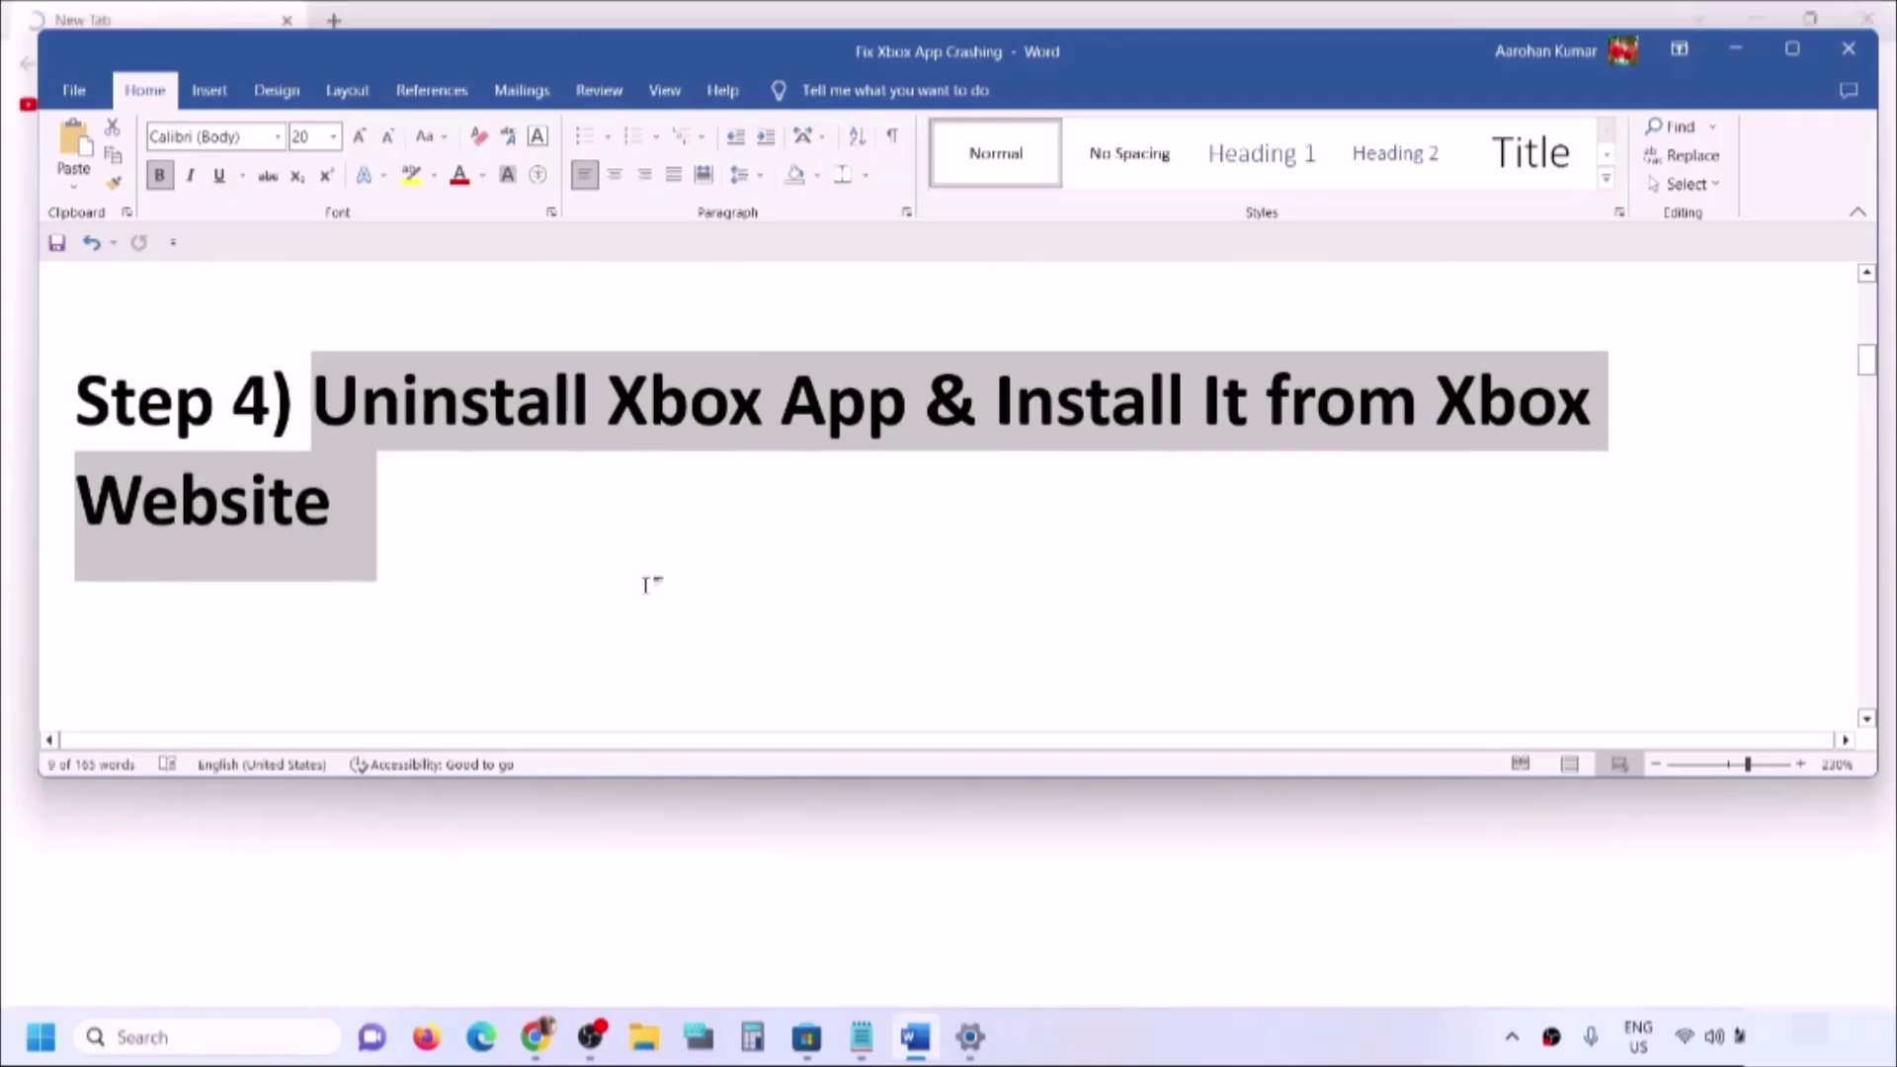
{"action": "key", "text": "Right"}
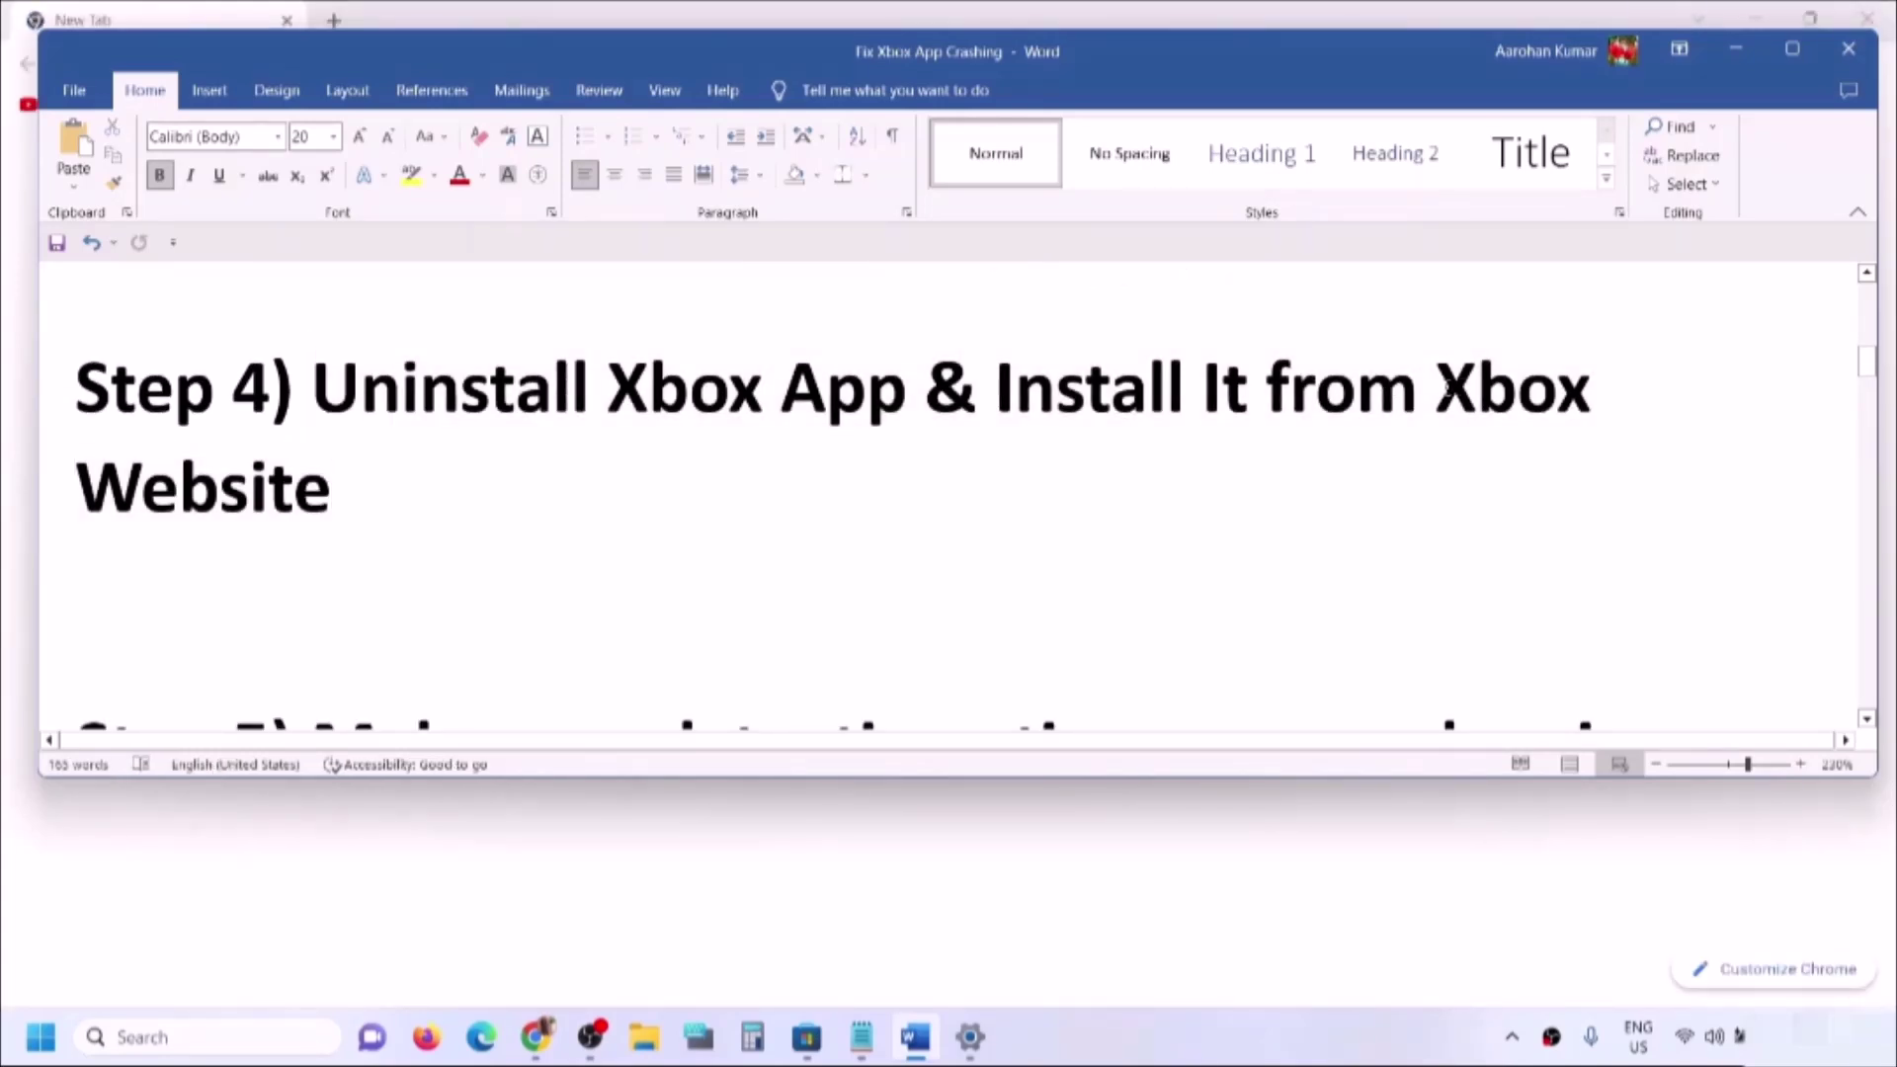
{"action": "left_click_drag", "start_coordinate": [915, 385], "coordinate": [607, 387]}
{"action": "key", "text": "ctrl+c"}
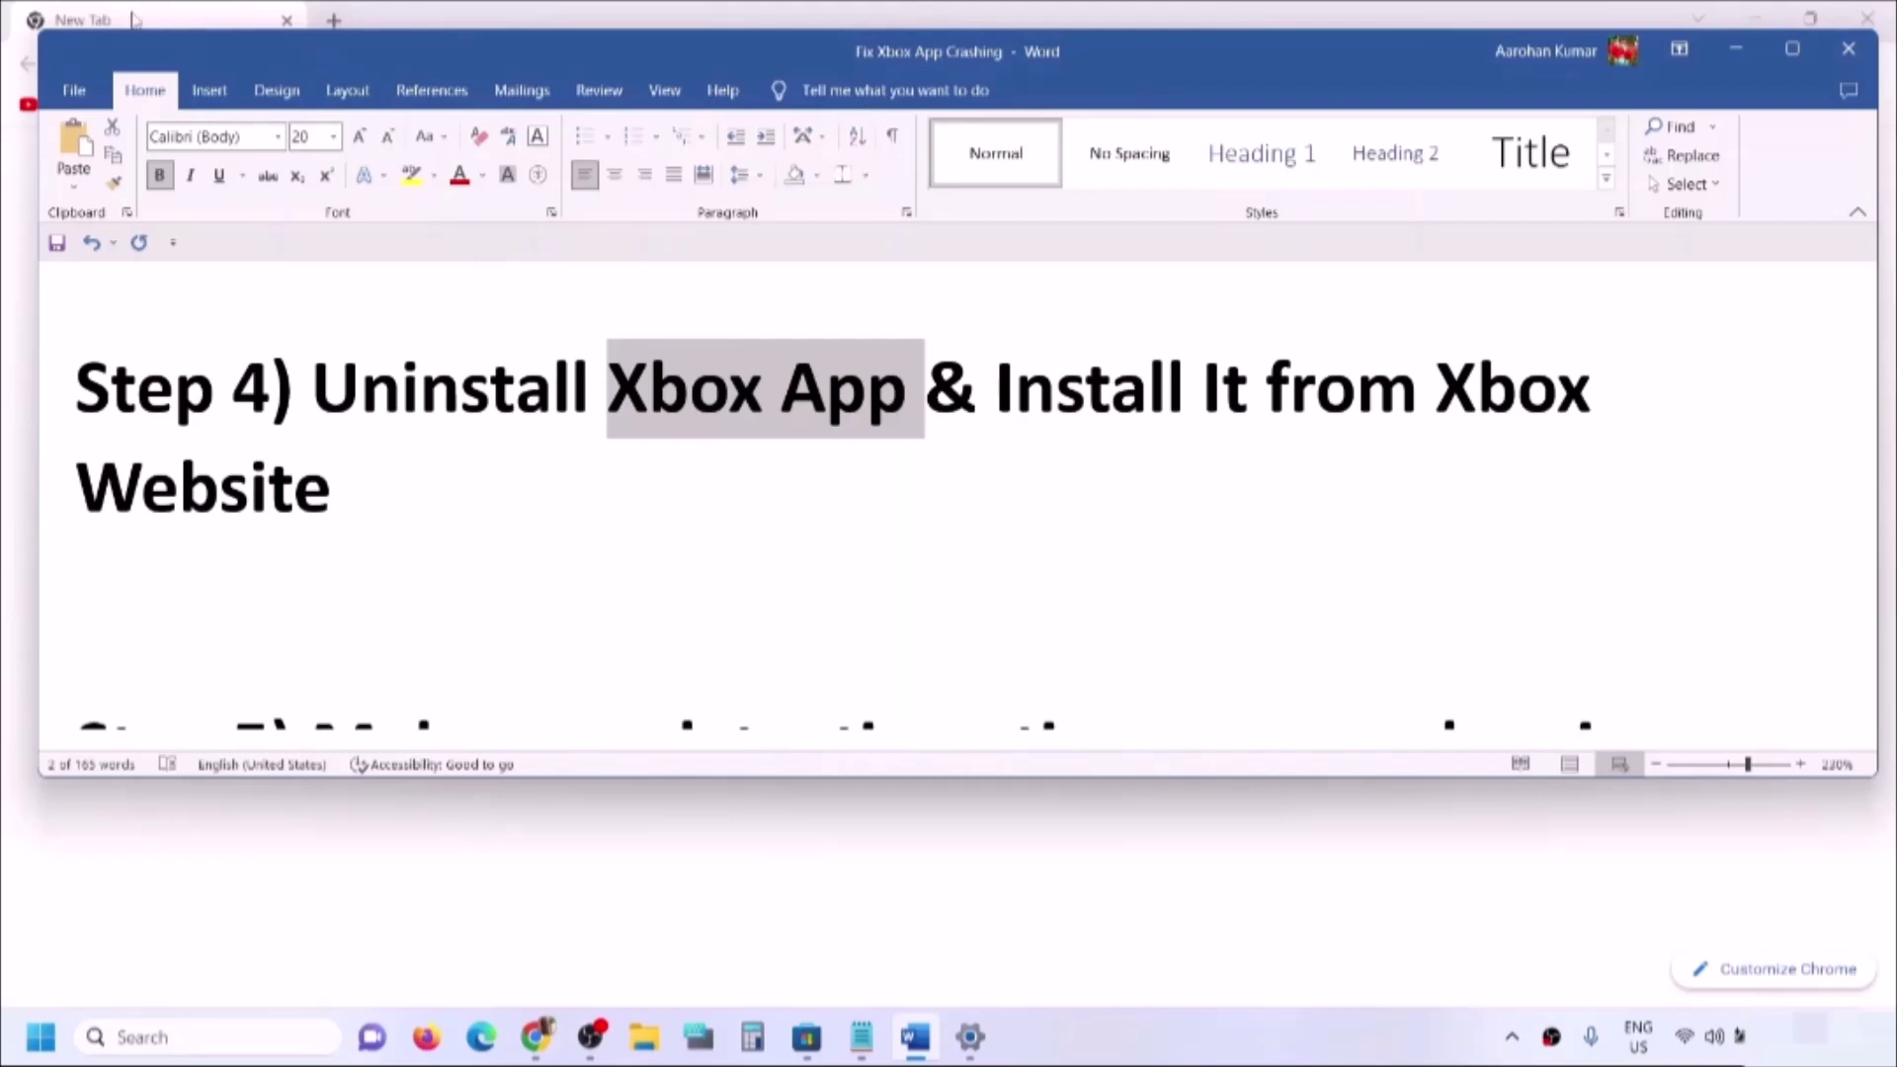
{"action": "left_click", "coordinate": [1736, 48]}
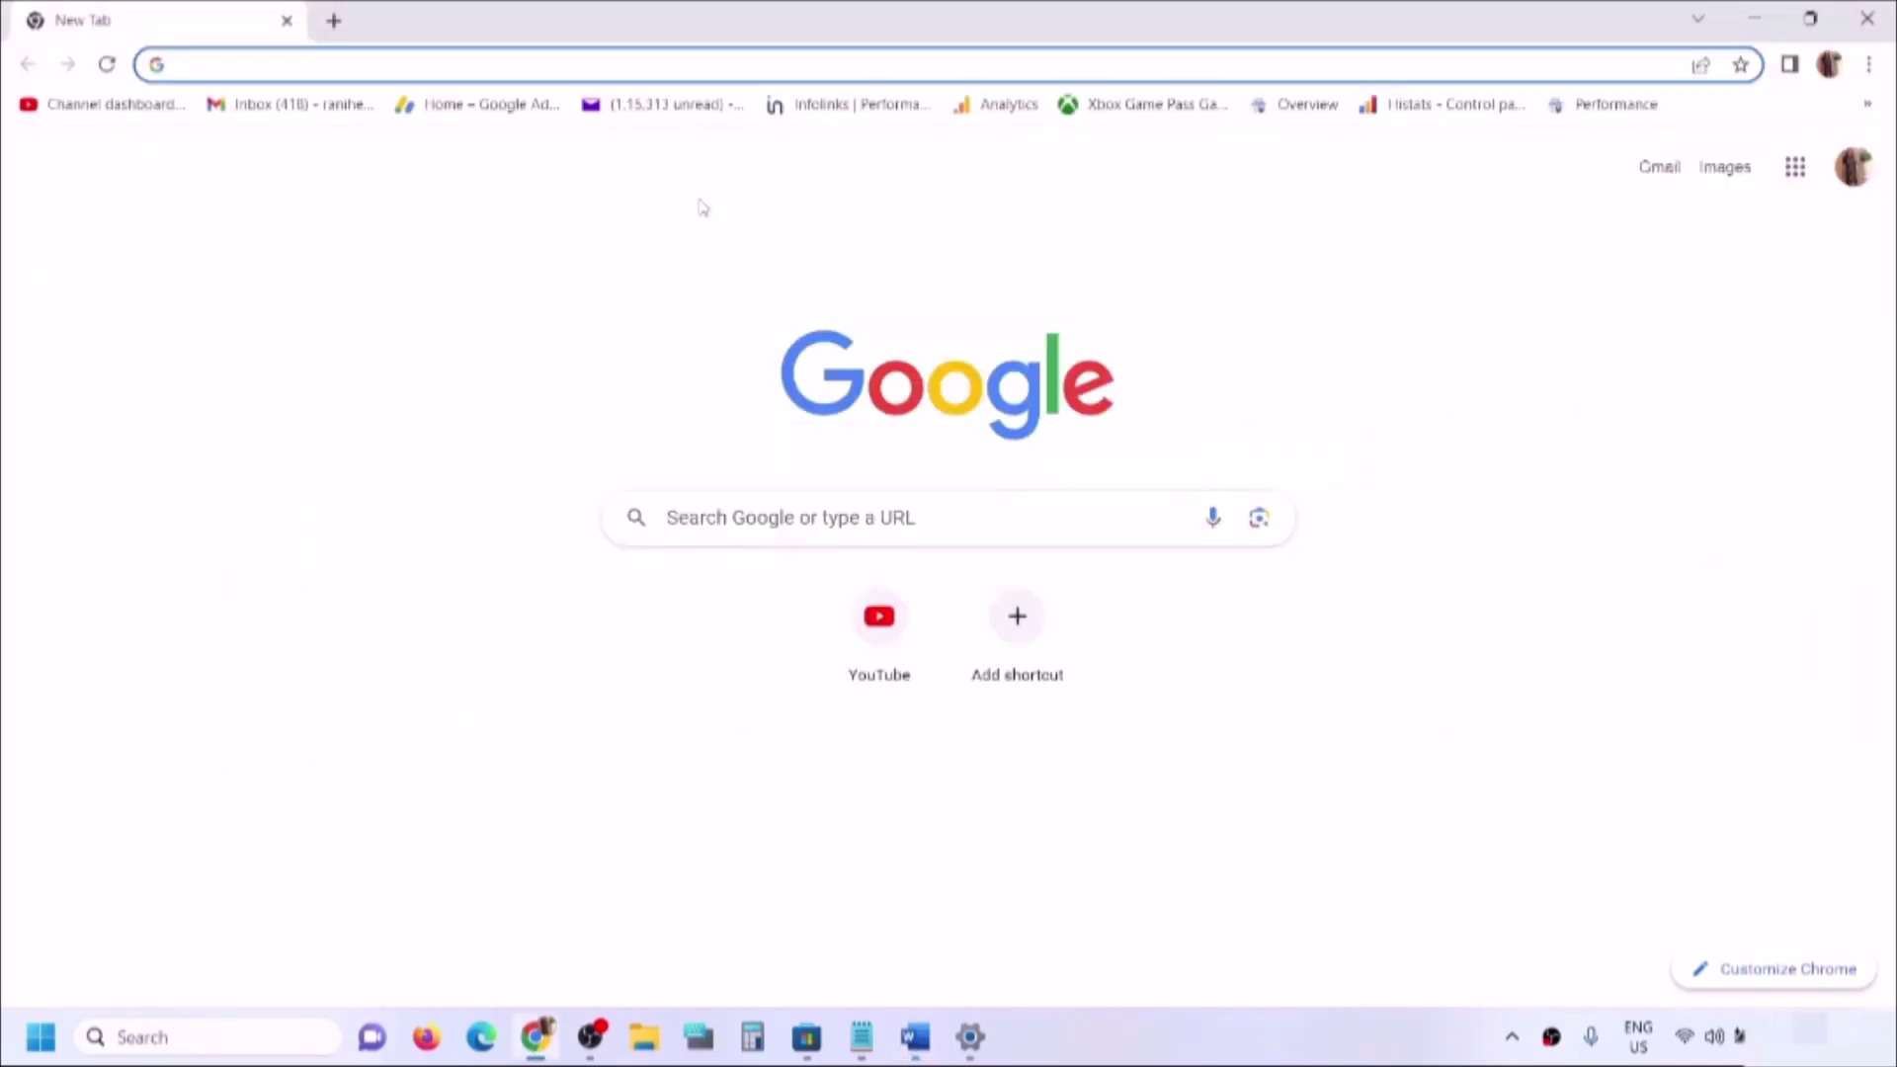
{"action": "key", "text": "ctrl+v"}
{"action": "key", "text": "Return"}
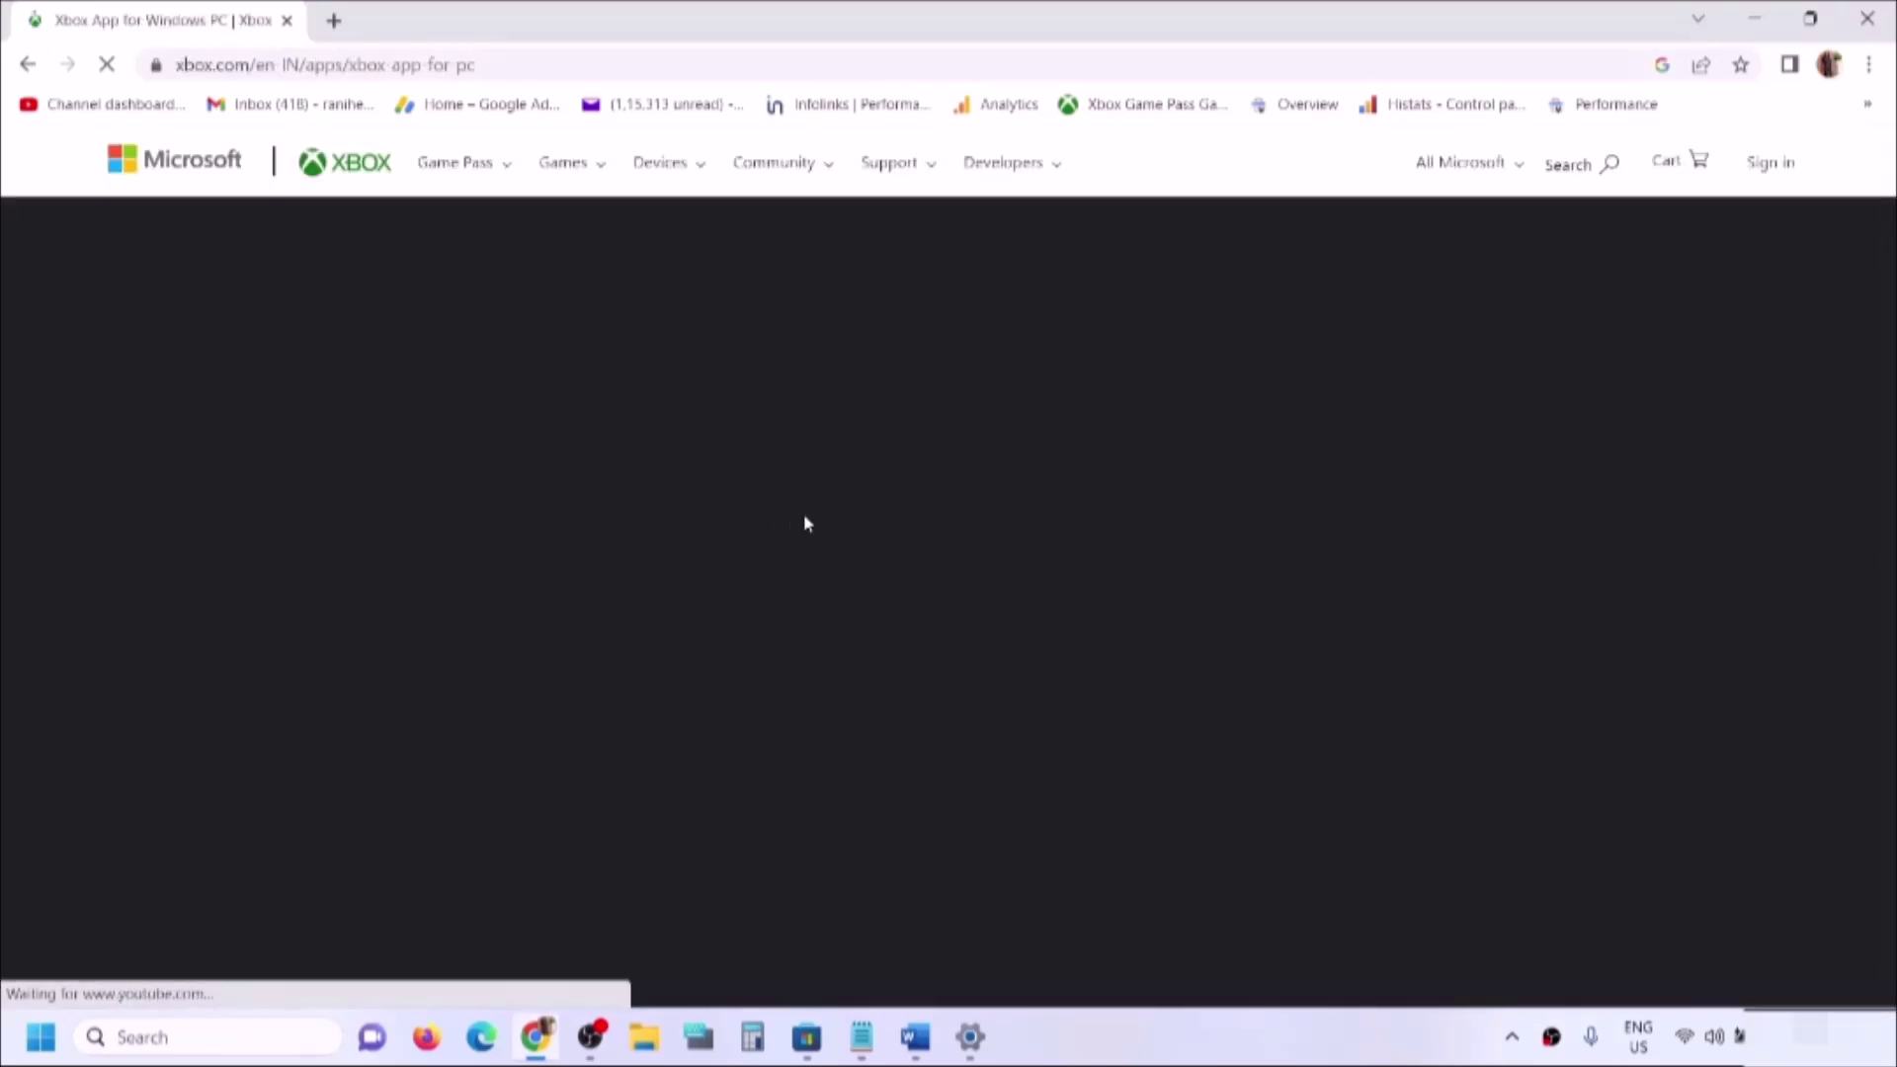
Download the Xbox app installer from the xbox.com Xbox app for Windows PC page
{"action": "scroll", "coordinate": [881, 567], "scroll_direction": "down", "scroll_amount": 6}
{"action": "scroll", "coordinate": [889, 585], "scroll_direction": "down", "scroll_amount": 3}
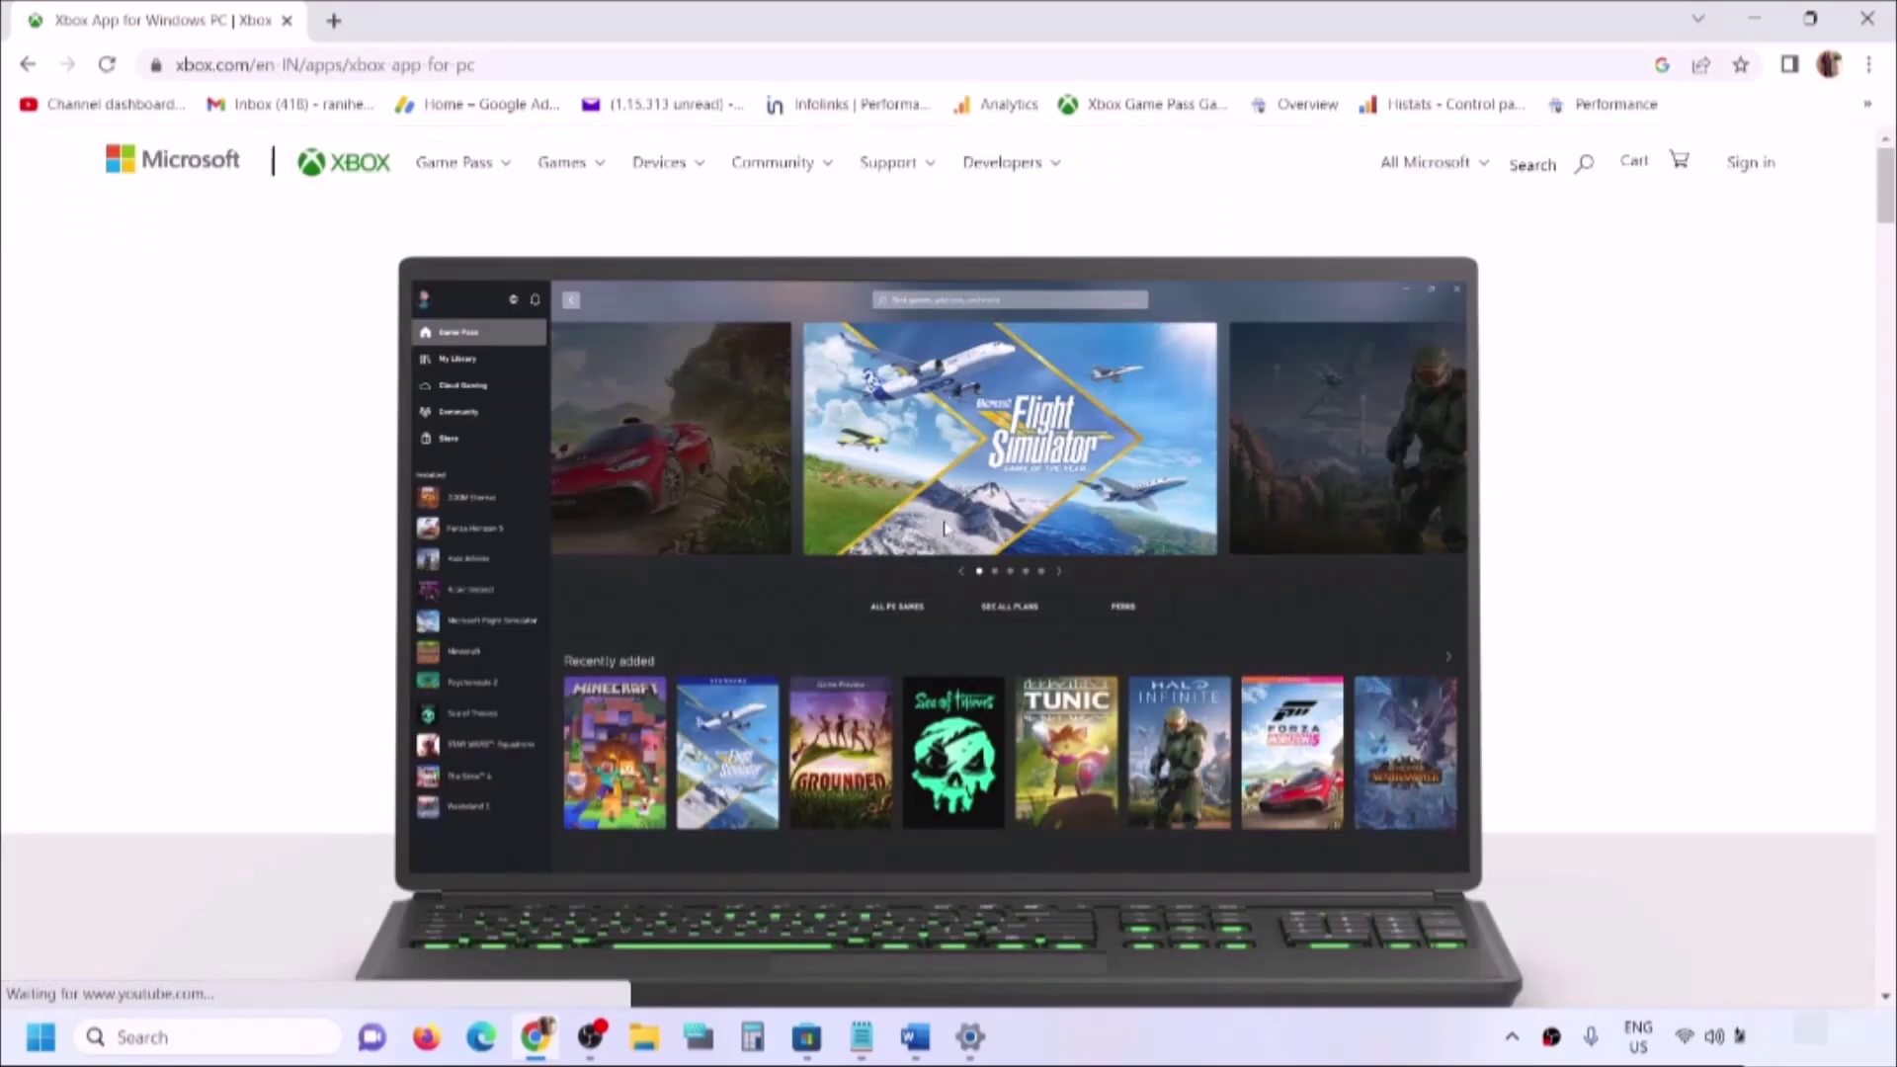
{"action": "scroll", "coordinate": [957, 617], "scroll_direction": "down", "scroll_amount": 9}
{"action": "scroll", "coordinate": [956, 618], "scroll_direction": "down", "scroll_amount": 3}
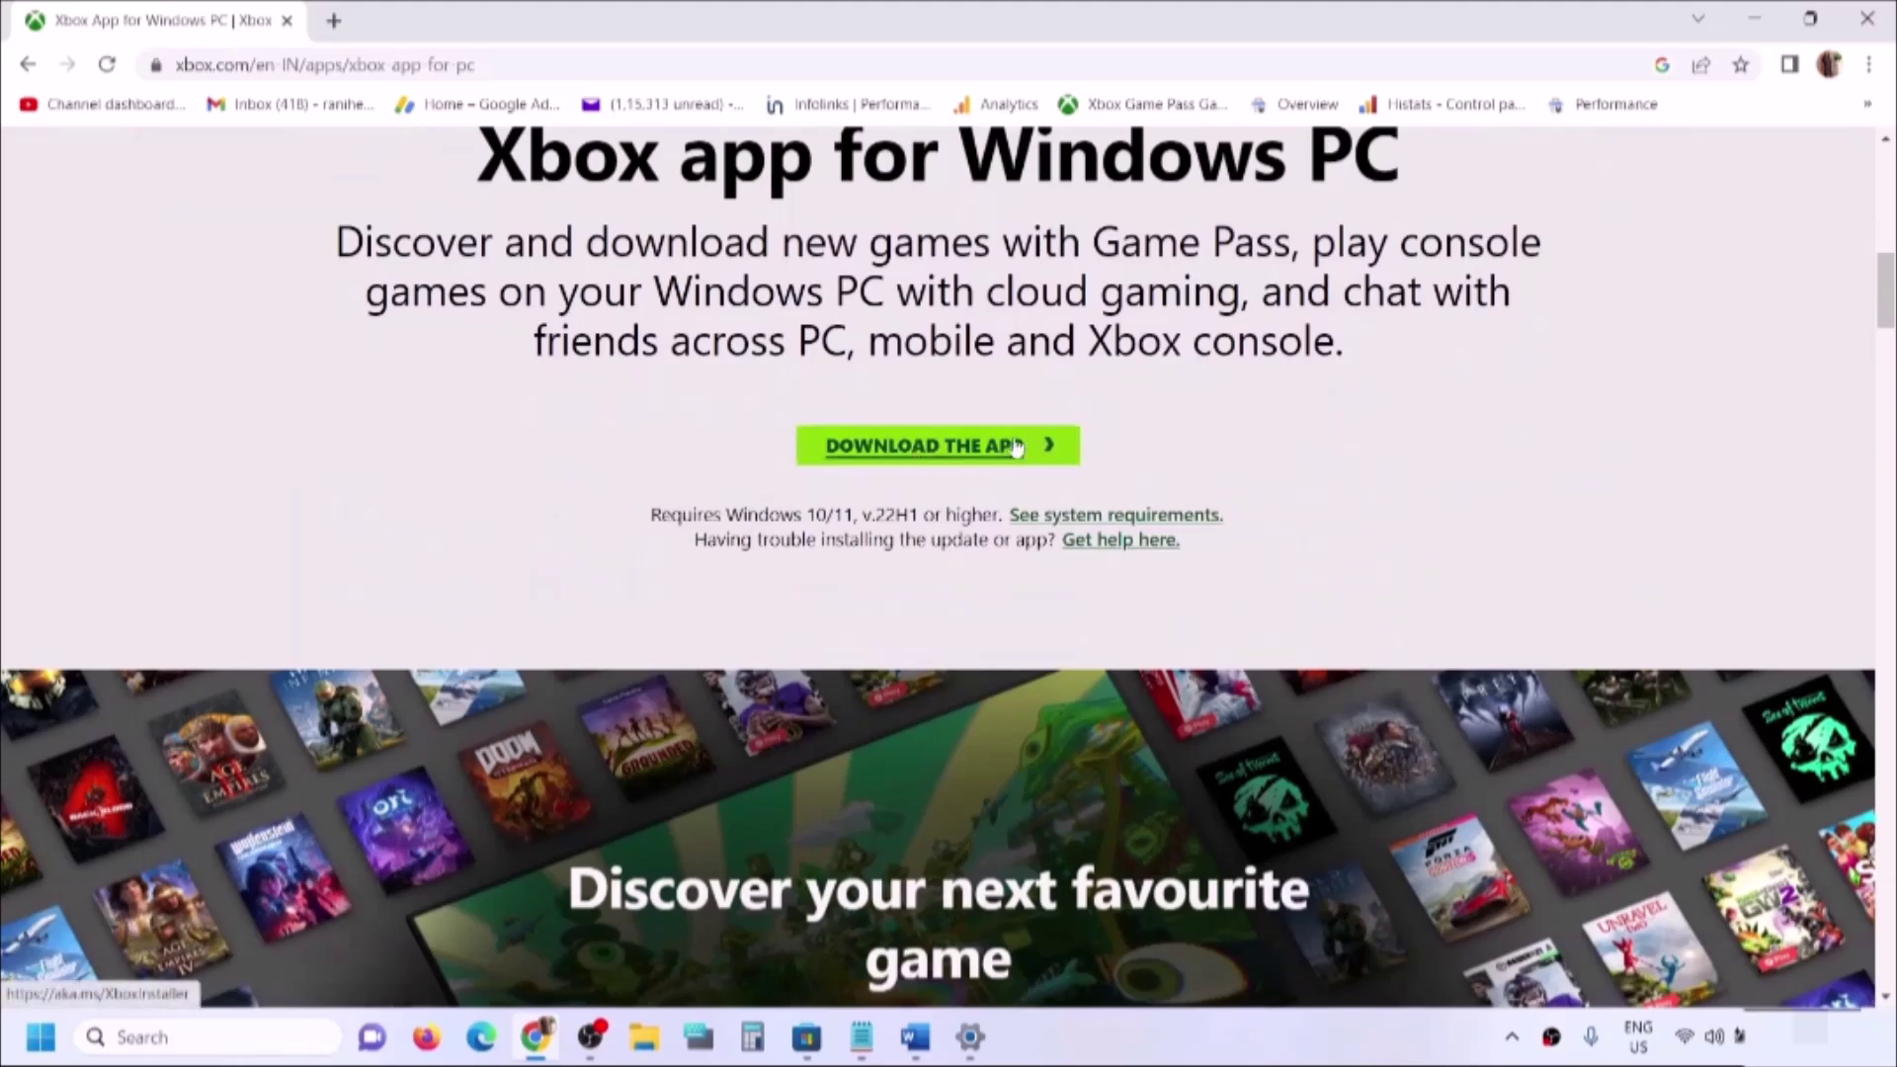
{"action": "left_click", "coordinate": [960, 456]}
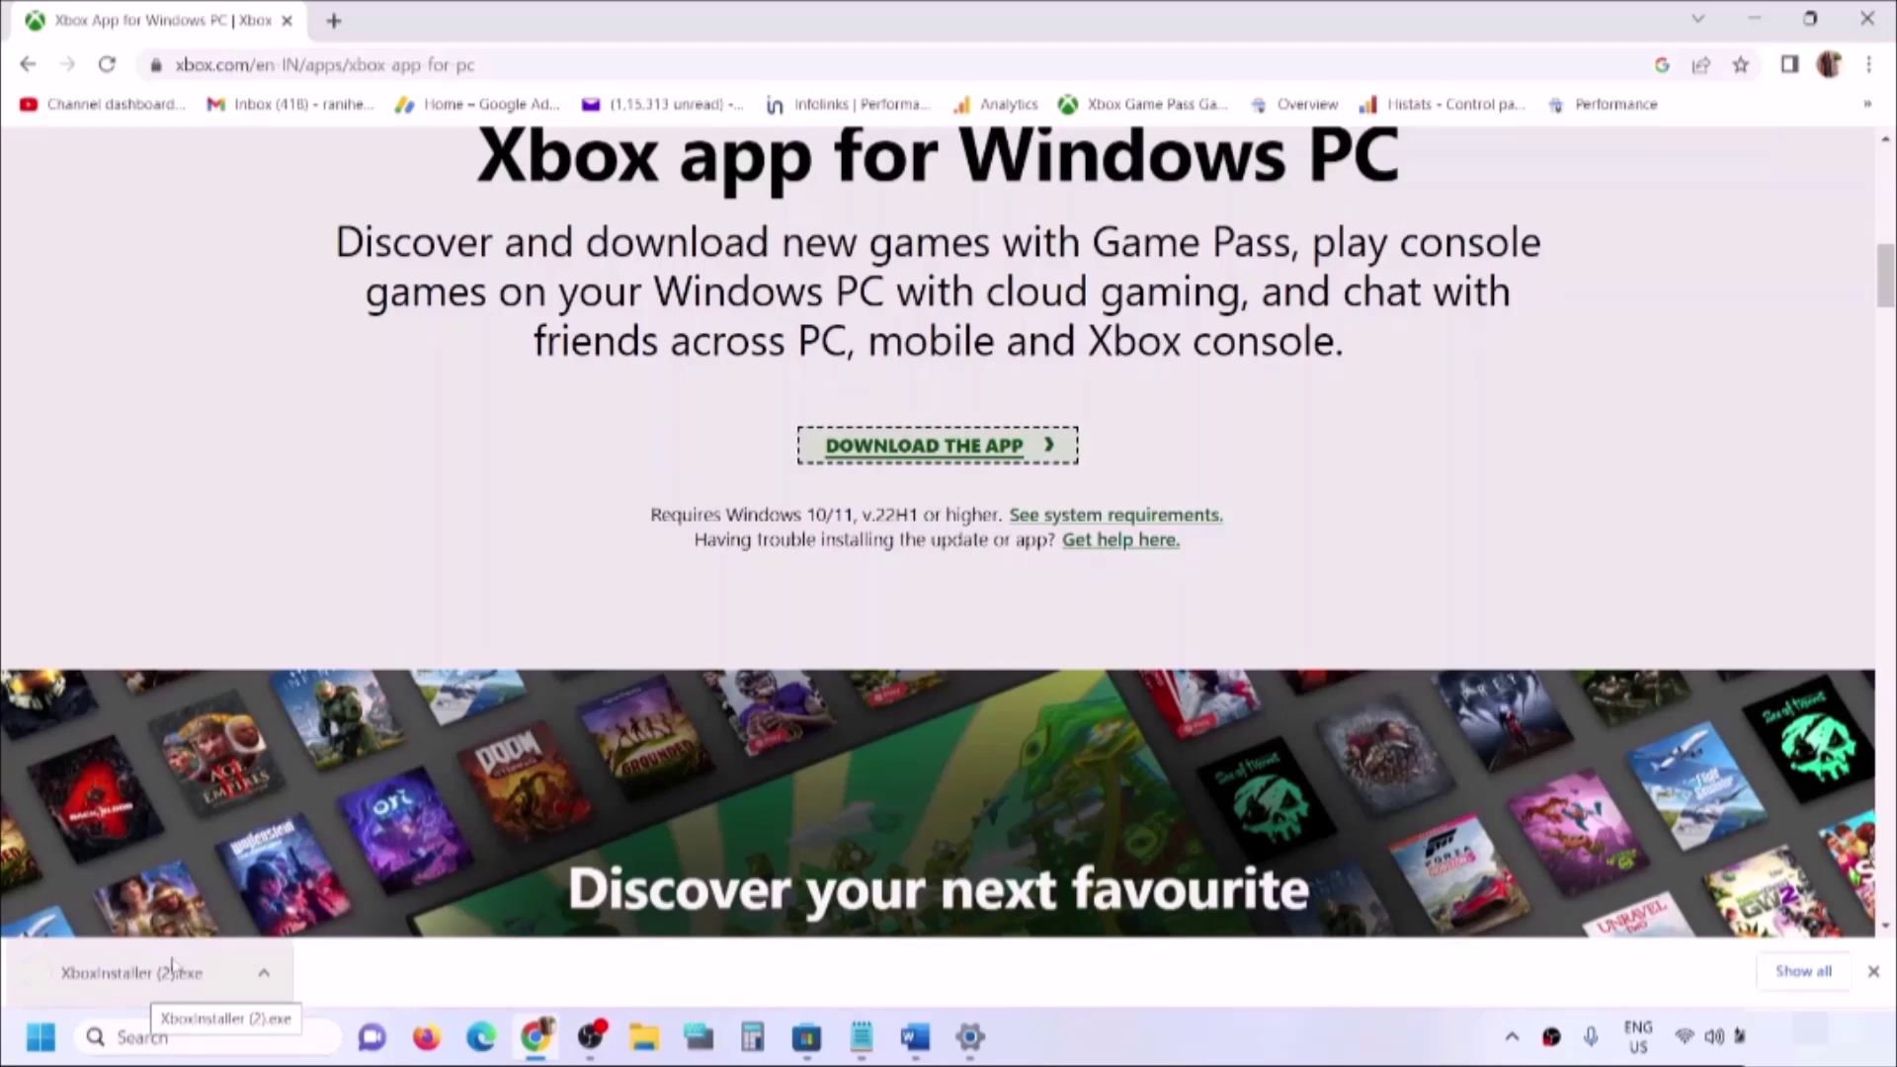
{"action": "left_click", "coordinate": [925, 1047]}
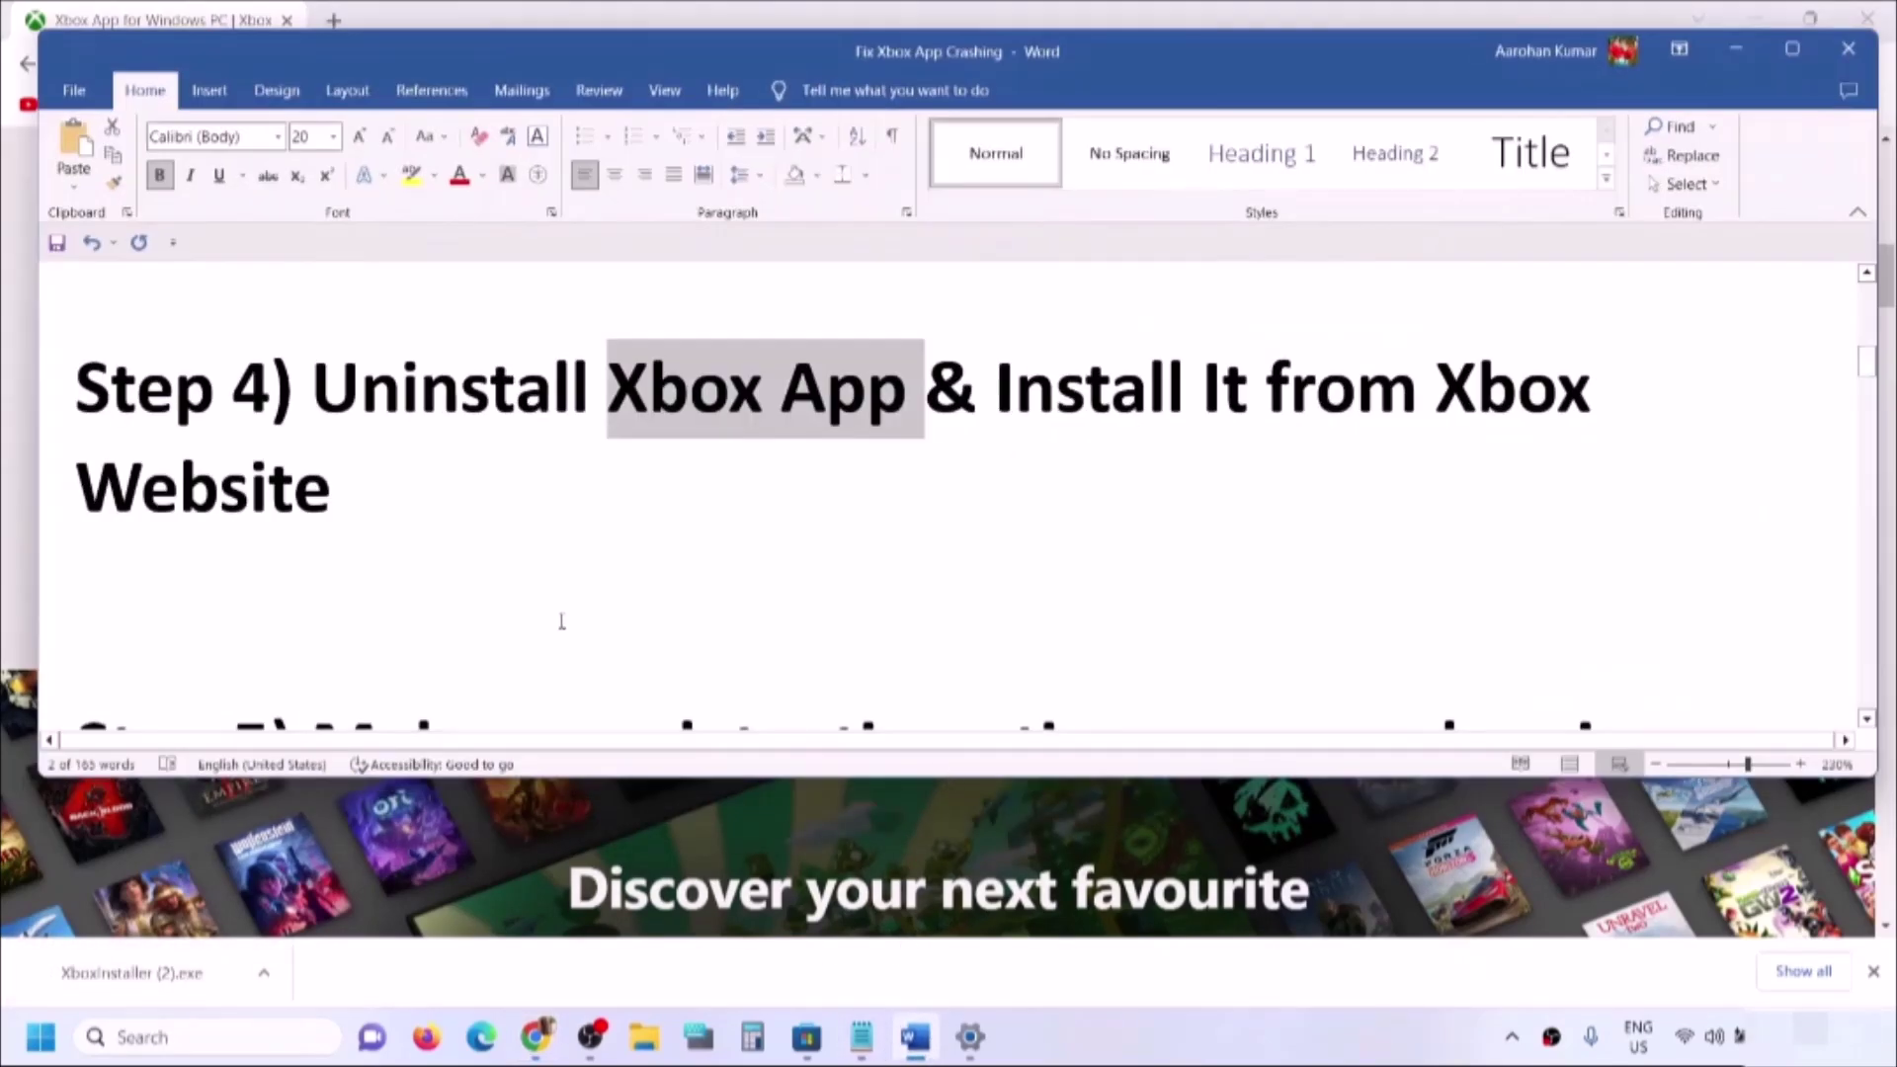
Highlight Step 5, then verify that time and time zone are set automatically in Date & time settings
{"action": "scroll", "coordinate": [569, 615], "scroll_direction": "down", "scroll_amount": 4}
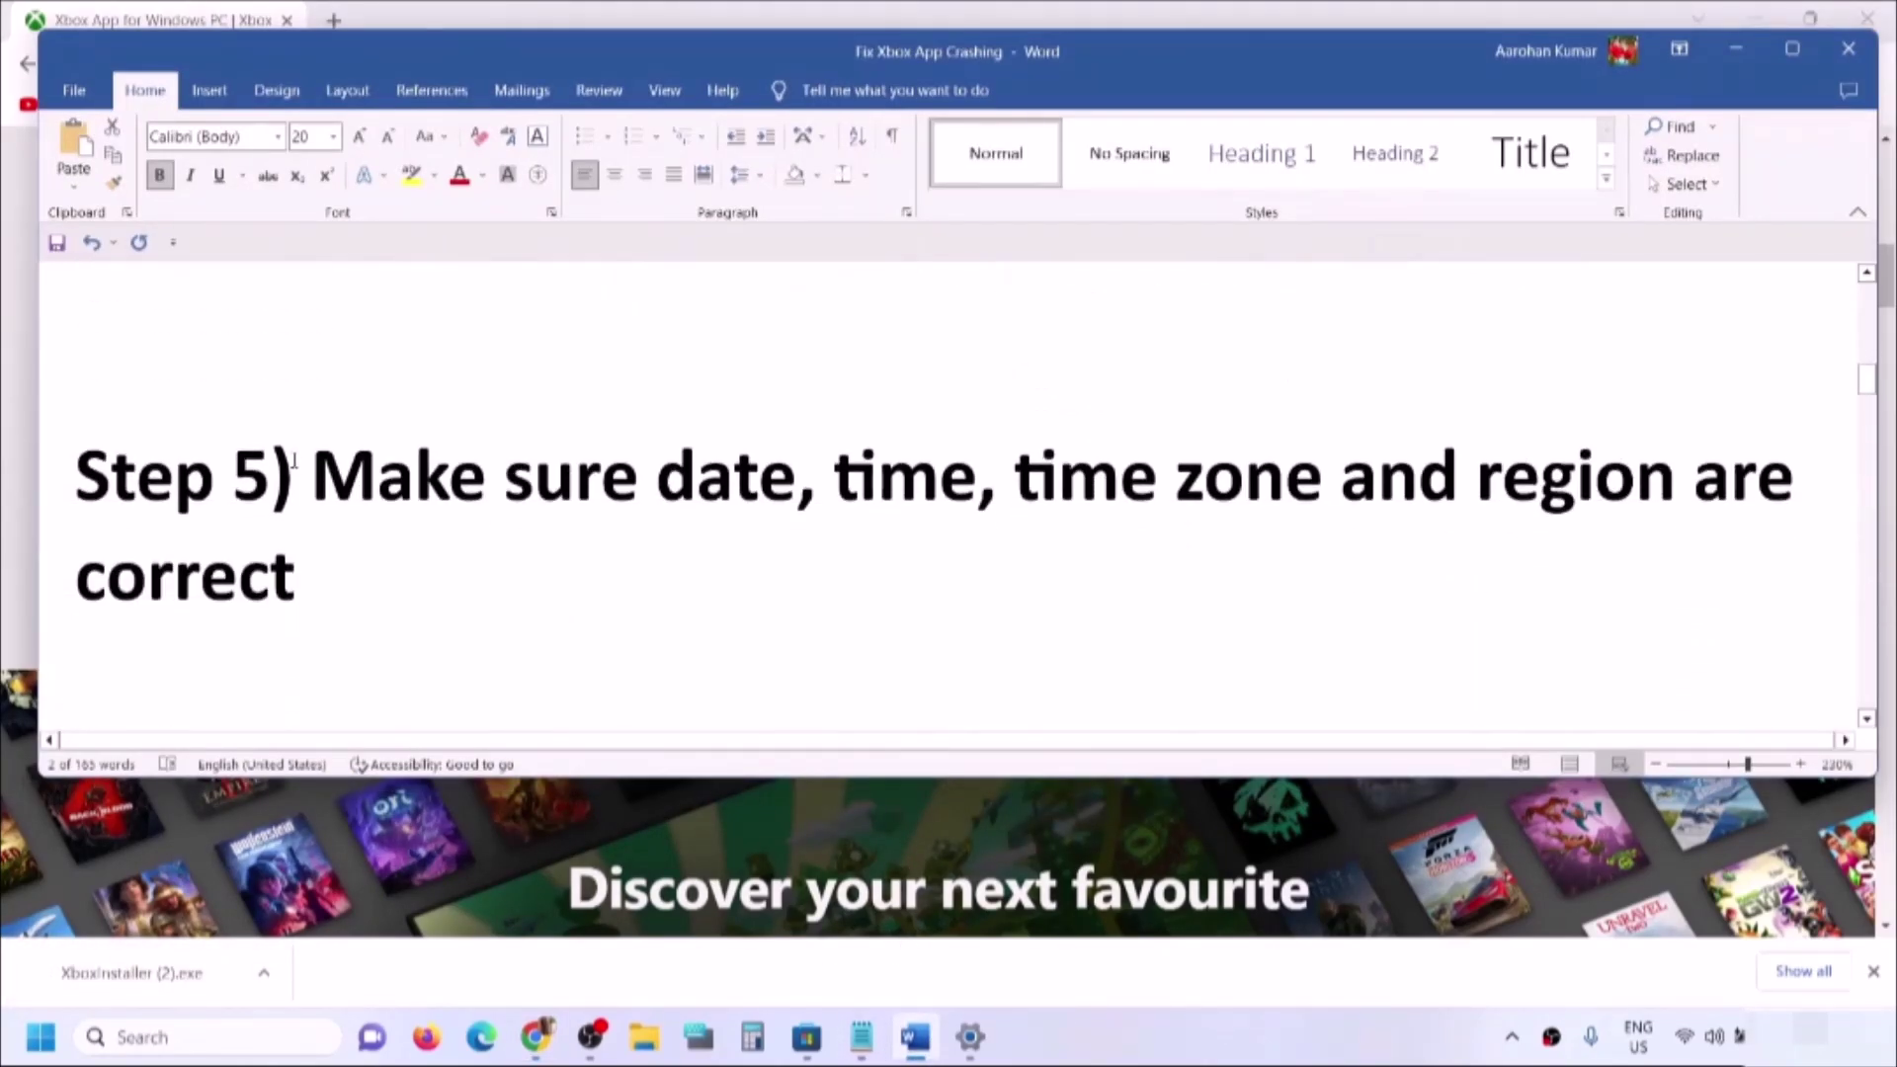
{"action": "left_click_drag", "start_coordinate": [294, 461], "coordinate": [1692, 491]}
{"action": "left_click", "coordinate": [1735, 50]}
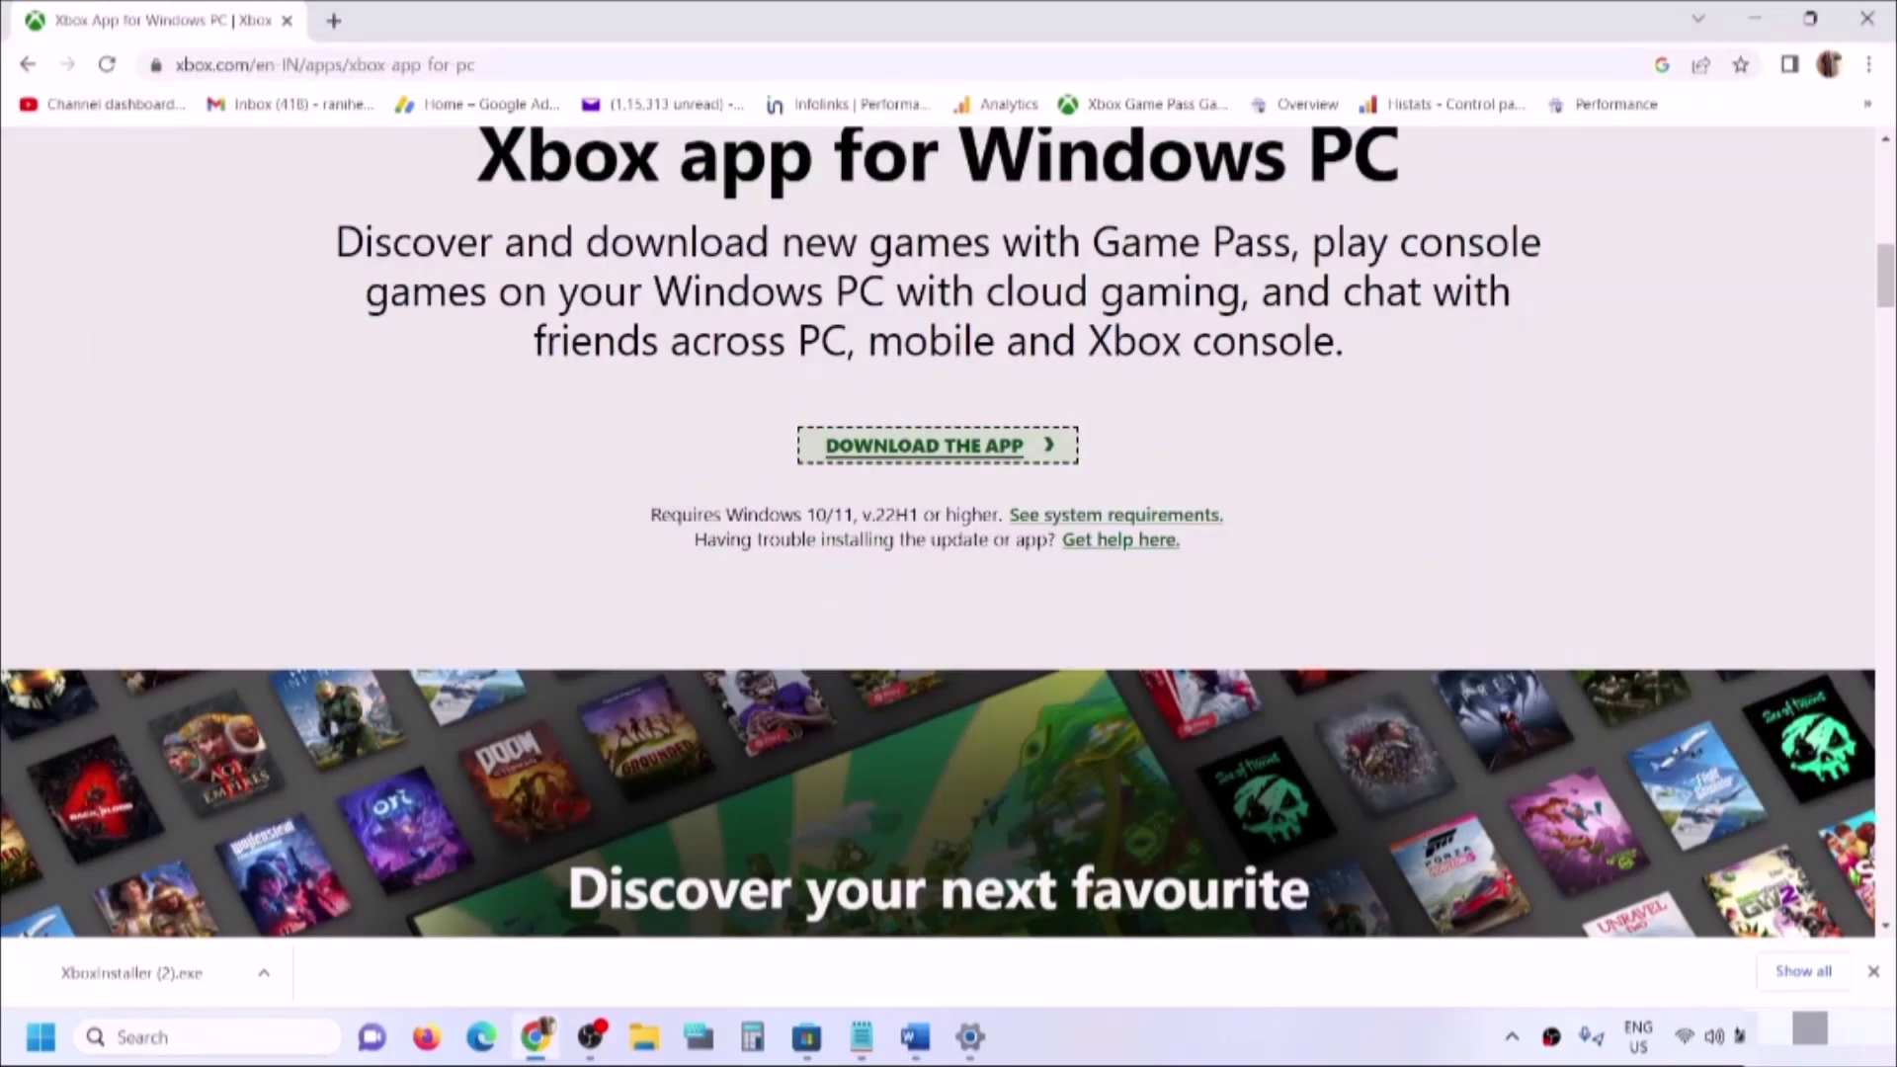
{"action": "right_click", "coordinate": [1816, 1035]}
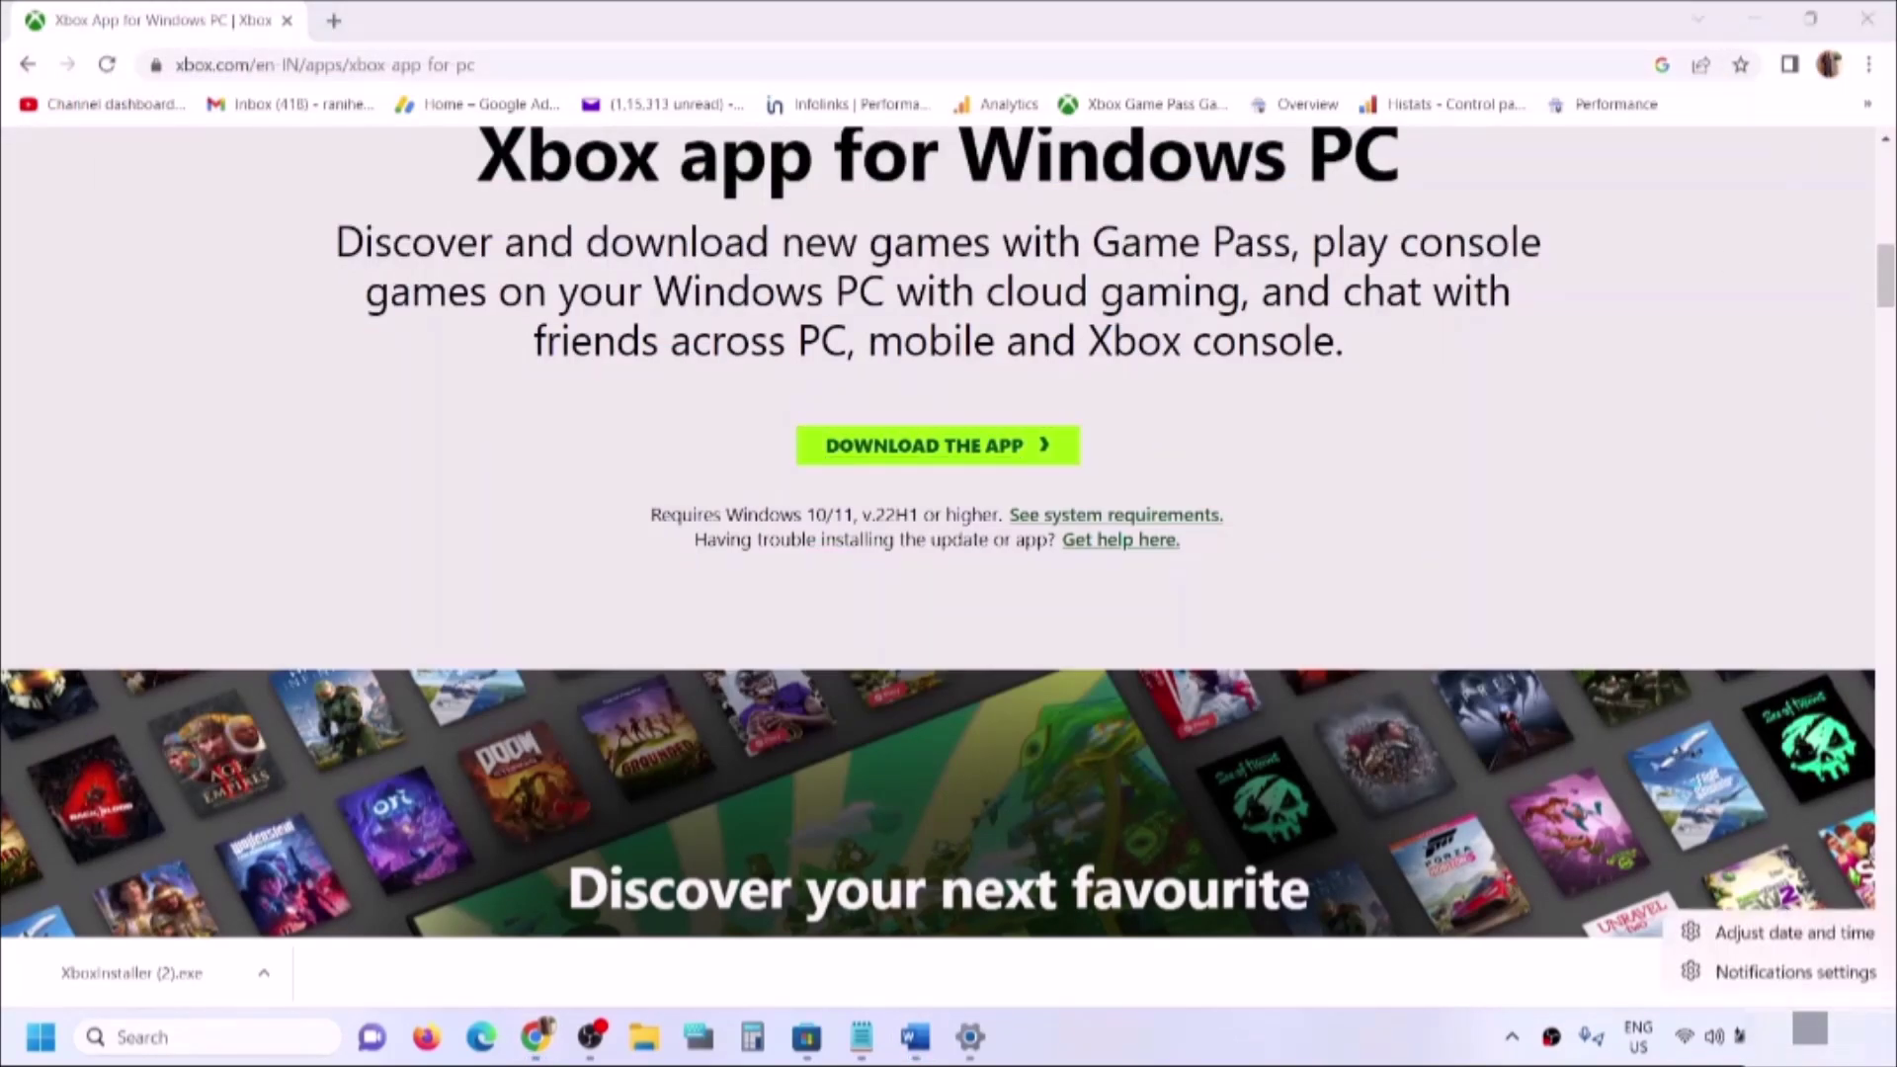
{"action": "left_click", "coordinate": [1723, 939]}
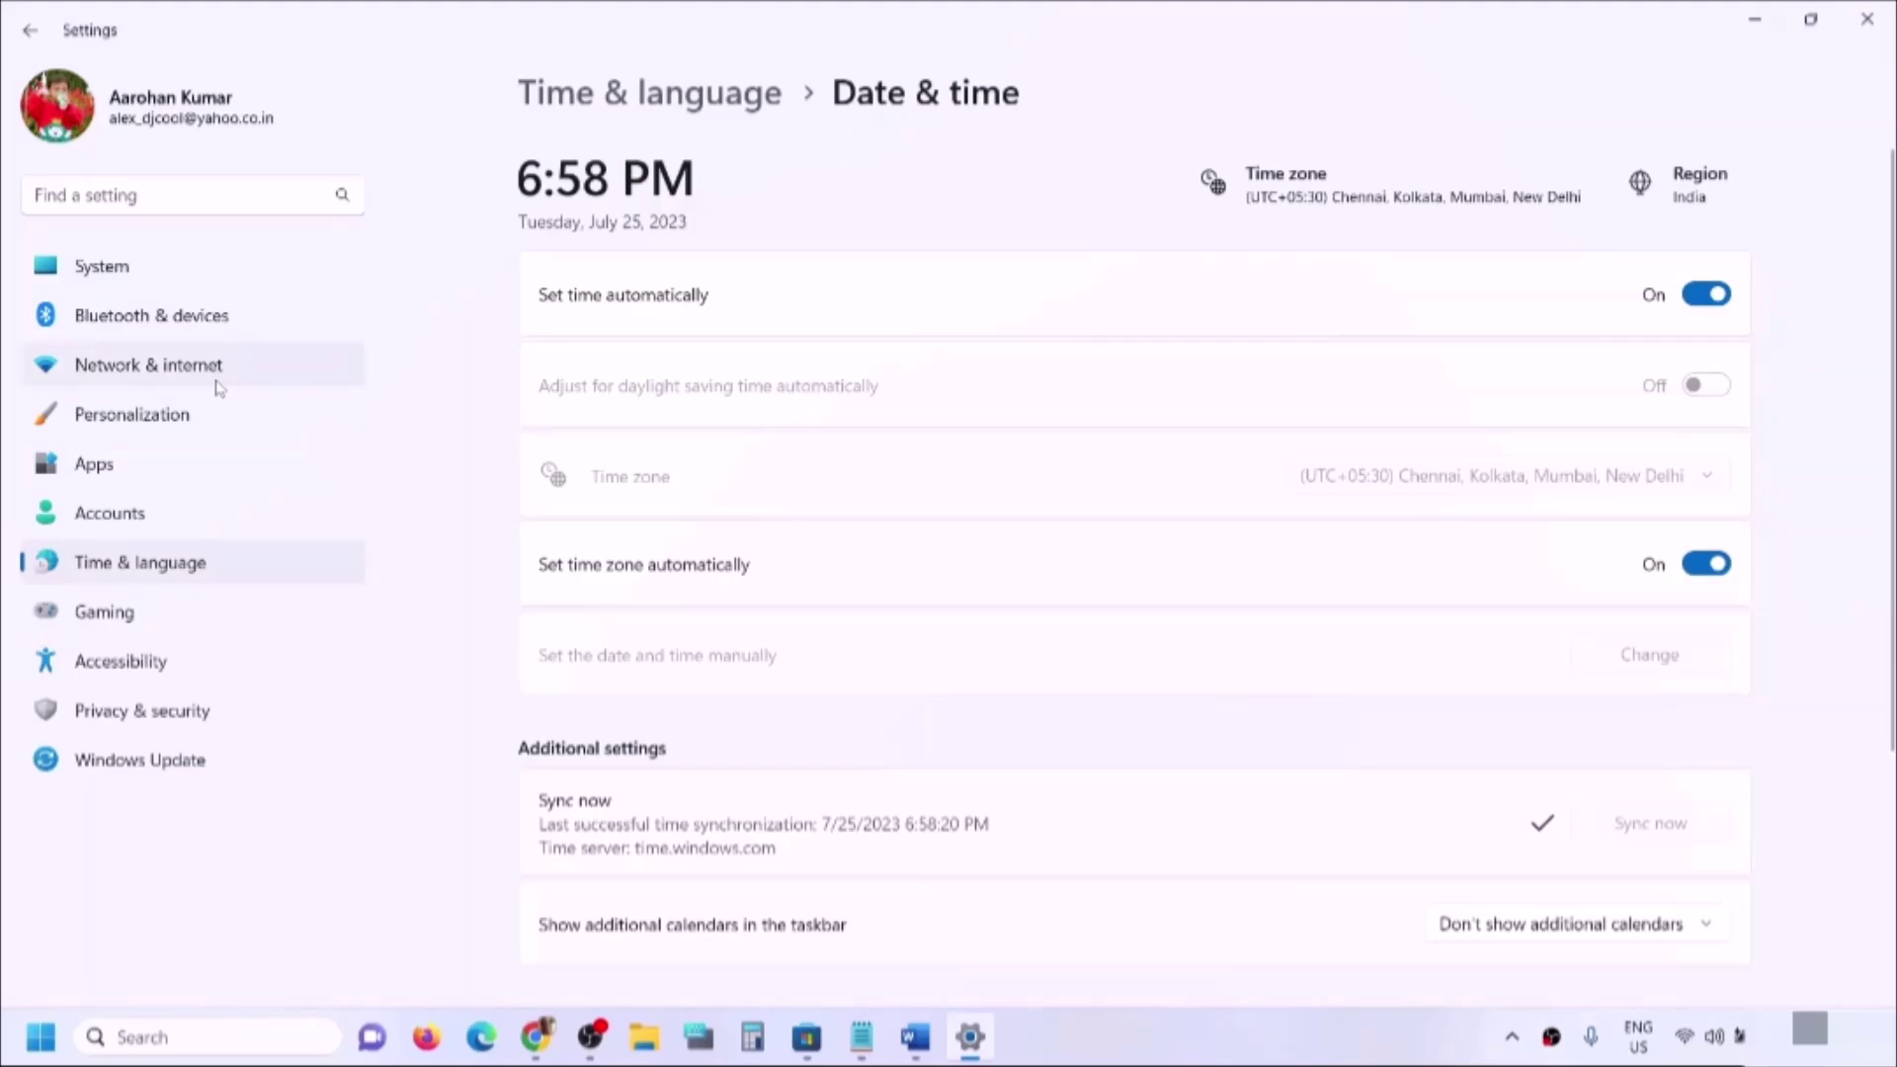
{"action": "left_click", "coordinate": [173, 563]}
Keep India as the country or region, close Settings, and select the Step 6 heading
{"action": "left_click", "coordinate": [669, 410]}
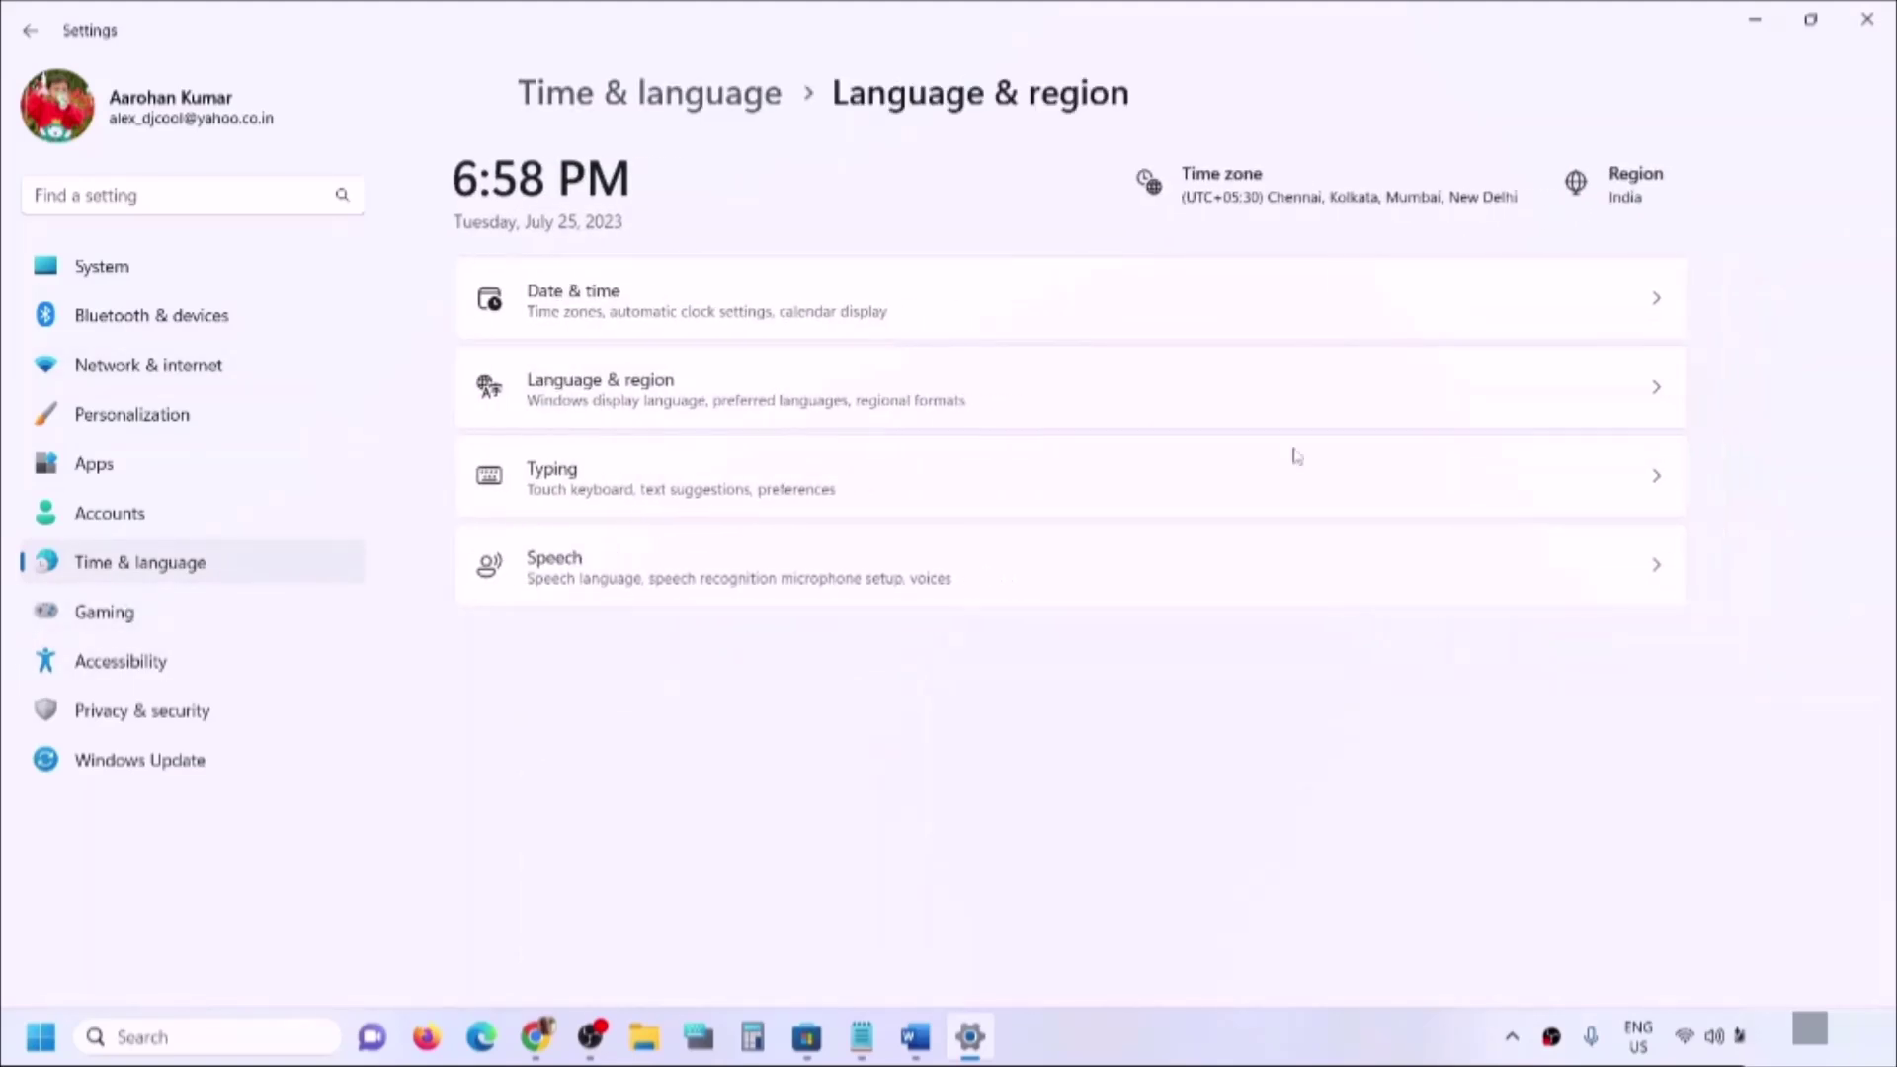
{"action": "left_click", "coordinate": [1588, 717]}
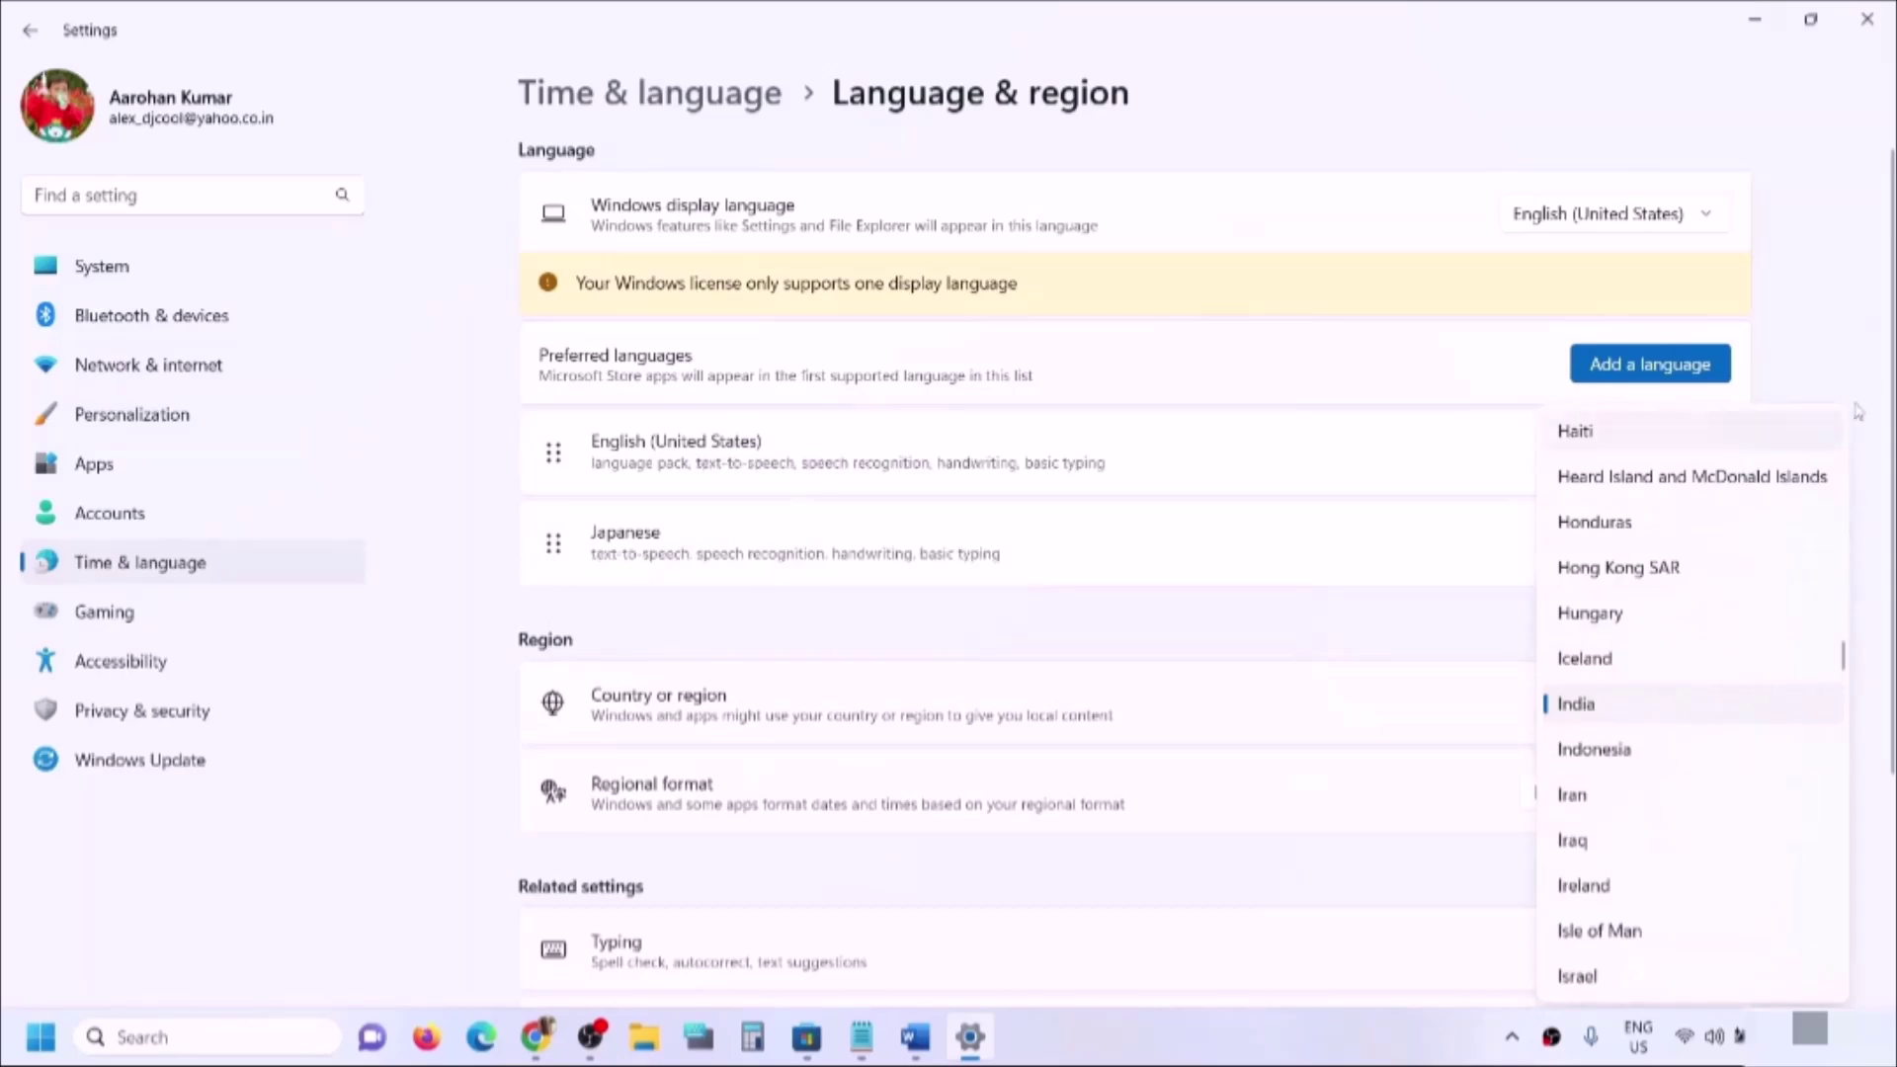
{"action": "left_click", "coordinate": [1585, 717]}
{"action": "left_click", "coordinate": [1867, 17]}
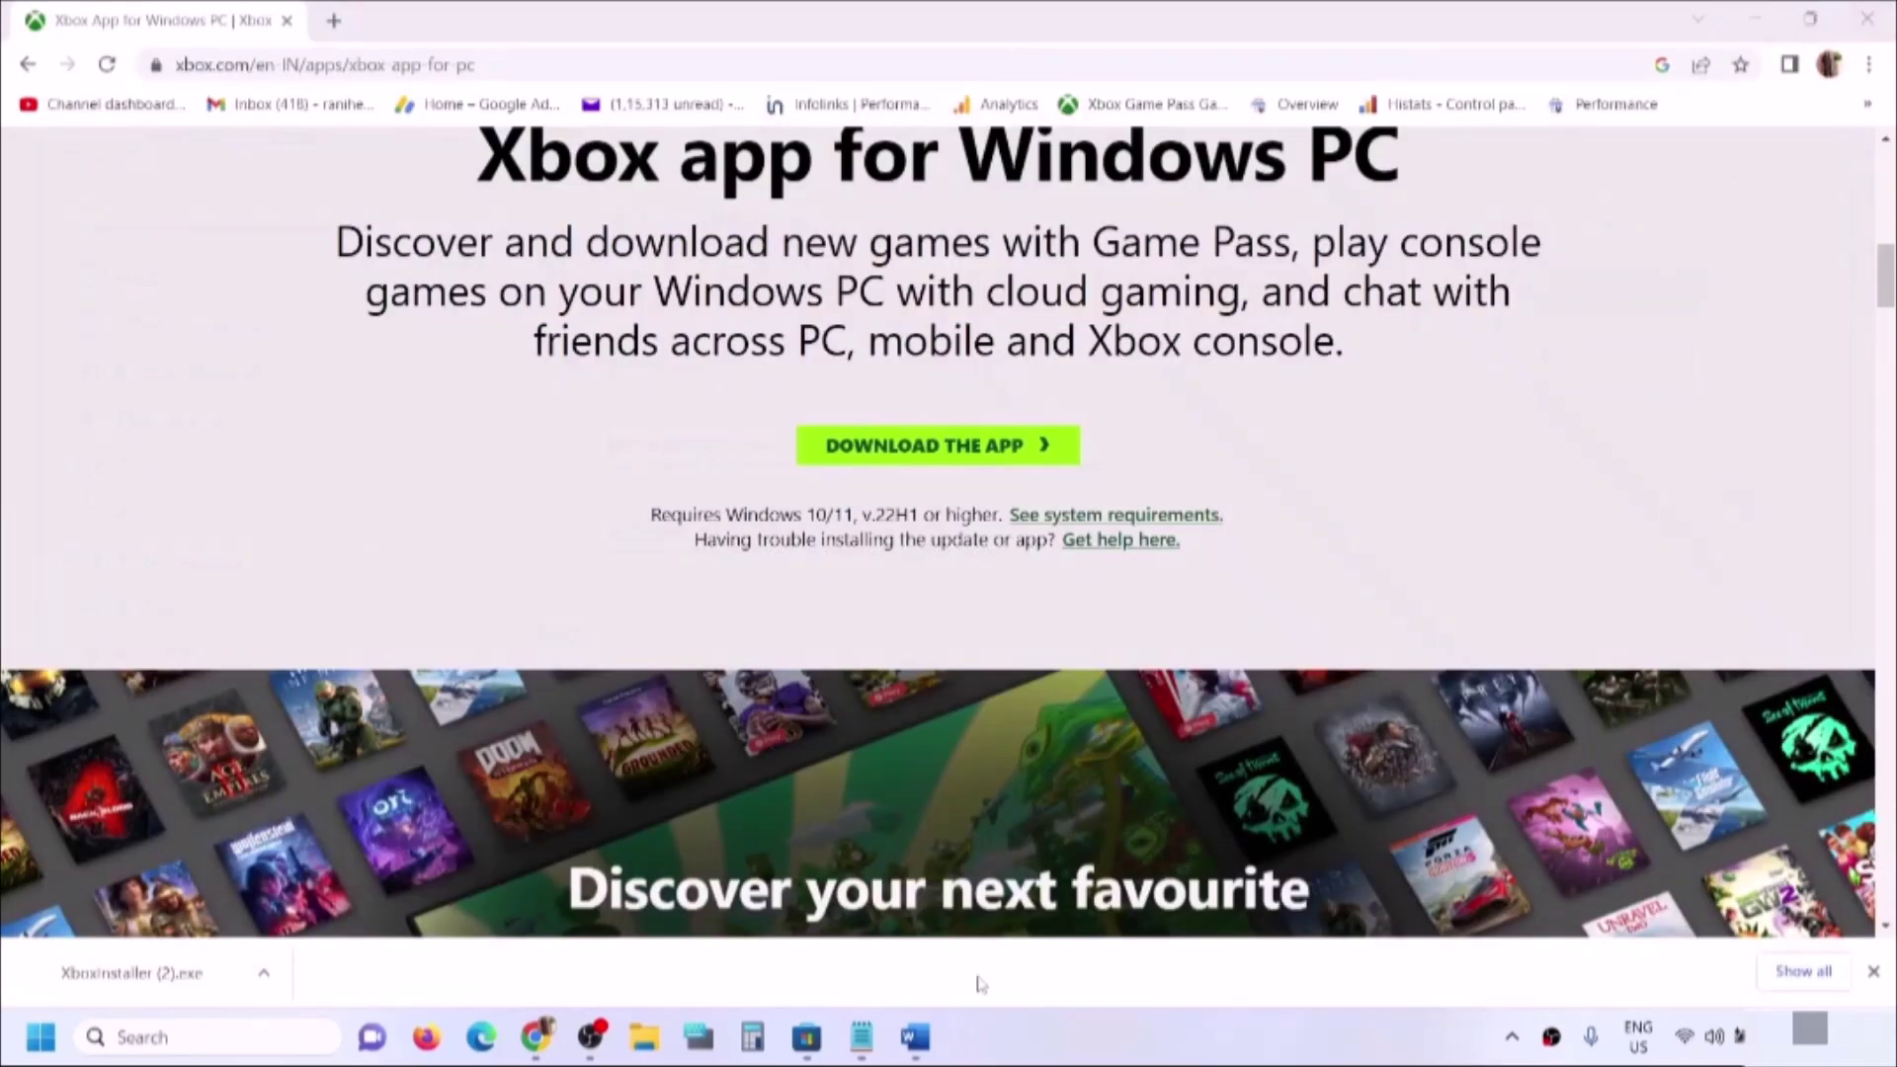
{"action": "left_click", "coordinate": [915, 1037]}
{"action": "scroll", "coordinate": [611, 613], "scroll_direction": "down", "scroll_amount": 3}
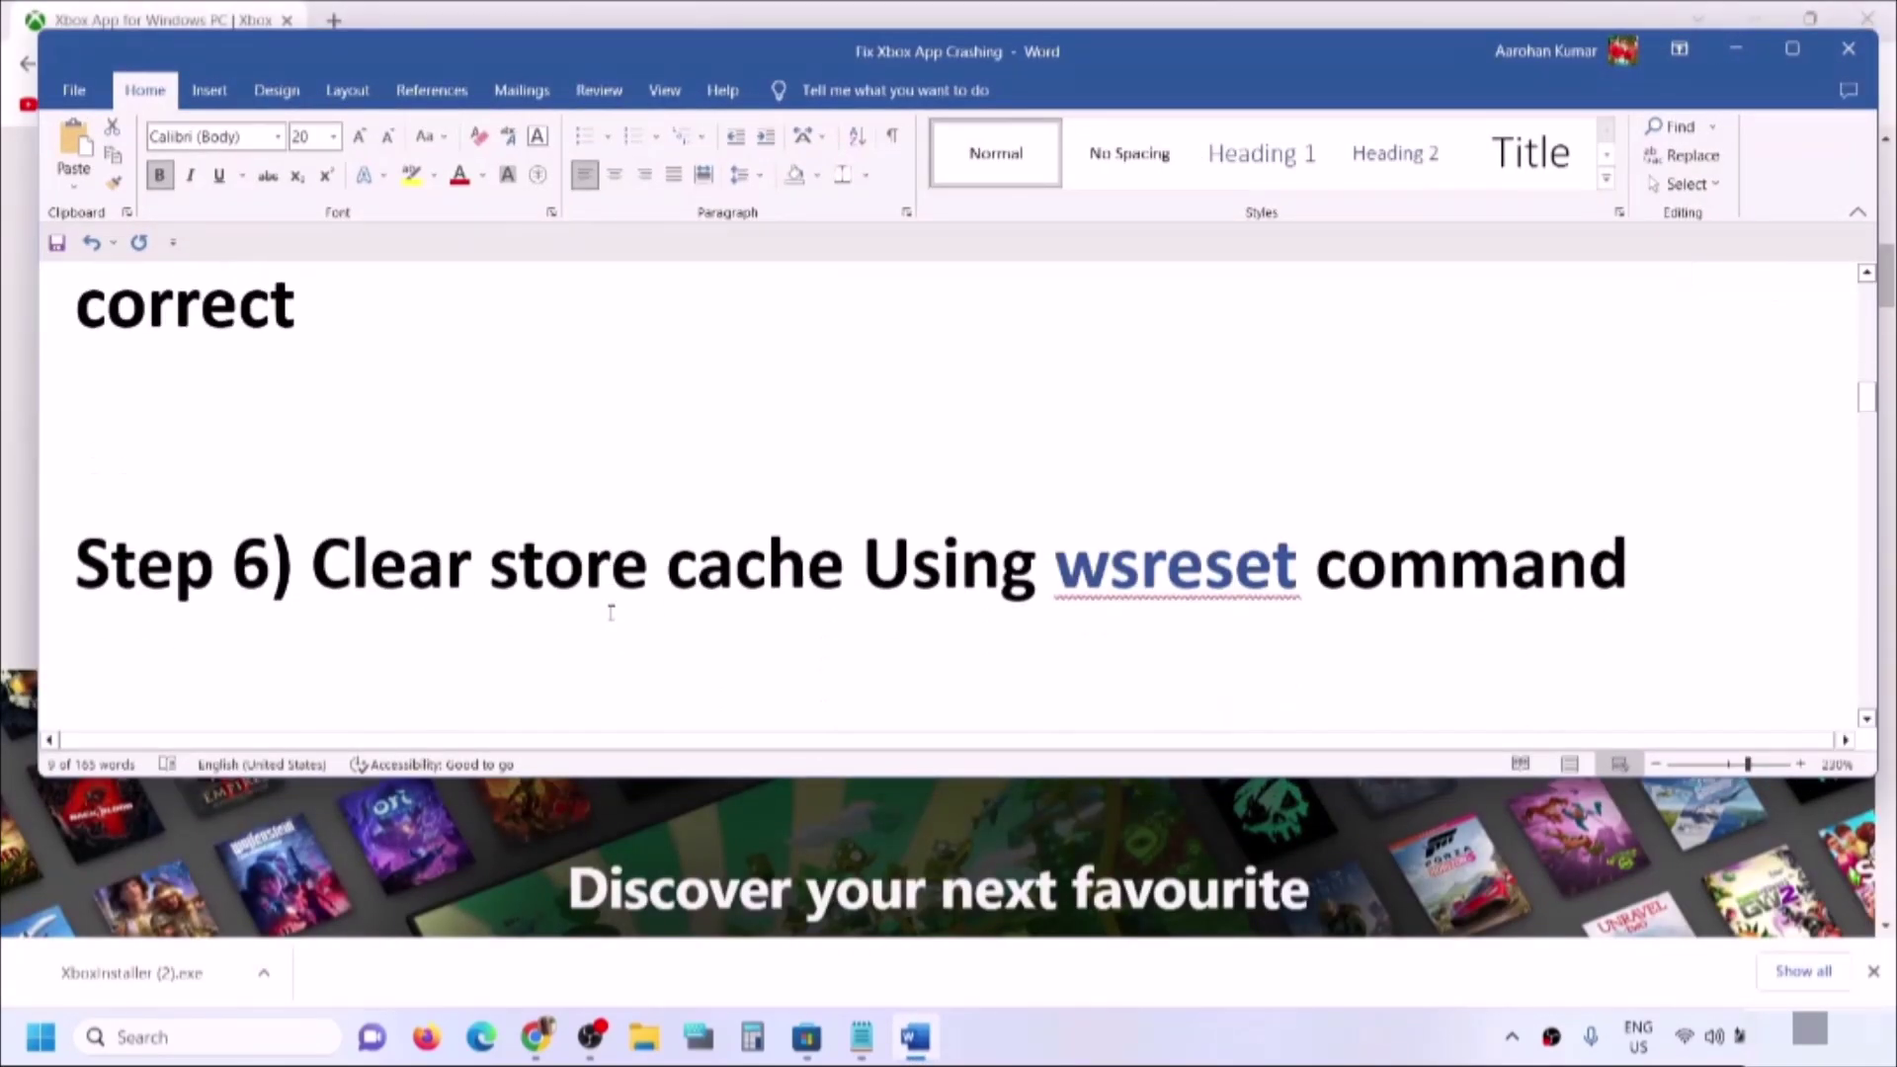
{"action": "left_click_drag", "start_coordinate": [323, 555], "coordinate": [1312, 568]}
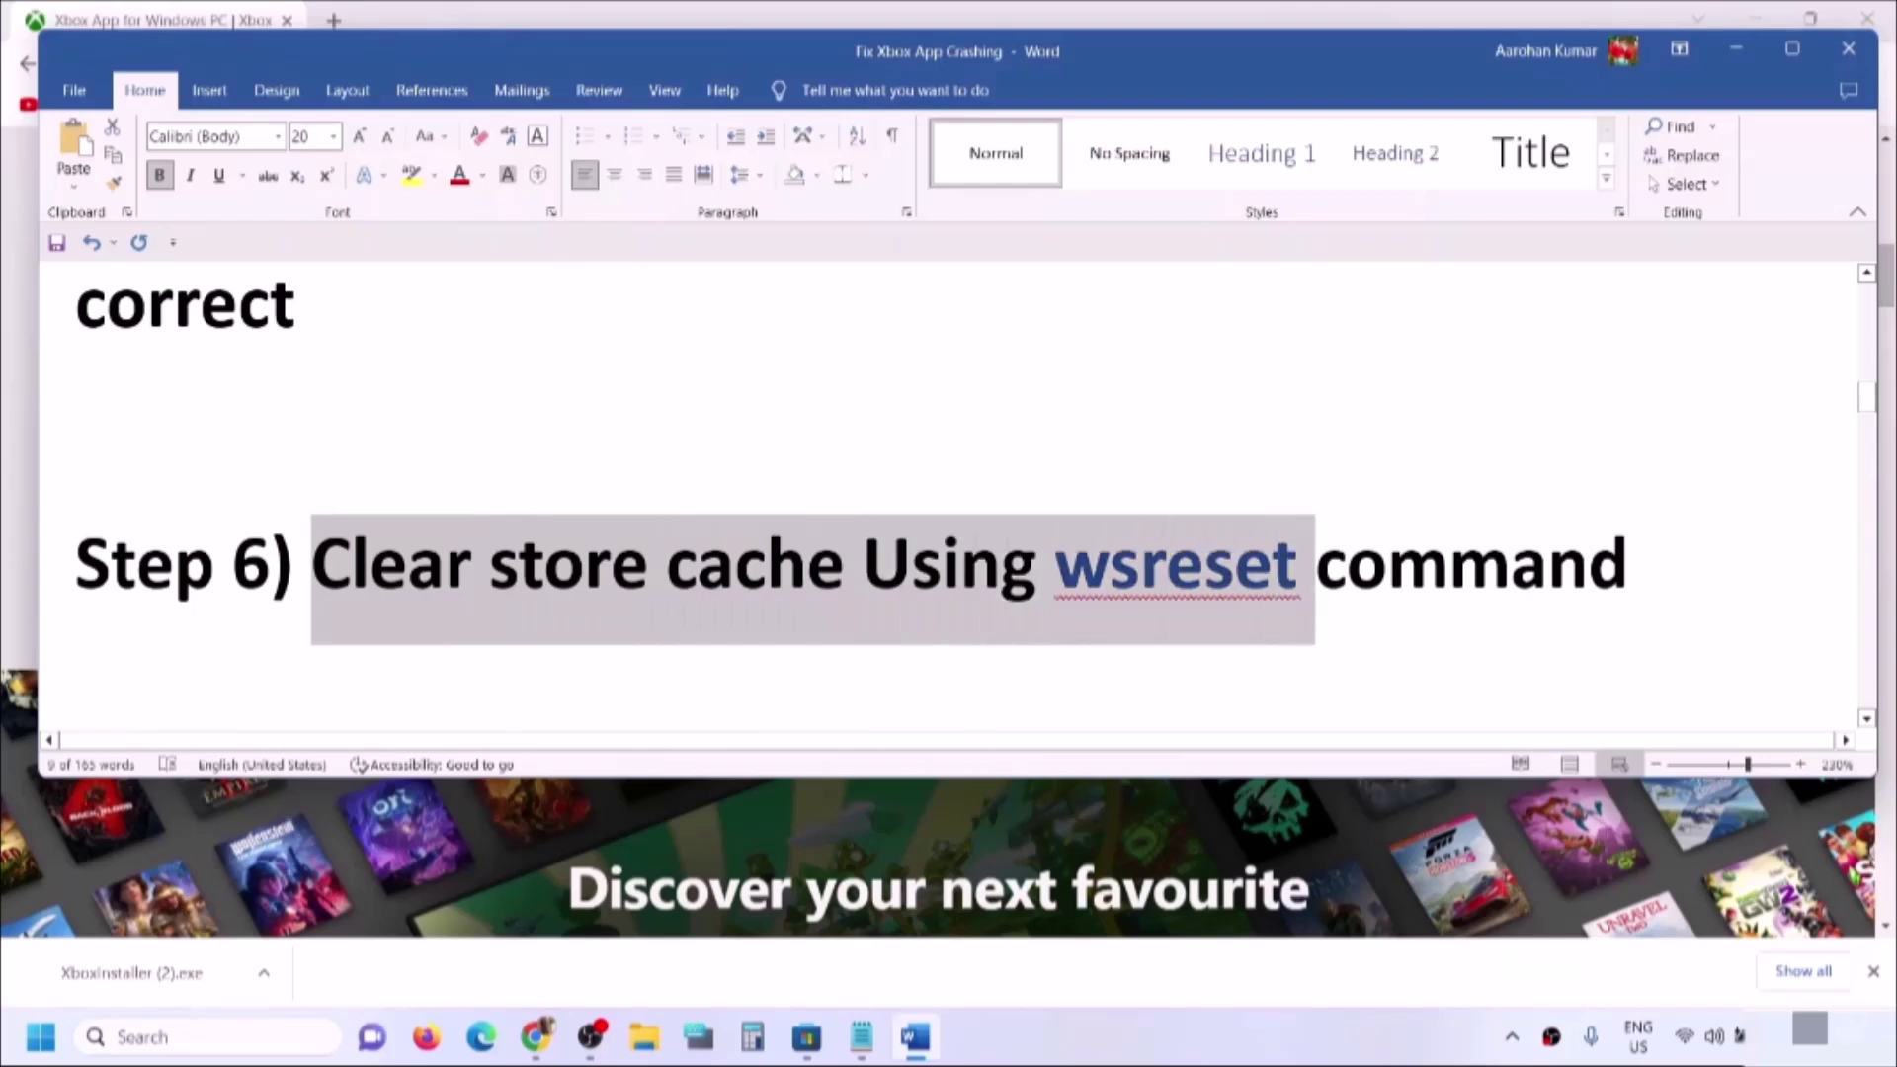
Run wsreset from Windows search to clear the Microsoft Store cache
{"action": "left_click", "coordinate": [1180, 591]}
{"action": "double_click", "coordinate": [1180, 583]}
{"action": "key", "text": "ctrl+c"}
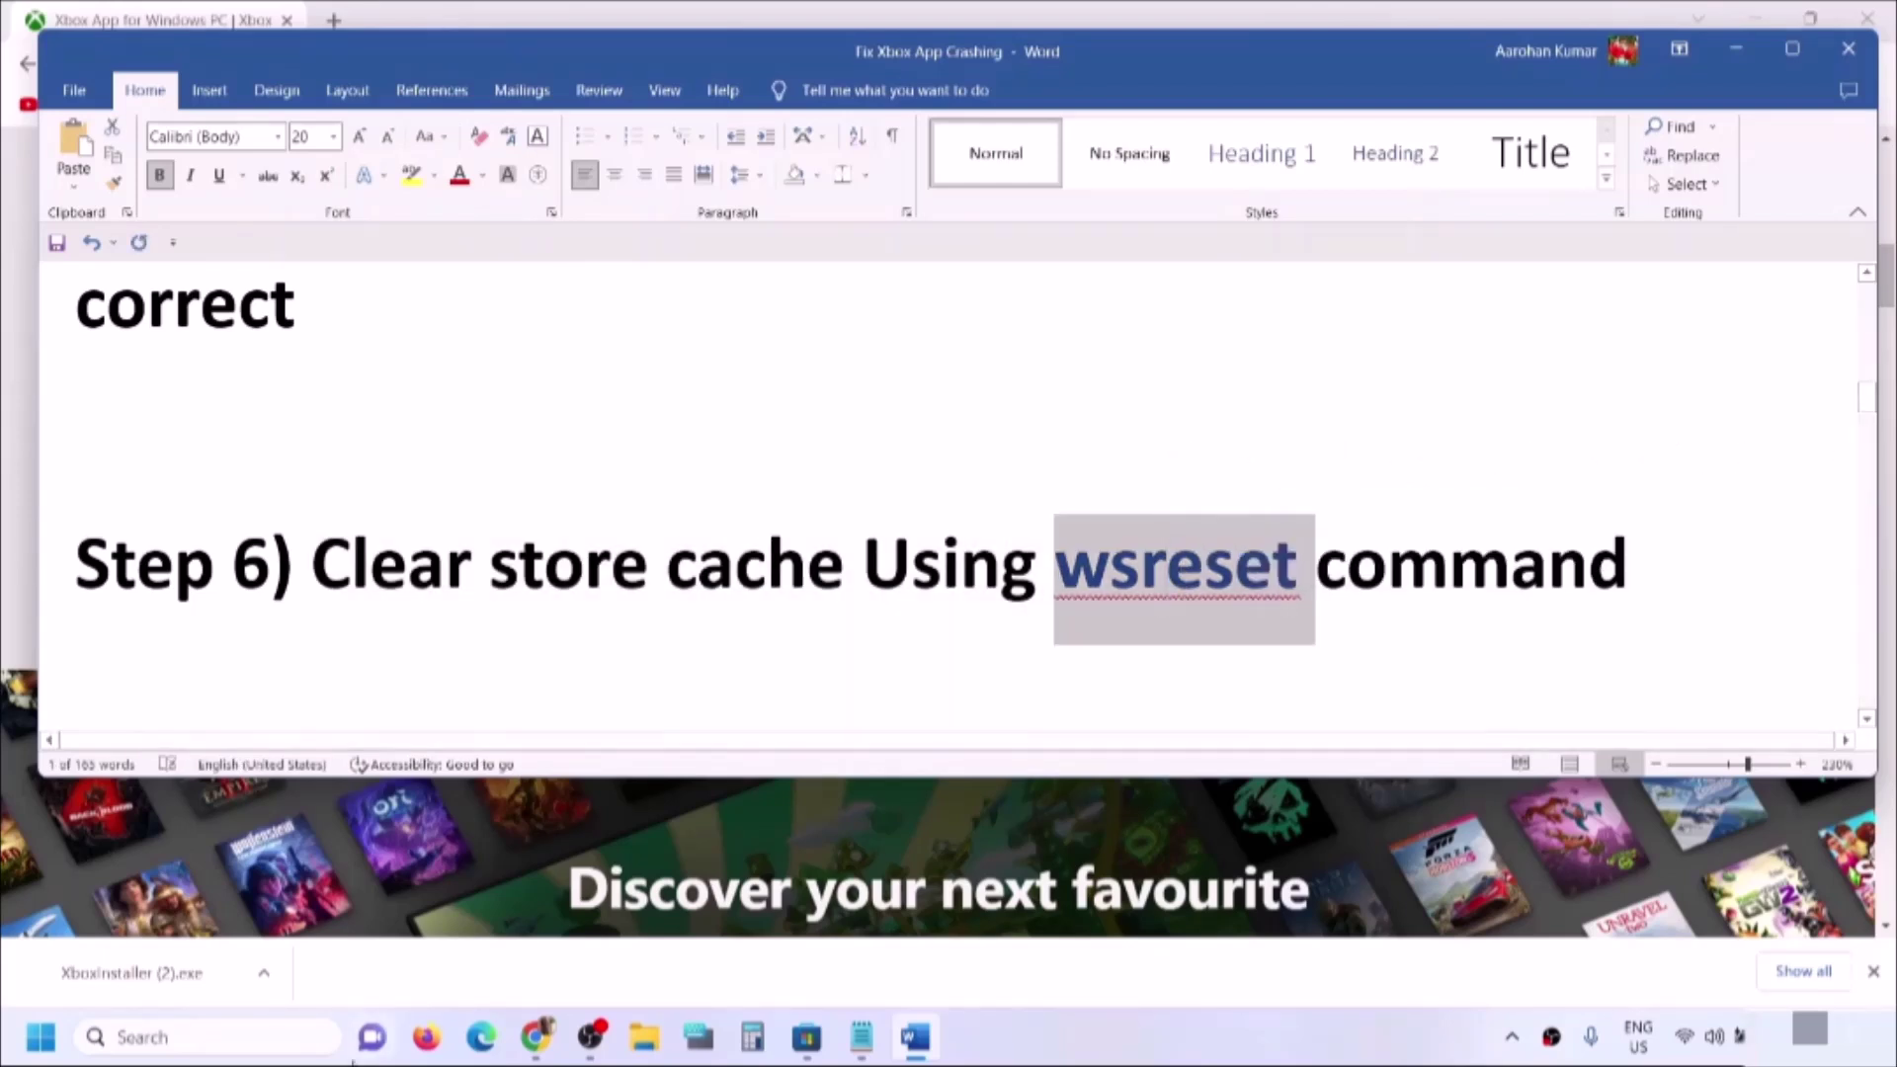
{"action": "left_click", "coordinate": [148, 1038]}
{"action": "key", "text": "ctrl+v"}
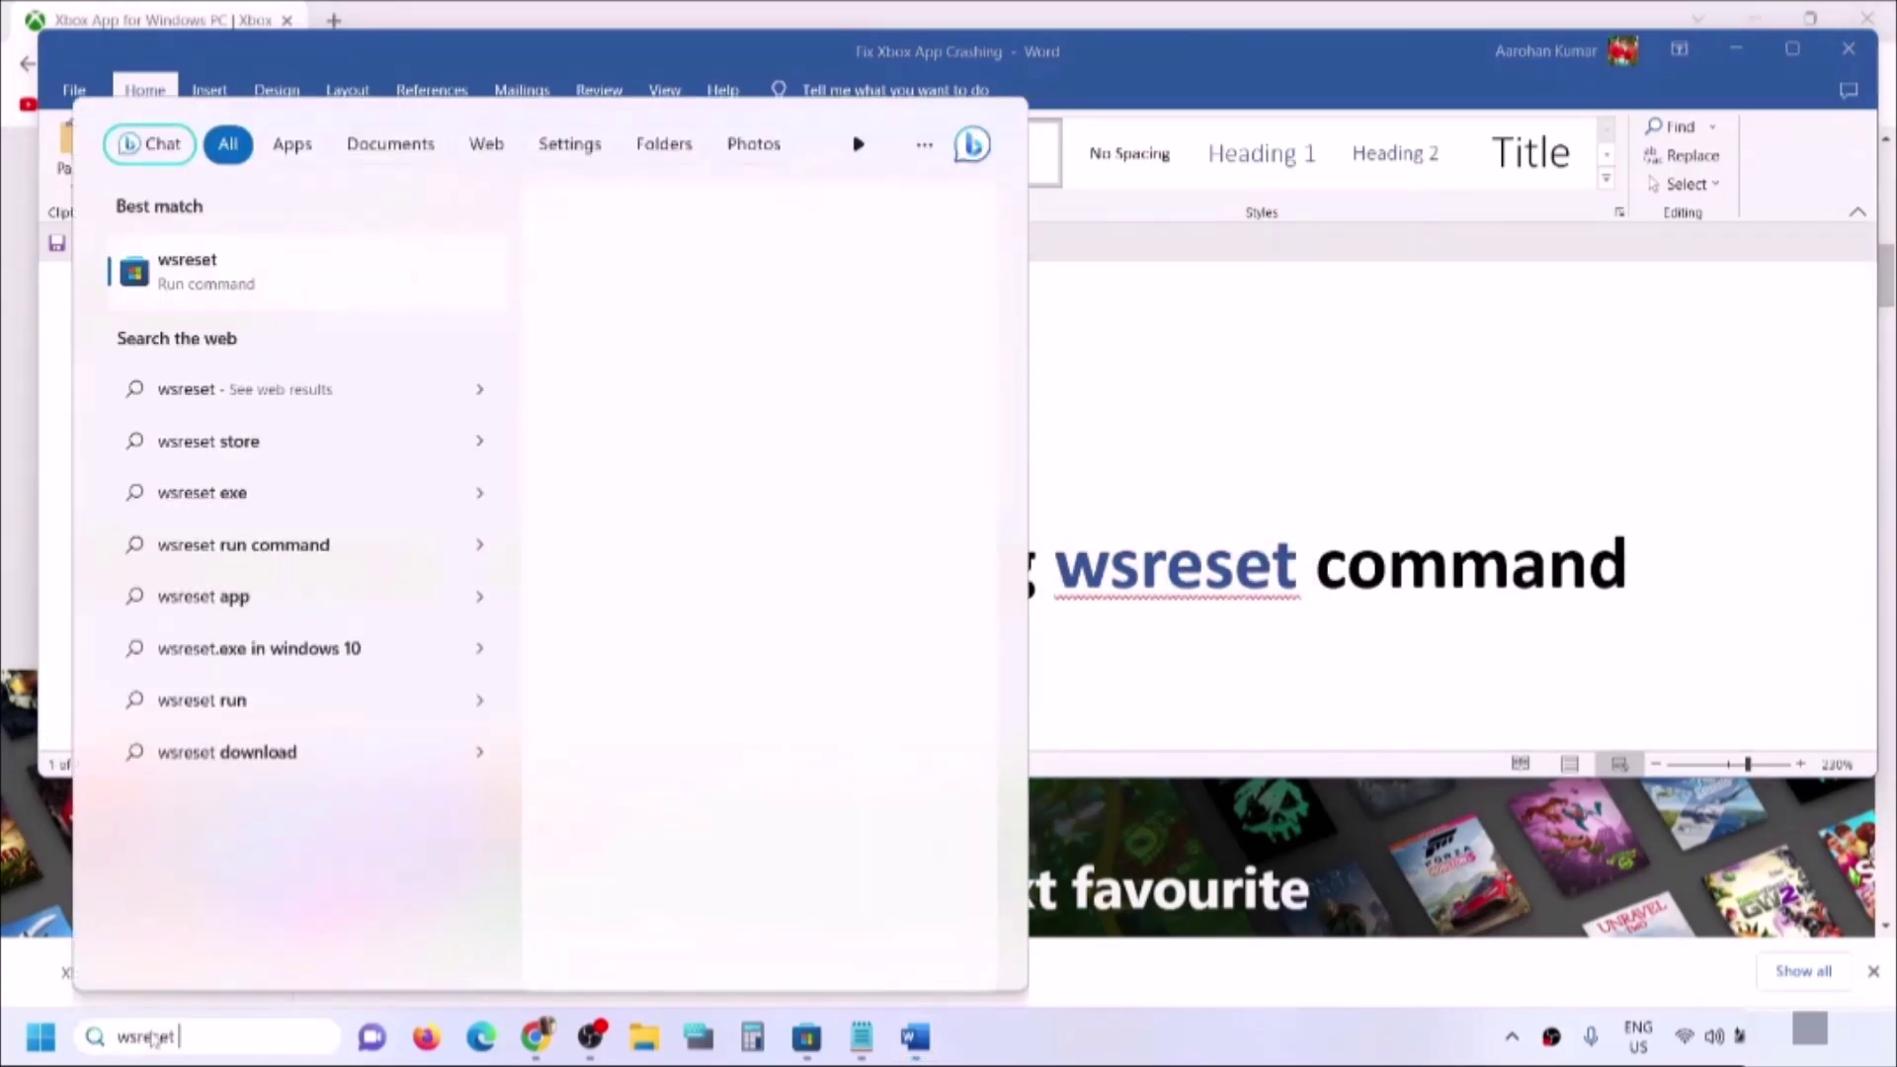
{"action": "left_click", "coordinate": [226, 278]}
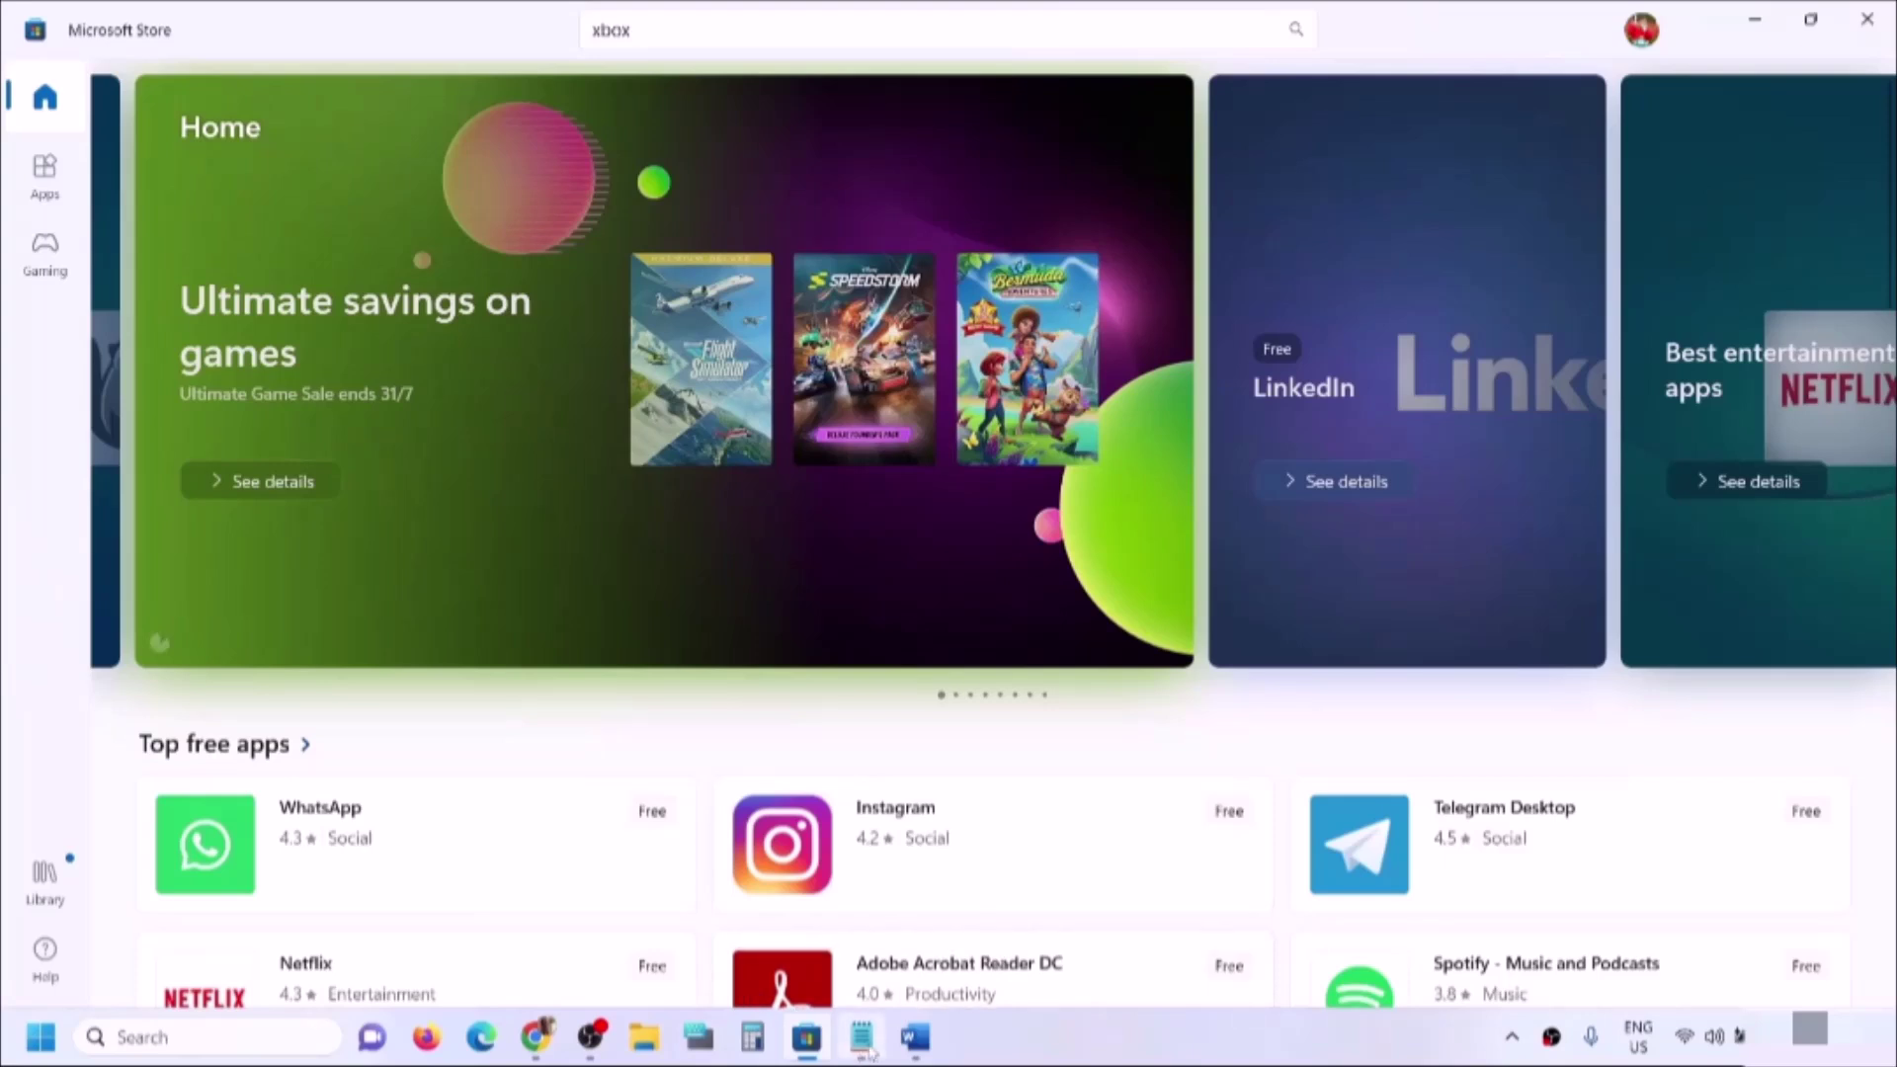
{"action": "left_click", "coordinate": [915, 1037]}
{"action": "scroll", "coordinate": [640, 674], "scroll_direction": "down", "scroll_amount": 3}
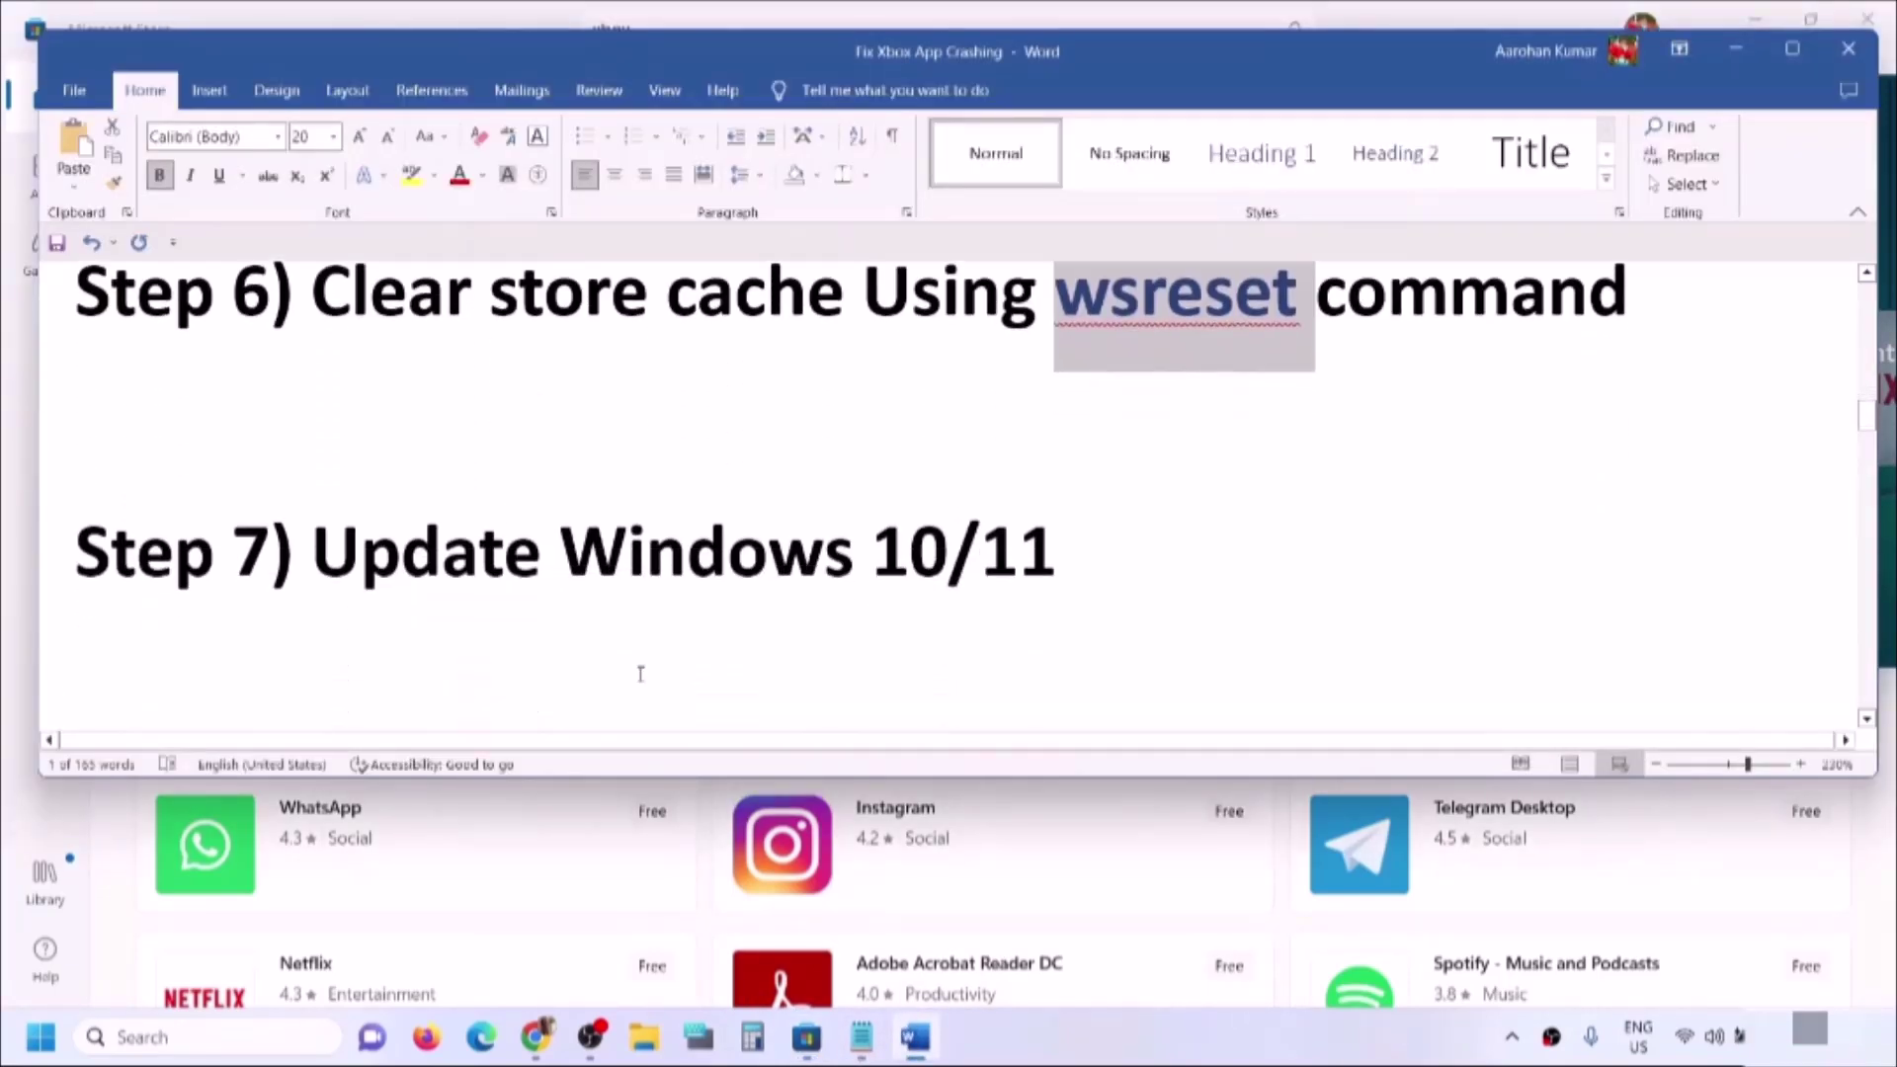
Select the Step 7 heading and start a Windows Update check from Settings
{"action": "triple_click", "coordinate": [693, 534]}
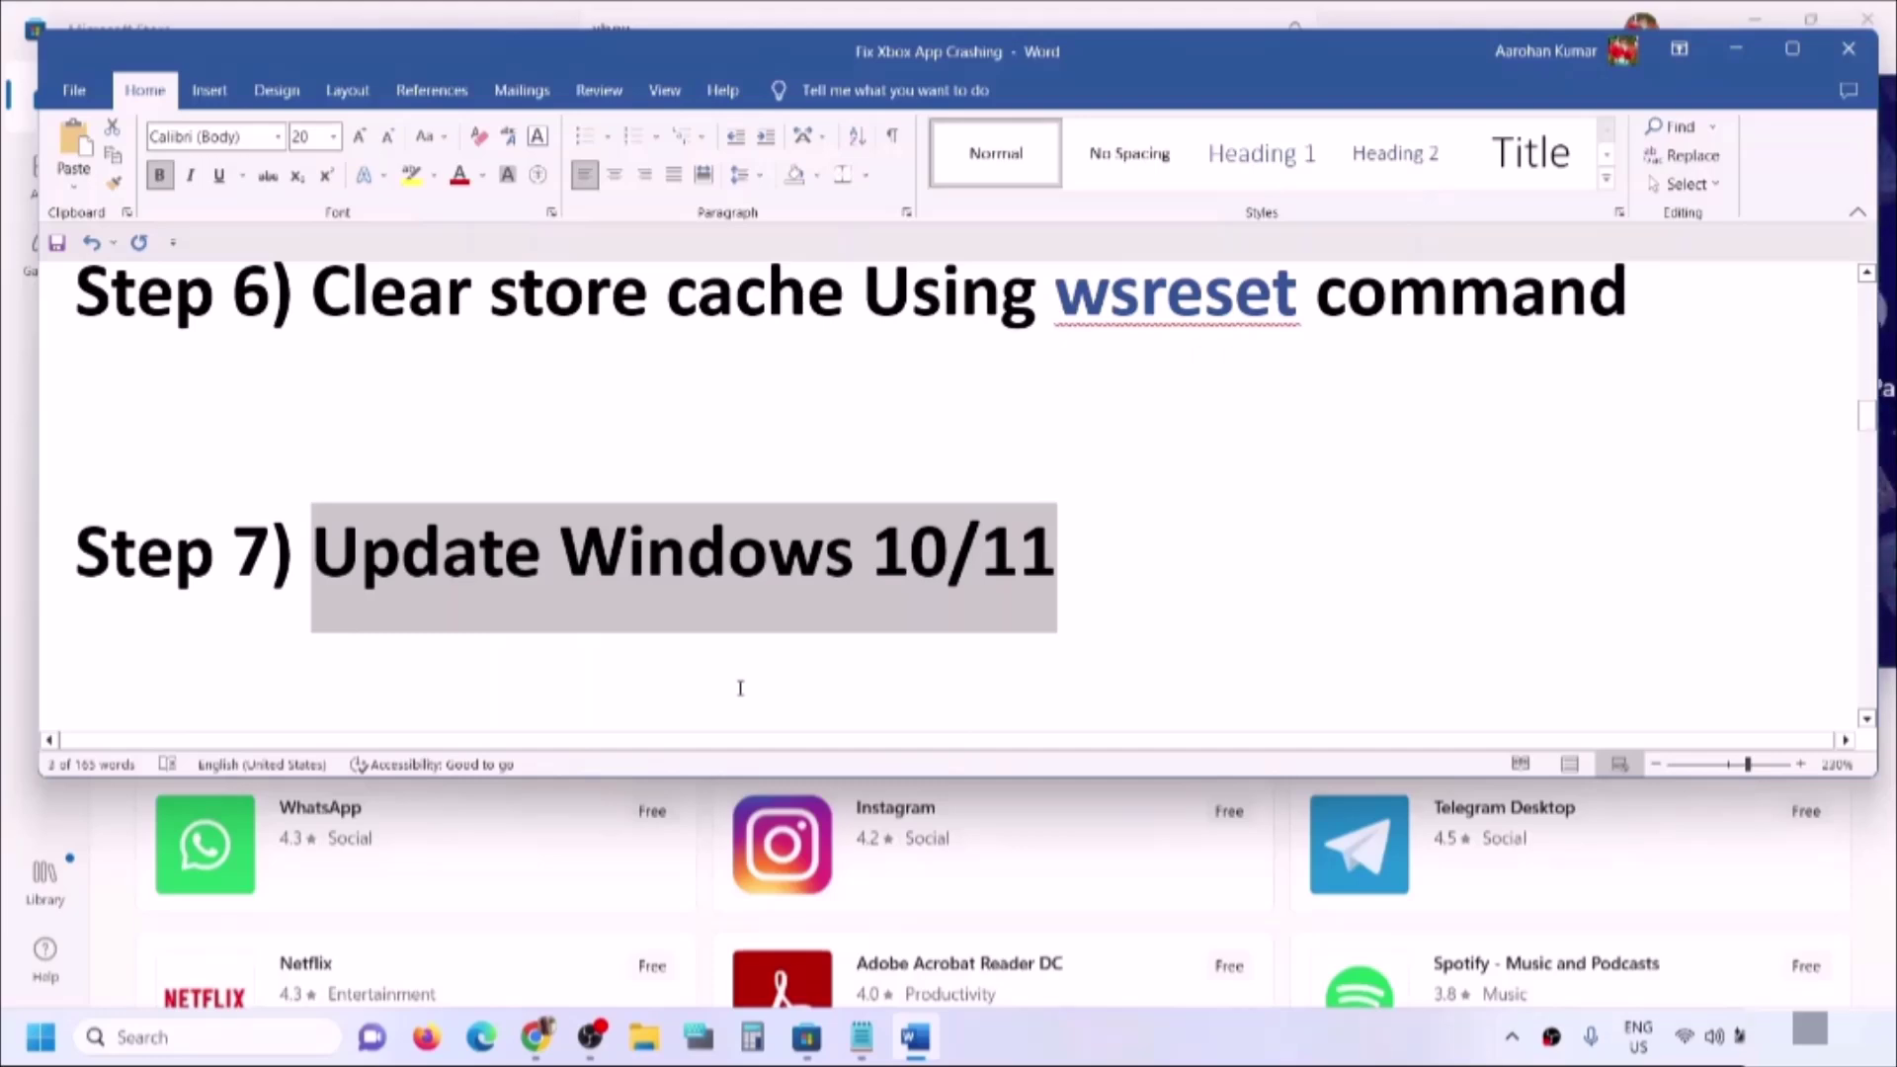
{"action": "key", "text": "super+i"}
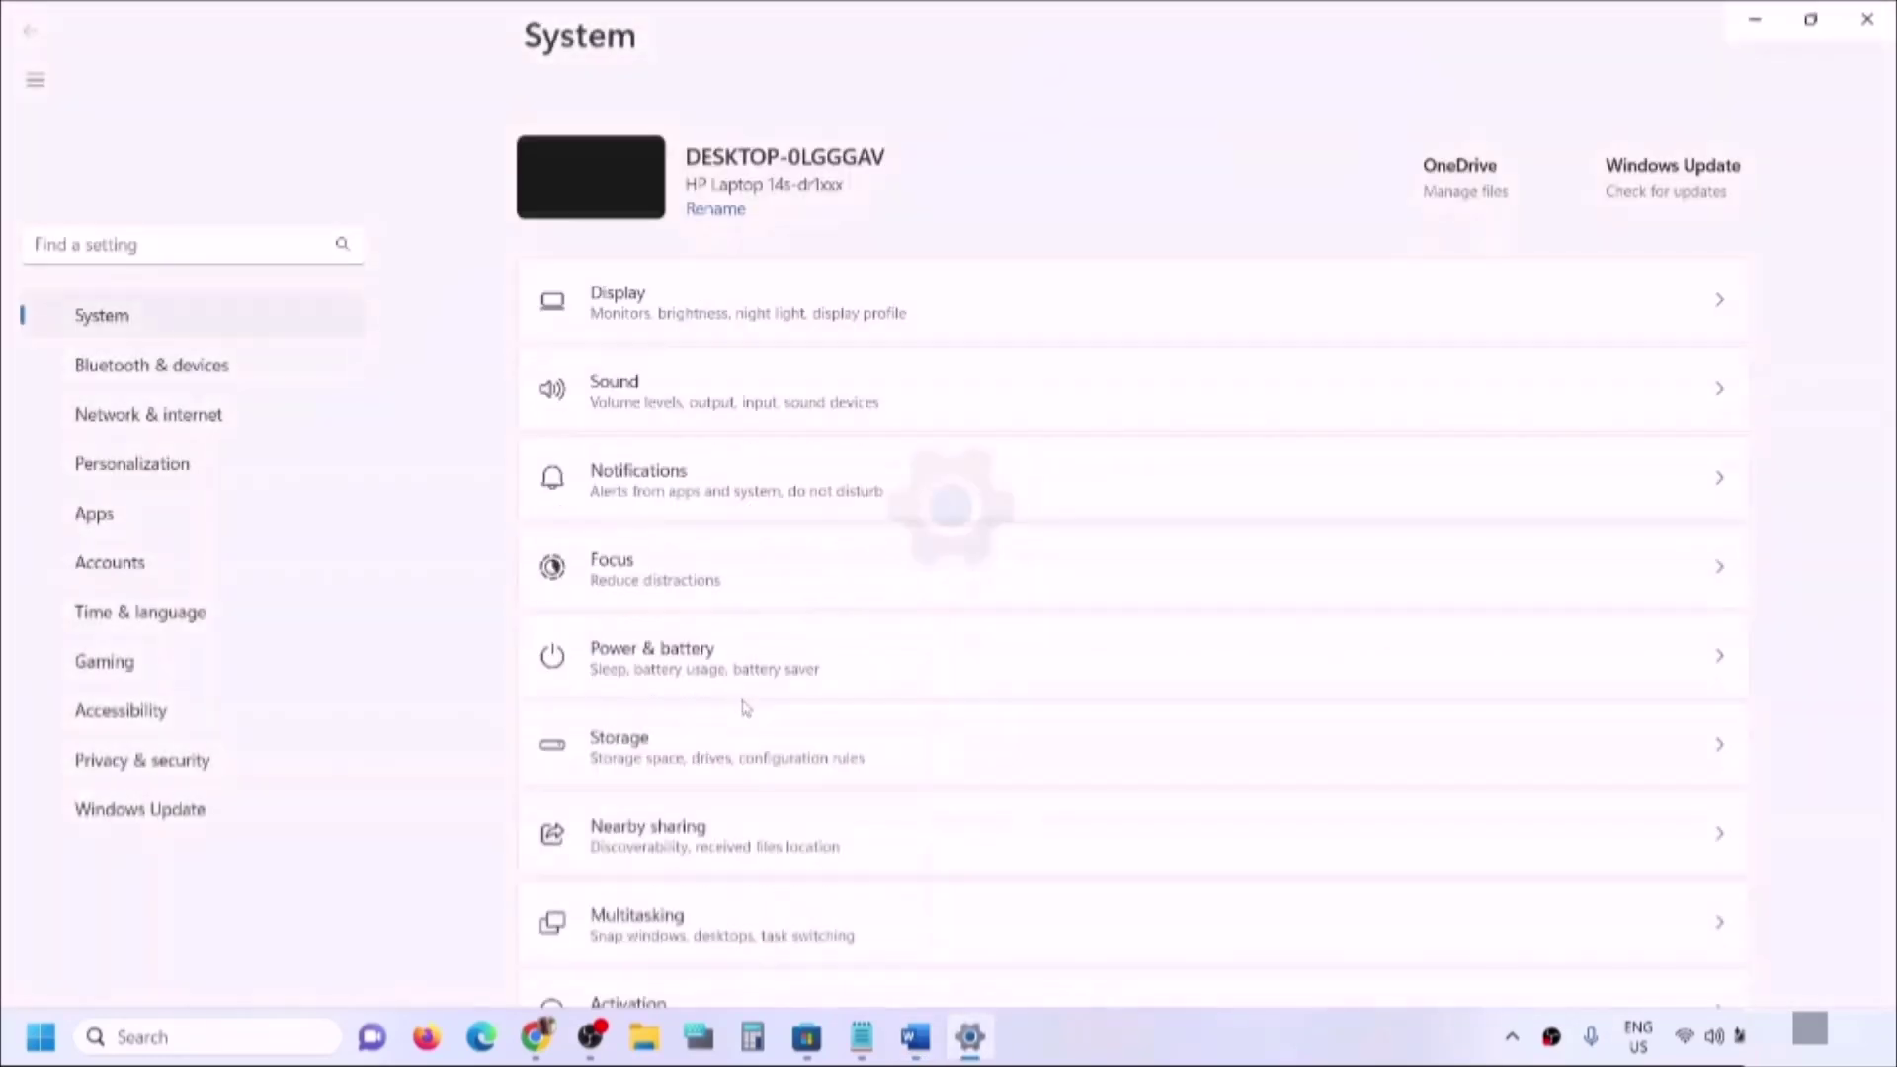
{"action": "left_click", "coordinate": [85, 764]}
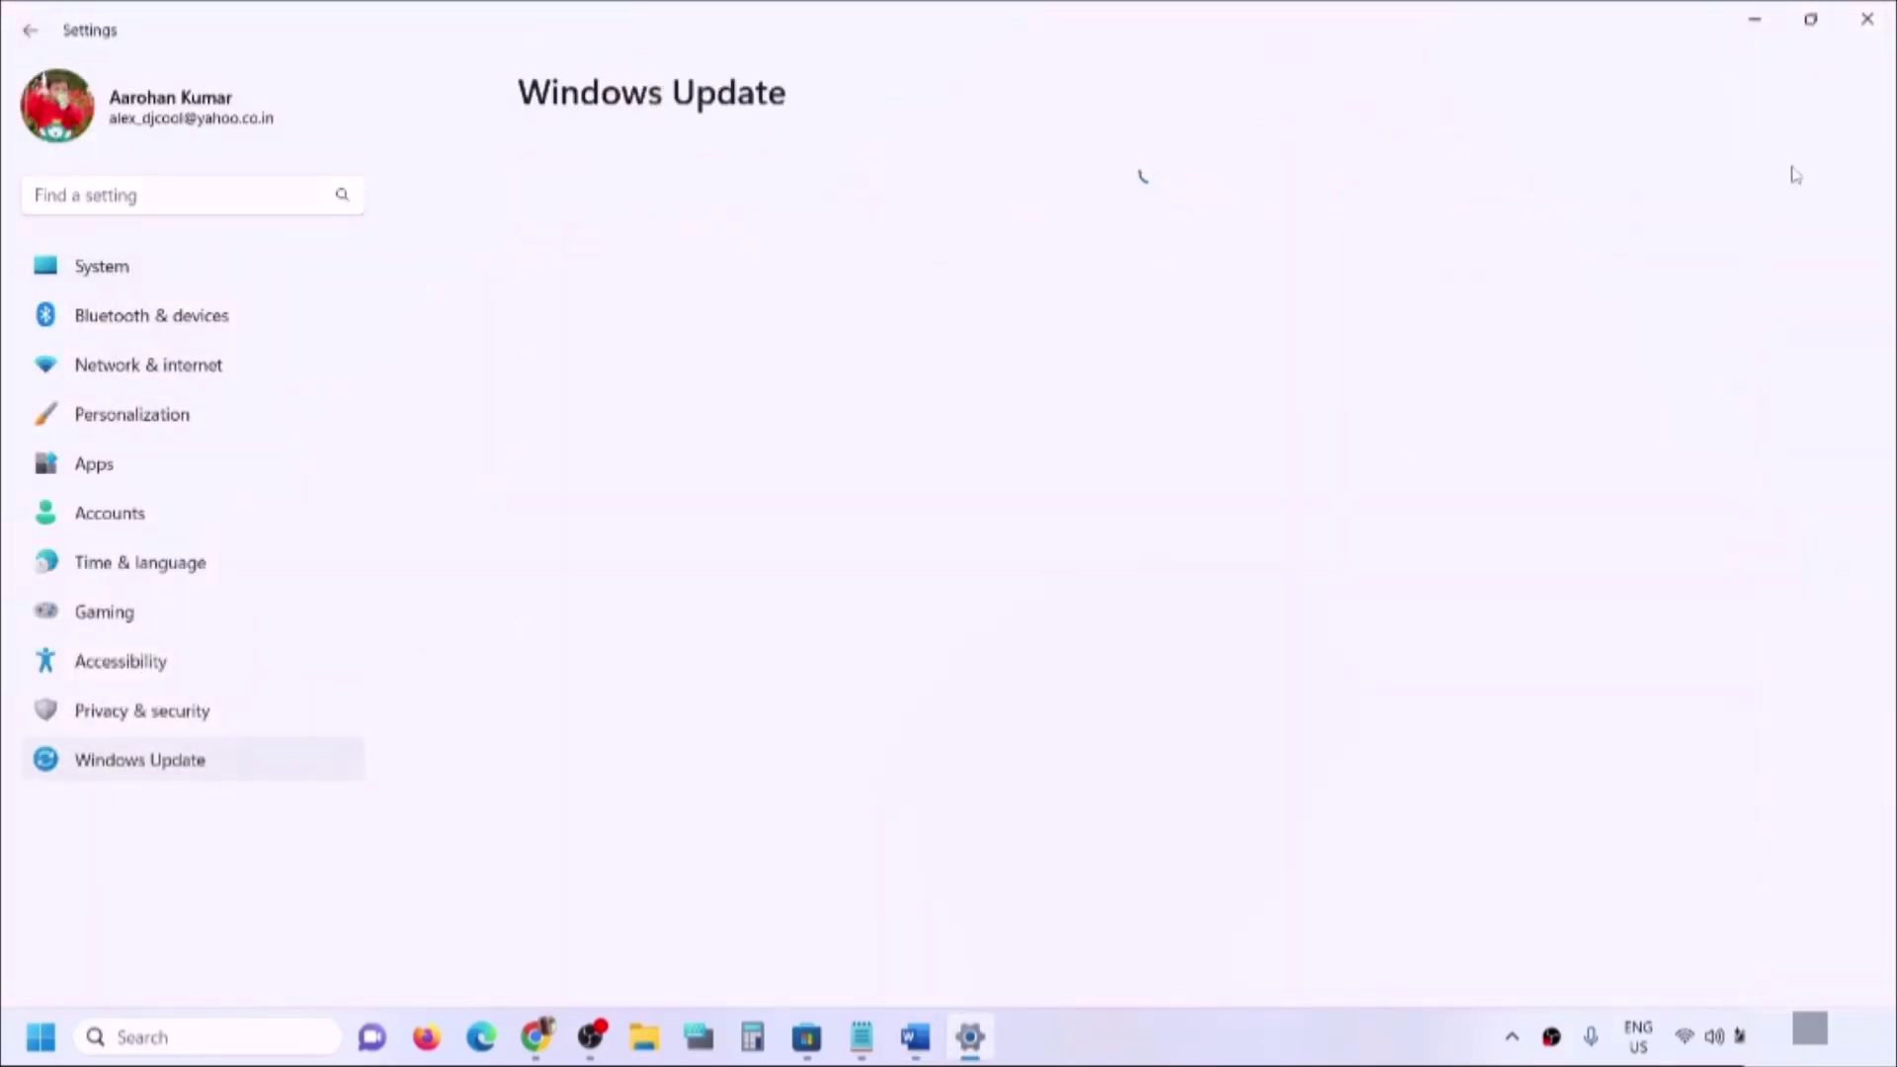
{"action": "left_click", "coordinate": [1668, 209]}
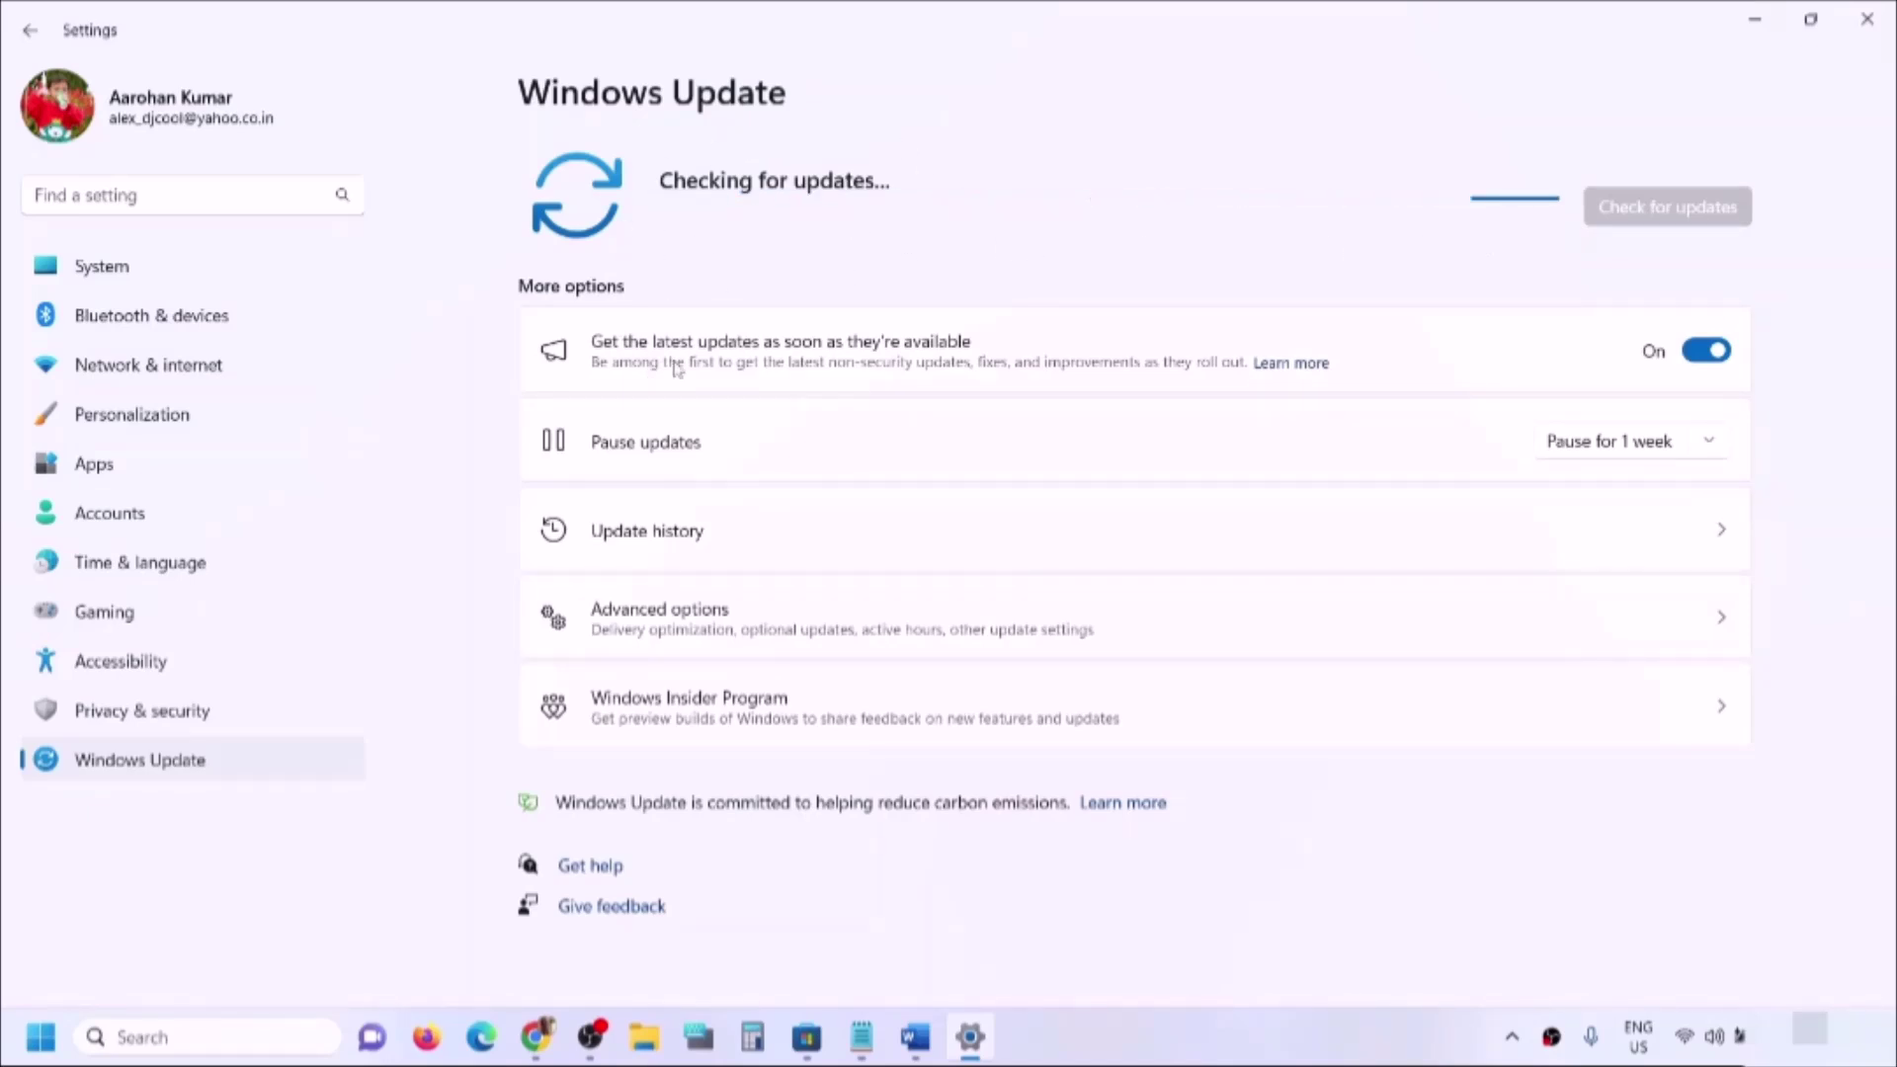
Copy the Xbox Identity Provider store link from the guide's service list
{"action": "left_click", "coordinate": [929, 1055]}
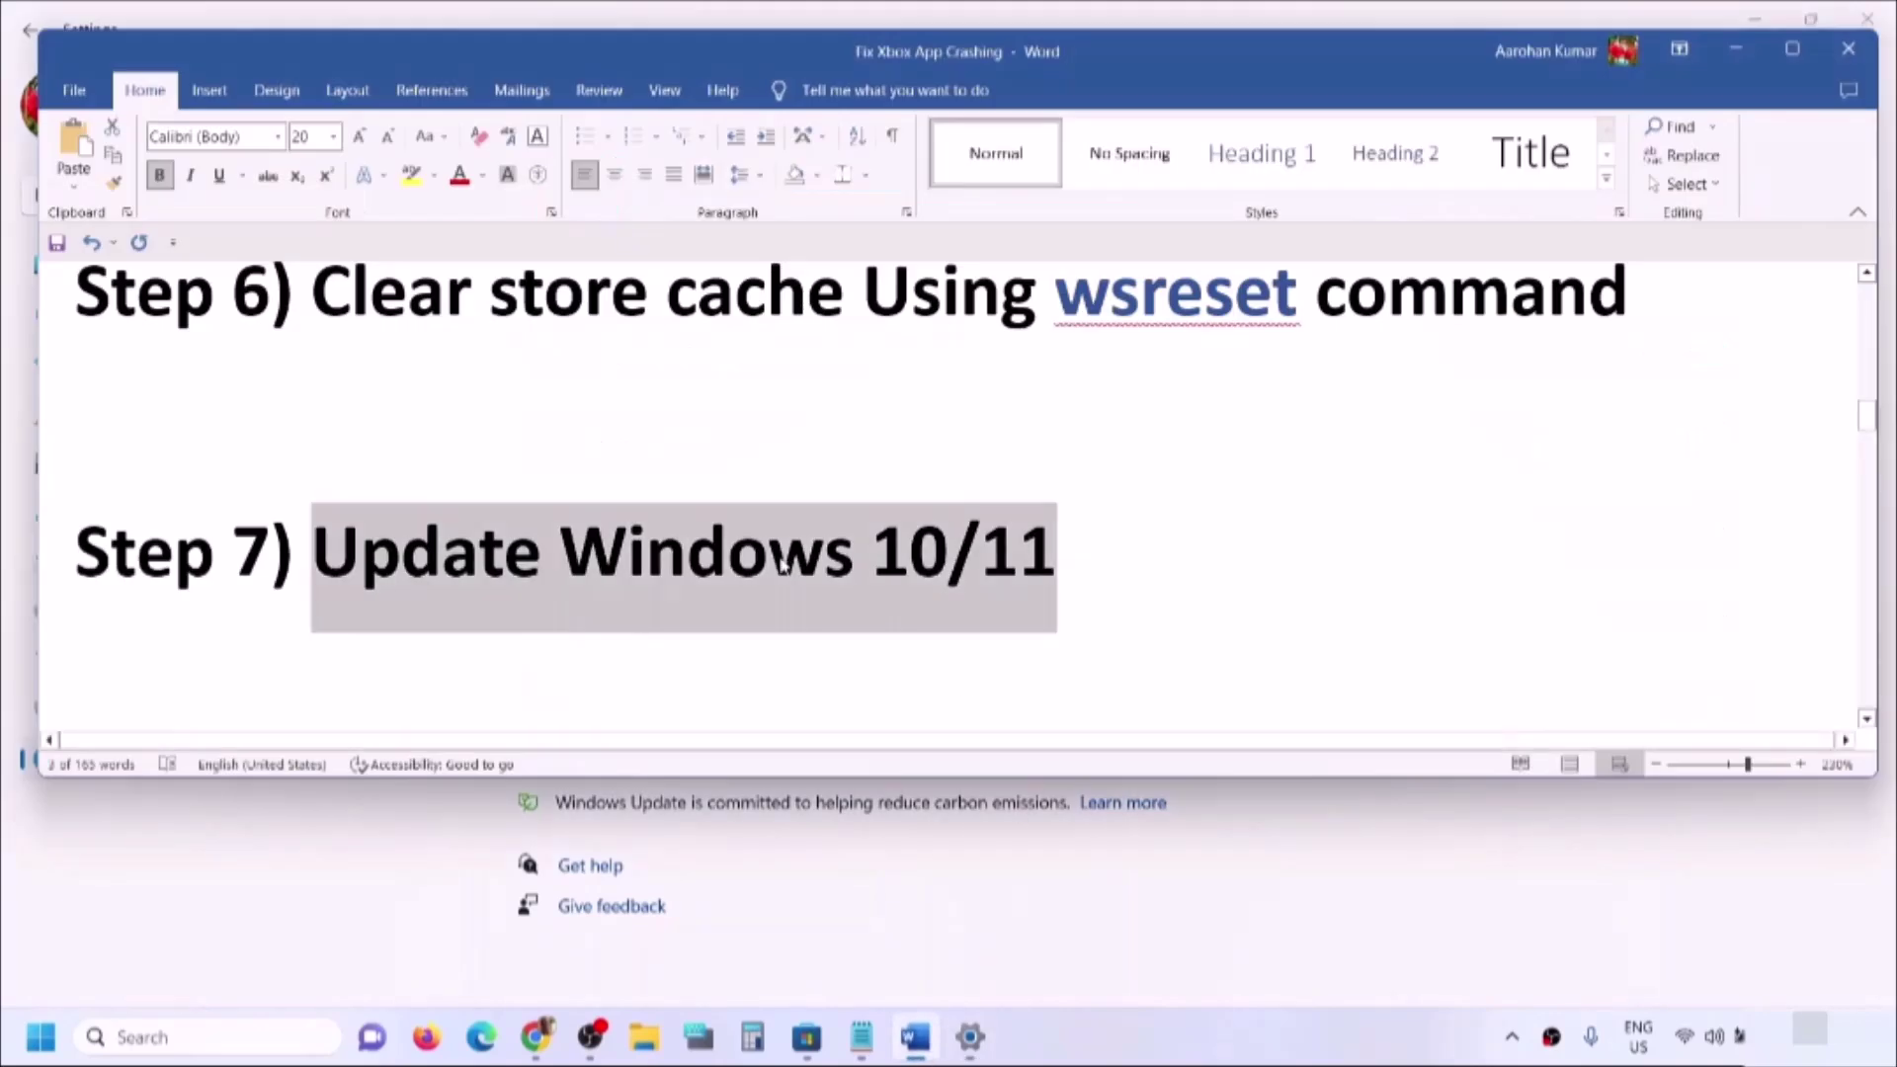
{"action": "scroll", "coordinate": [781, 563], "scroll_direction": "down", "scroll_amount": 3}
{"action": "scroll", "coordinate": [781, 563], "scroll_direction": "down", "scroll_amount": 2}
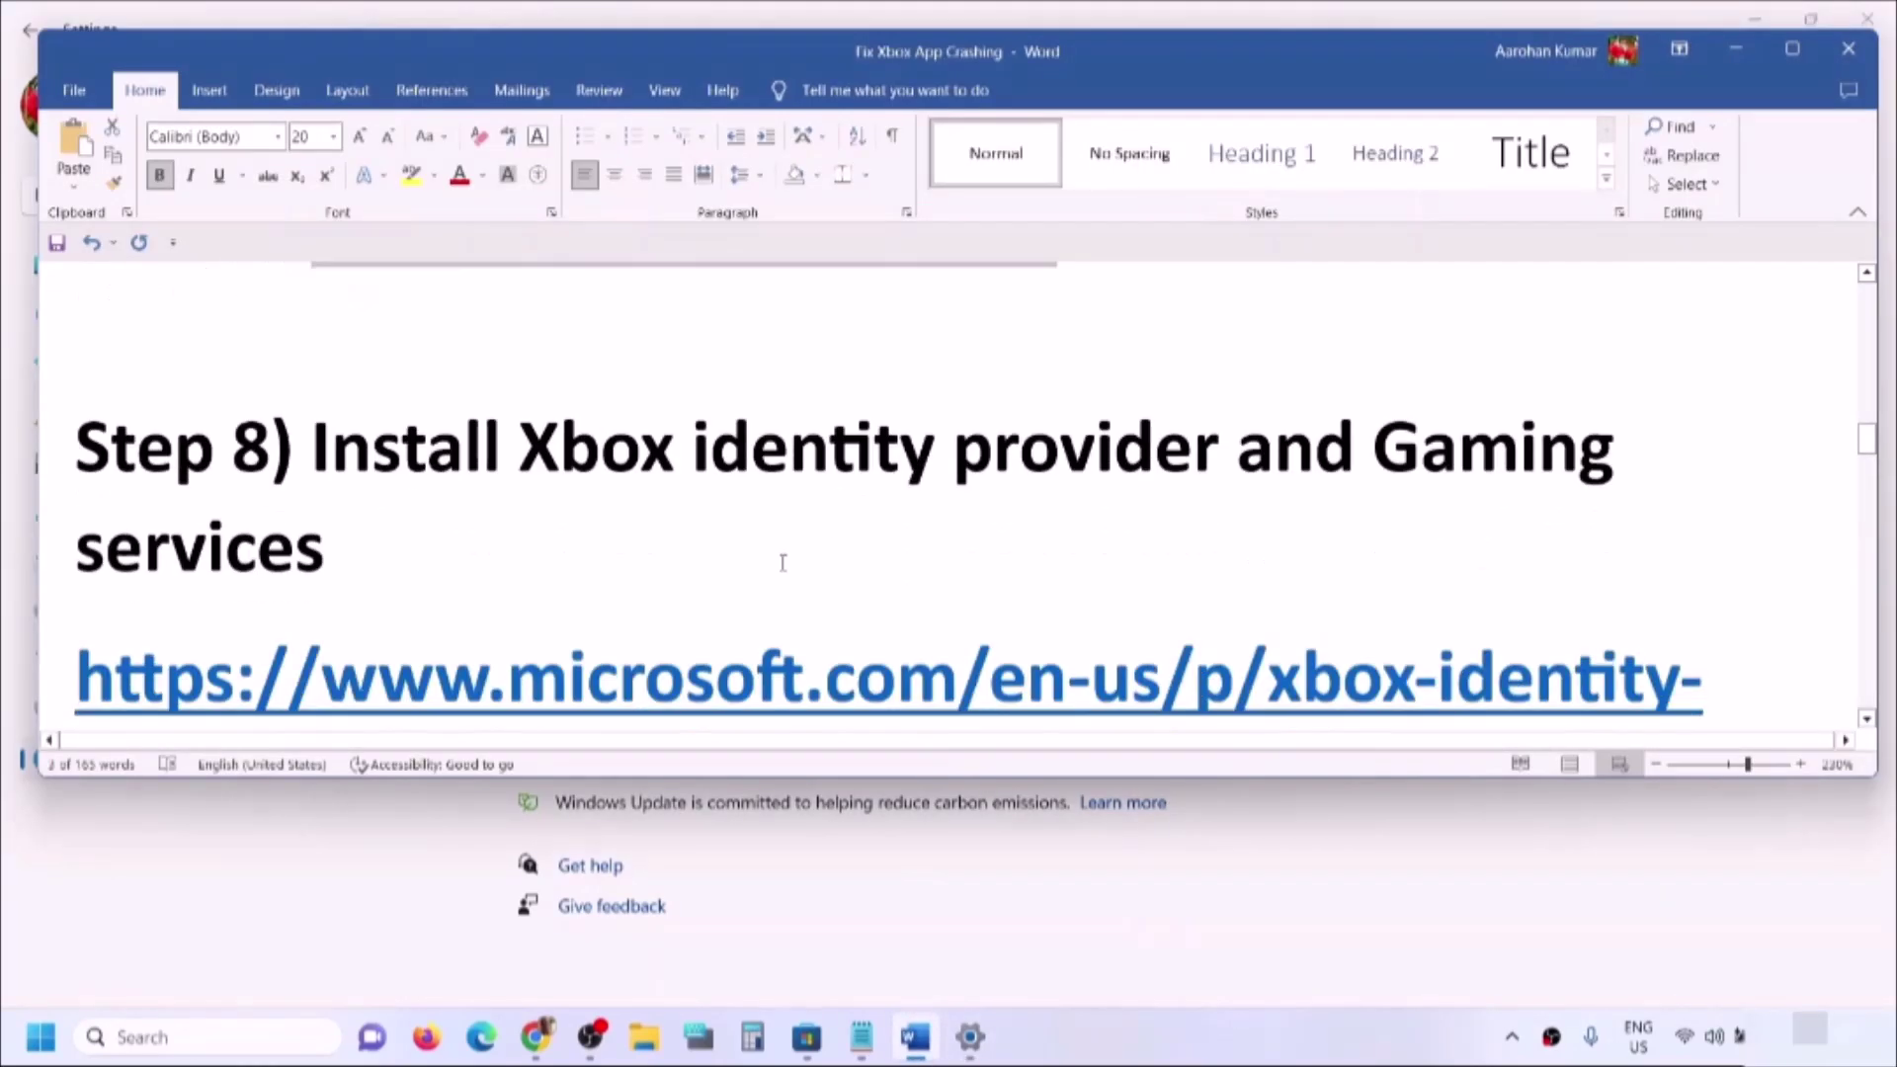
{"action": "left_click_drag", "start_coordinate": [522, 405], "coordinate": [504, 514]}
{"action": "scroll", "coordinate": [504, 514], "scroll_direction": "down", "scroll_amount": 3}
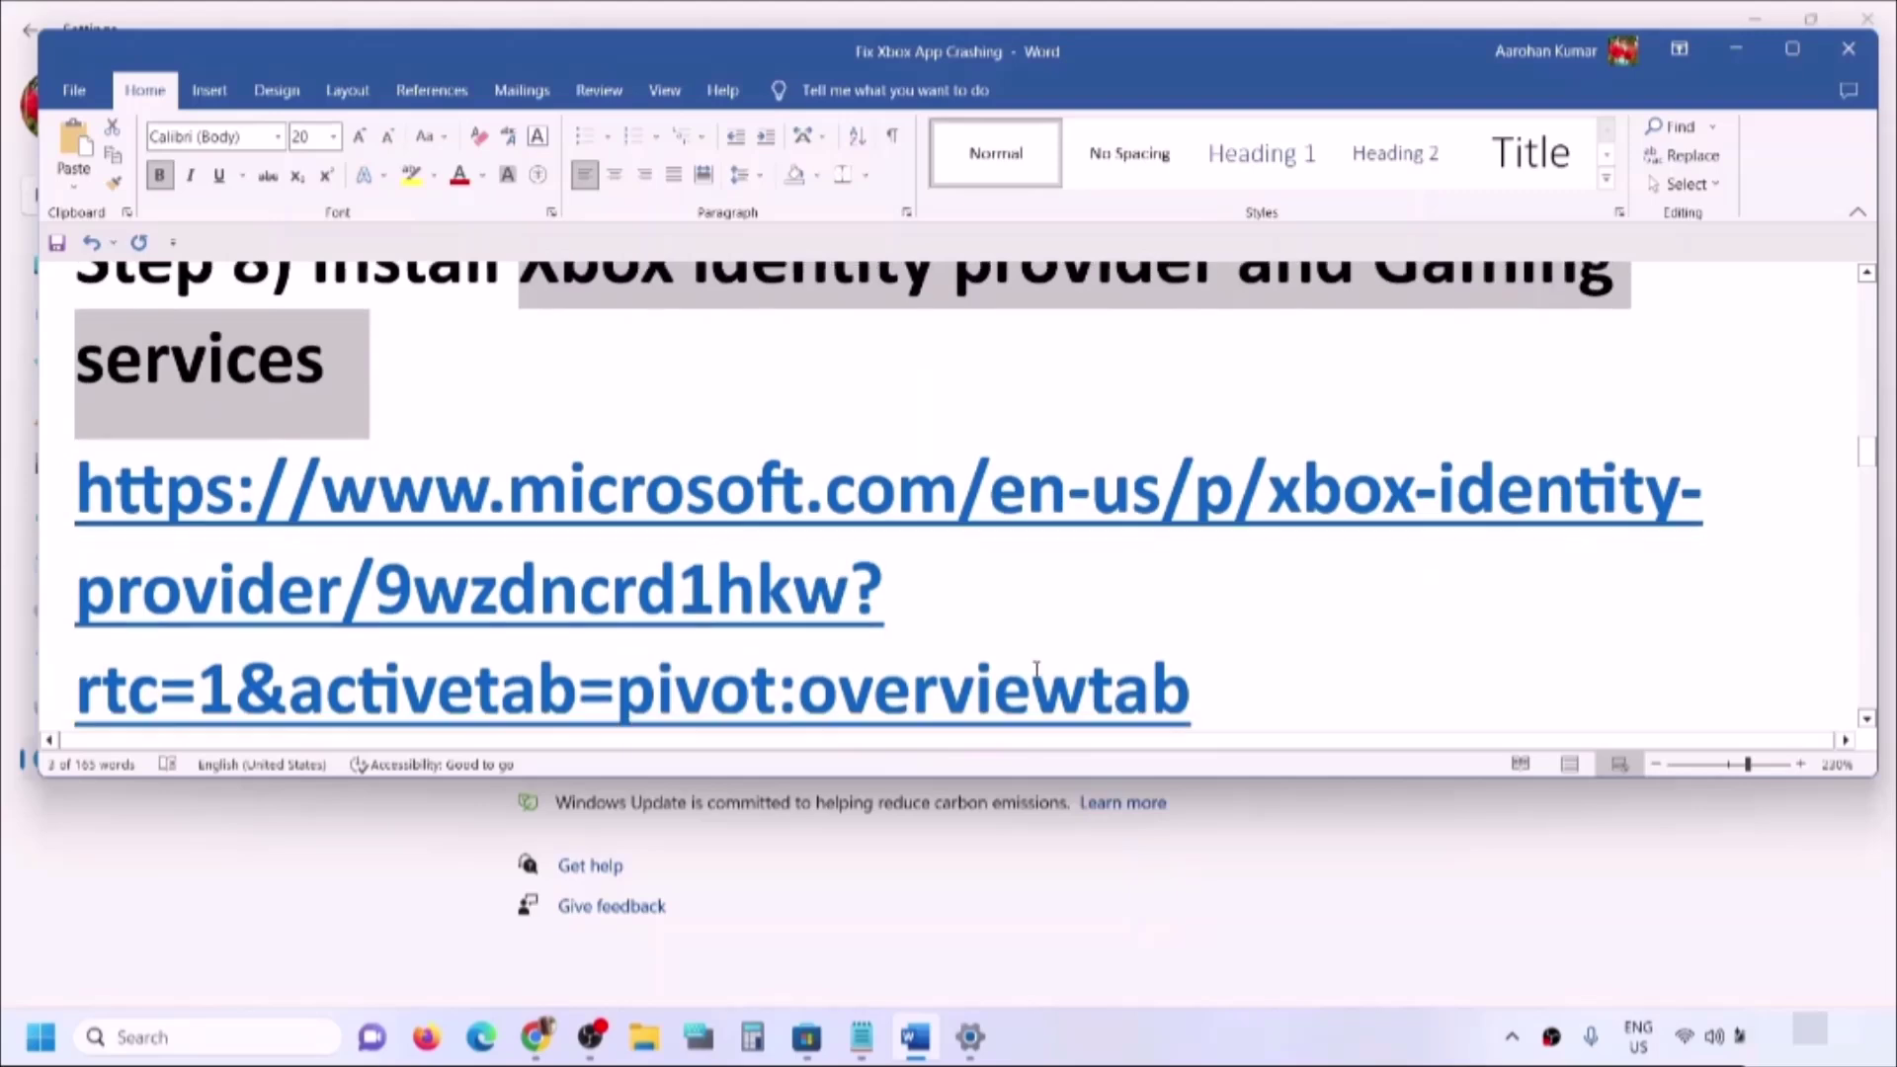
{"action": "scroll", "coordinate": [1198, 565], "scroll_direction": "up", "scroll_amount": 1}
{"action": "left_click_drag", "start_coordinate": [1198, 565], "coordinate": [79, 370]}
{"action": "key", "text": "ctrl+c"}
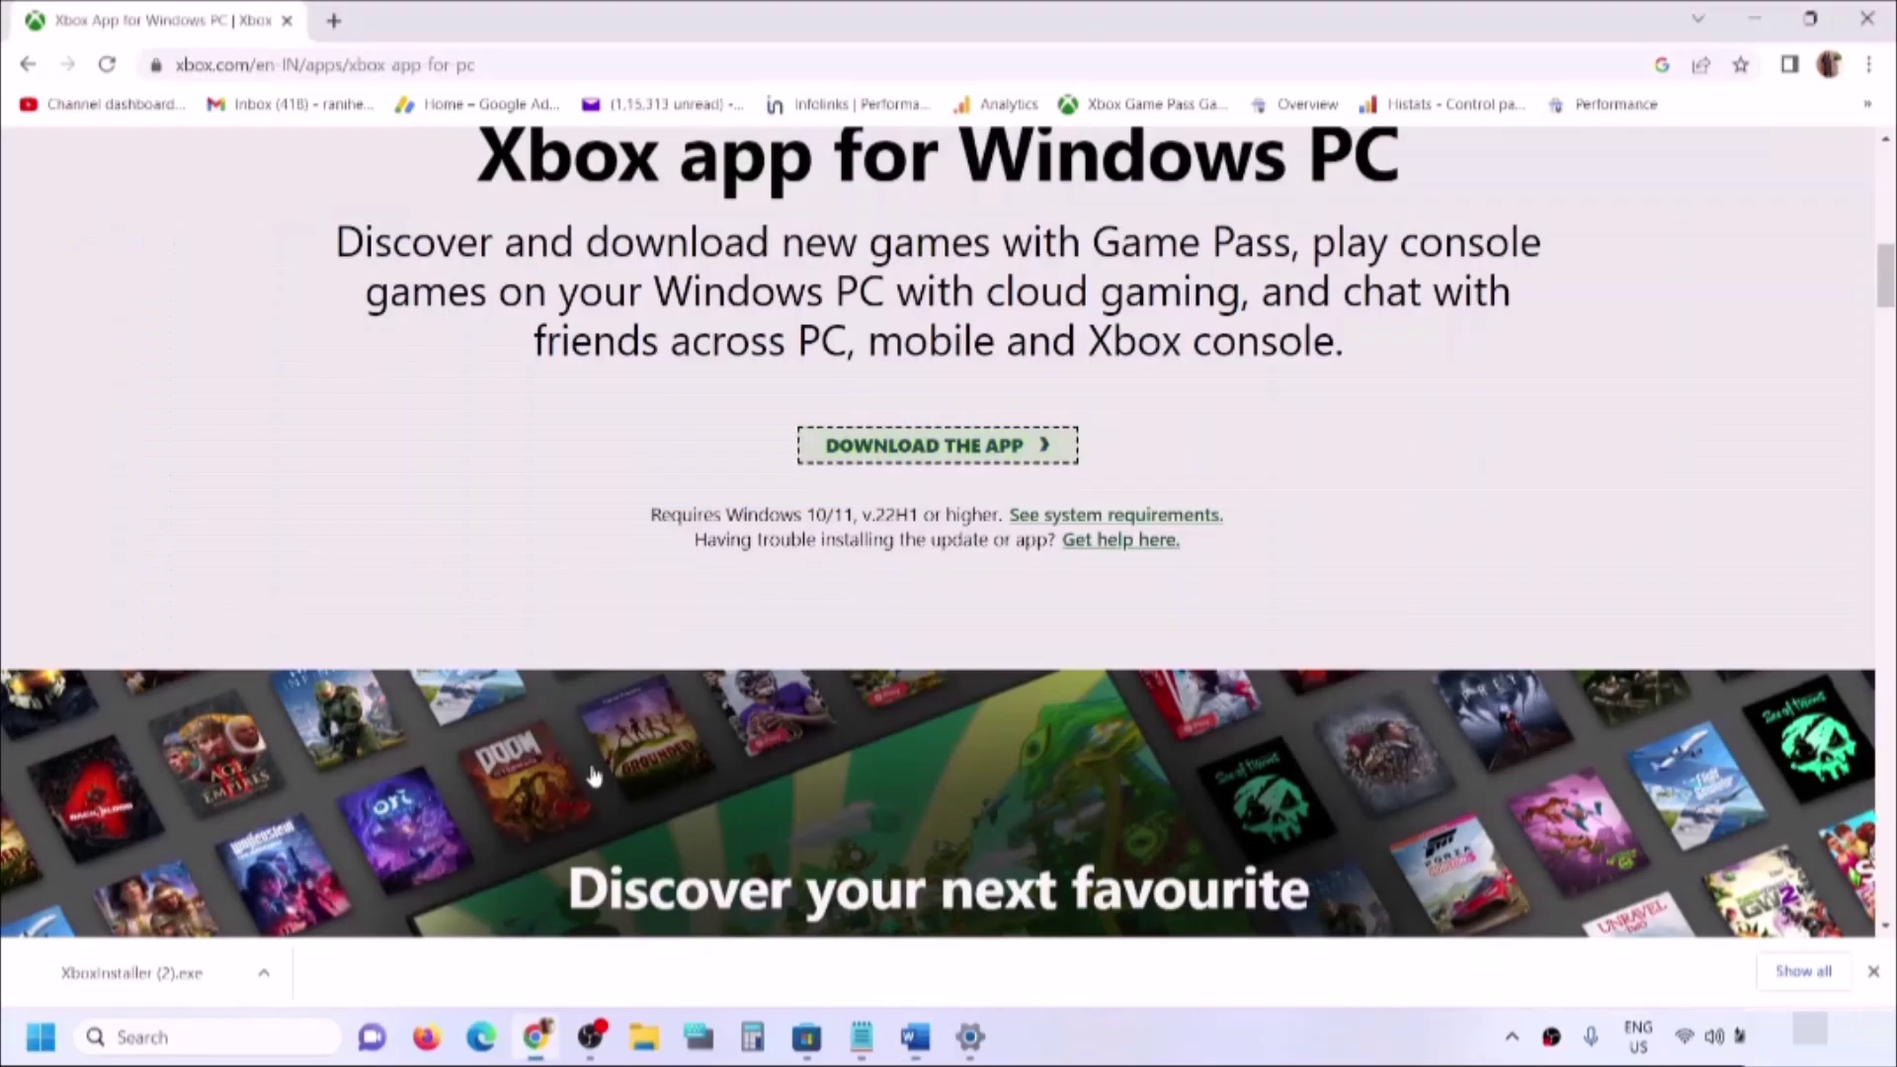
Load the Xbox Identity Provider link in a new Chrome tab and open the listing in Microsoft Store
{"action": "left_click", "coordinate": [535, 1036]}
{"action": "left_click", "coordinate": [335, 22]}
{"action": "key", "text": "ctrl+v"}
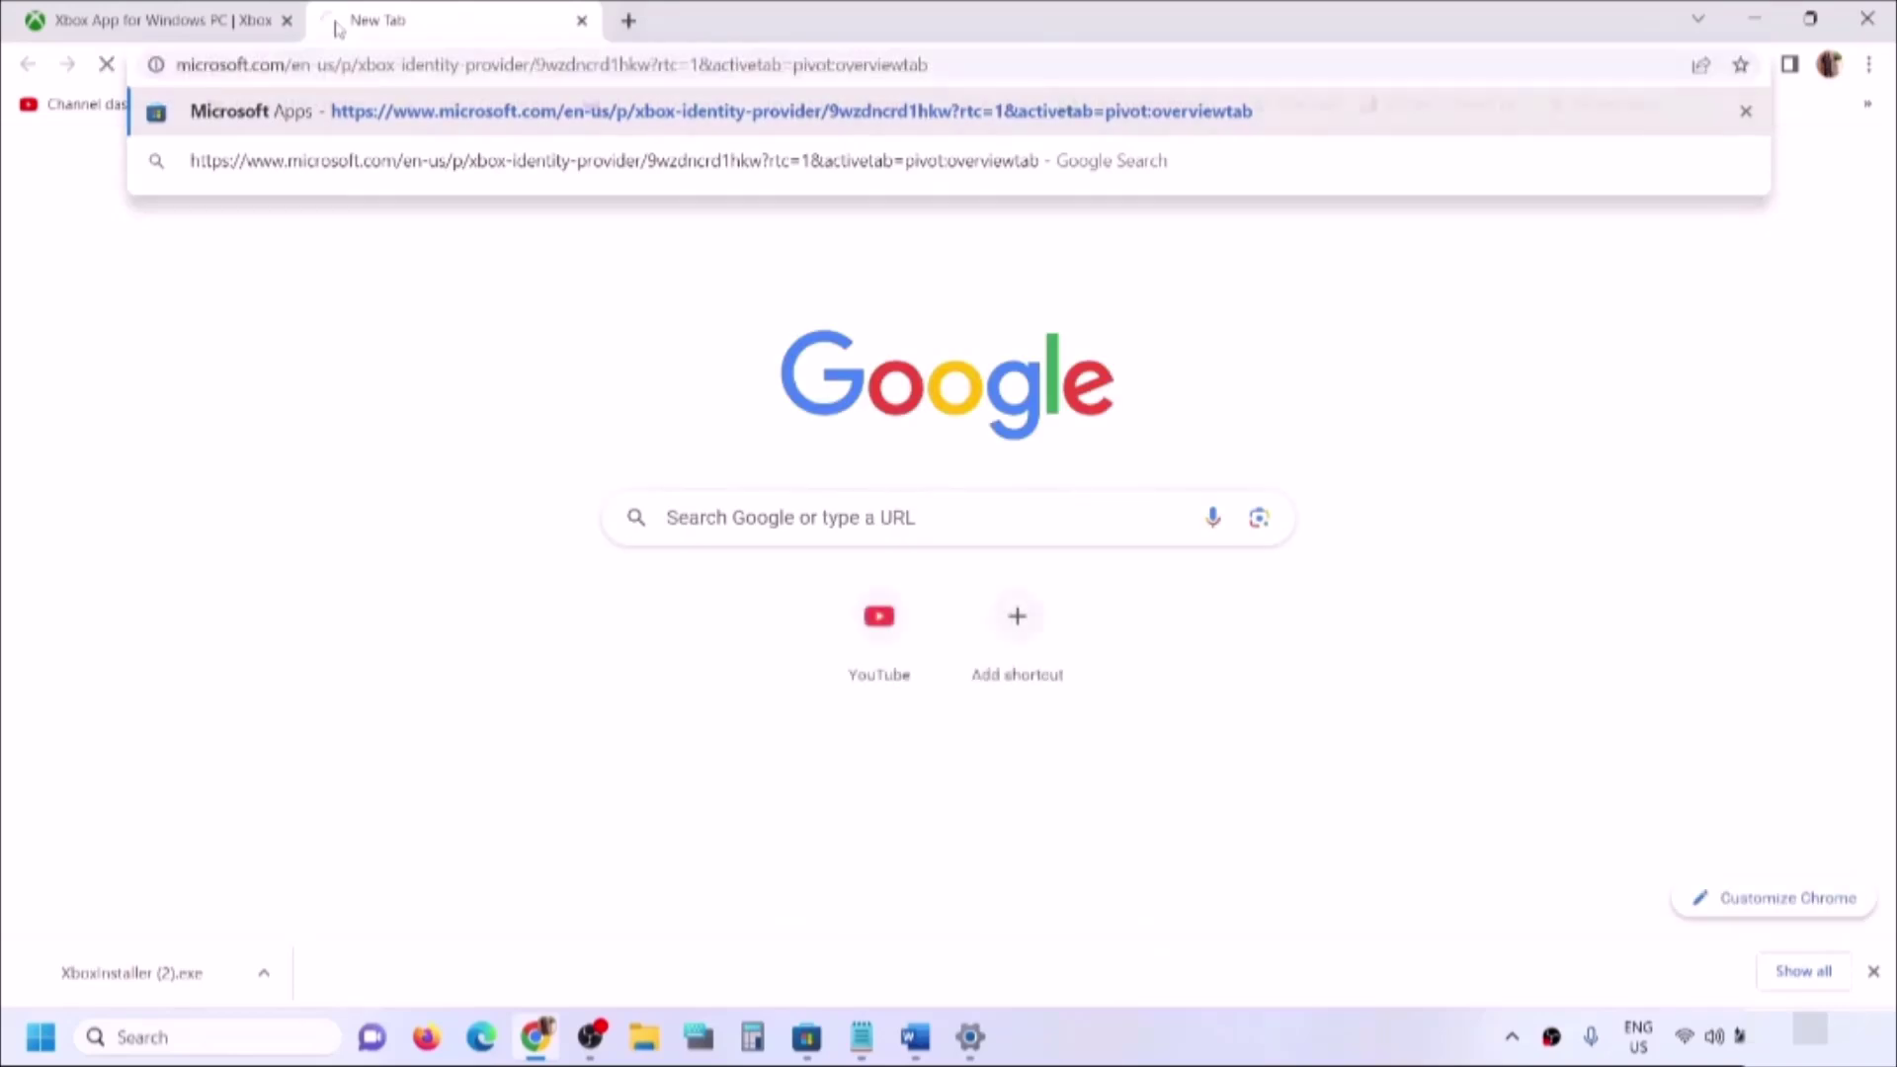
{"action": "key", "text": "Return"}
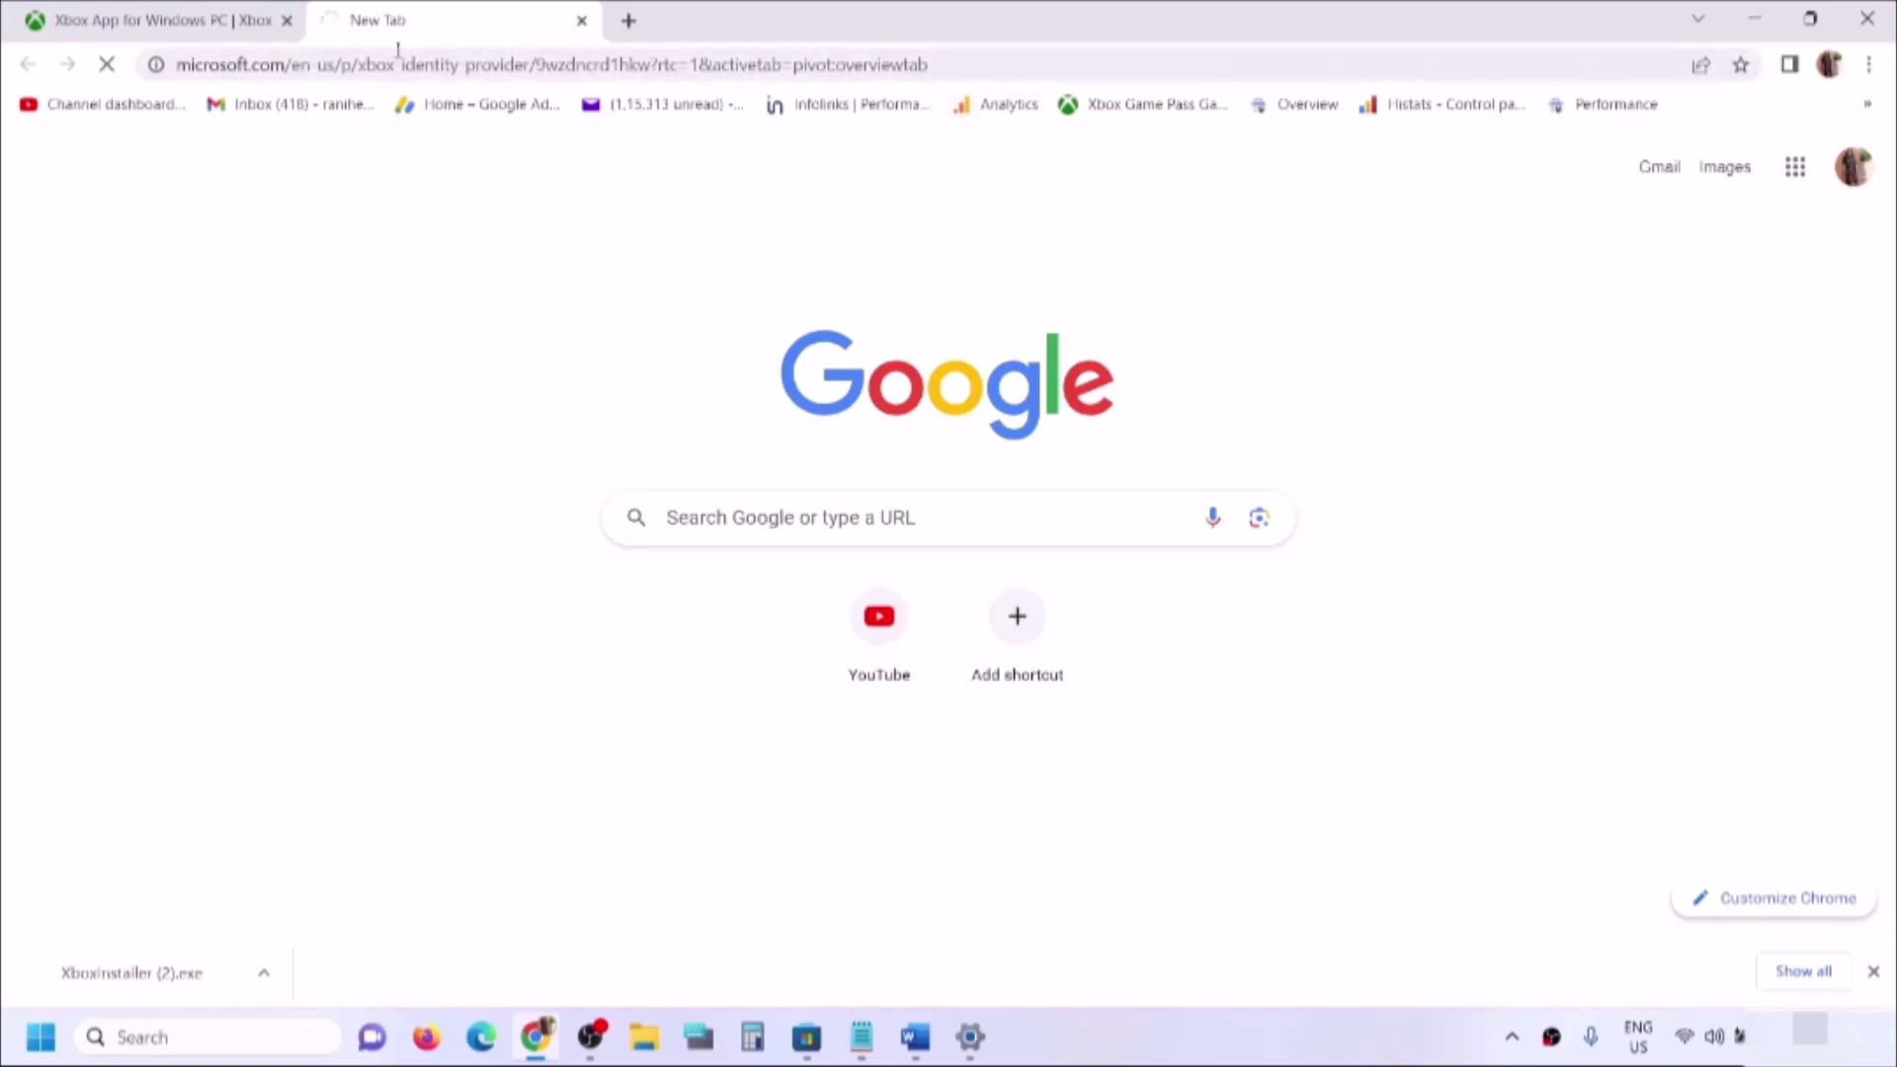
{"action": "left_click", "coordinate": [632, 19]}
{"action": "key", "text": "ctrl+v"}
{"action": "key", "text": "Return"}
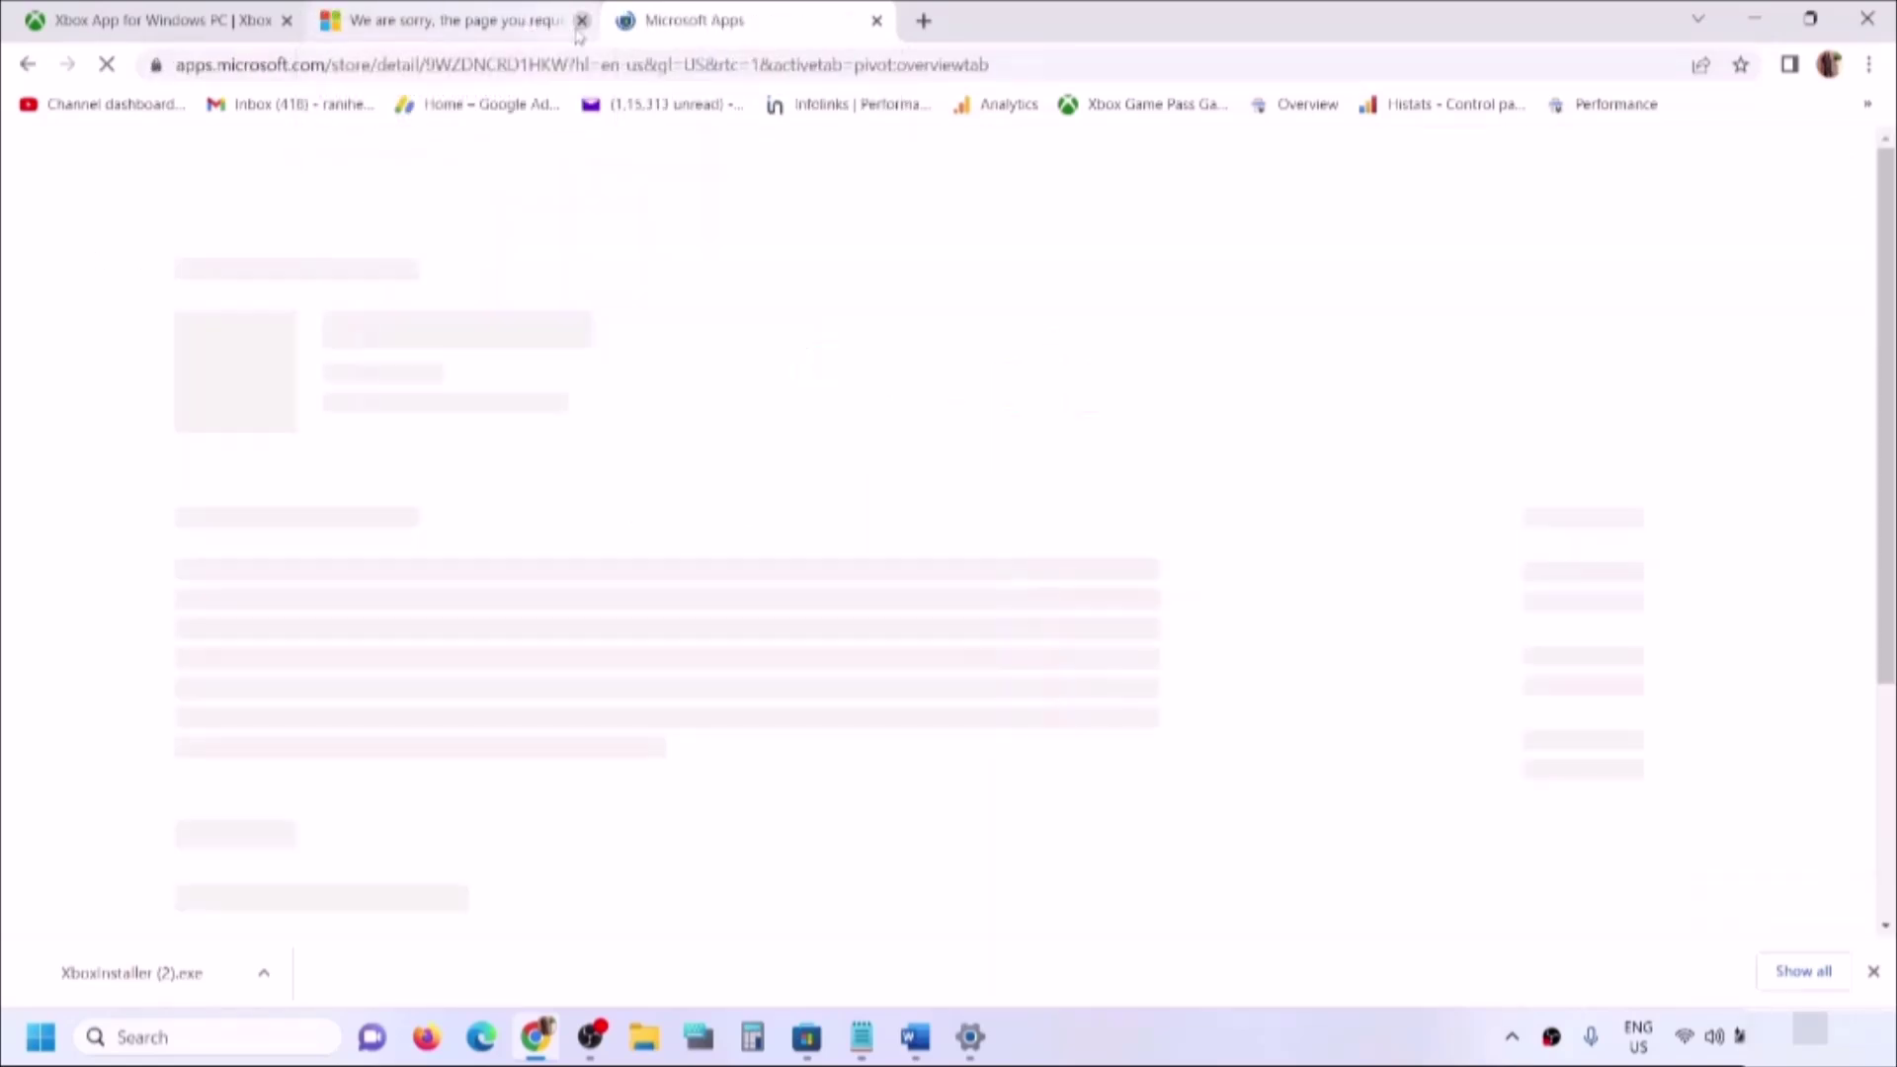
{"action": "left_click", "coordinate": [581, 21]}
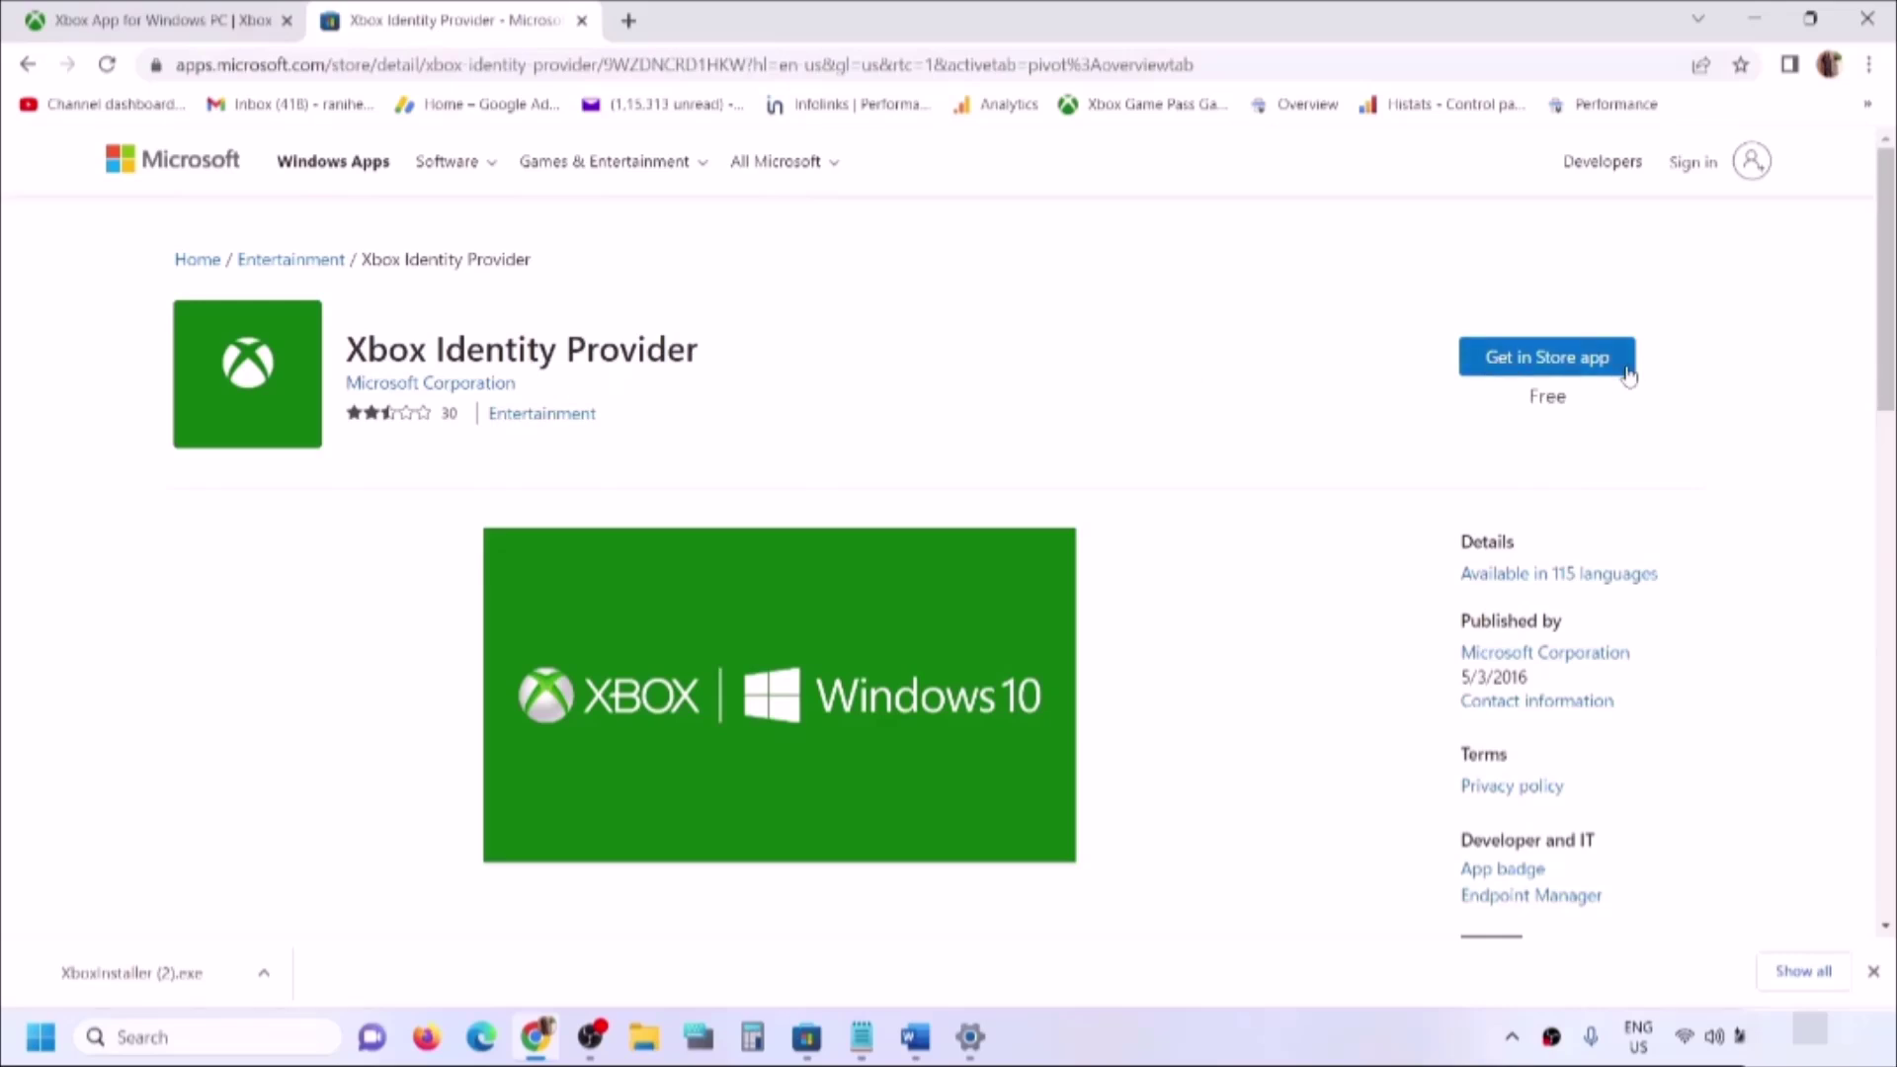
{"action": "left_click", "coordinate": [1559, 371]}
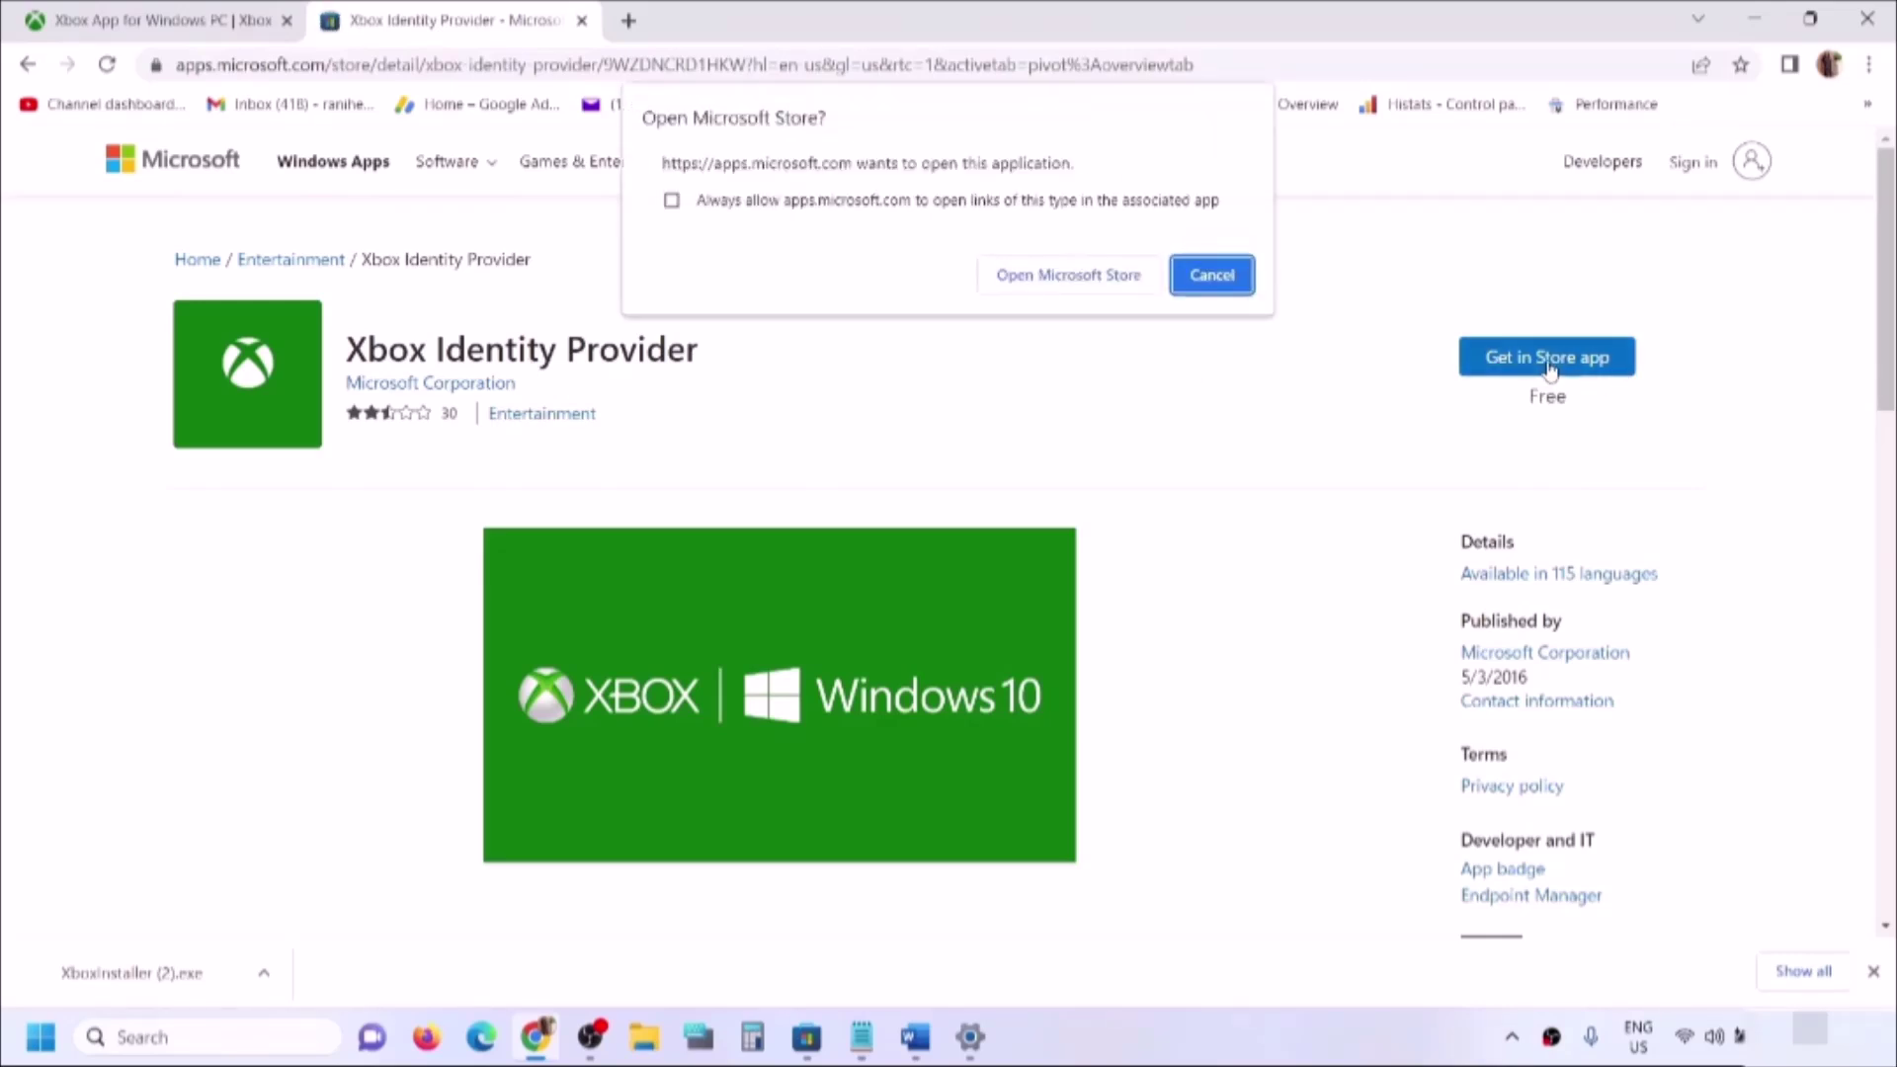
{"action": "left_click", "coordinate": [1092, 277]}
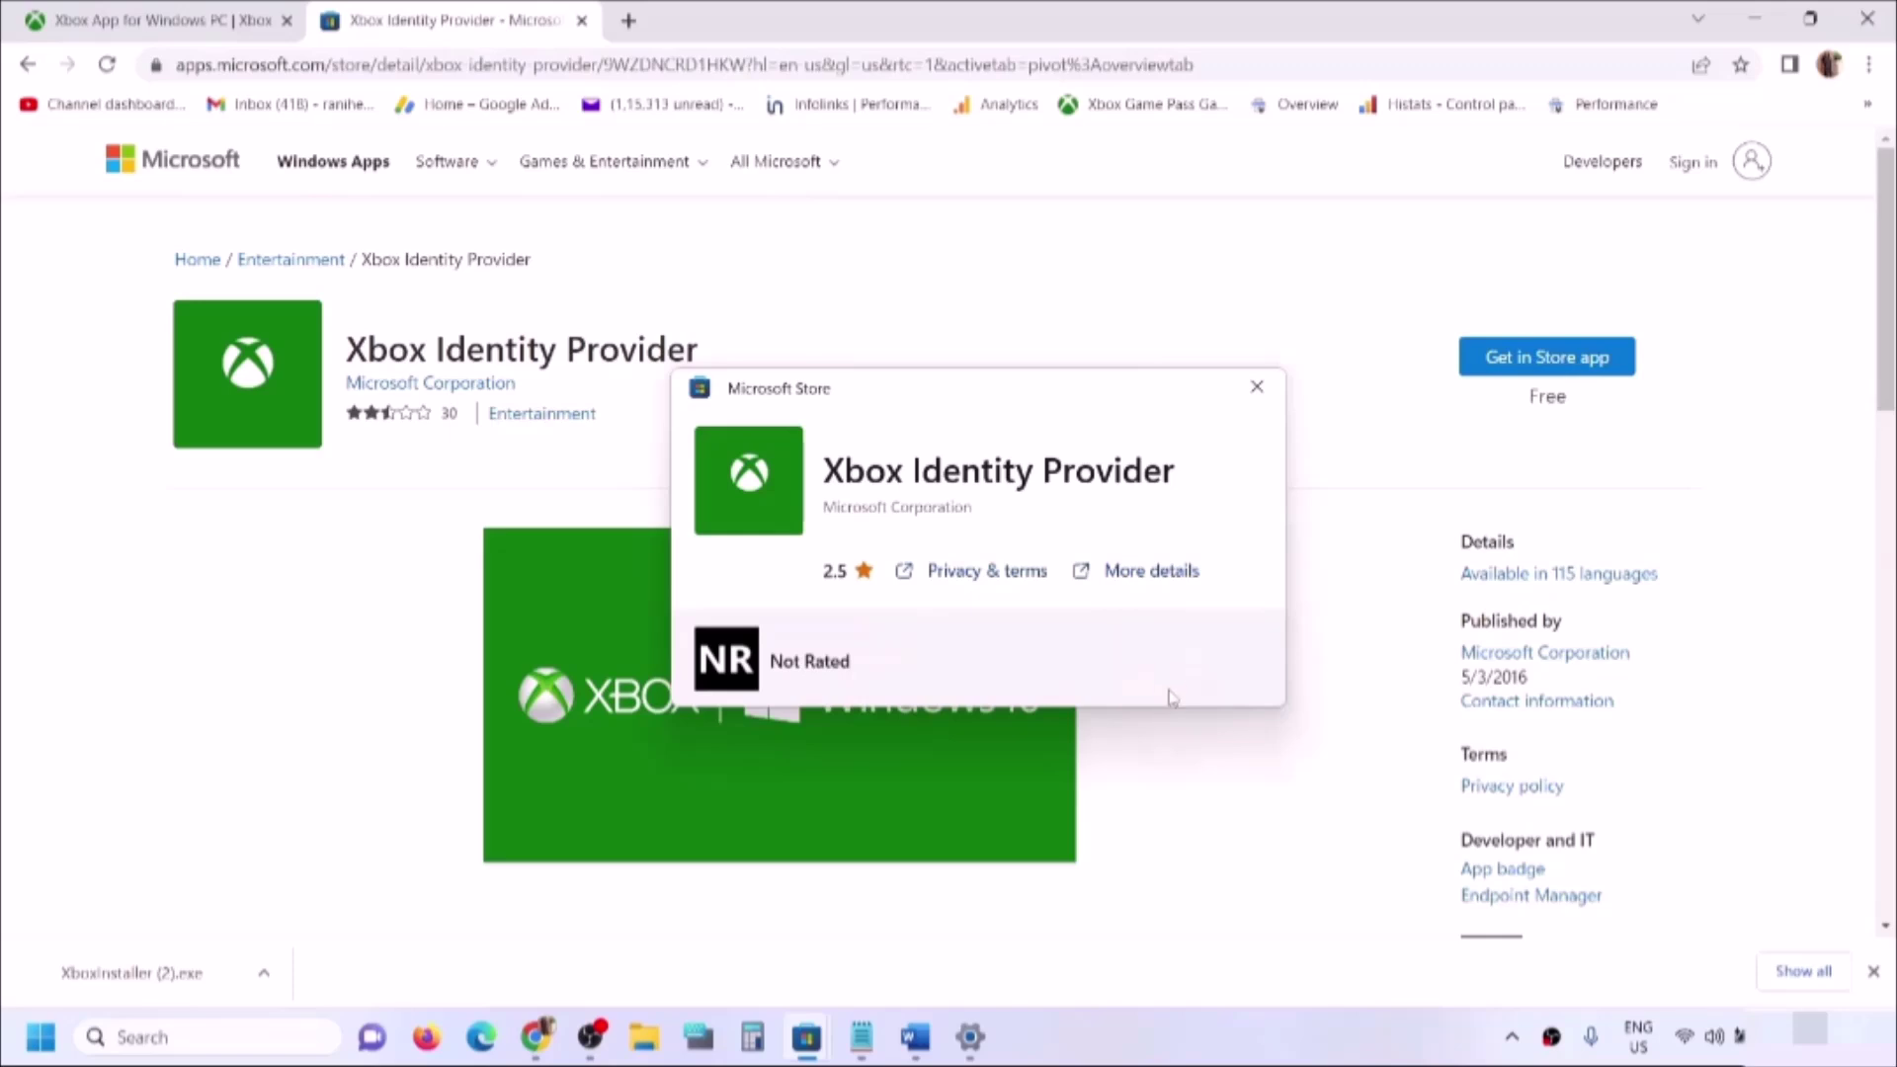
Copy the get-appxpackage Microsoft.GamingServices removal command from the guide
{"action": "left_click", "coordinate": [915, 1037]}
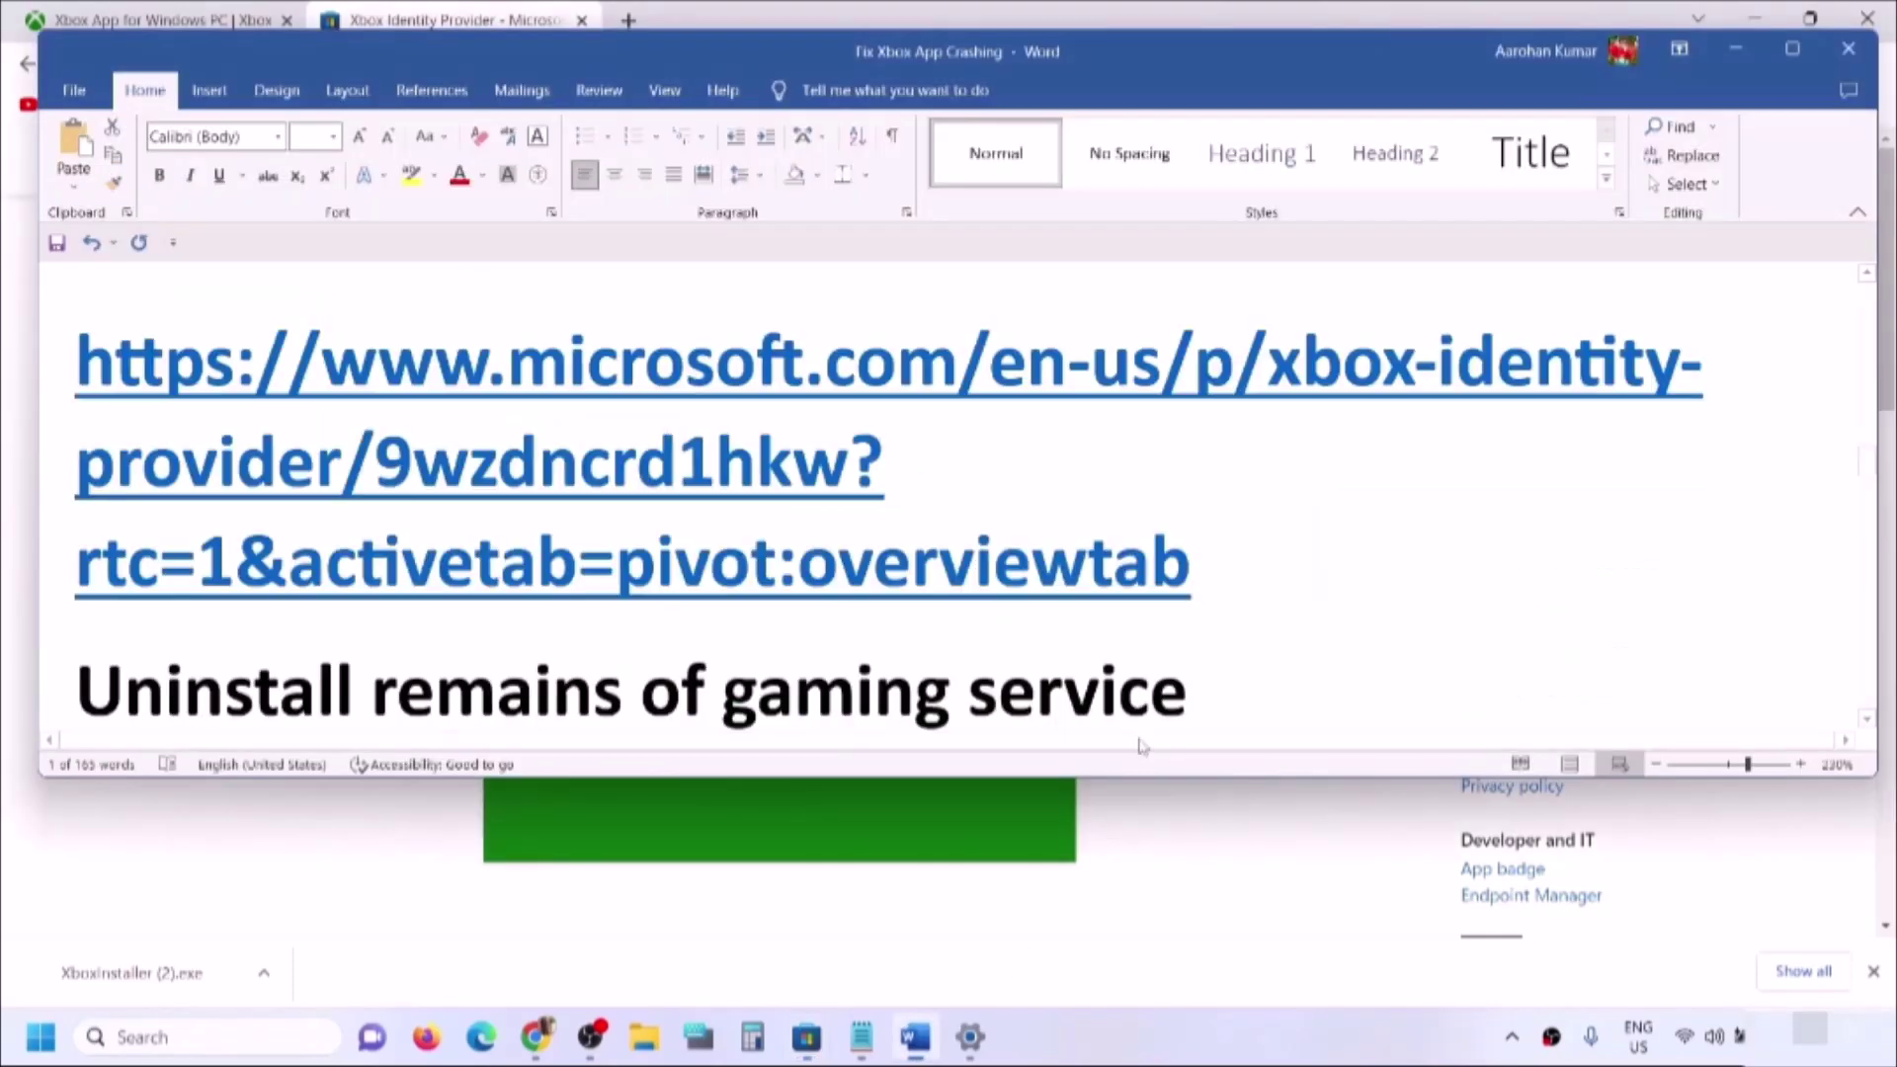
{"action": "scroll", "coordinate": [300, 638], "scroll_direction": "down", "scroll_amount": 2}
{"action": "scroll", "coordinate": [300, 638], "scroll_direction": "down", "scroll_amount": 1}
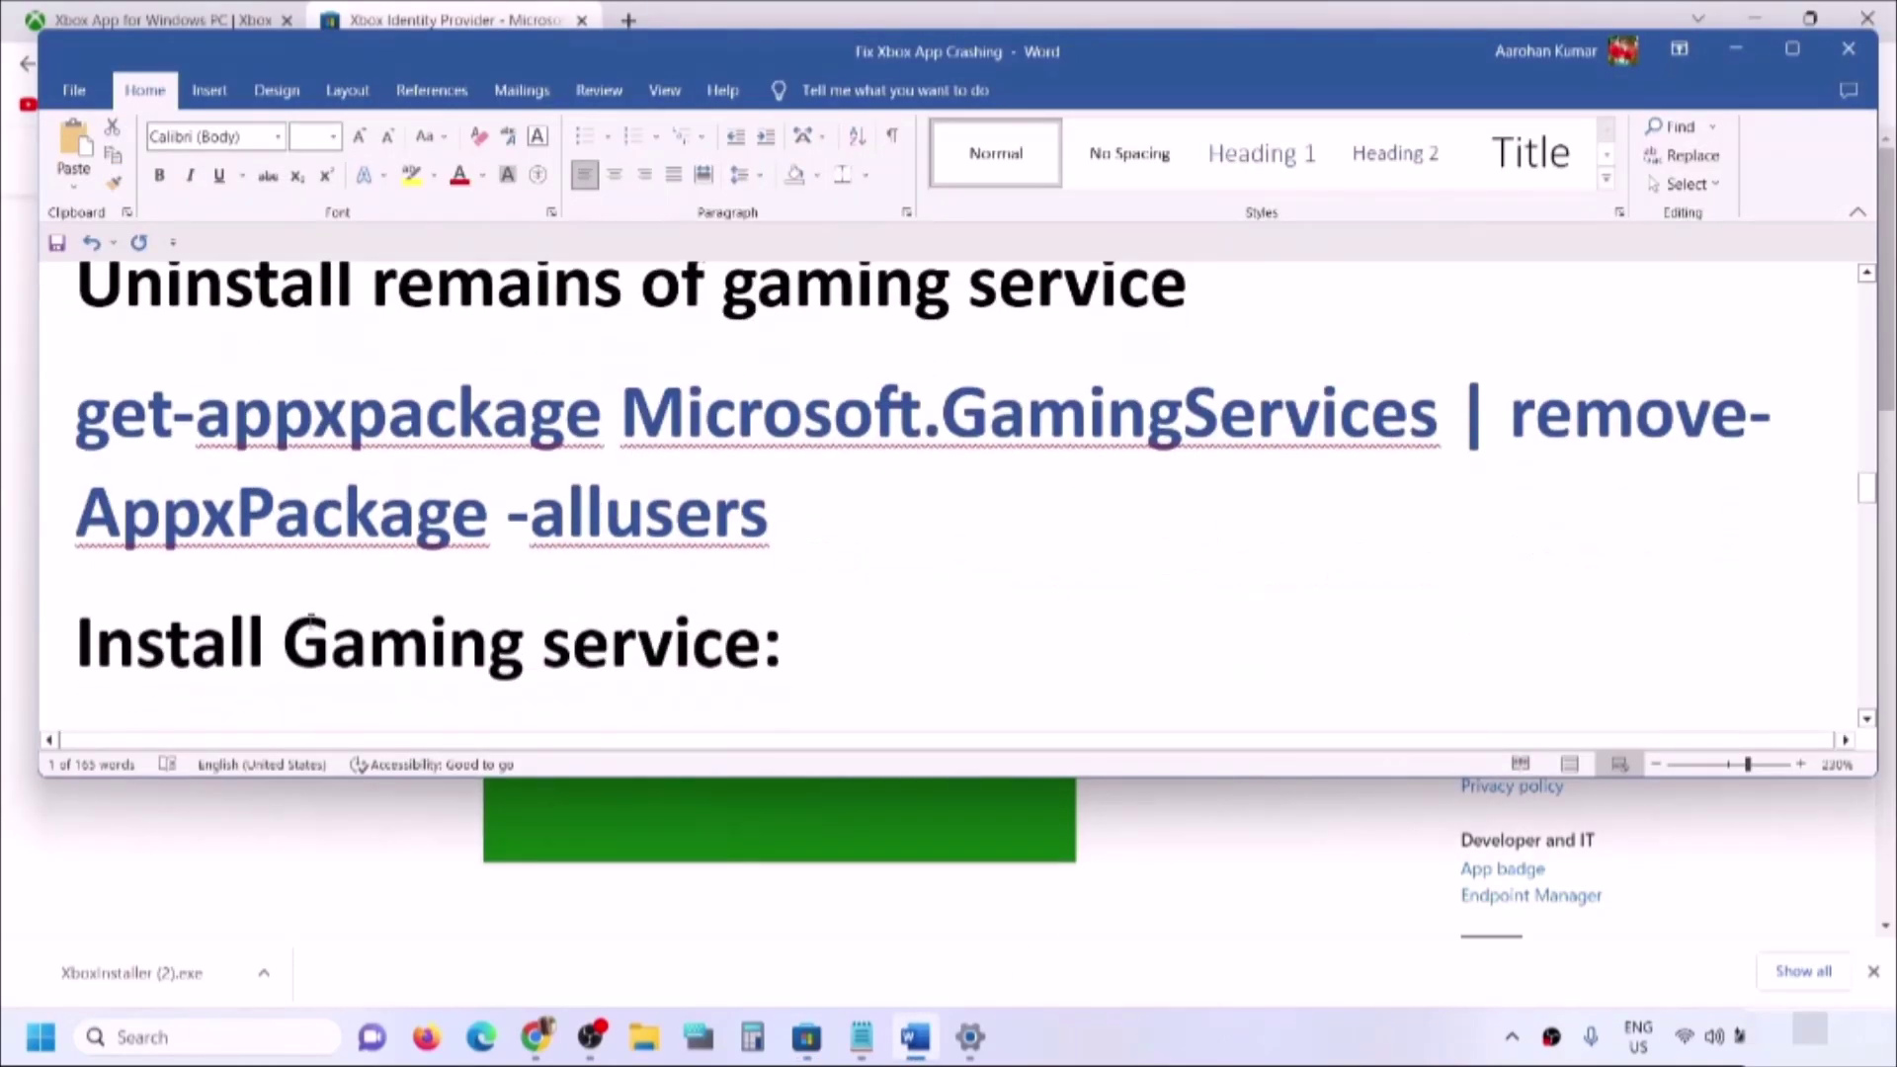
{"action": "scroll", "coordinate": [320, 451], "scroll_direction": "up", "scroll_amount": 1}
{"action": "left_click_drag", "start_coordinate": [320, 451], "coordinate": [965, 440]}
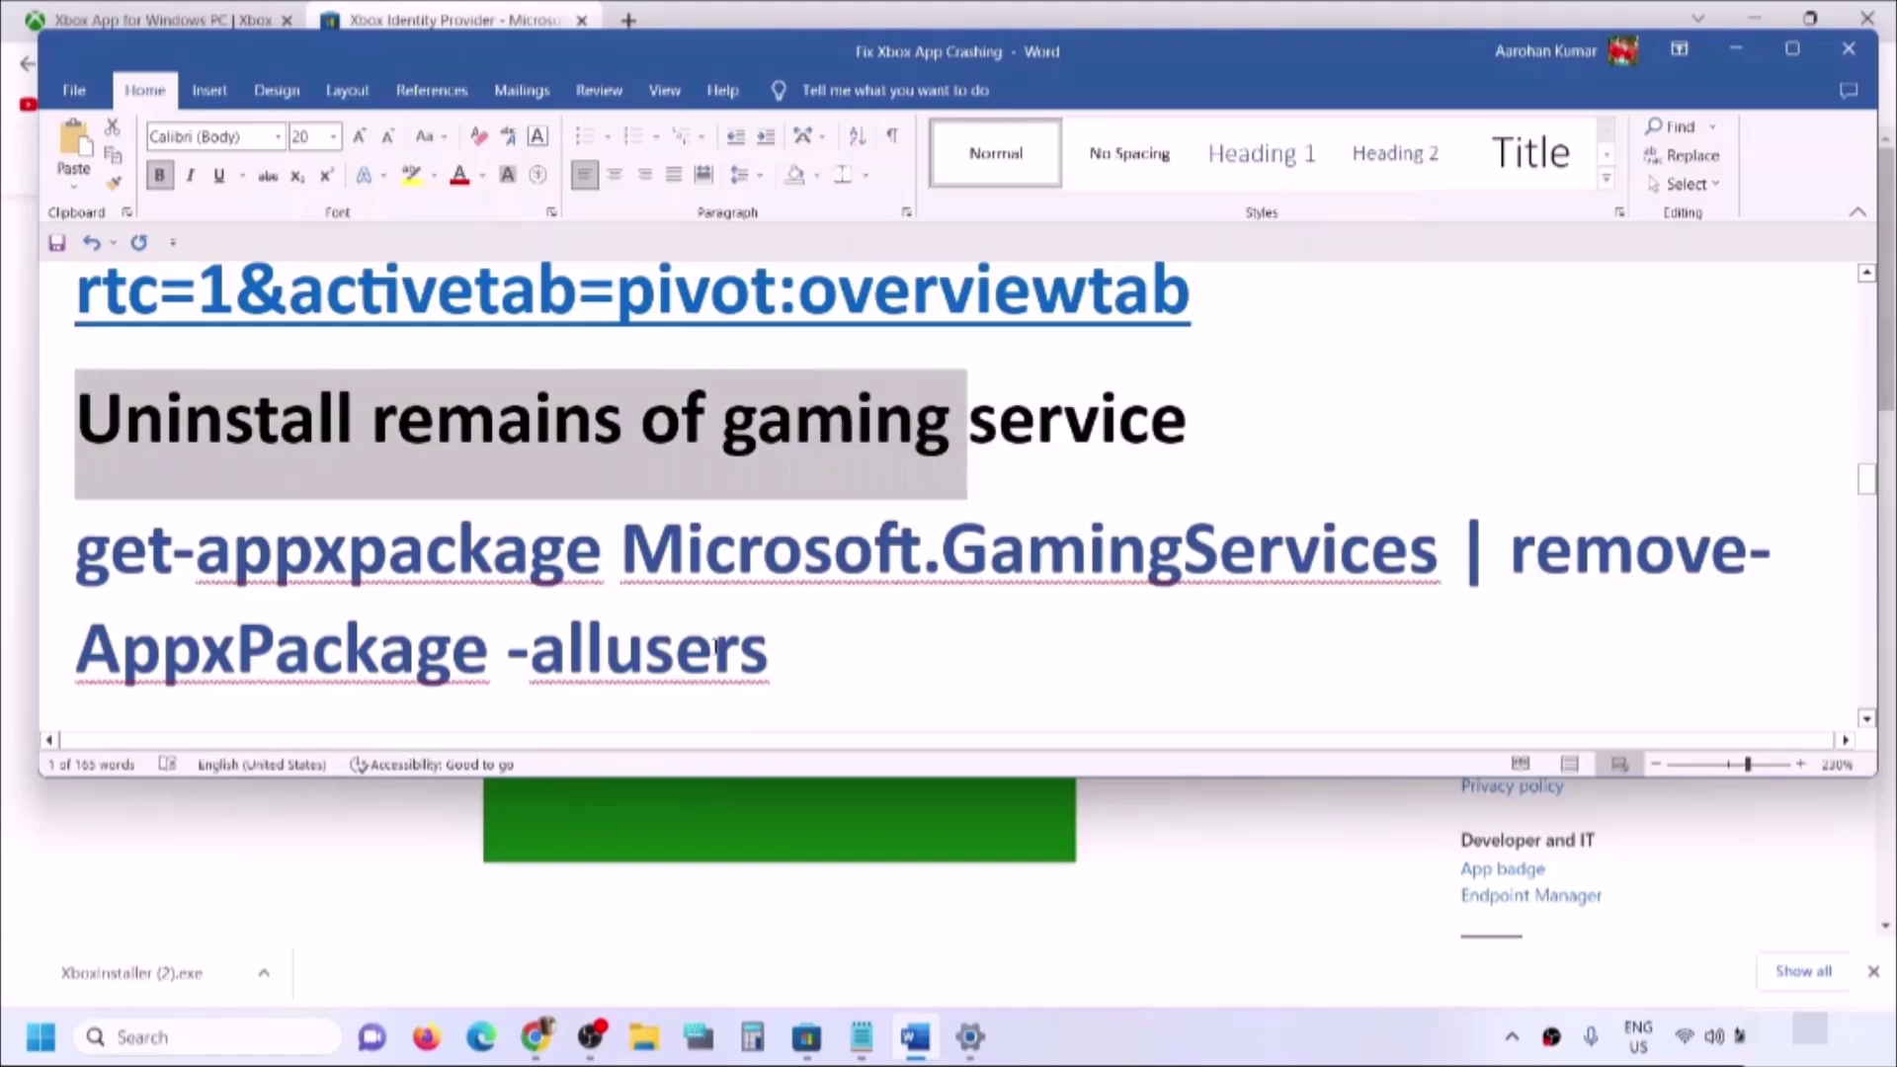
{"action": "scroll", "coordinate": [802, 523], "scroll_direction": "down", "scroll_amount": 1}
{"action": "left_click_drag", "start_coordinate": [802, 523], "coordinate": [474, 518]}
{"action": "left_click_drag", "start_coordinate": [349, 472], "coordinate": [77, 415]}
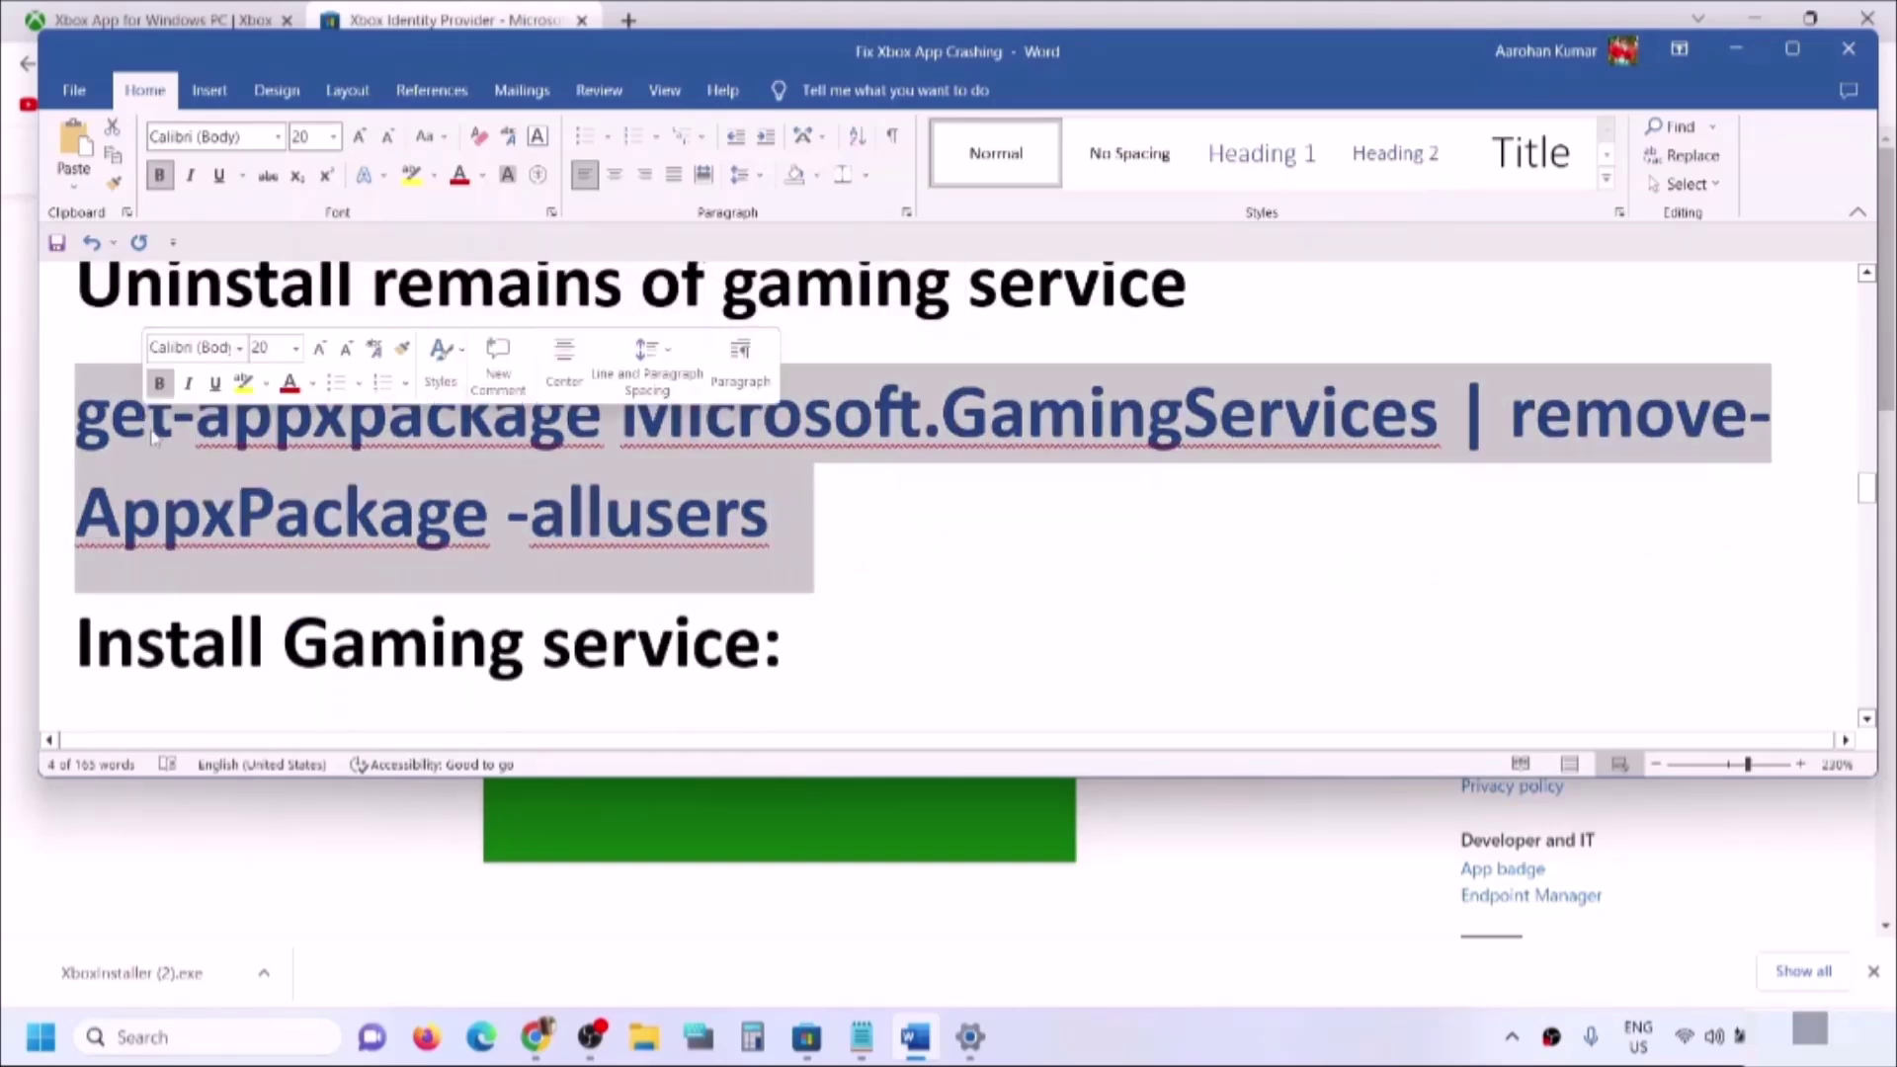
{"action": "right_click", "coordinate": [163, 441]}
{"action": "left_click", "coordinate": [225, 526]}
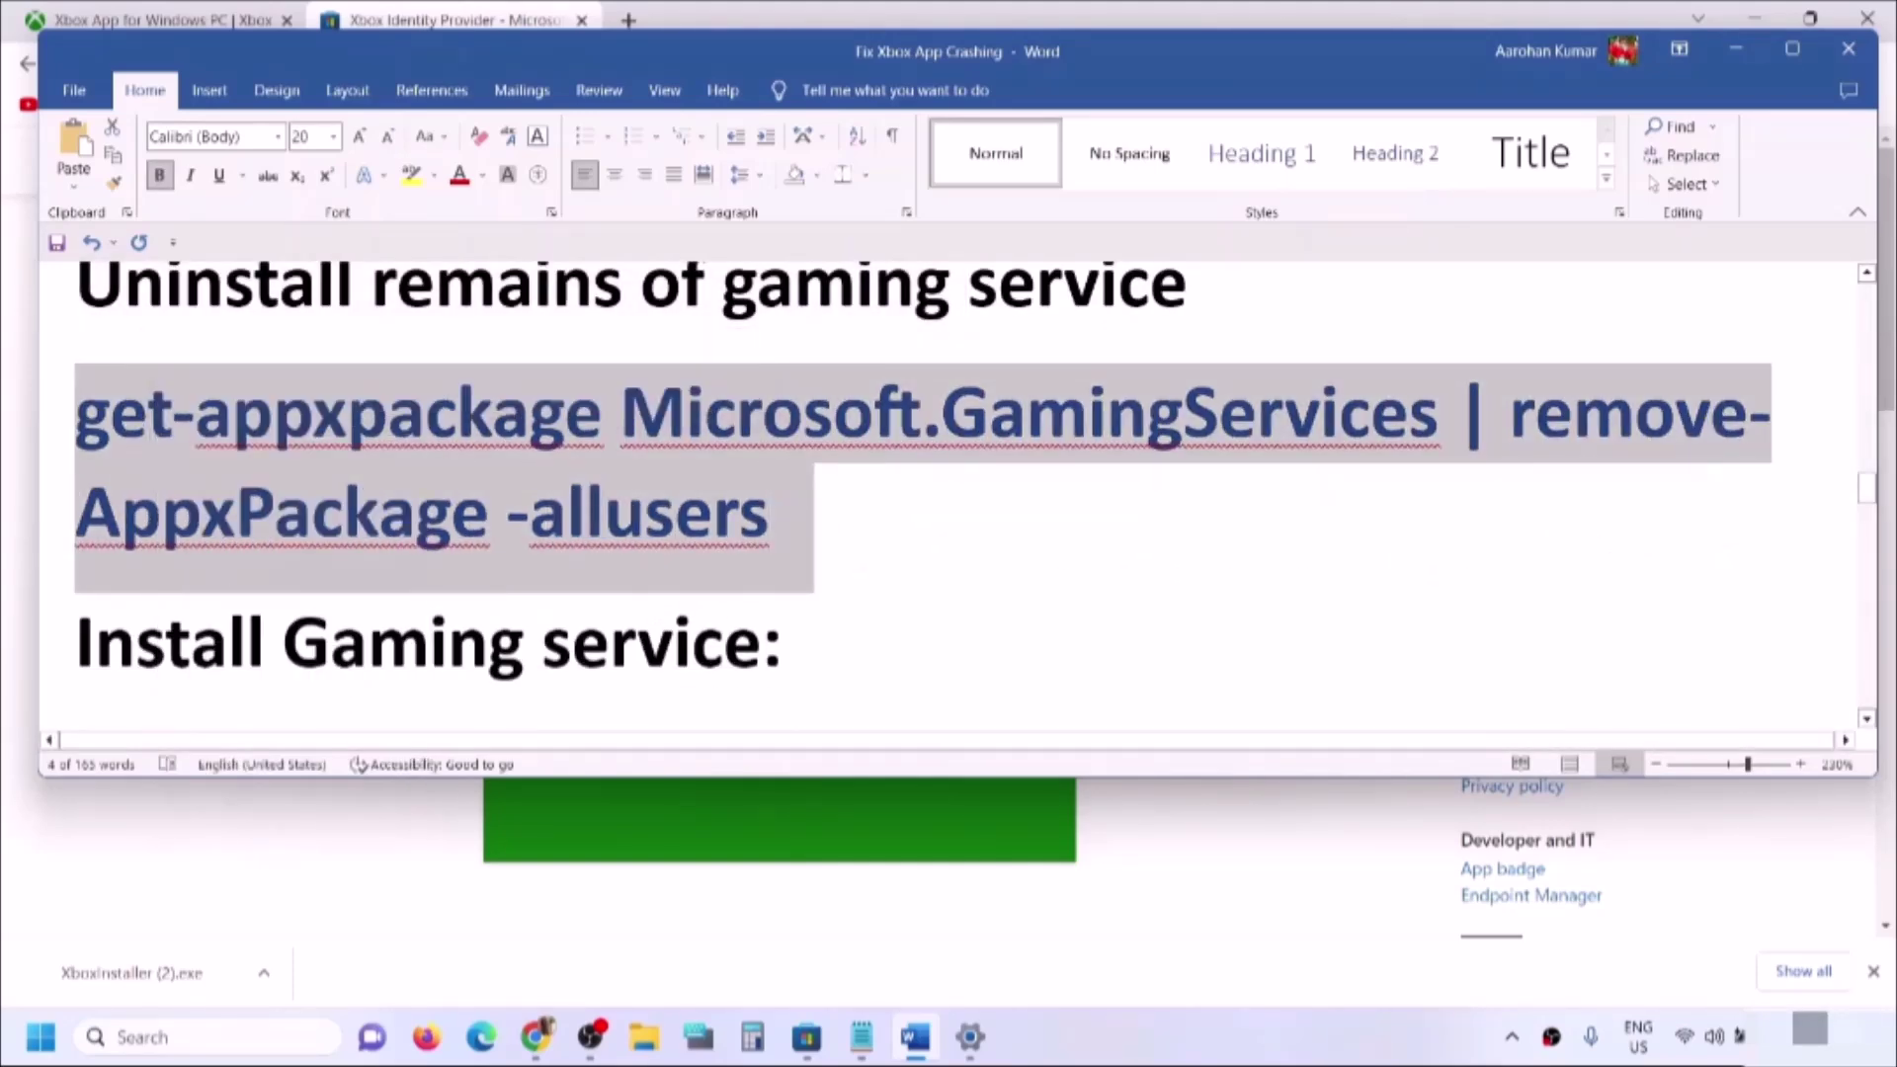
Run the removal command in Windows PowerShell as administrator
{"action": "left_click", "coordinate": [156, 1033]}
{"action": "type", "text": "power"}
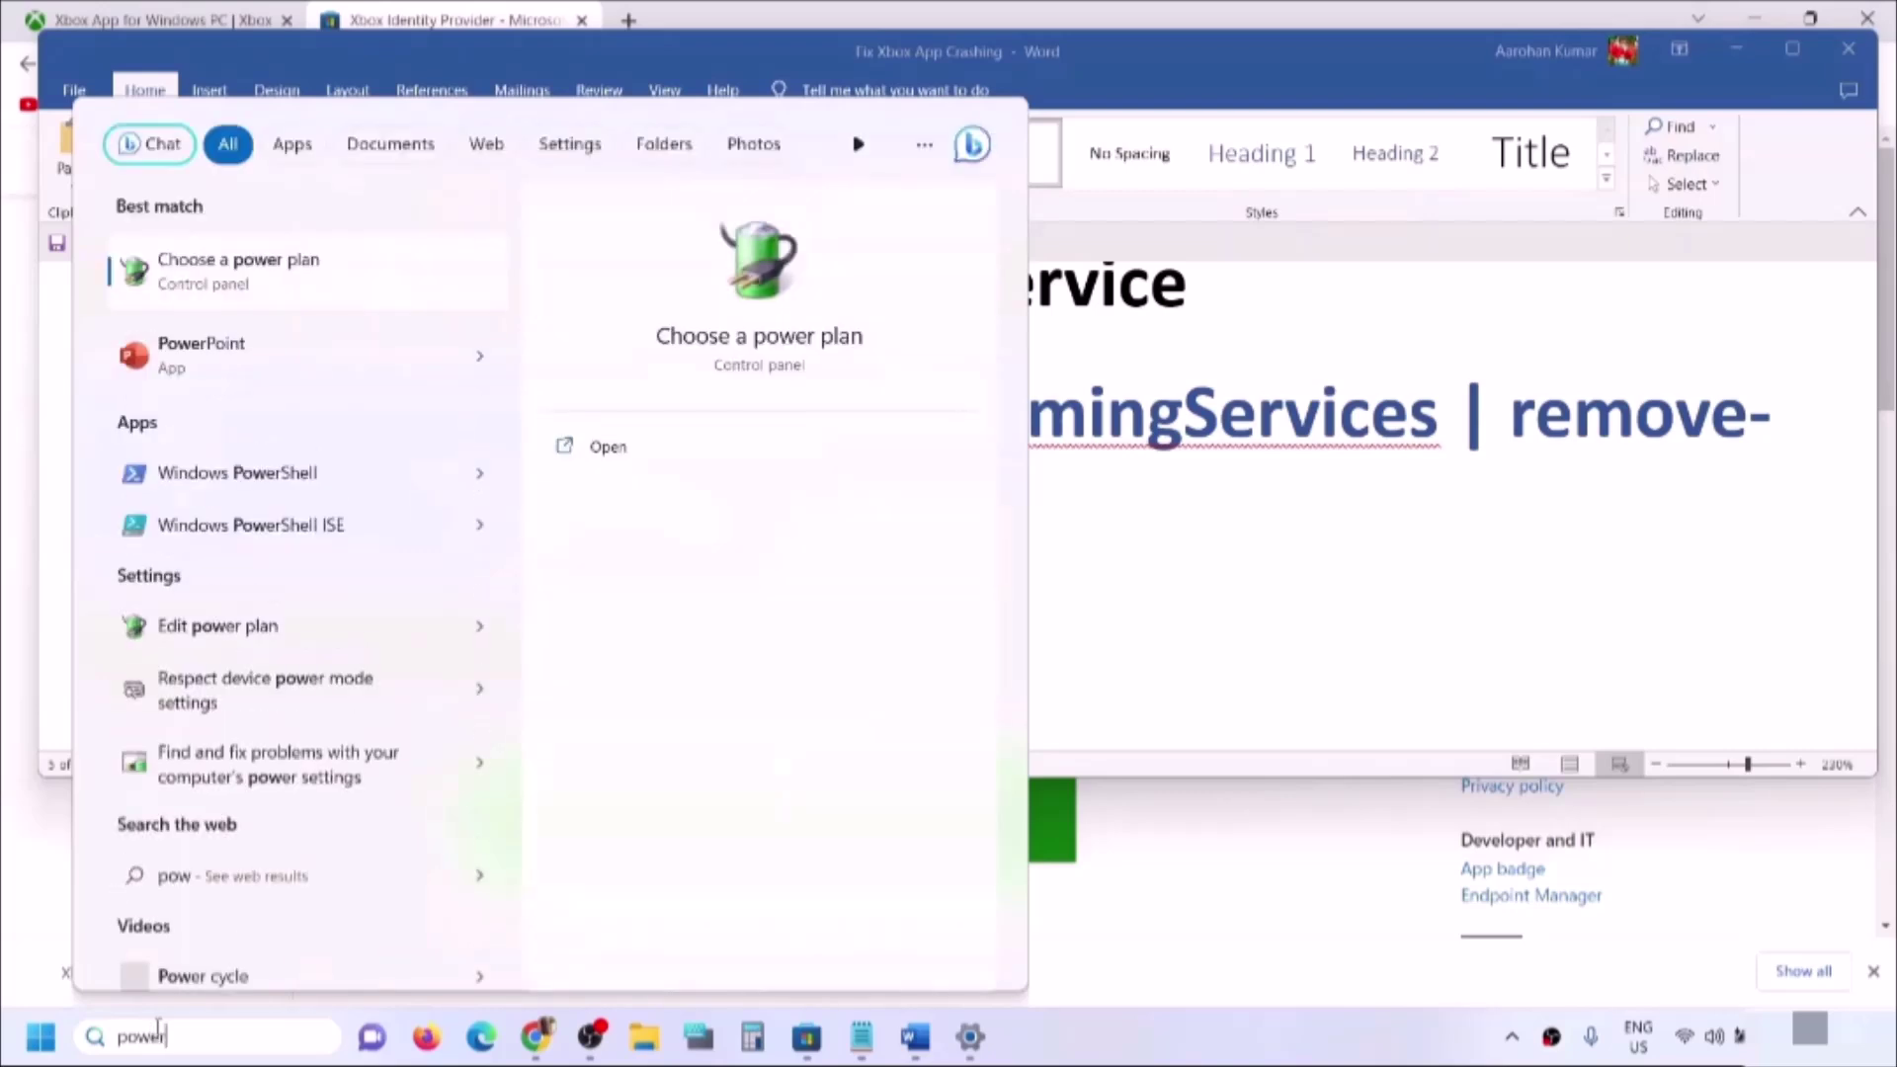
{"action": "type", "text": "shell"}
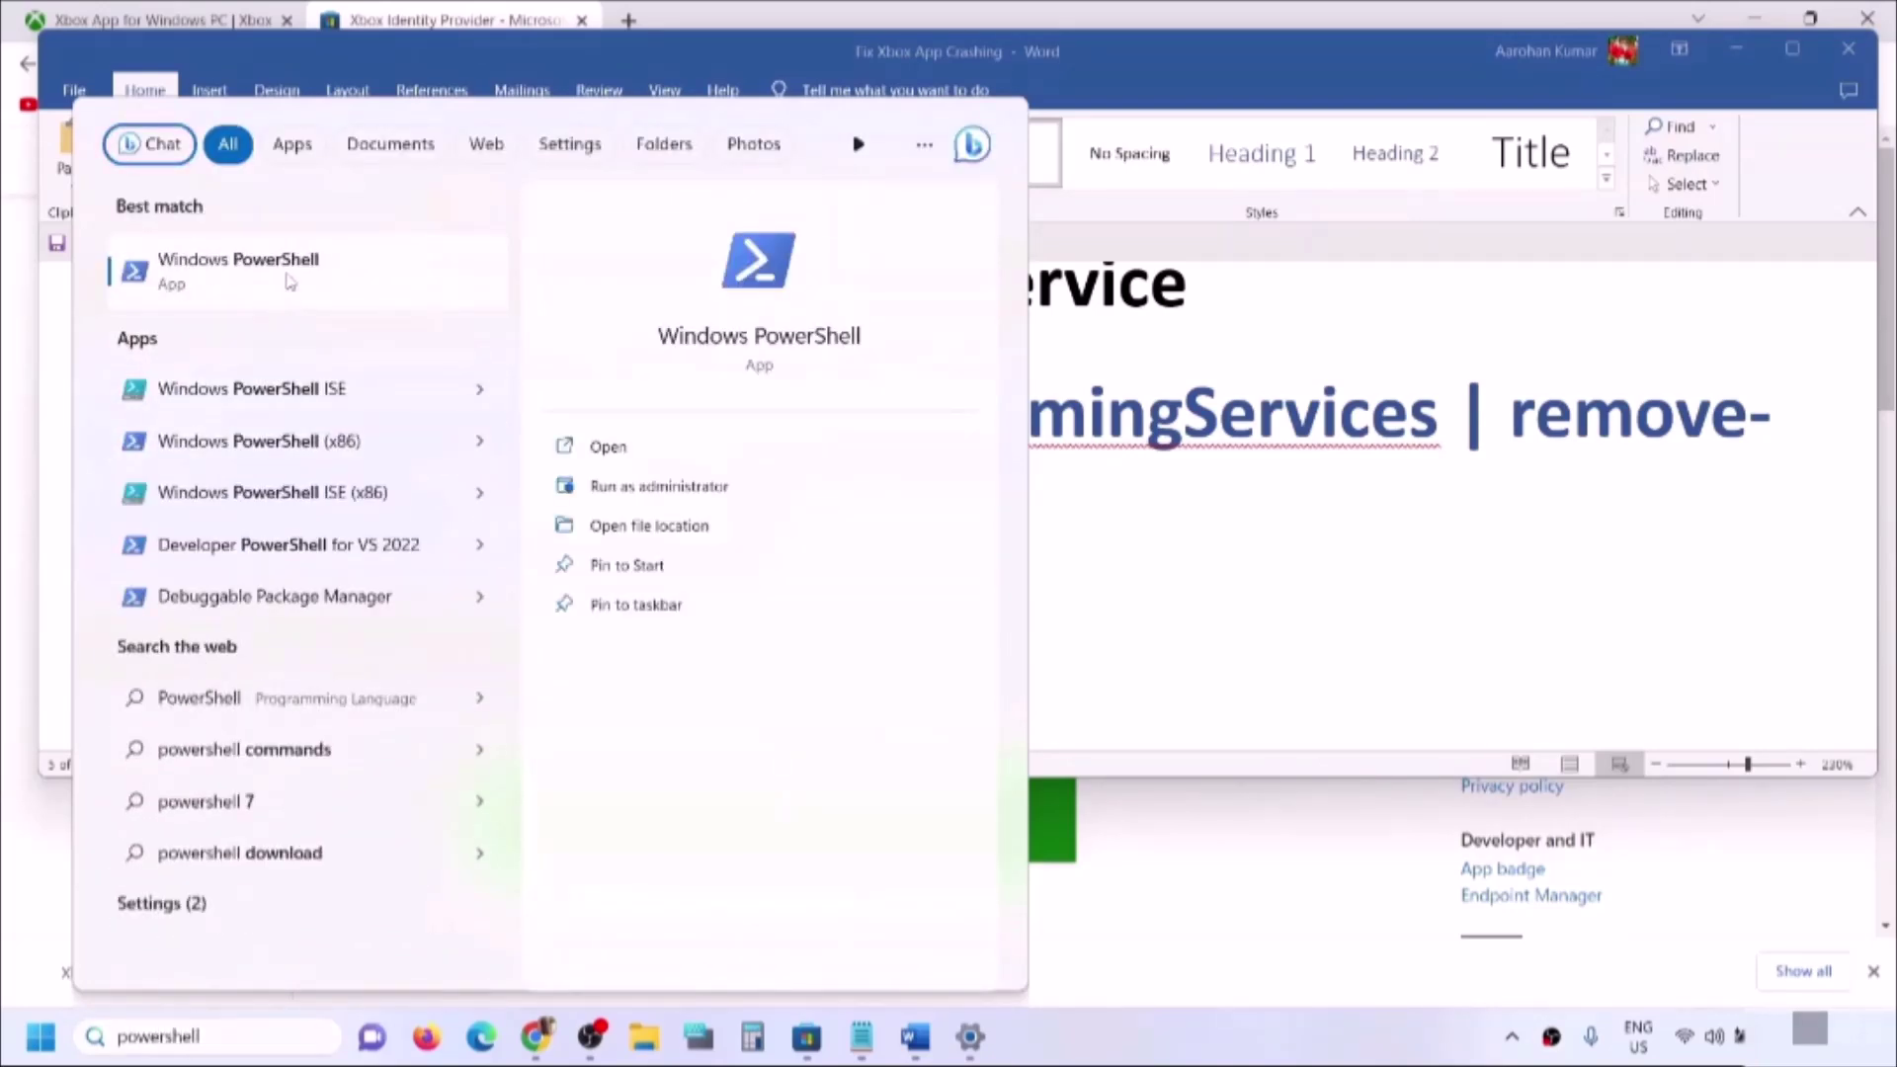
{"action": "right_click", "coordinate": [290, 281]}
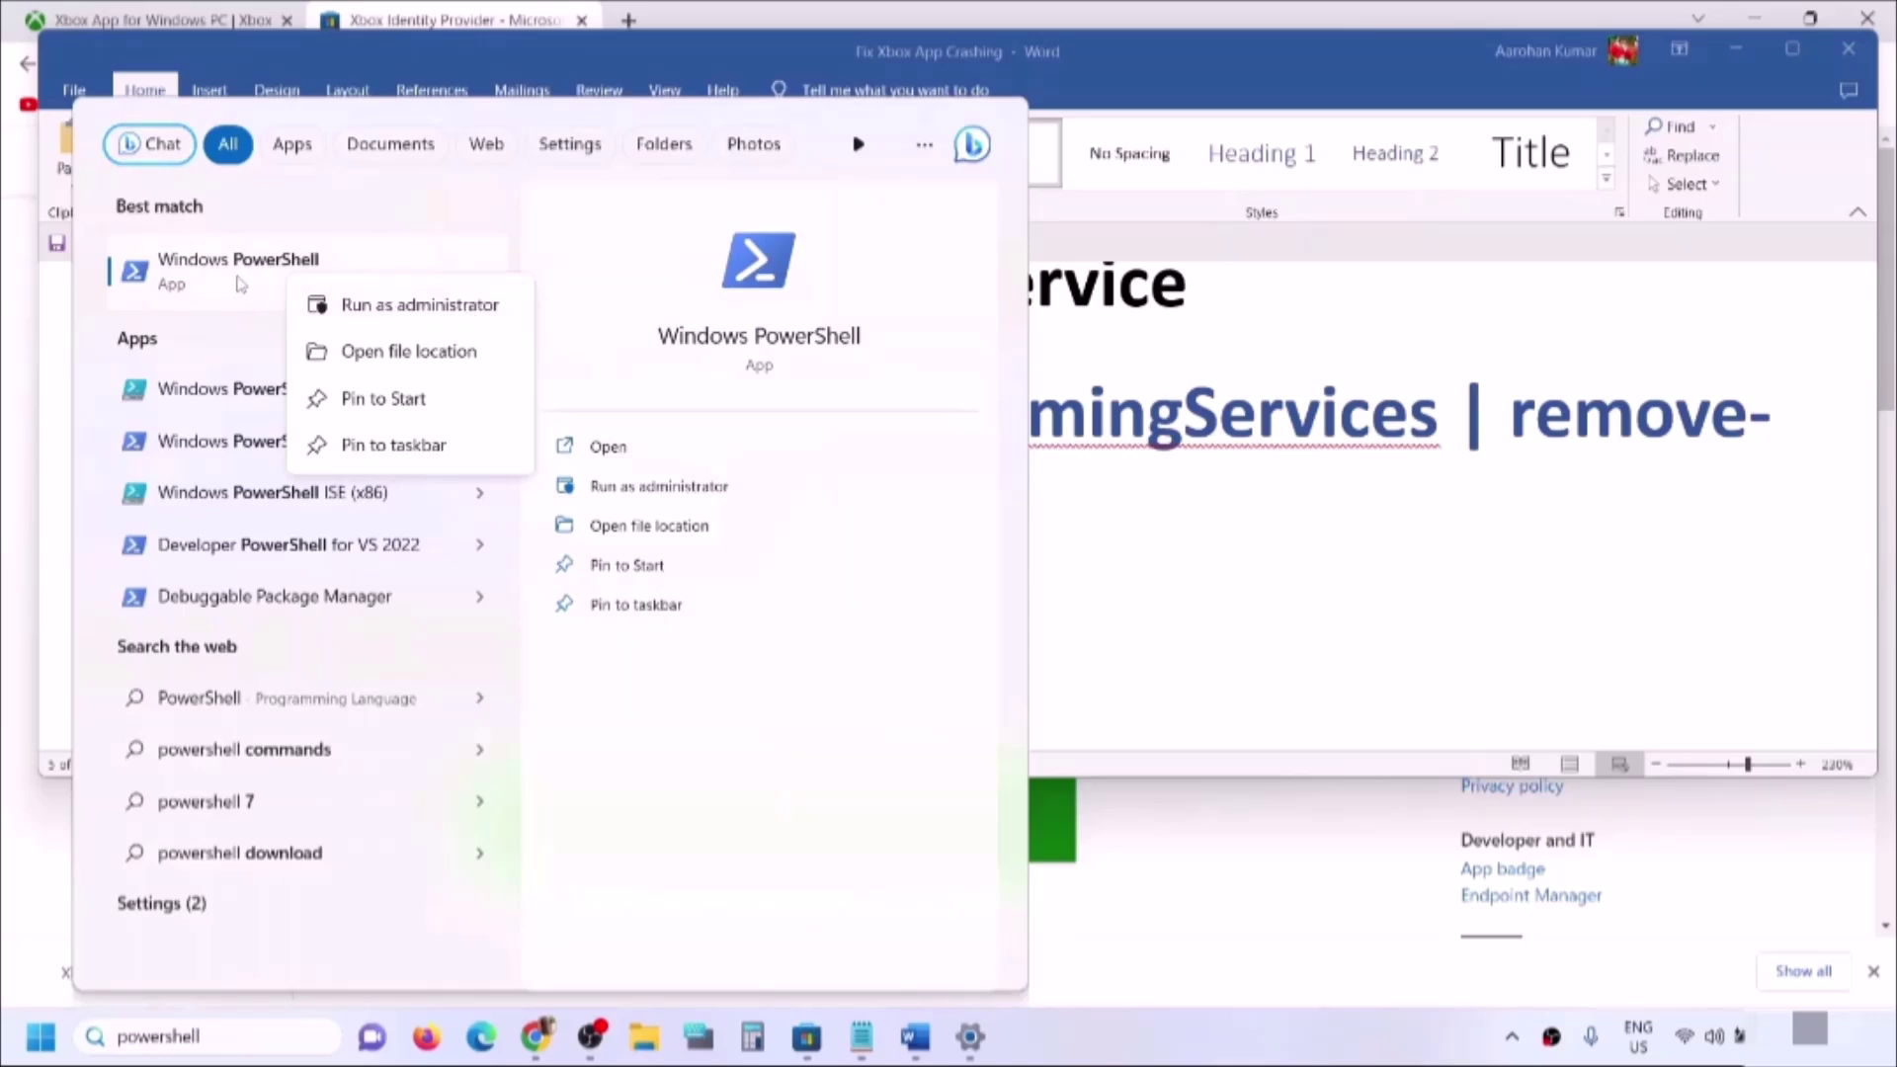
{"action": "left_click", "coordinate": [425, 303]}
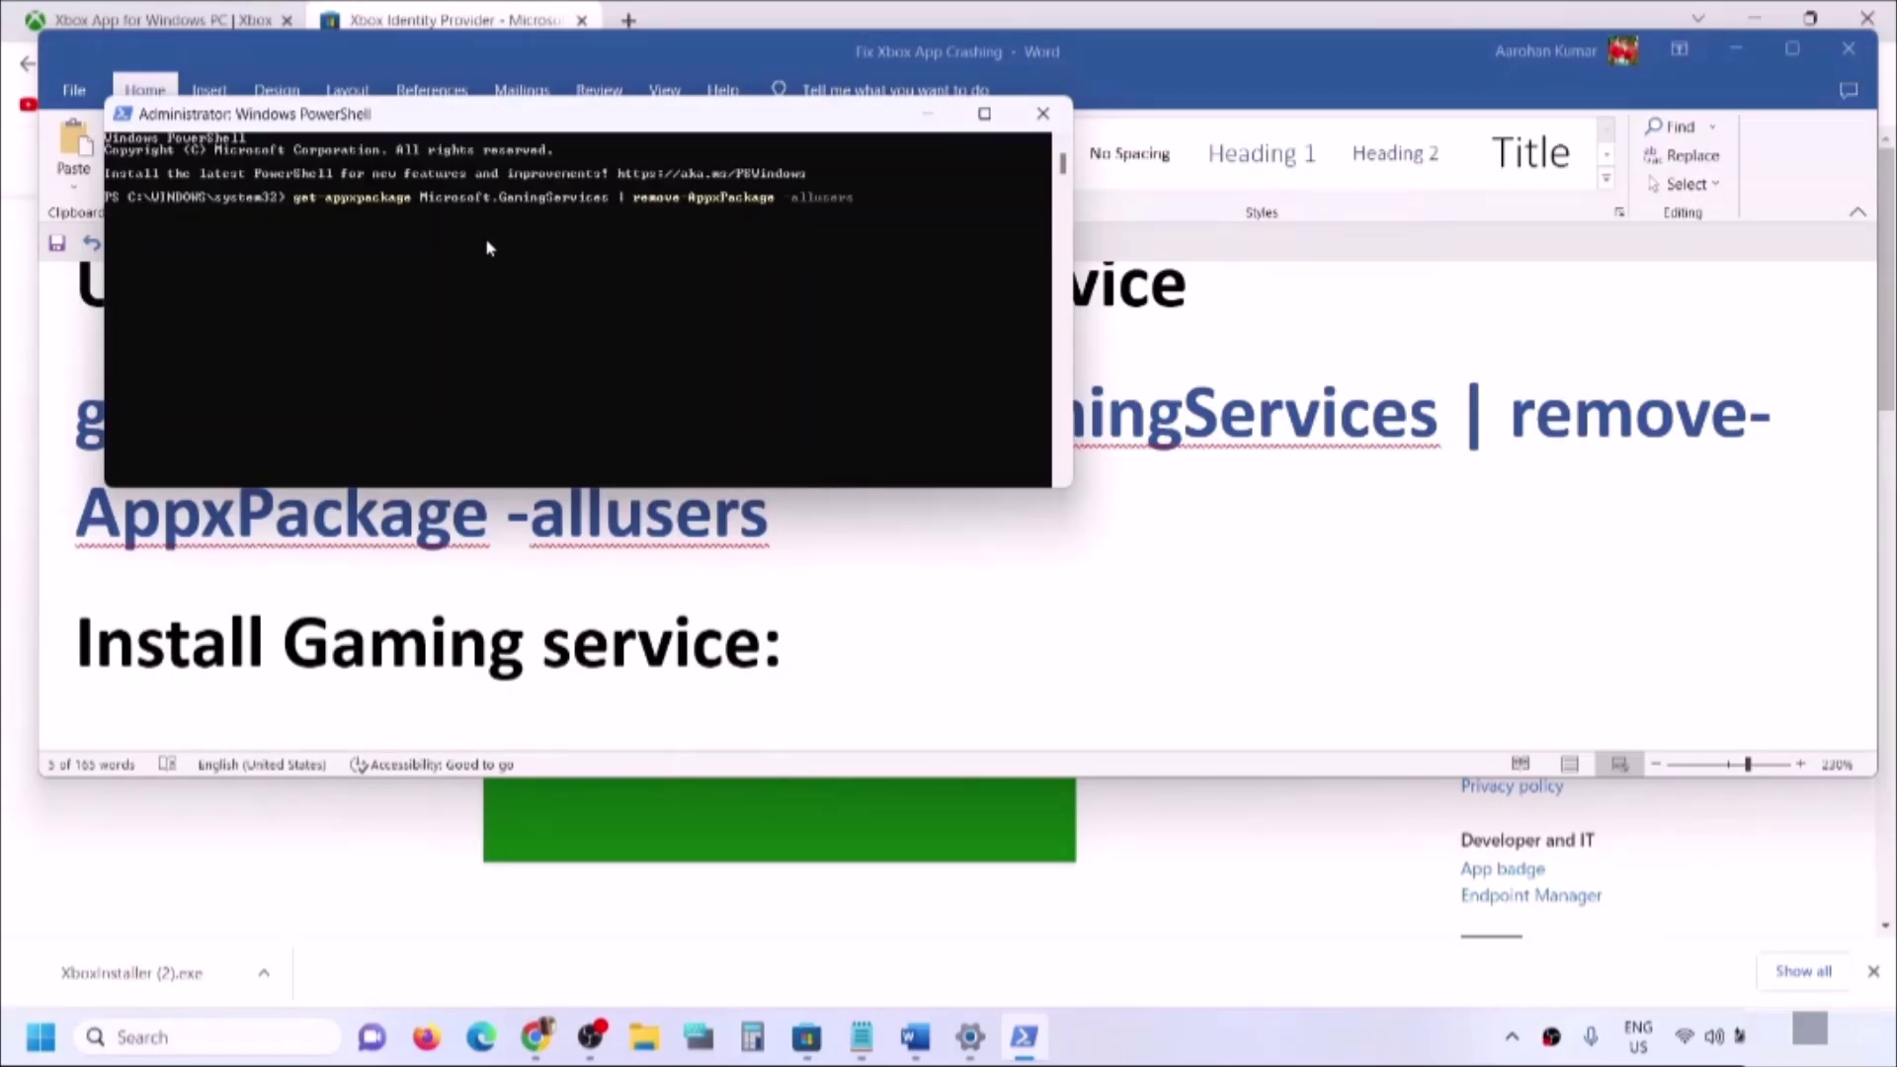
{"action": "key", "text": "Return"}
Run the start ms-windows-store command in PowerShell and install Gaming Services from its Store page
{"action": "left_click", "coordinate": [652, 632]}
{"action": "scroll", "coordinate": [652, 633], "scroll_direction": "down", "scroll_amount": 4}
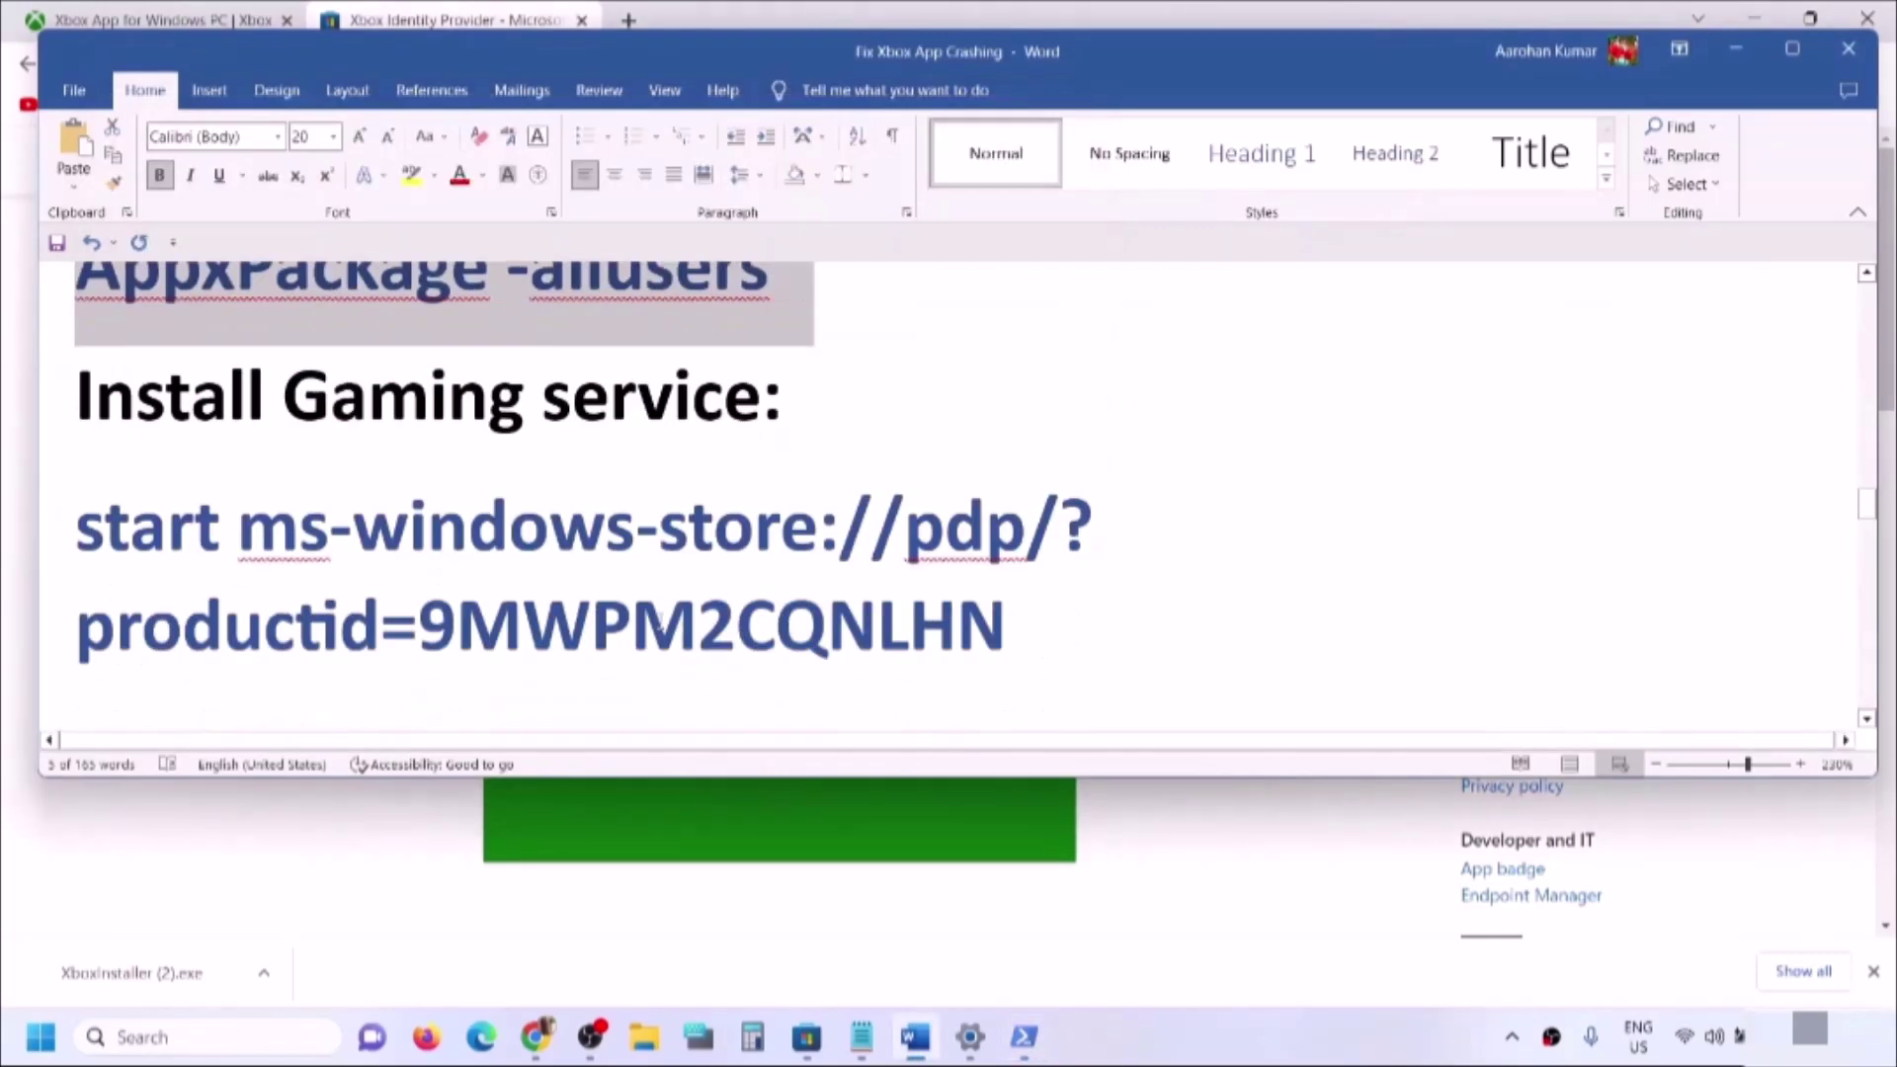
{"action": "scroll", "coordinate": [678, 605], "scroll_direction": "up", "scroll_amount": 2}
{"action": "left_click_drag", "start_coordinate": [1080, 597], "coordinate": [144, 492]}
{"action": "key", "text": "super+c"}
{"action": "key", "text": "alt+Tab"}
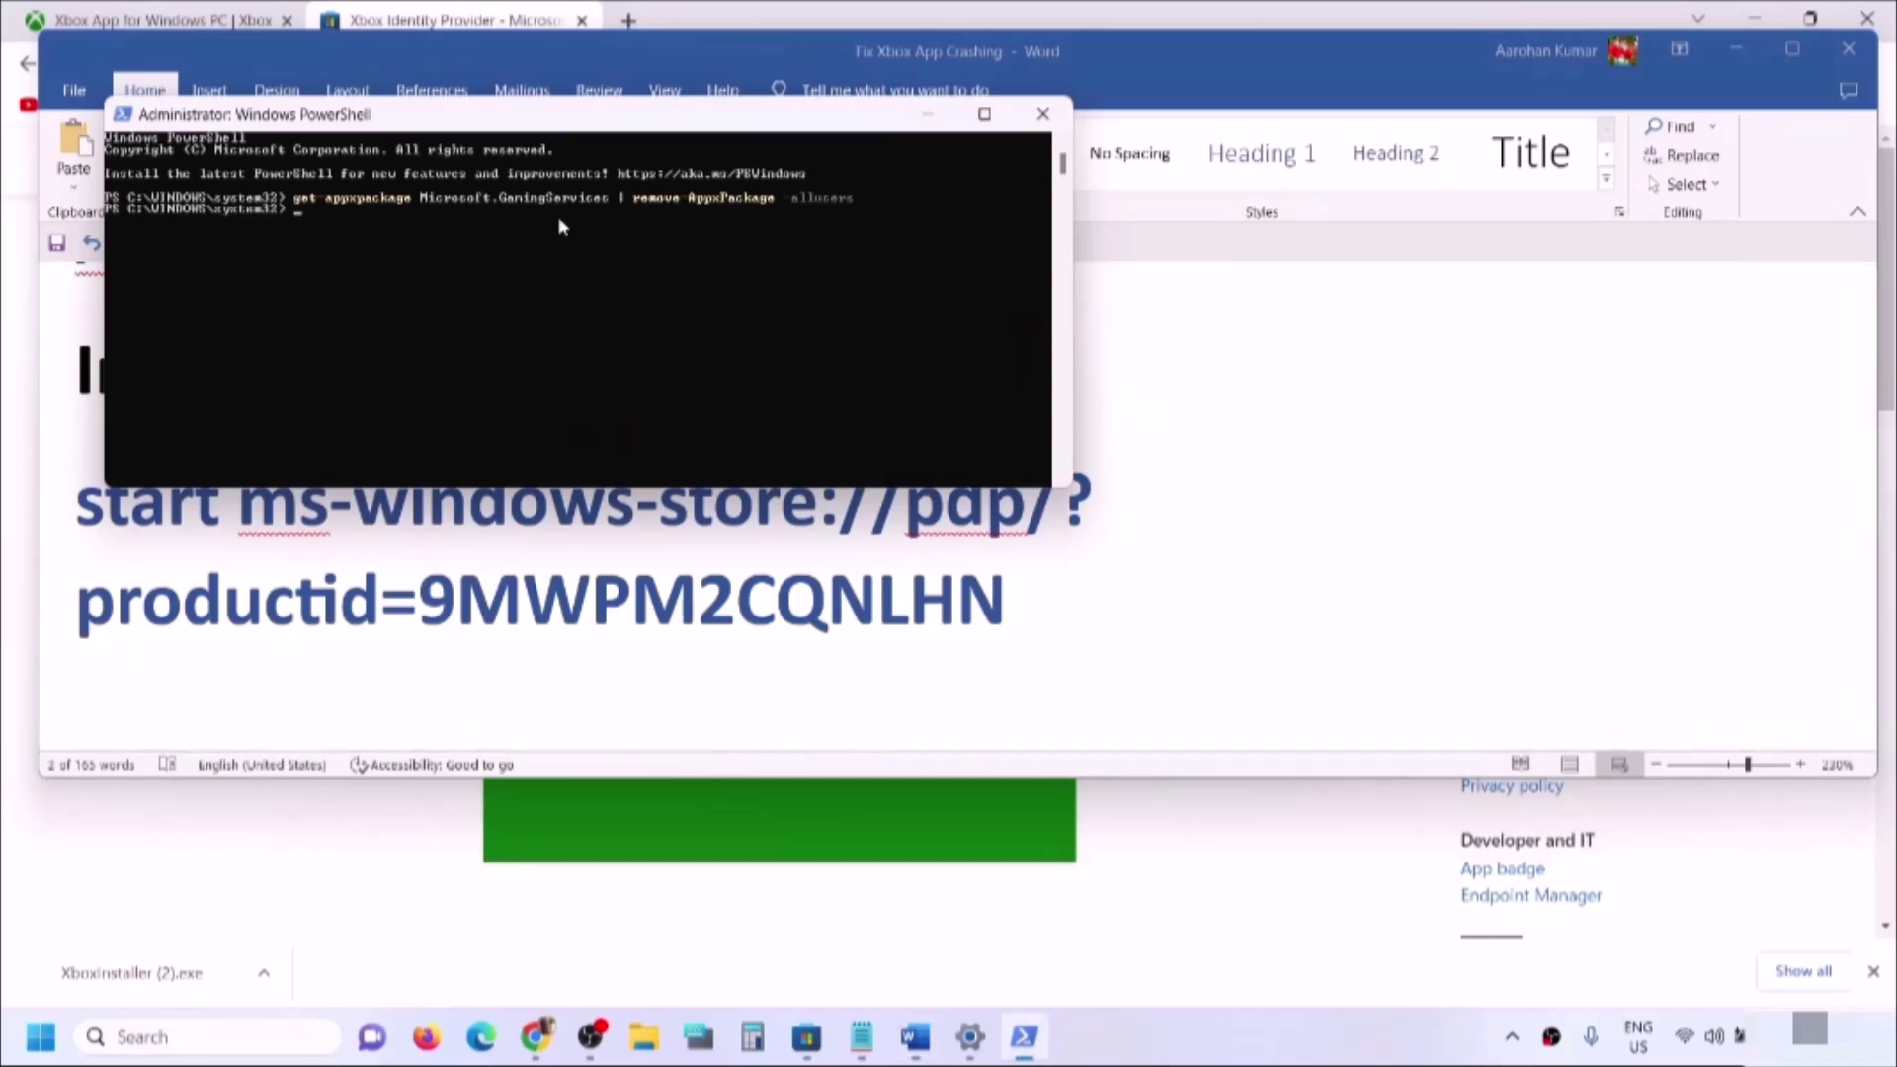
{"action": "right_click", "coordinate": [558, 230]}
{"action": "key", "text": "Return"}
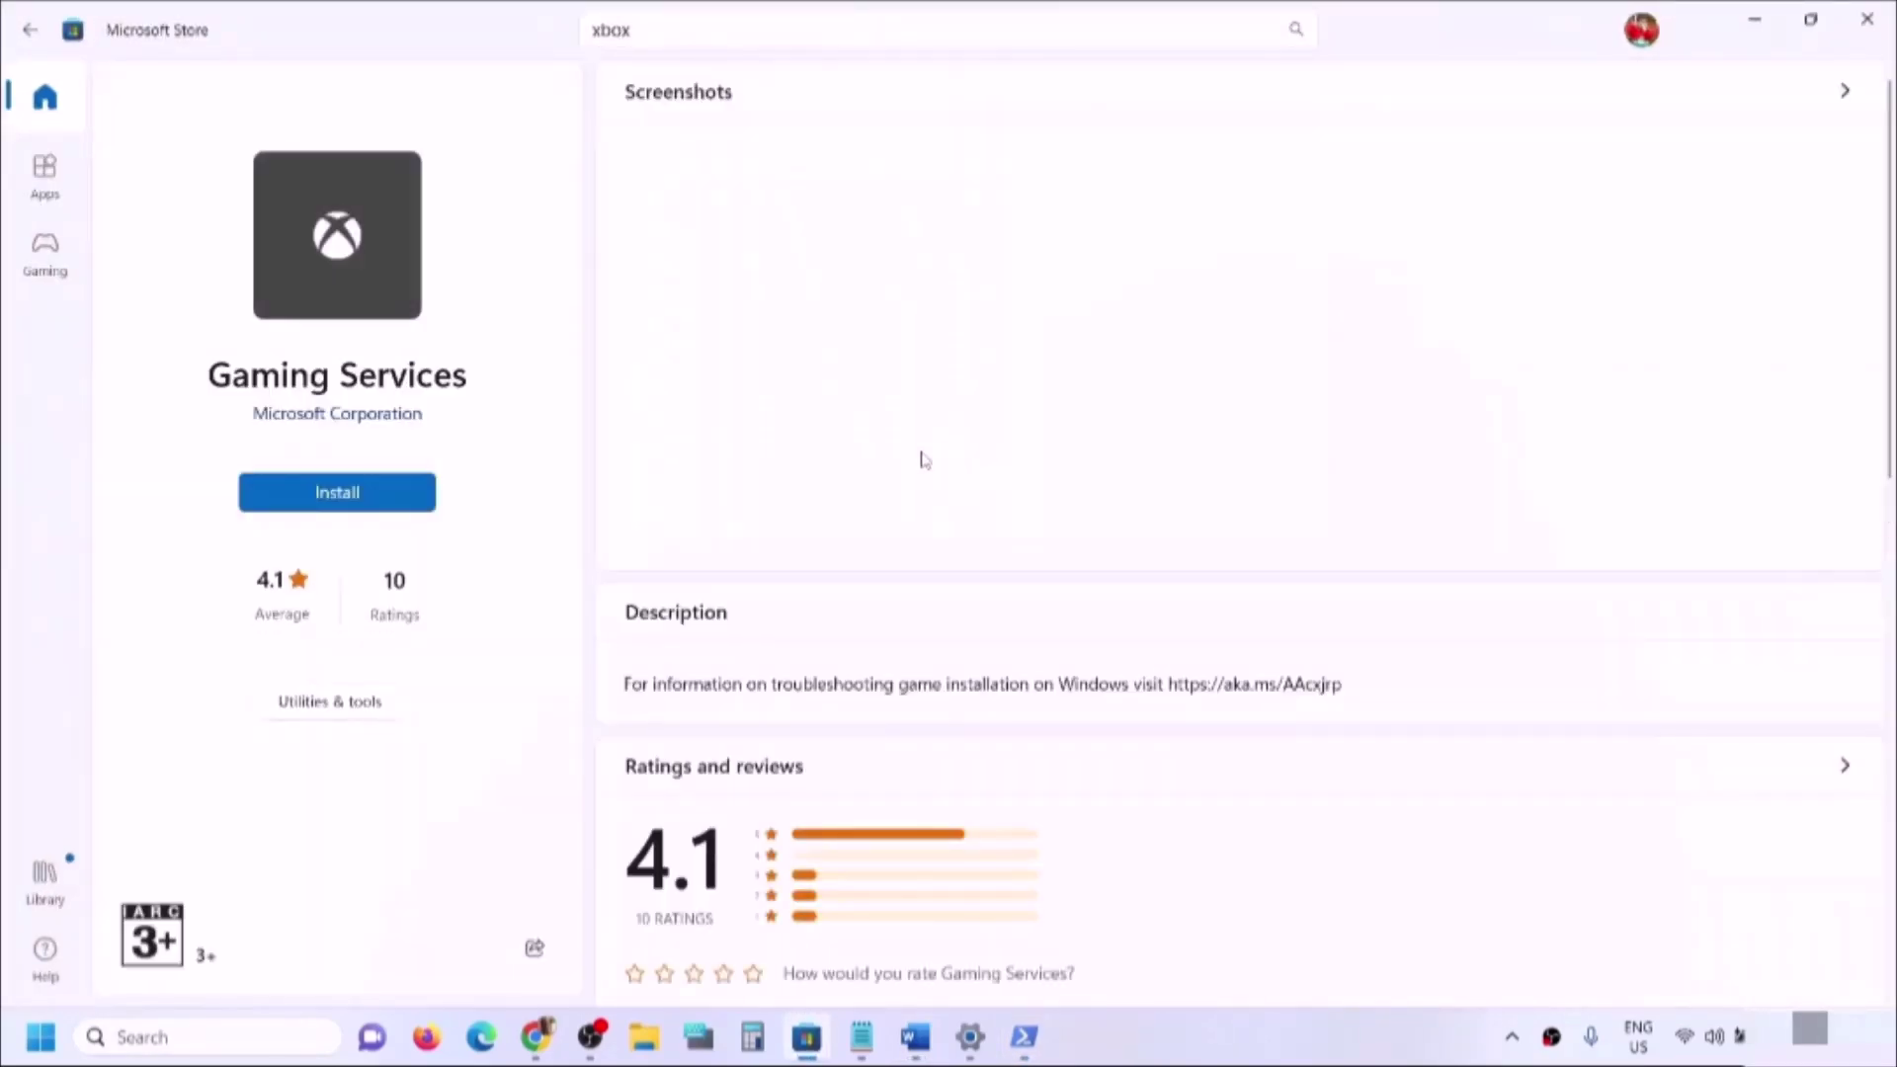
{"action": "left_click", "coordinate": [347, 494]}
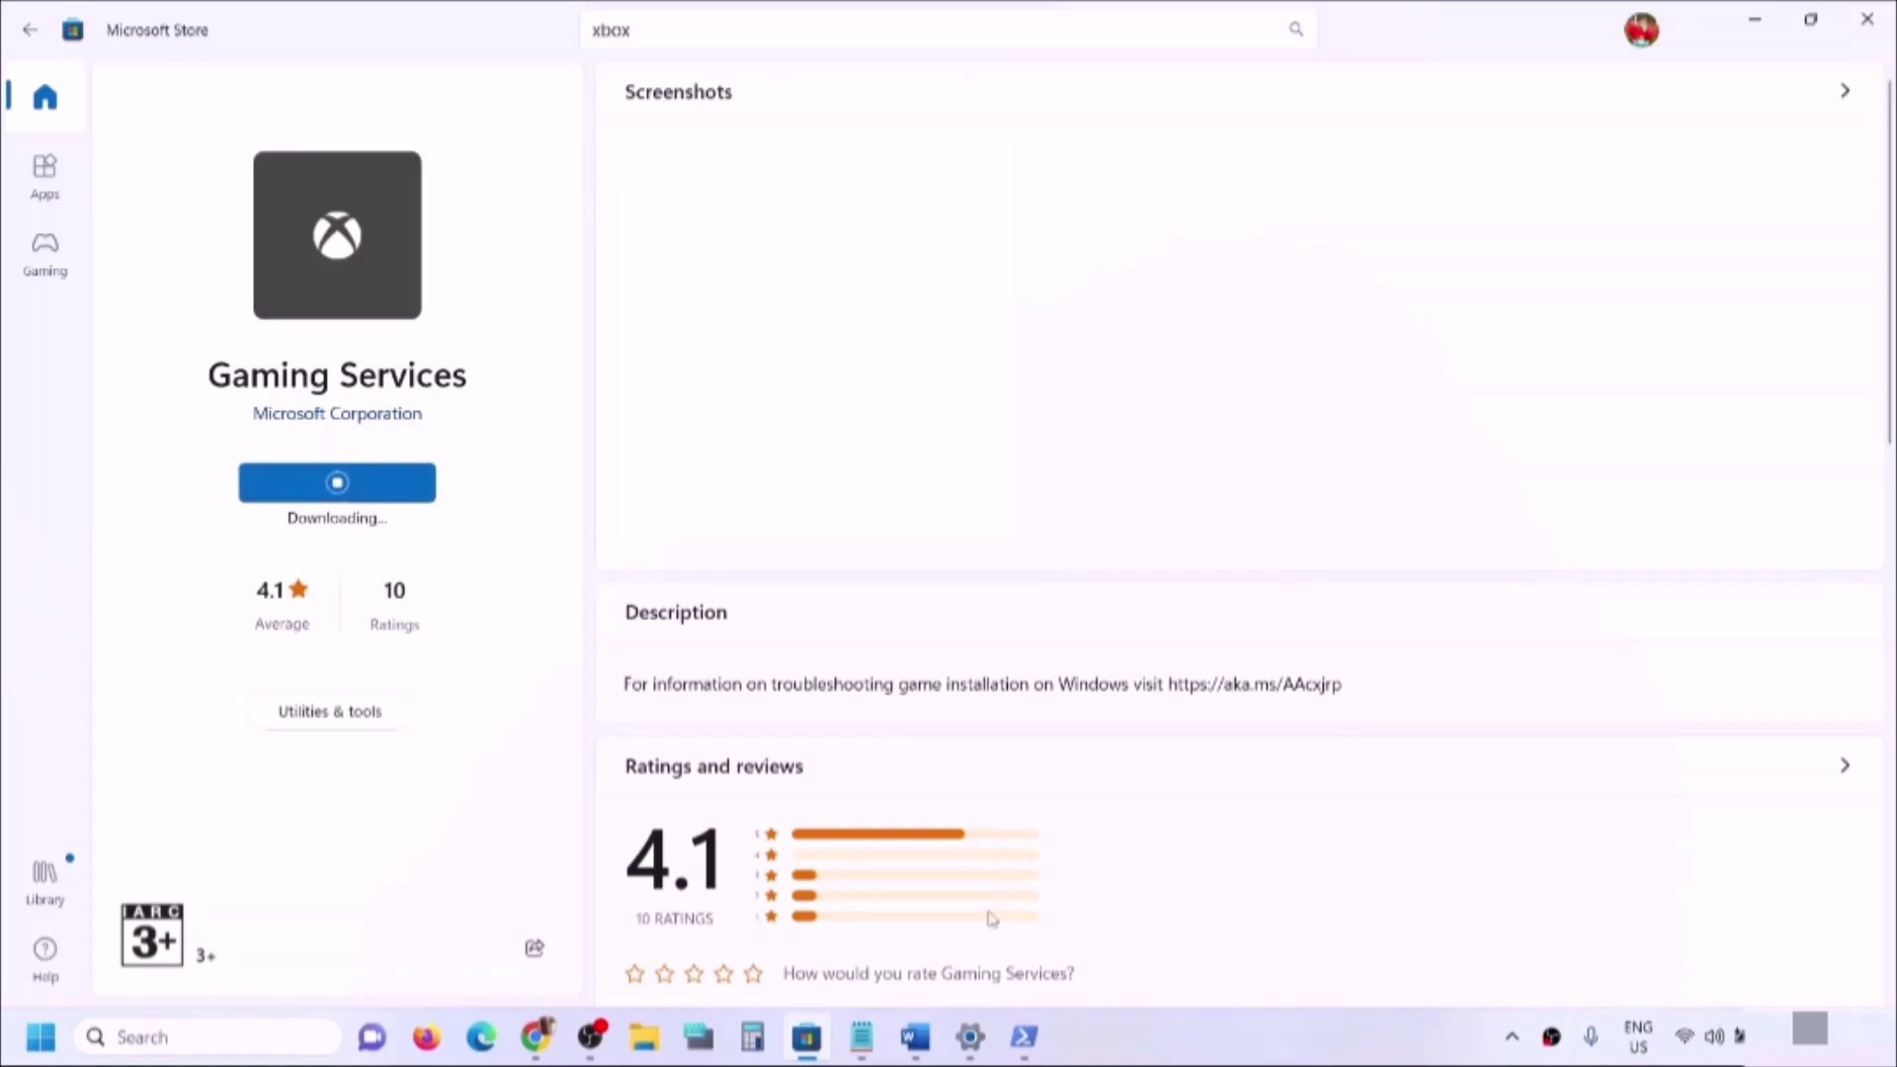
{"action": "left_click", "coordinate": [915, 1036]}
Search 'service' from the taskbar and launch the Services console
{"action": "scroll", "coordinate": [711, 659], "scroll_direction": "down", "scroll_amount": 2}
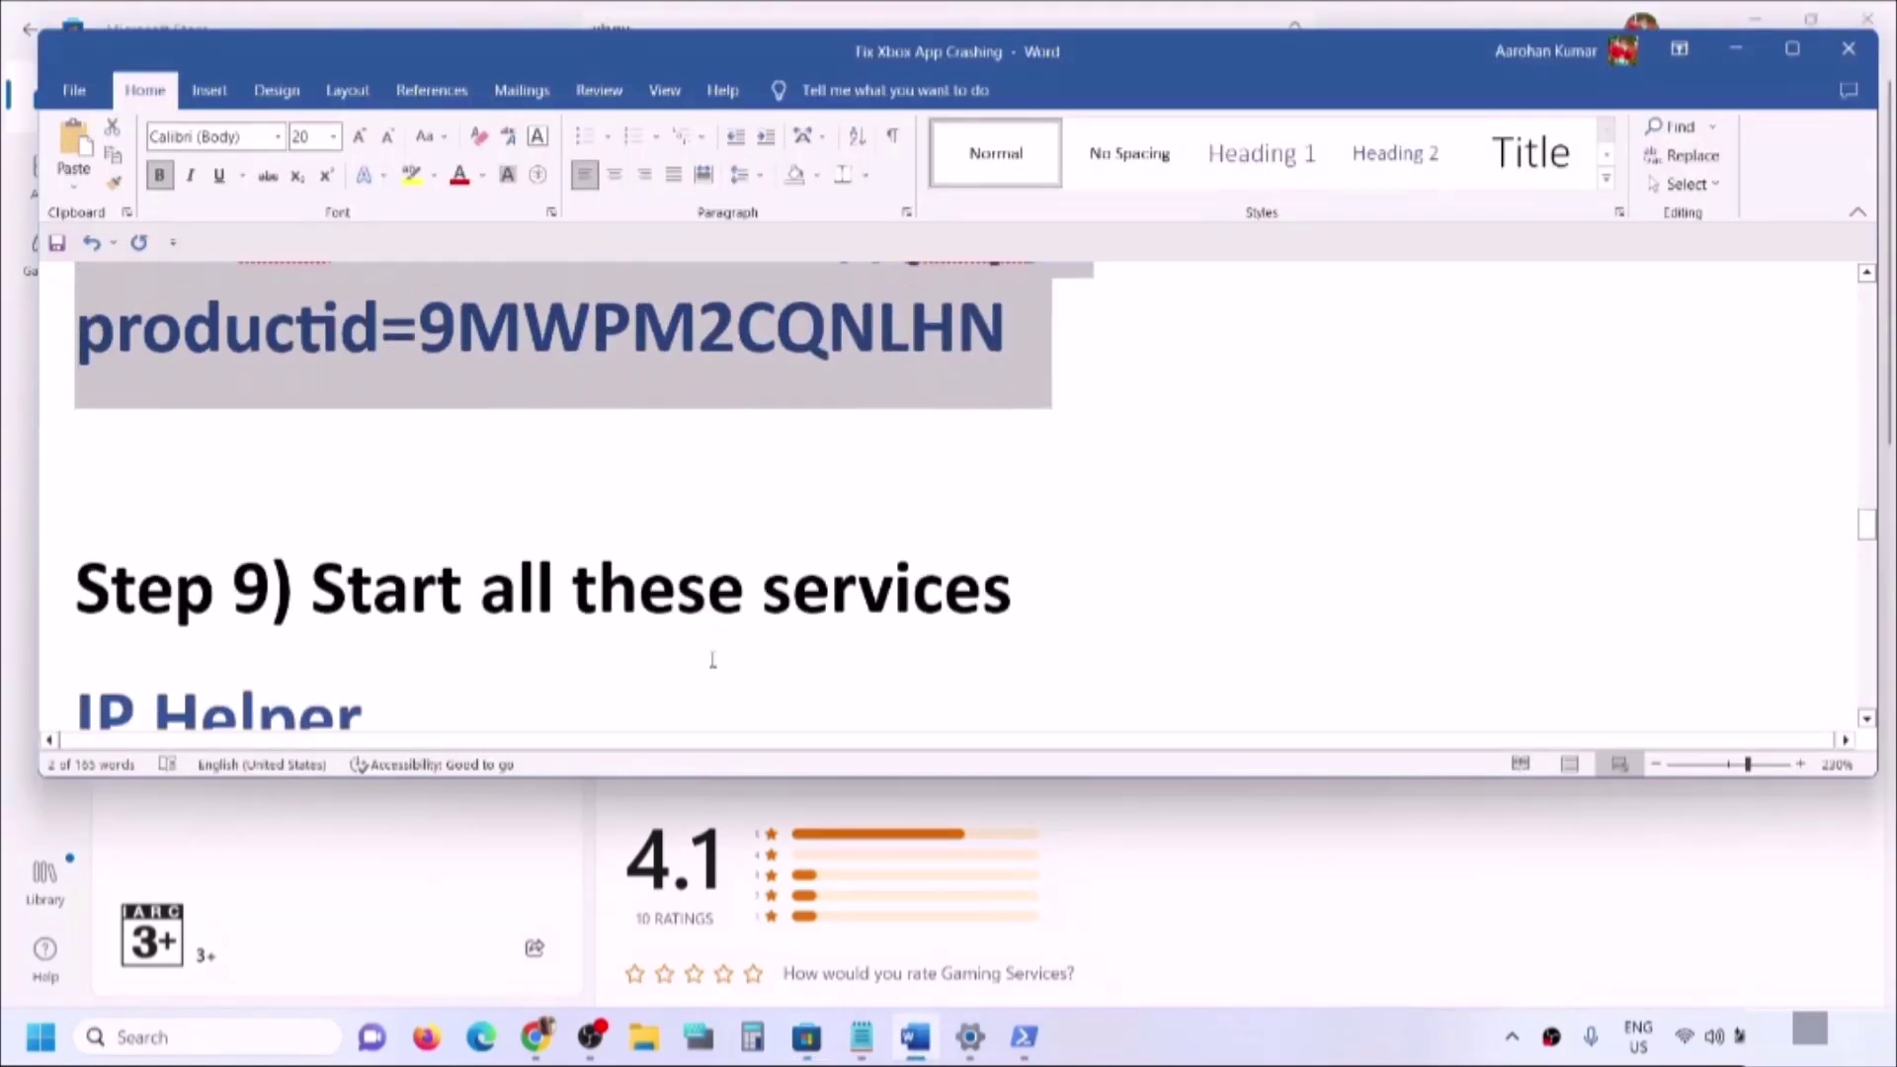
{"action": "scroll", "coordinate": [711, 660], "scroll_direction": "down", "scroll_amount": 5}
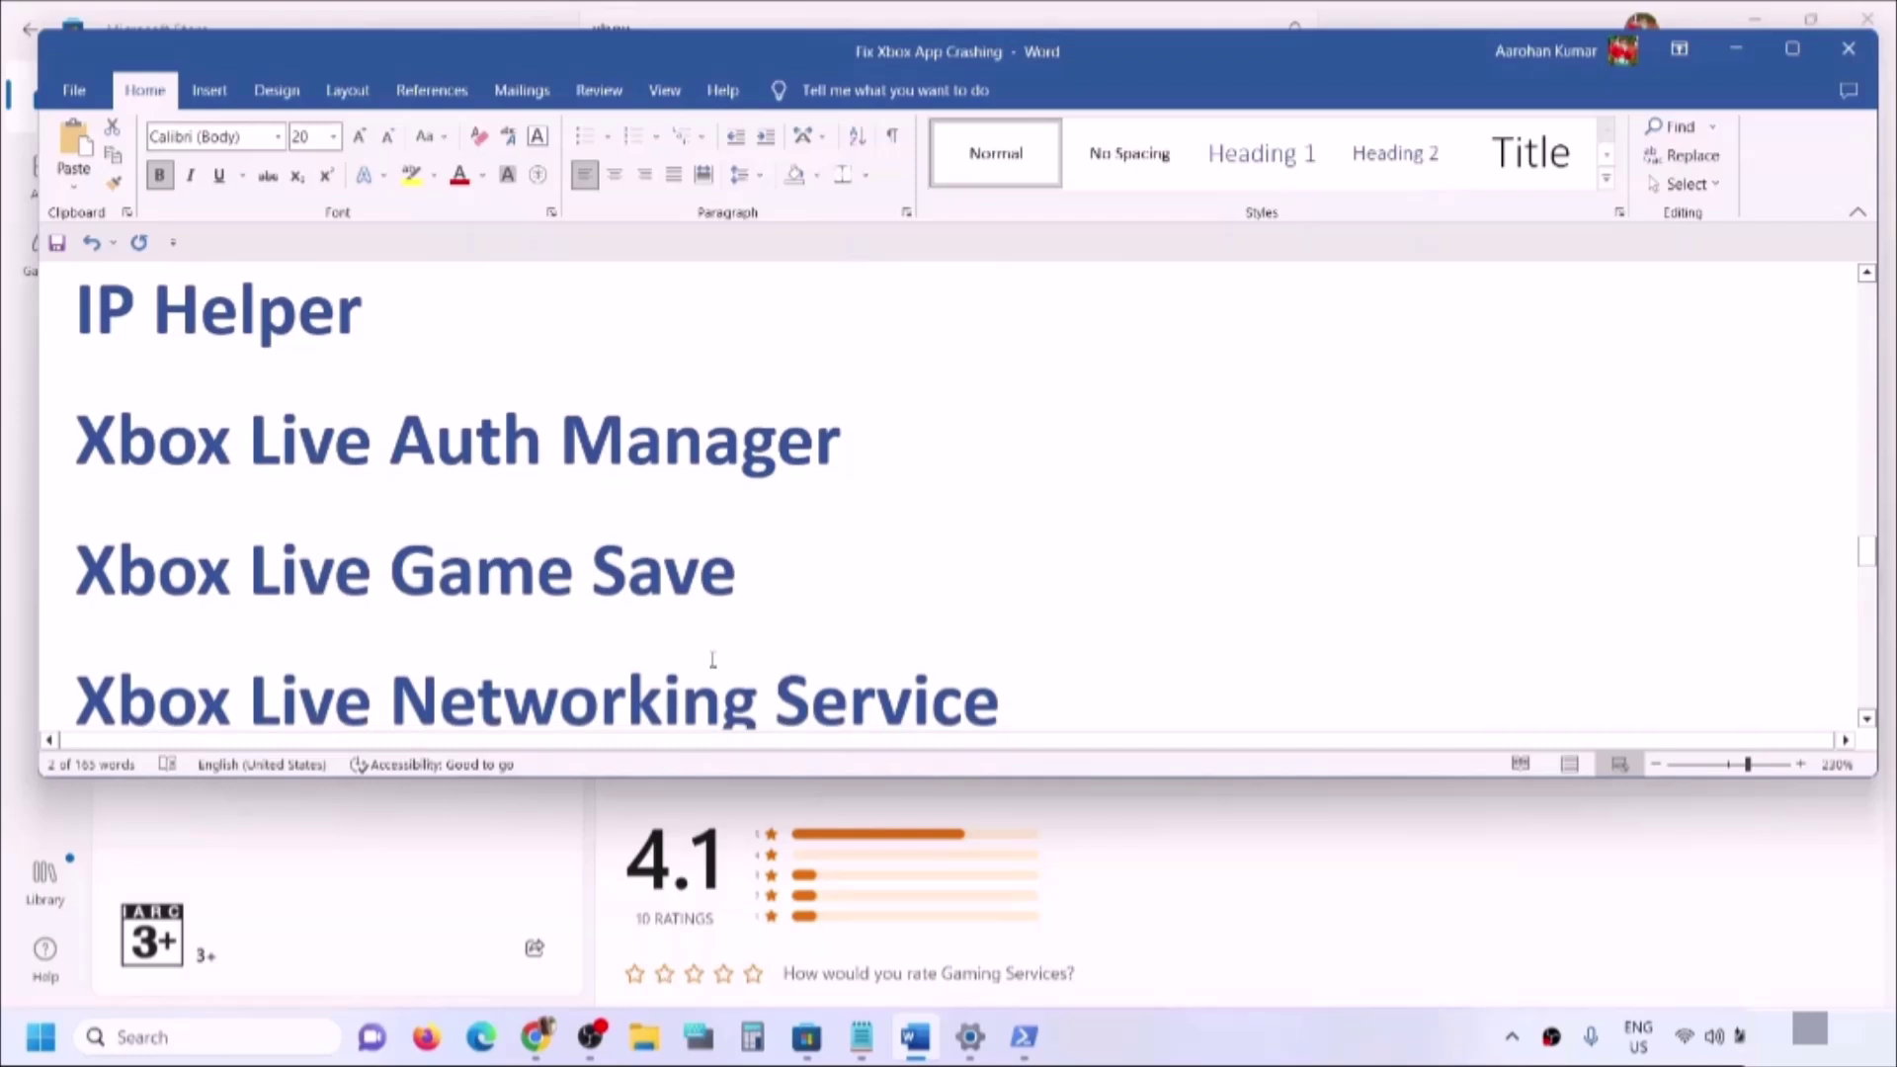
{"action": "left_click", "coordinate": [136, 1043]}
{"action": "type", "text": "ser"}
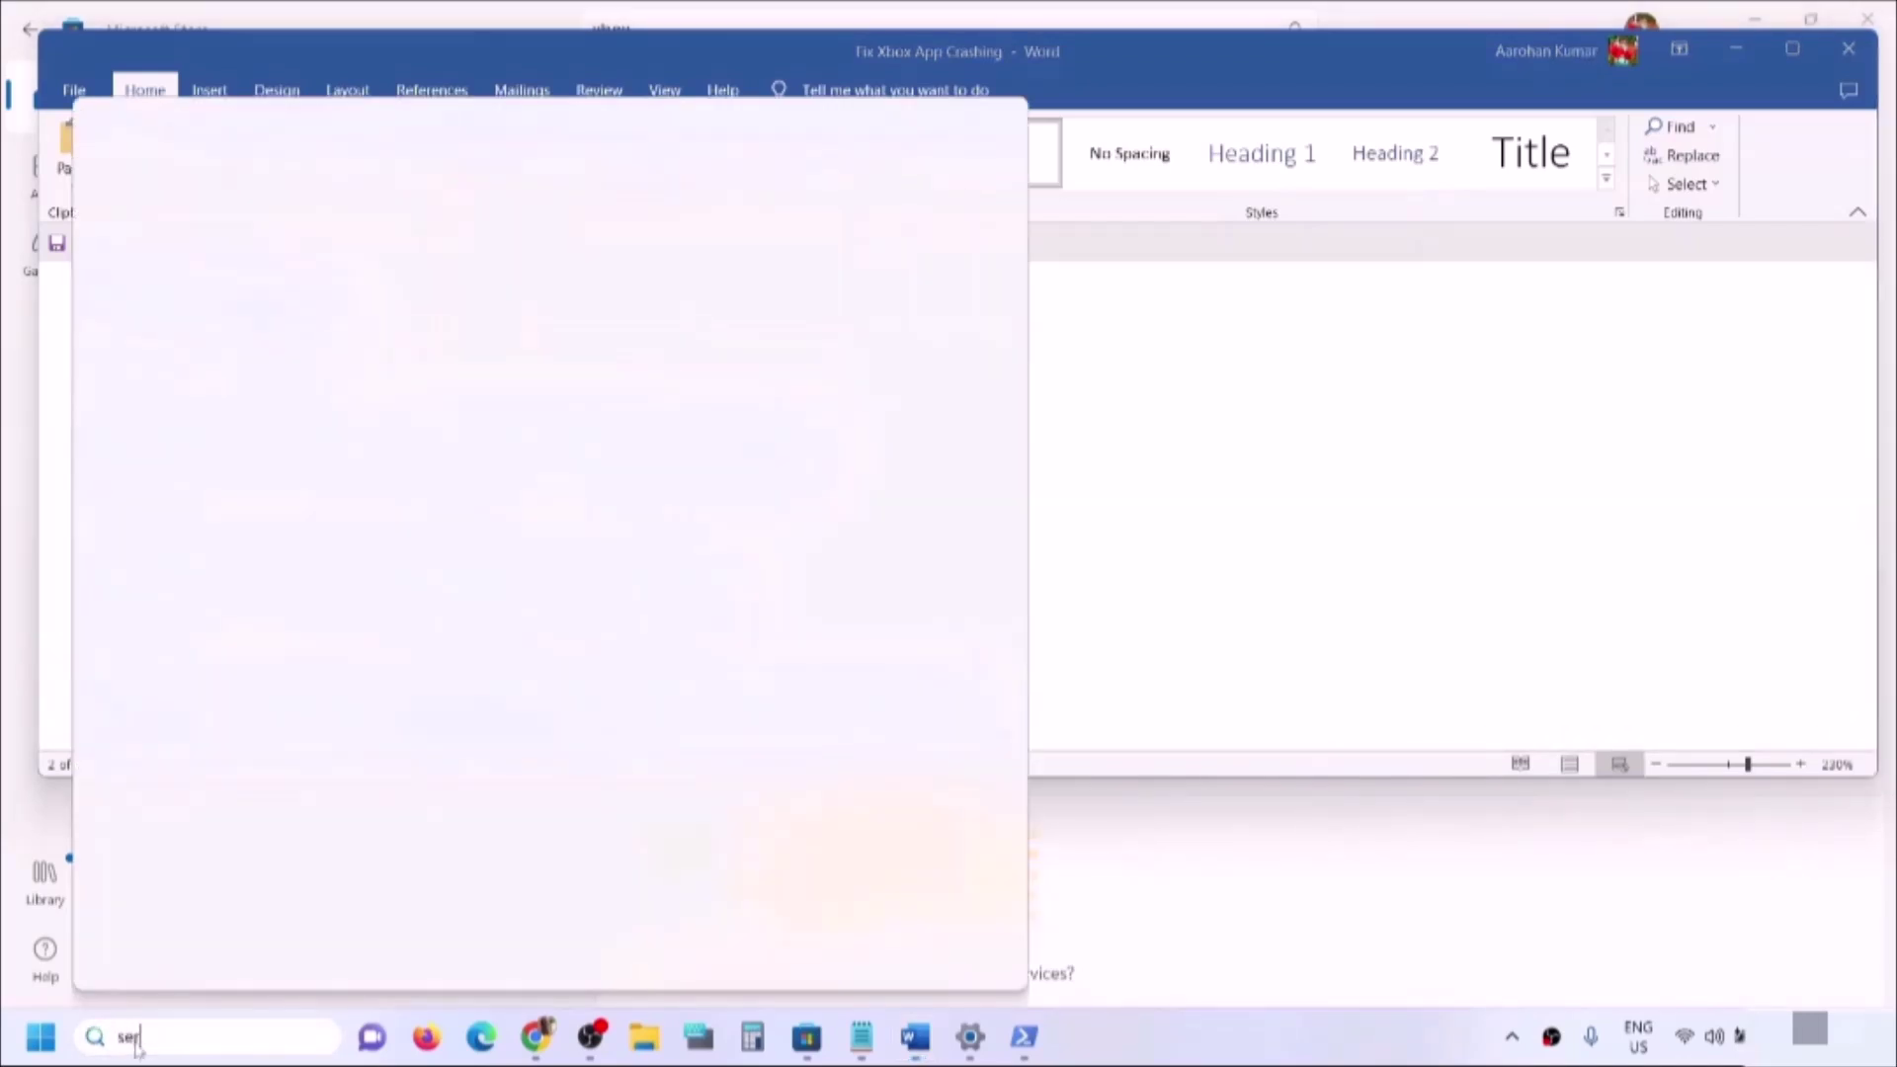
{"action": "type", "text": "vices"}
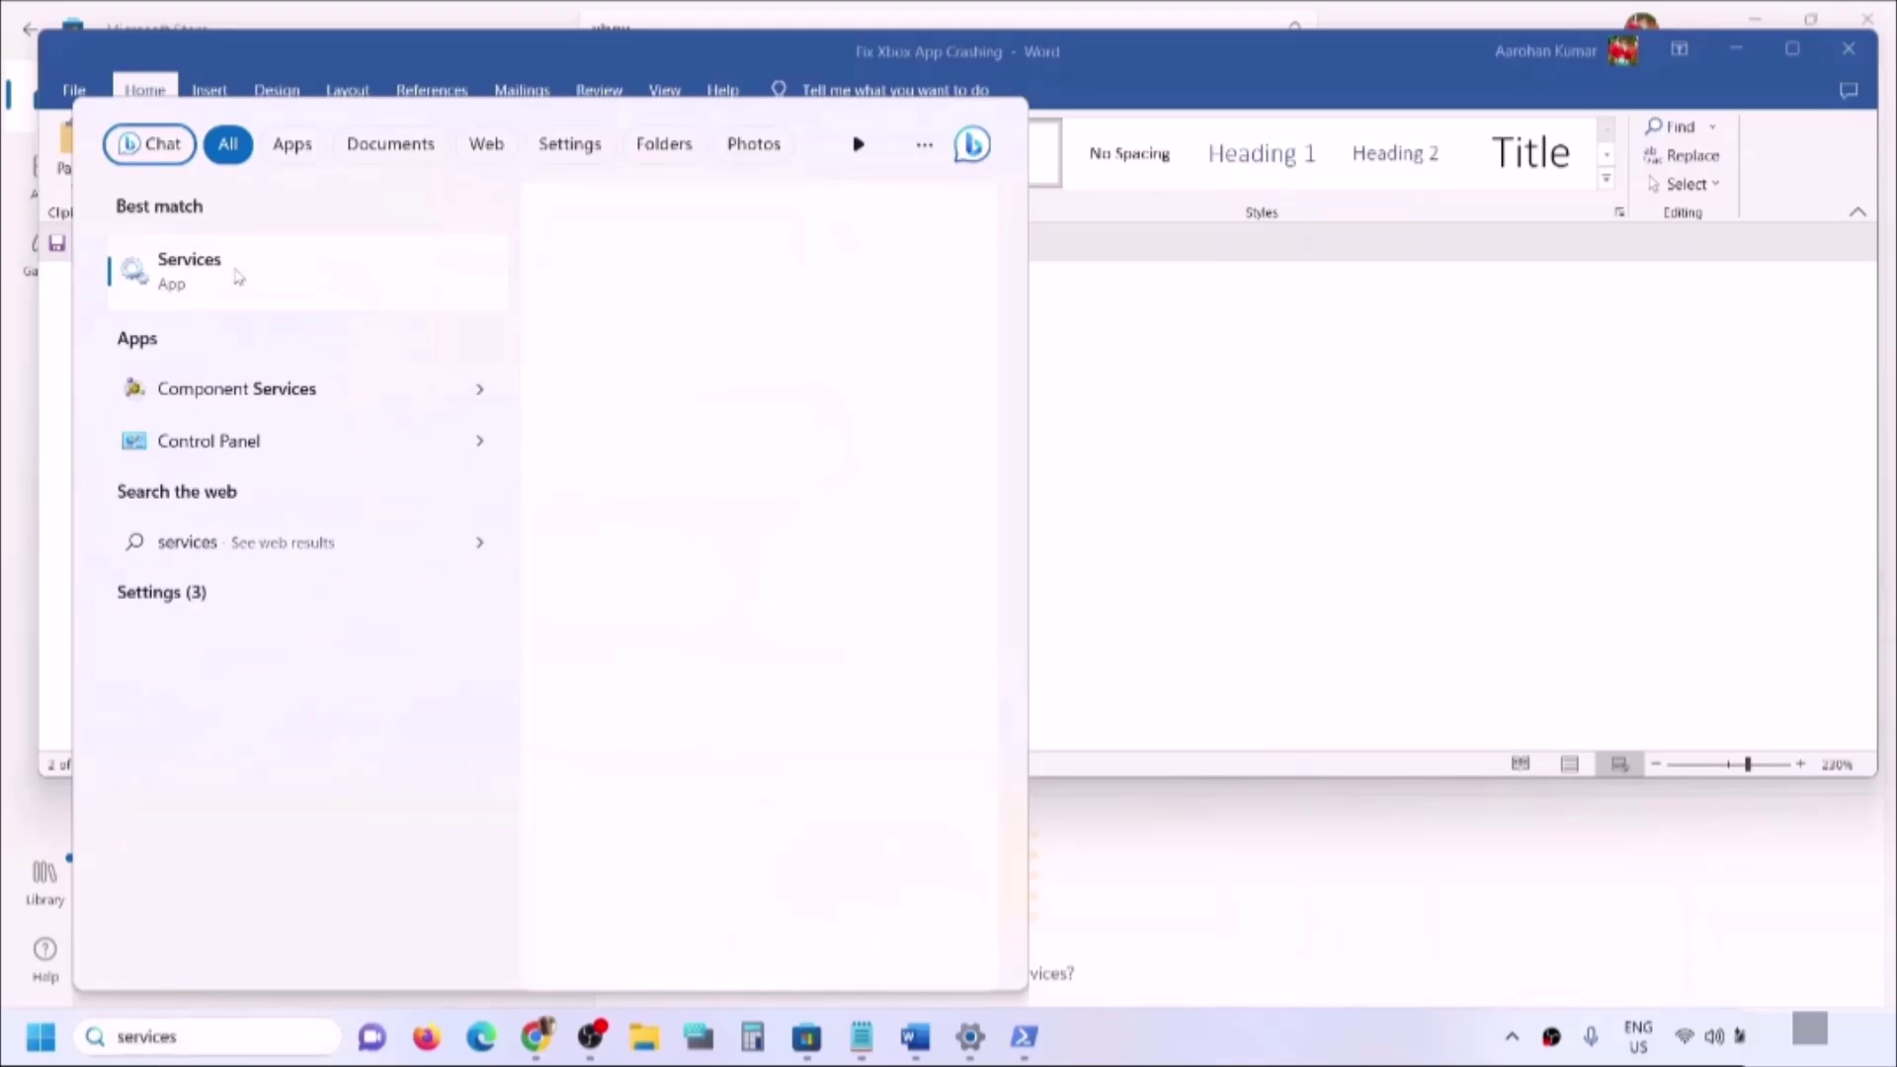
{"action": "left_click", "coordinate": [238, 276]}
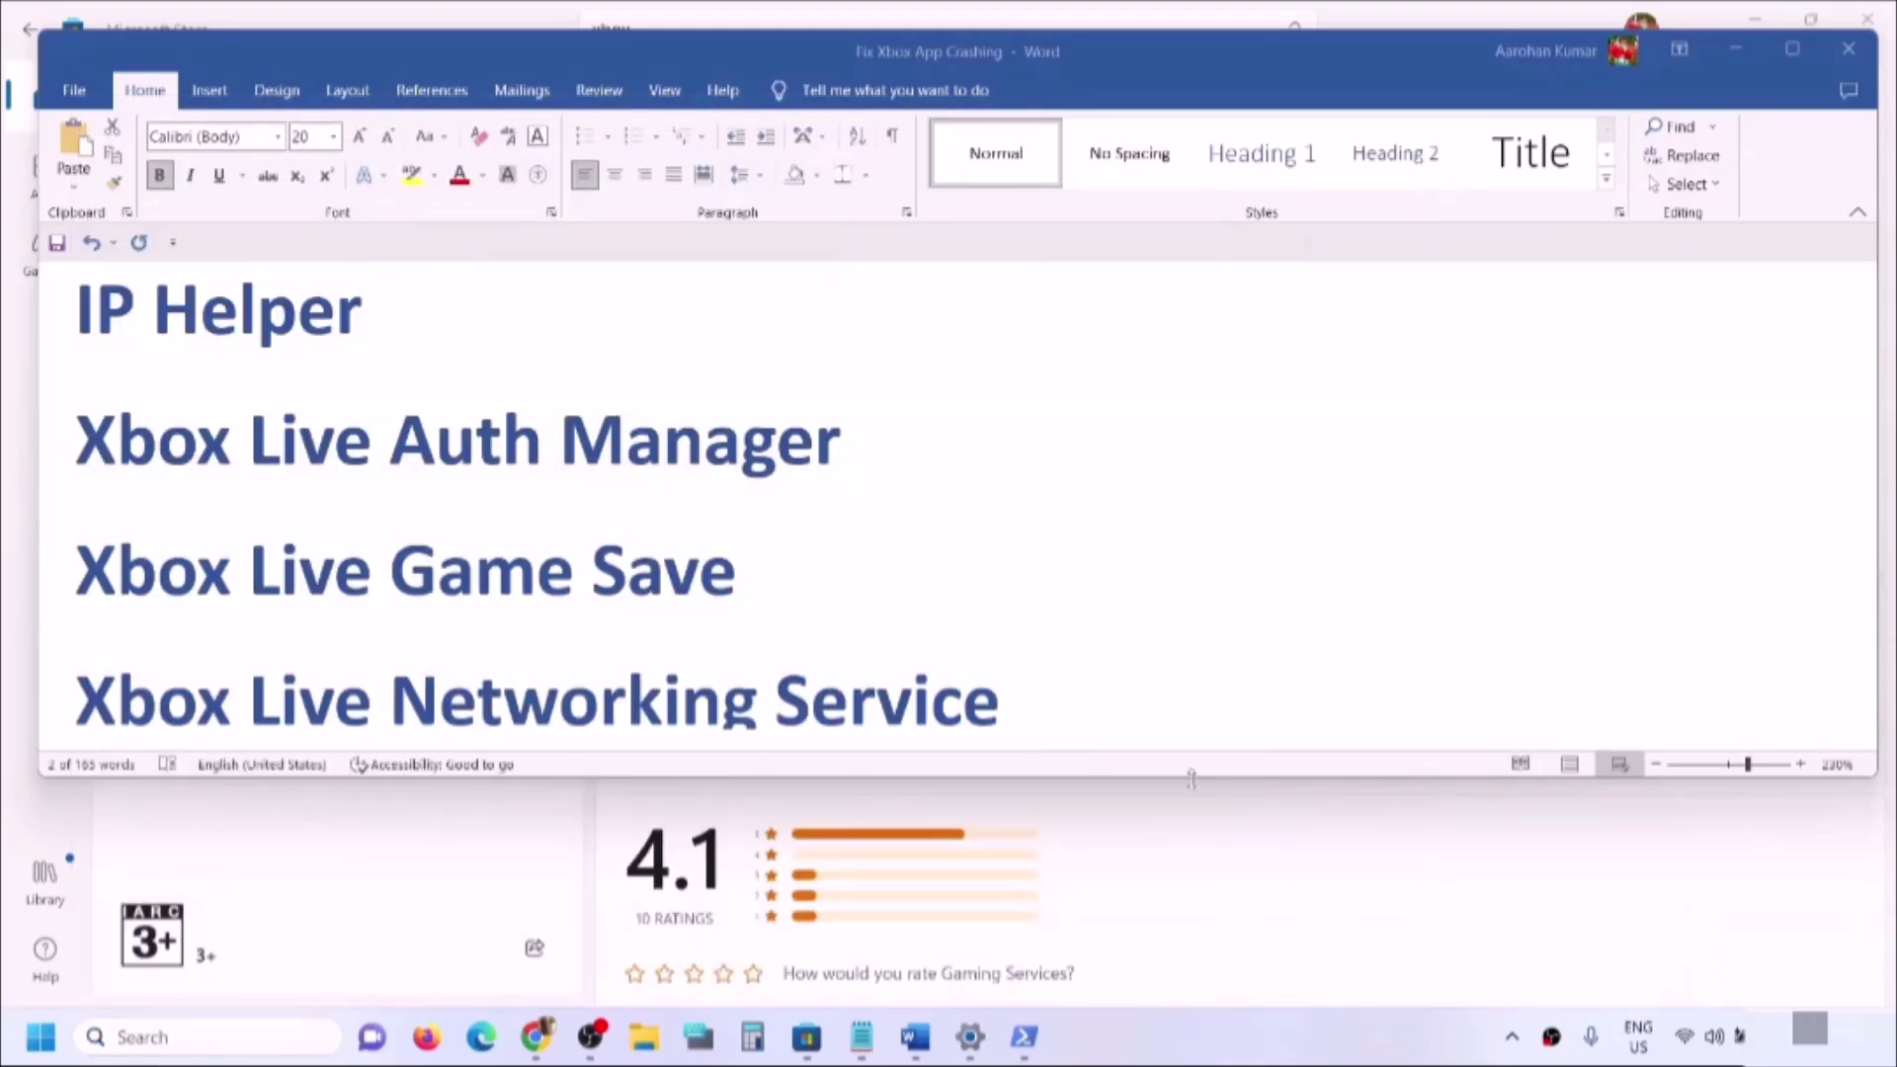
{"action": "left_click", "coordinate": [664, 687]}
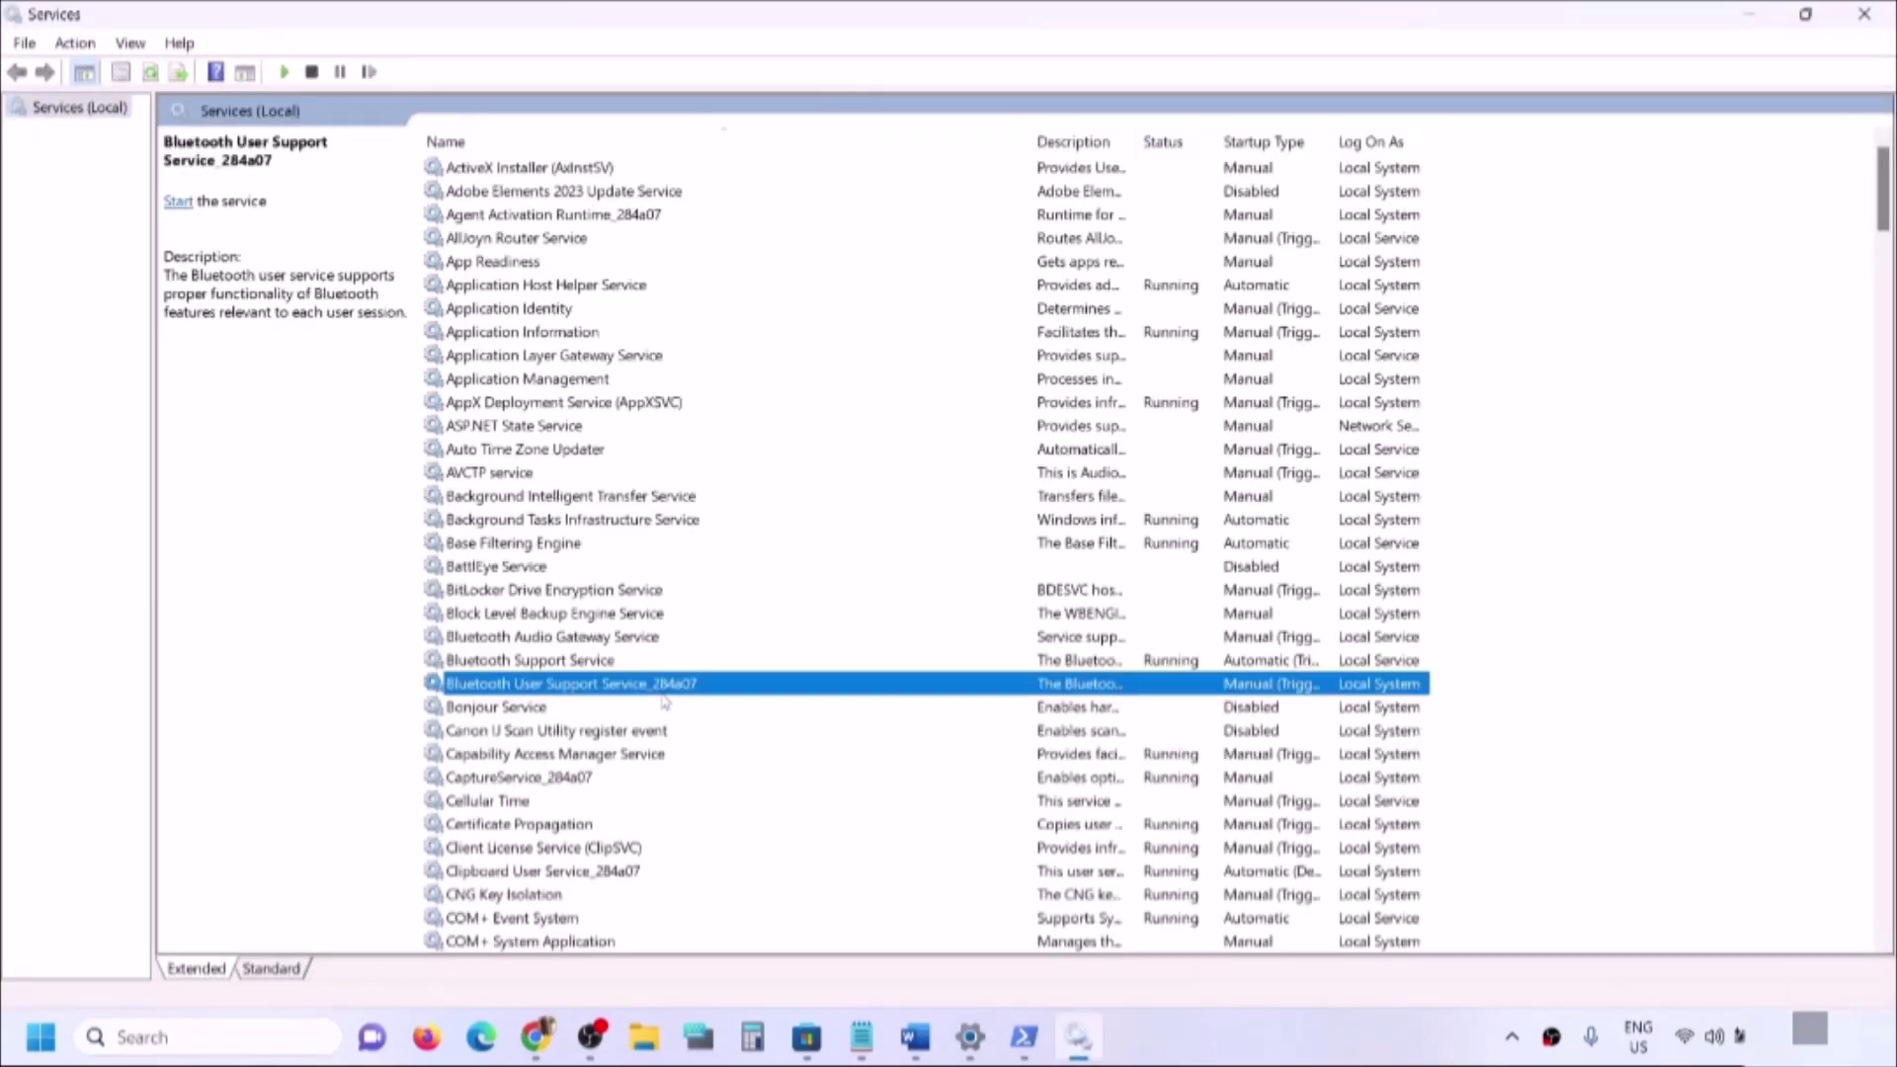
Set the IP Helper service's startup type to Automatic and apply it
{"action": "key", "text": "i"}
{"action": "left_click", "coordinate": [450, 546]}
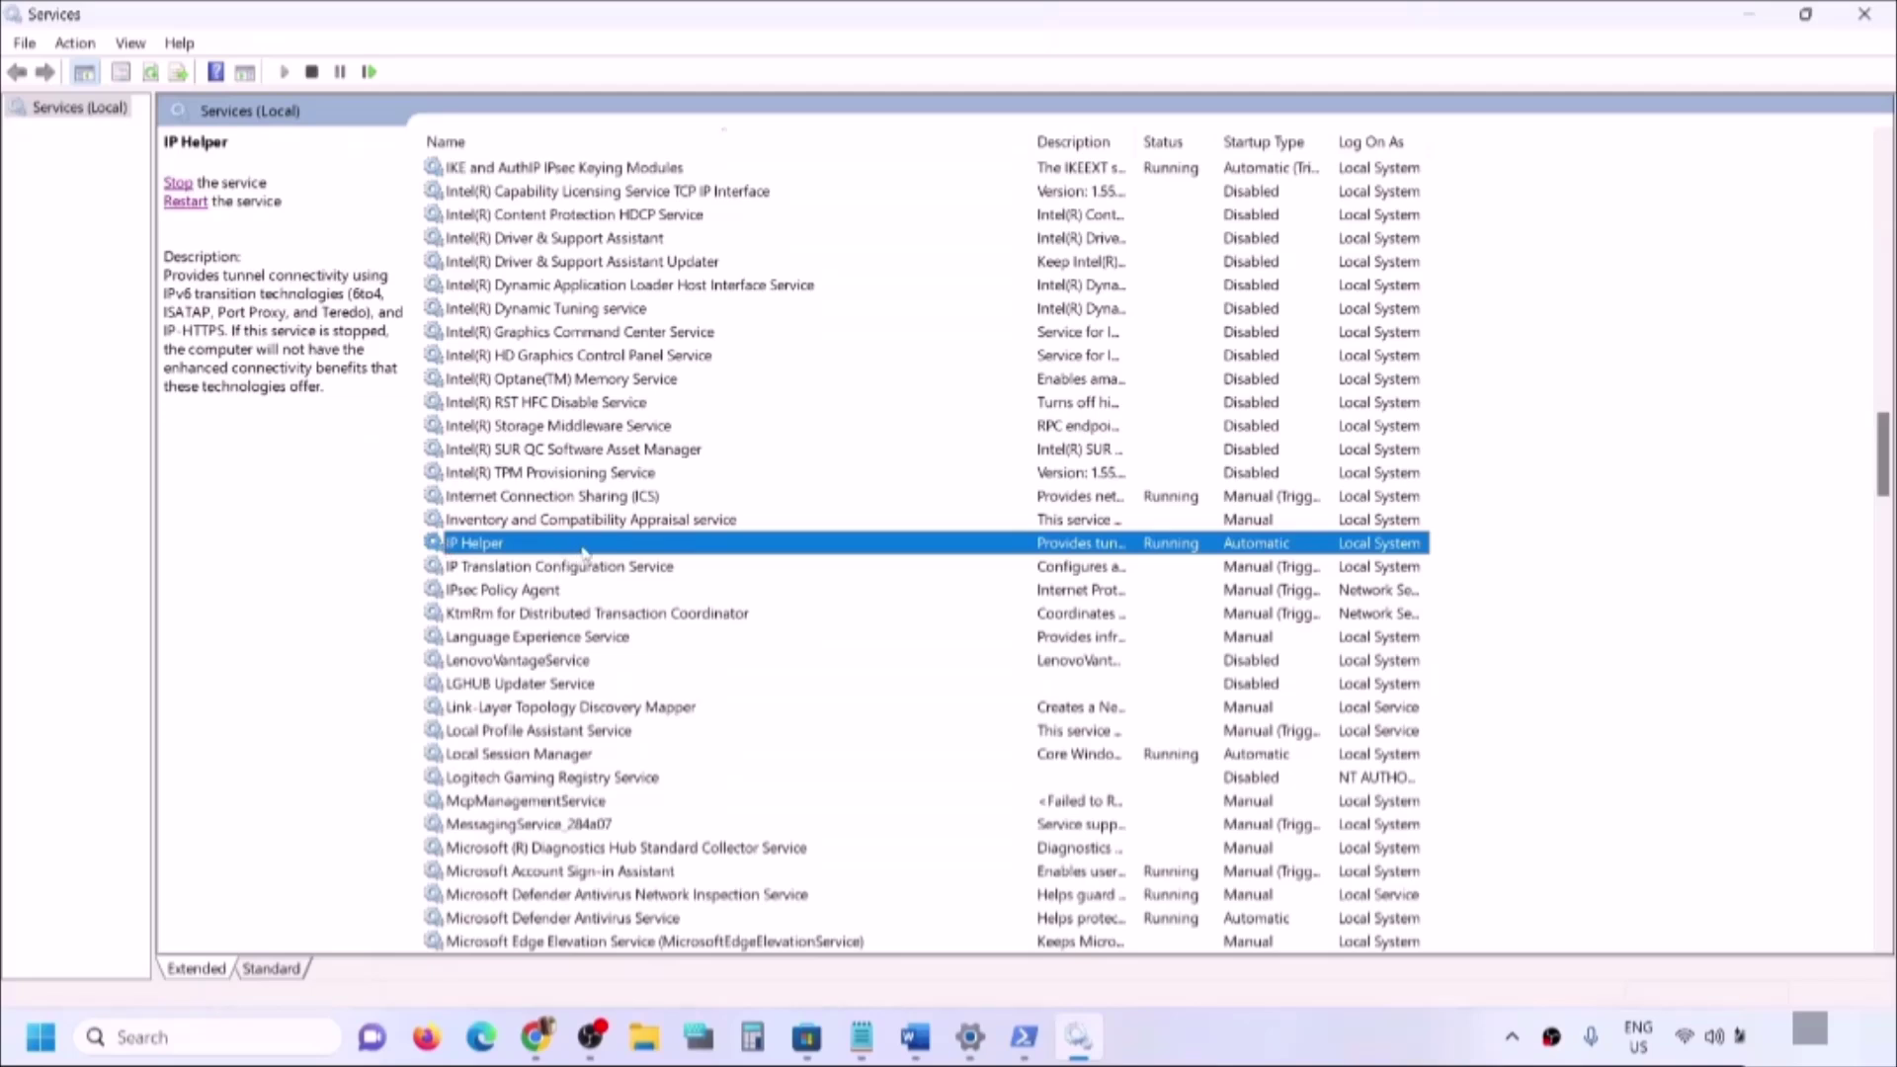
{"action": "double_click", "coordinate": [614, 549]}
{"action": "left_click", "coordinate": [937, 489]}
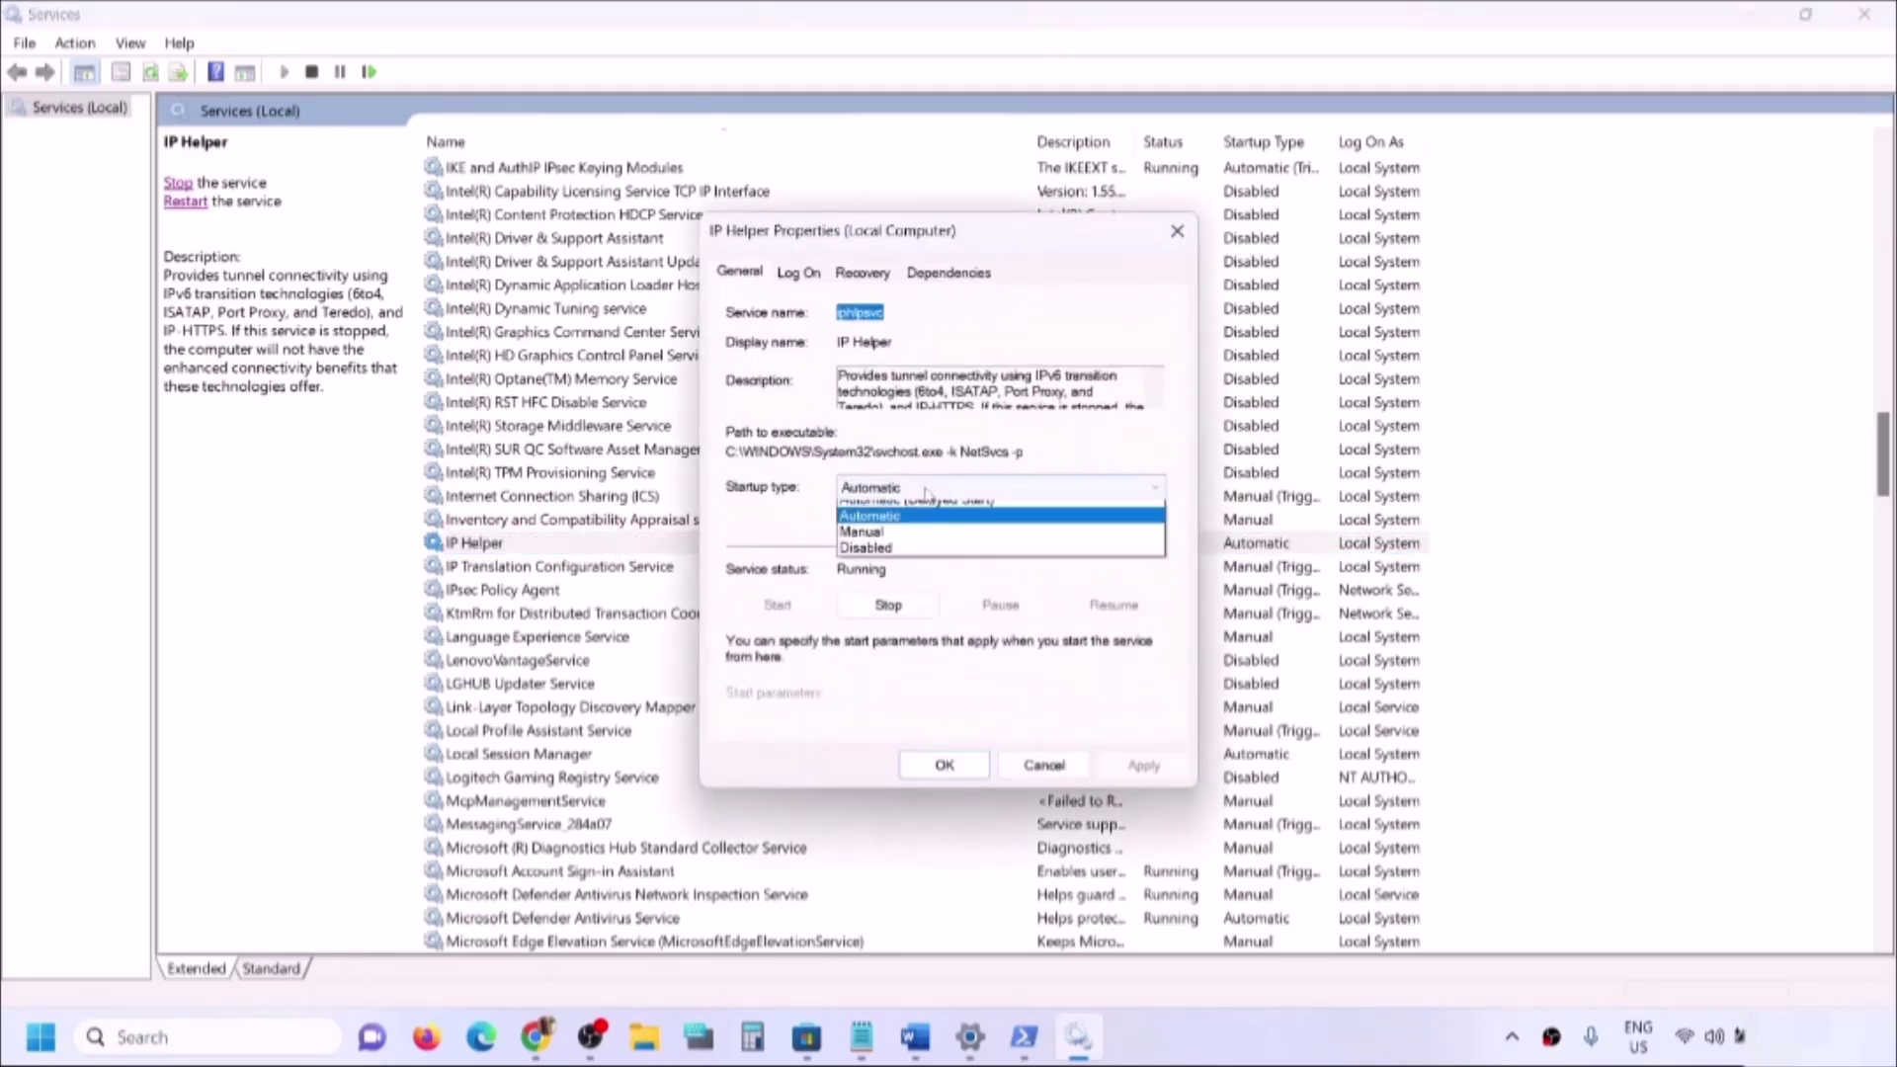
{"action": "left_click", "coordinate": [902, 527]}
{"action": "left_click", "coordinate": [1143, 765]}
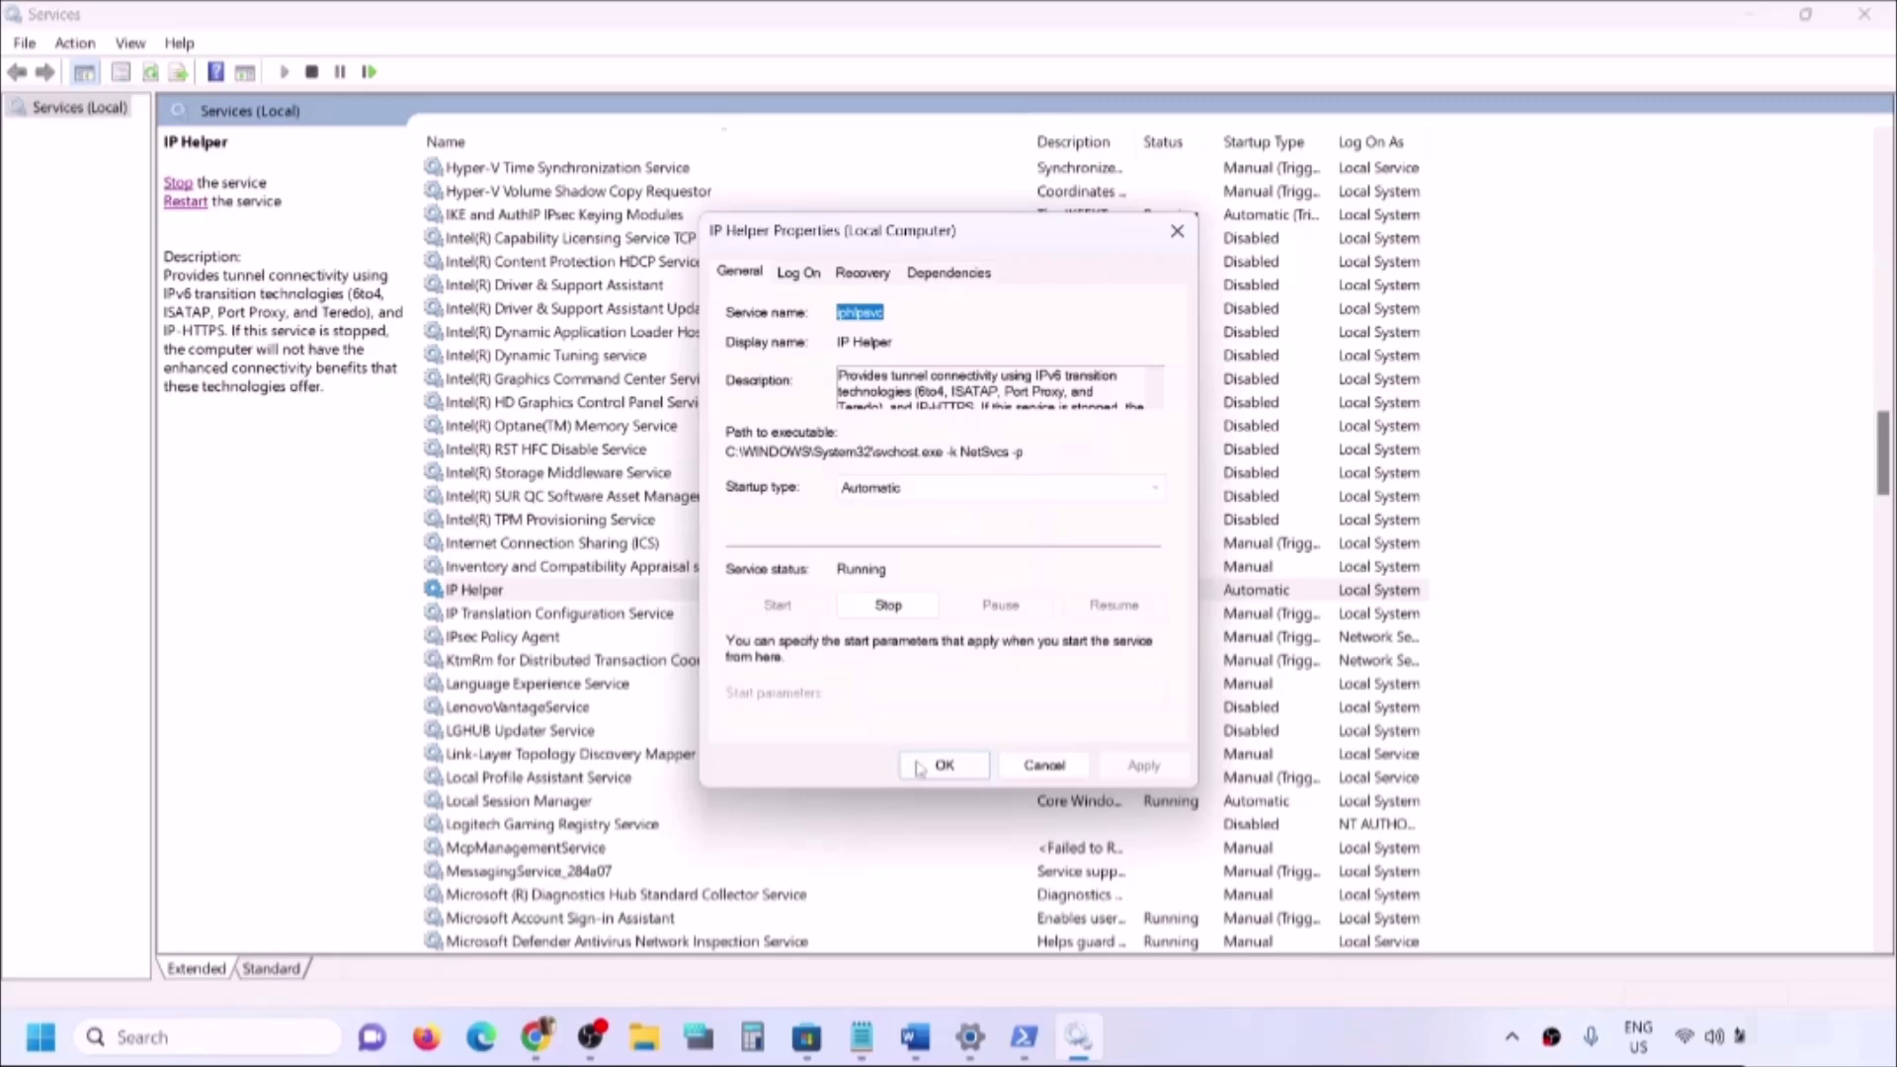
{"action": "left_click", "coordinate": [942, 765]}
{"action": "left_click", "coordinate": [601, 713]}
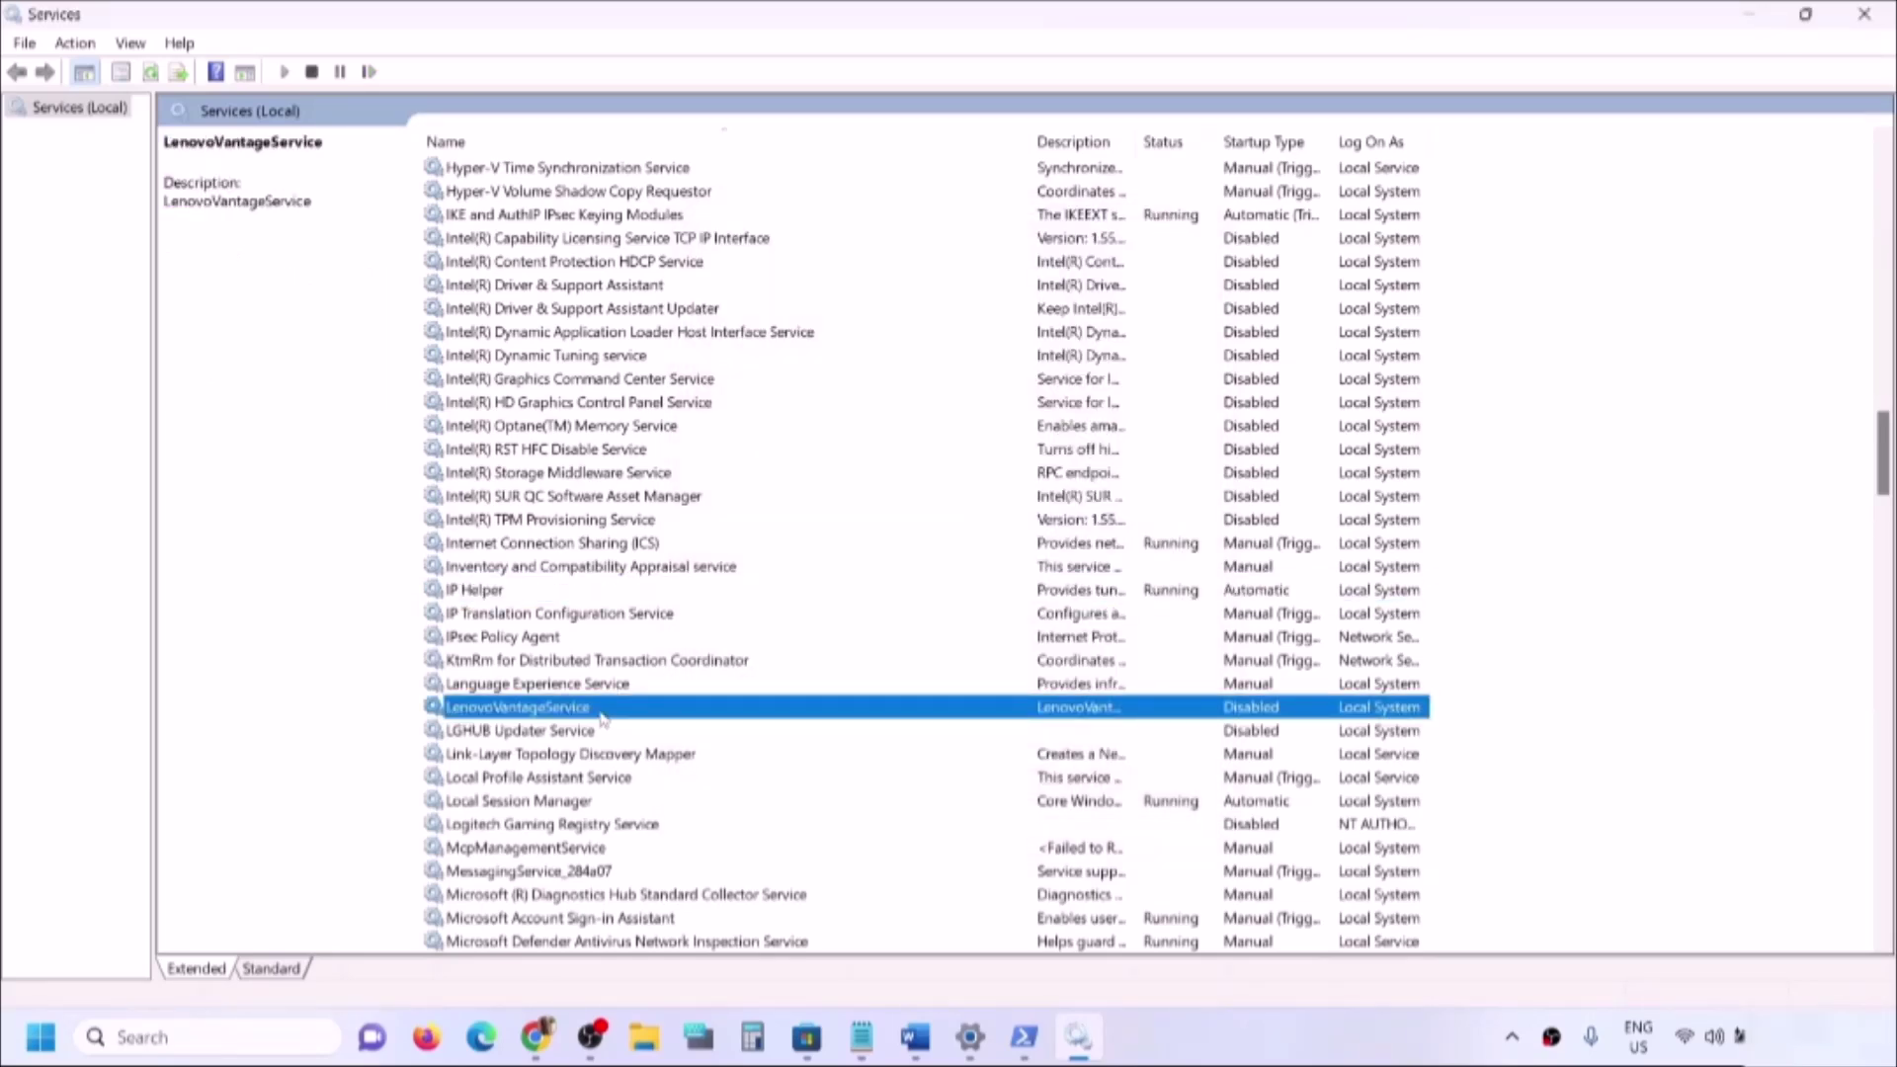
{"action": "key", "text": "x"}
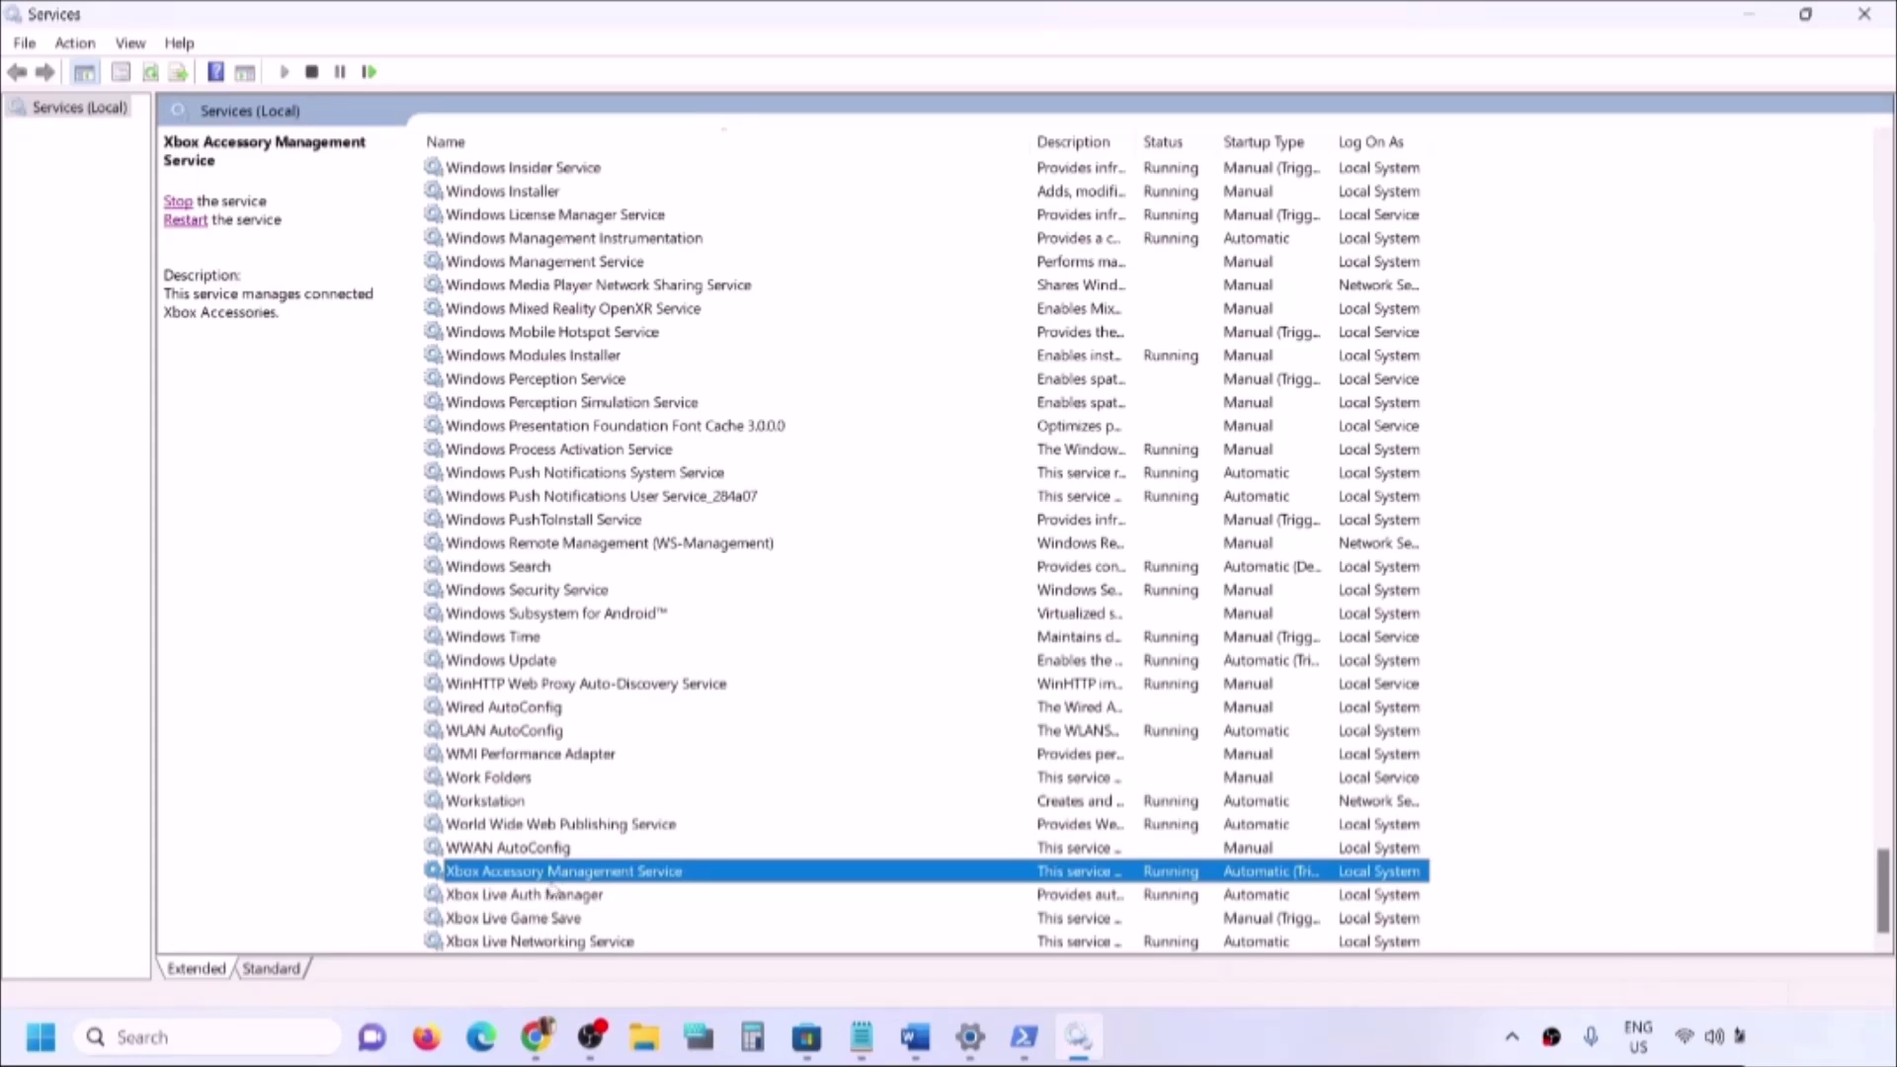
Set Xbox Accessory Management Service to Automatic startup and apply
{"action": "double_click", "coordinate": [550, 874]}
{"action": "left_click", "coordinate": [916, 489]}
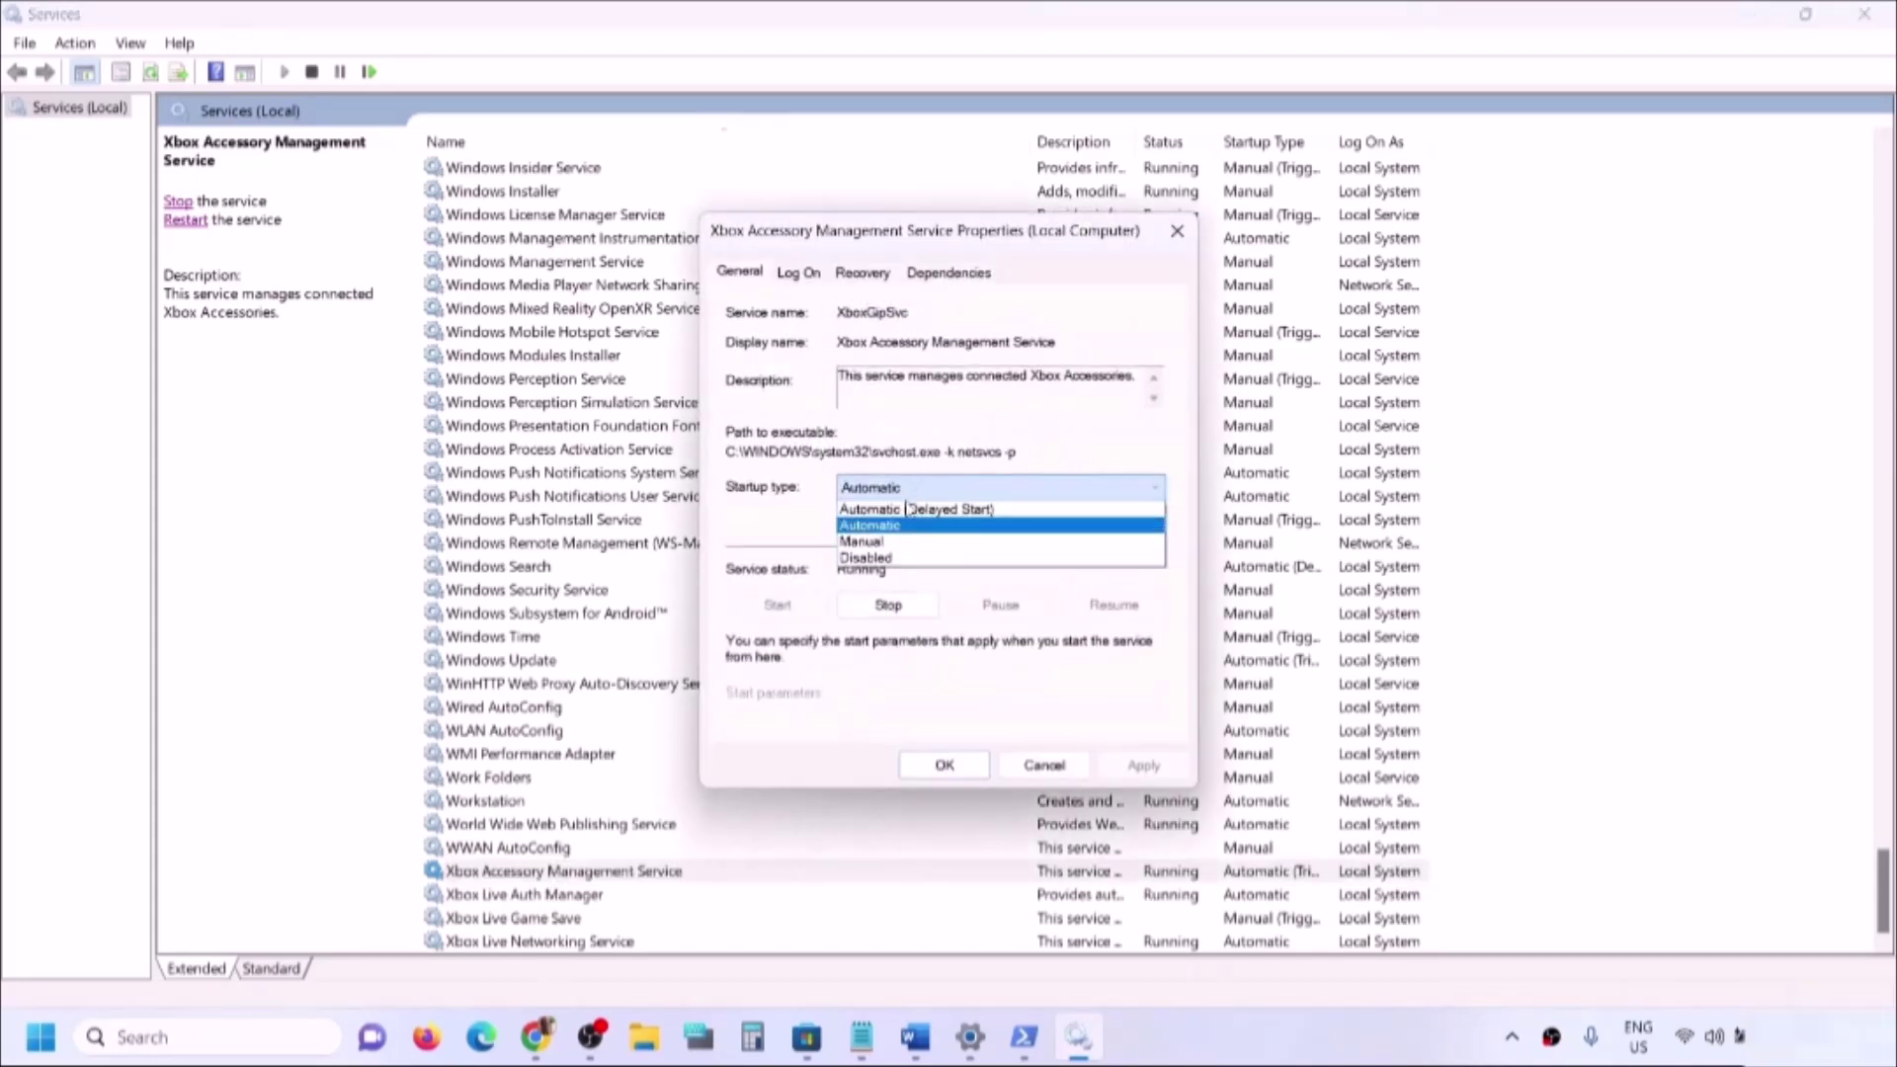
{"action": "left_click", "coordinate": [899, 525]}
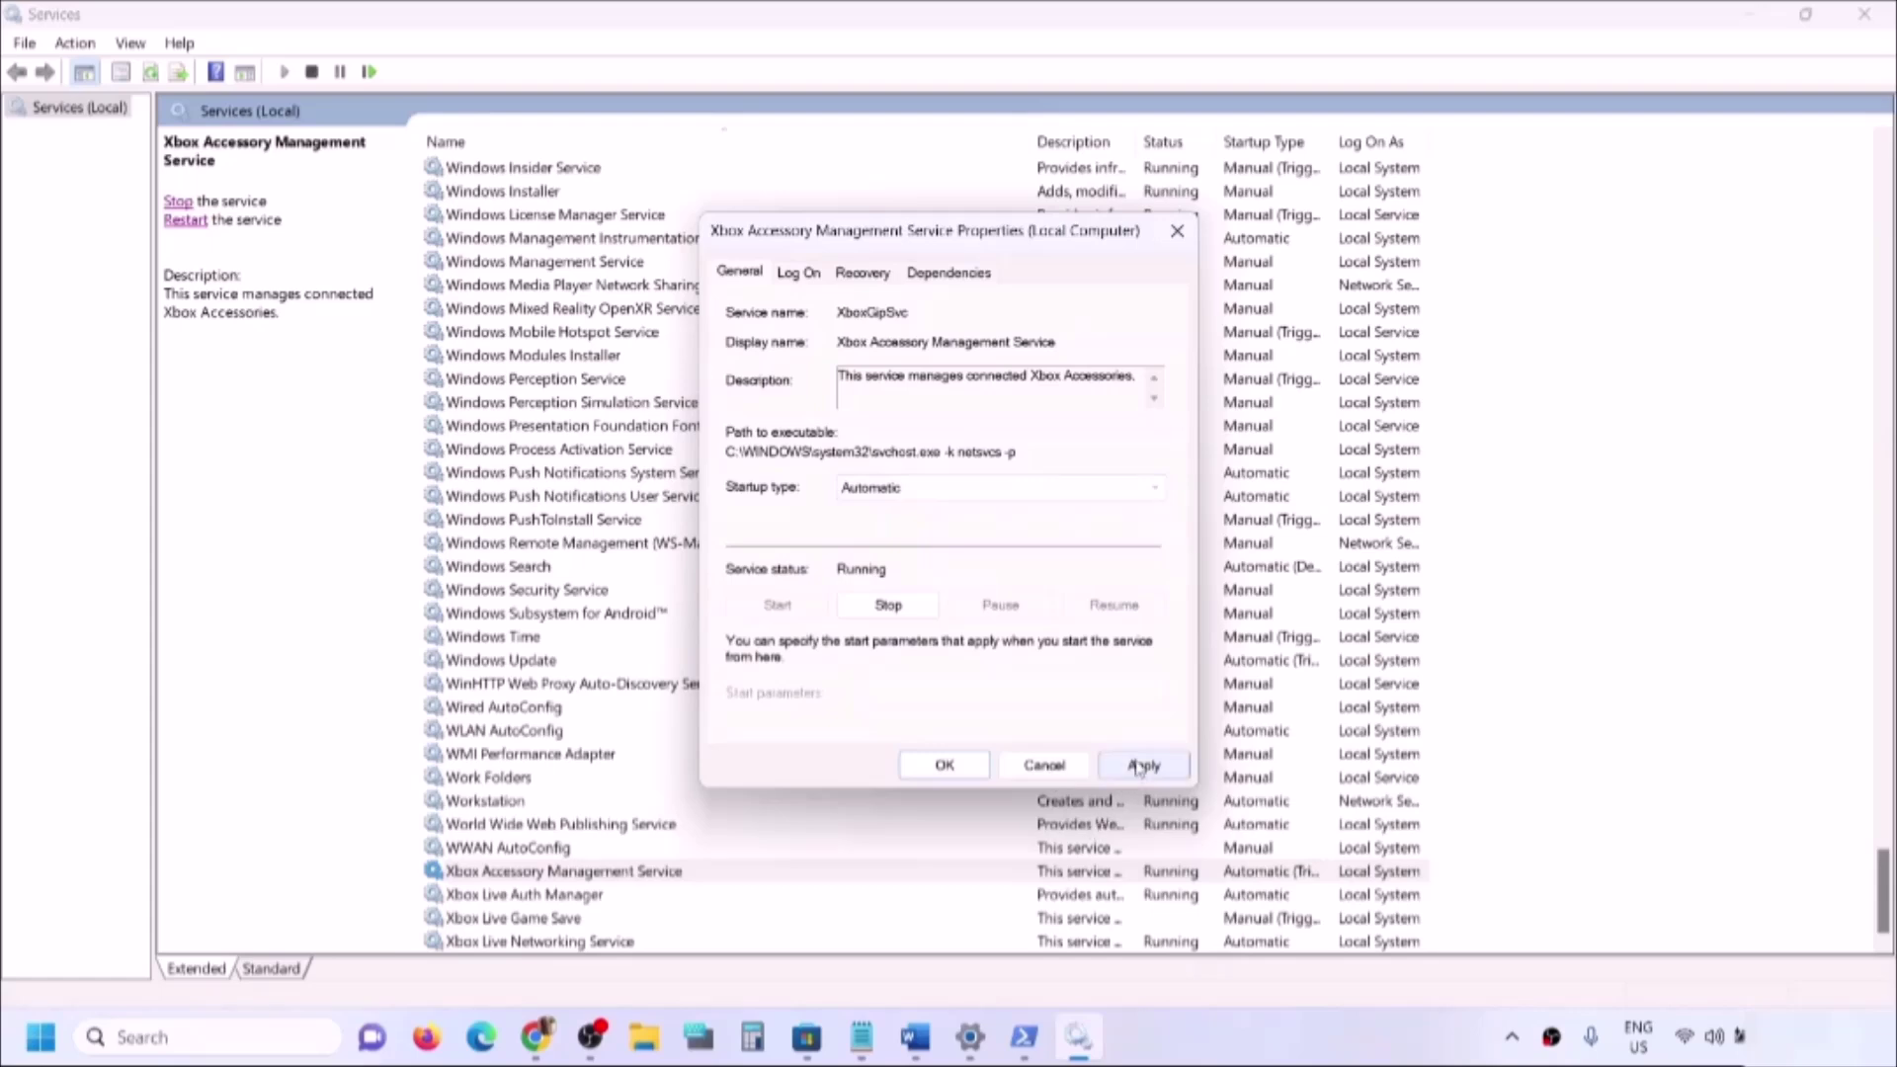
{"action": "left_click", "coordinate": [1143, 765]}
{"action": "left_click", "coordinate": [938, 762]}
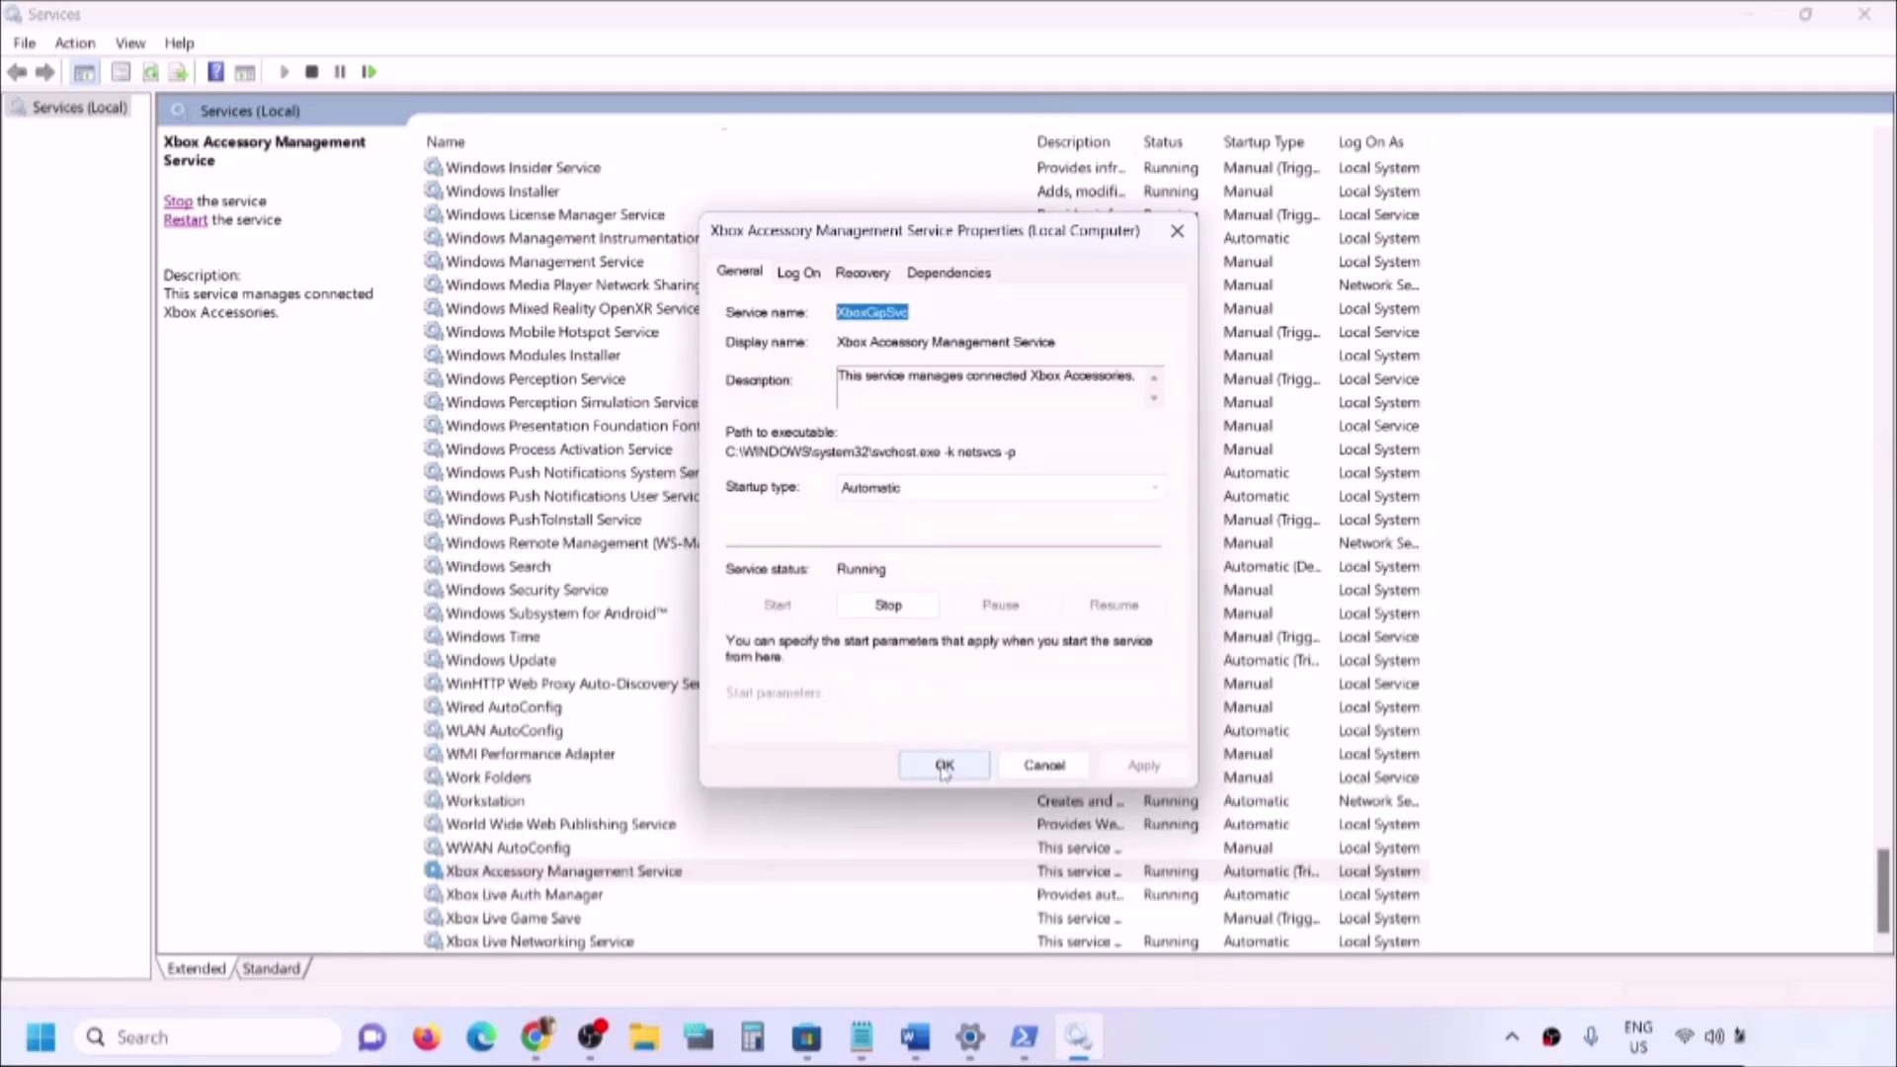
Set Xbox Live Auth Manager's startup type to Automatic rather than Automatic (Delayed Start)
{"action": "double_click", "coordinate": [583, 895]}
{"action": "left_click", "coordinate": [894, 490]}
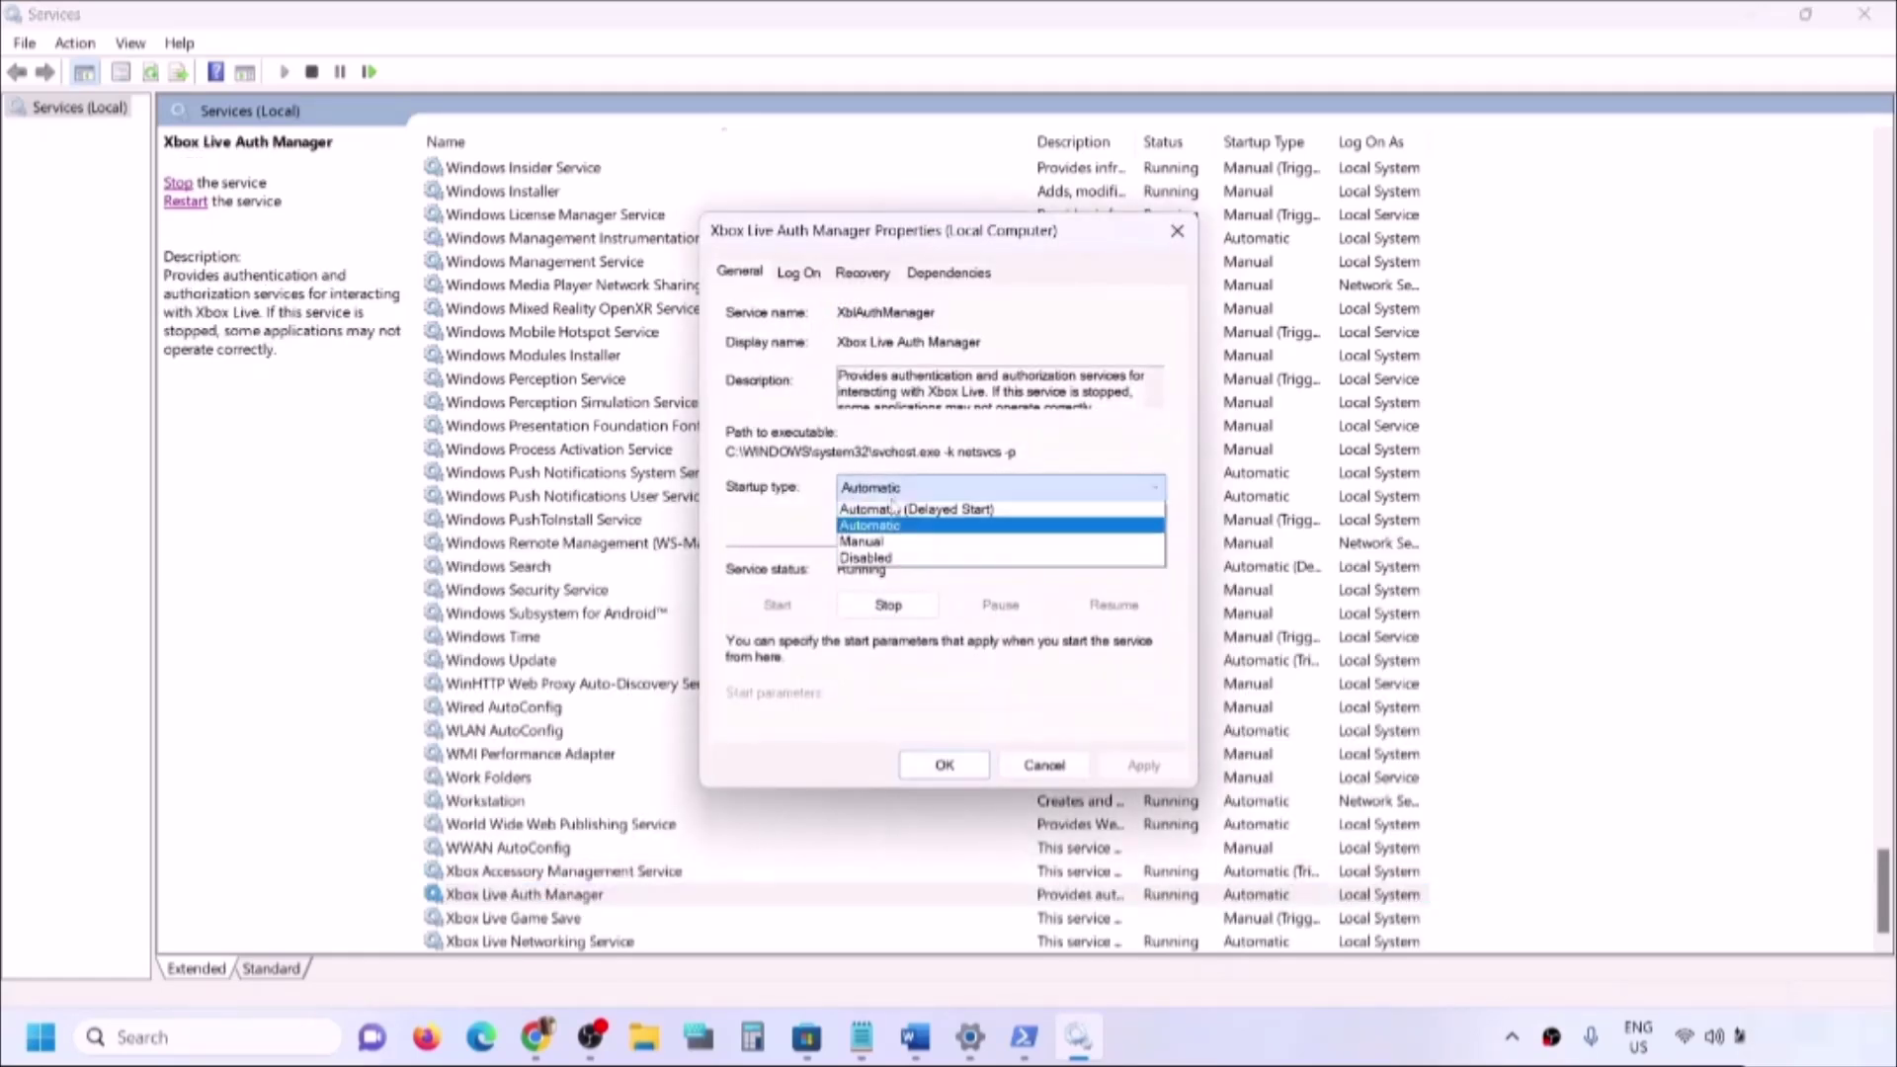
{"action": "left_click", "coordinate": [896, 509]}
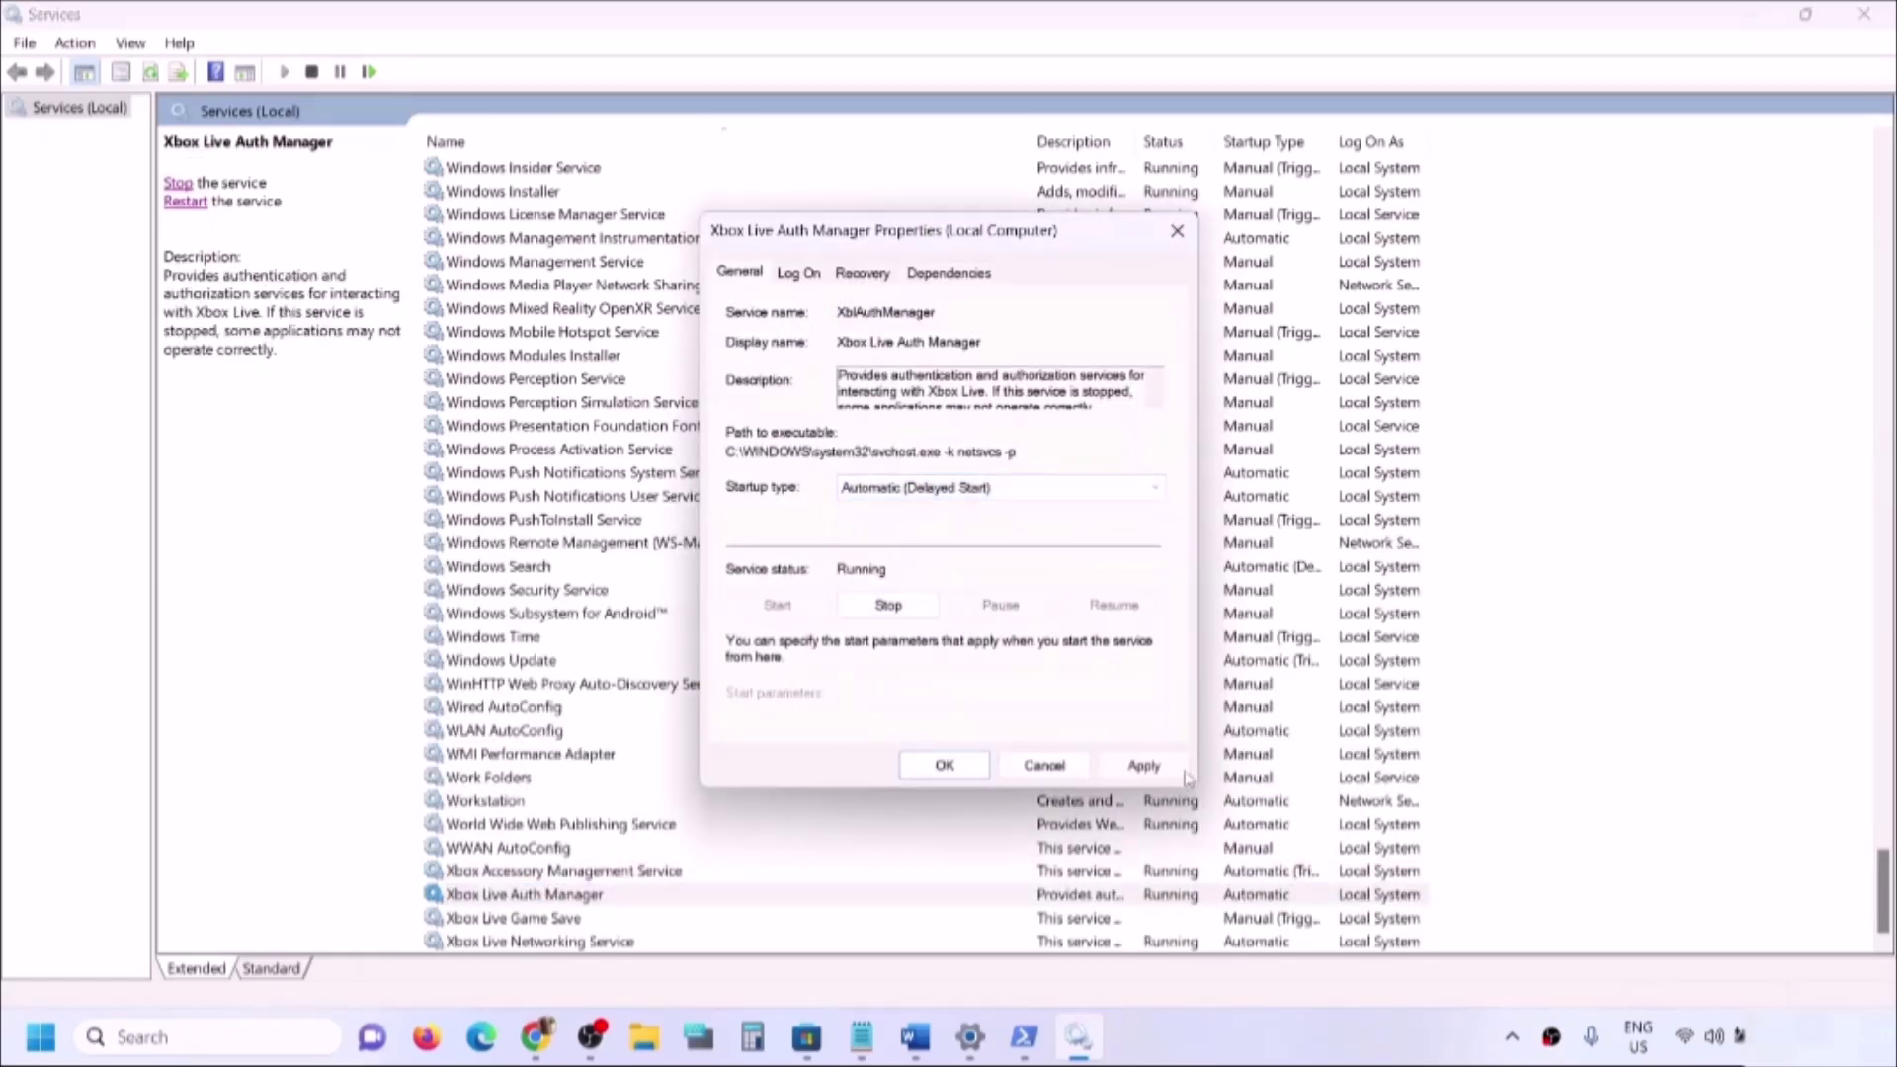
{"action": "left_click", "coordinate": [882, 498]}
{"action": "left_click", "coordinate": [887, 525]}
{"action": "left_click", "coordinate": [1143, 765]}
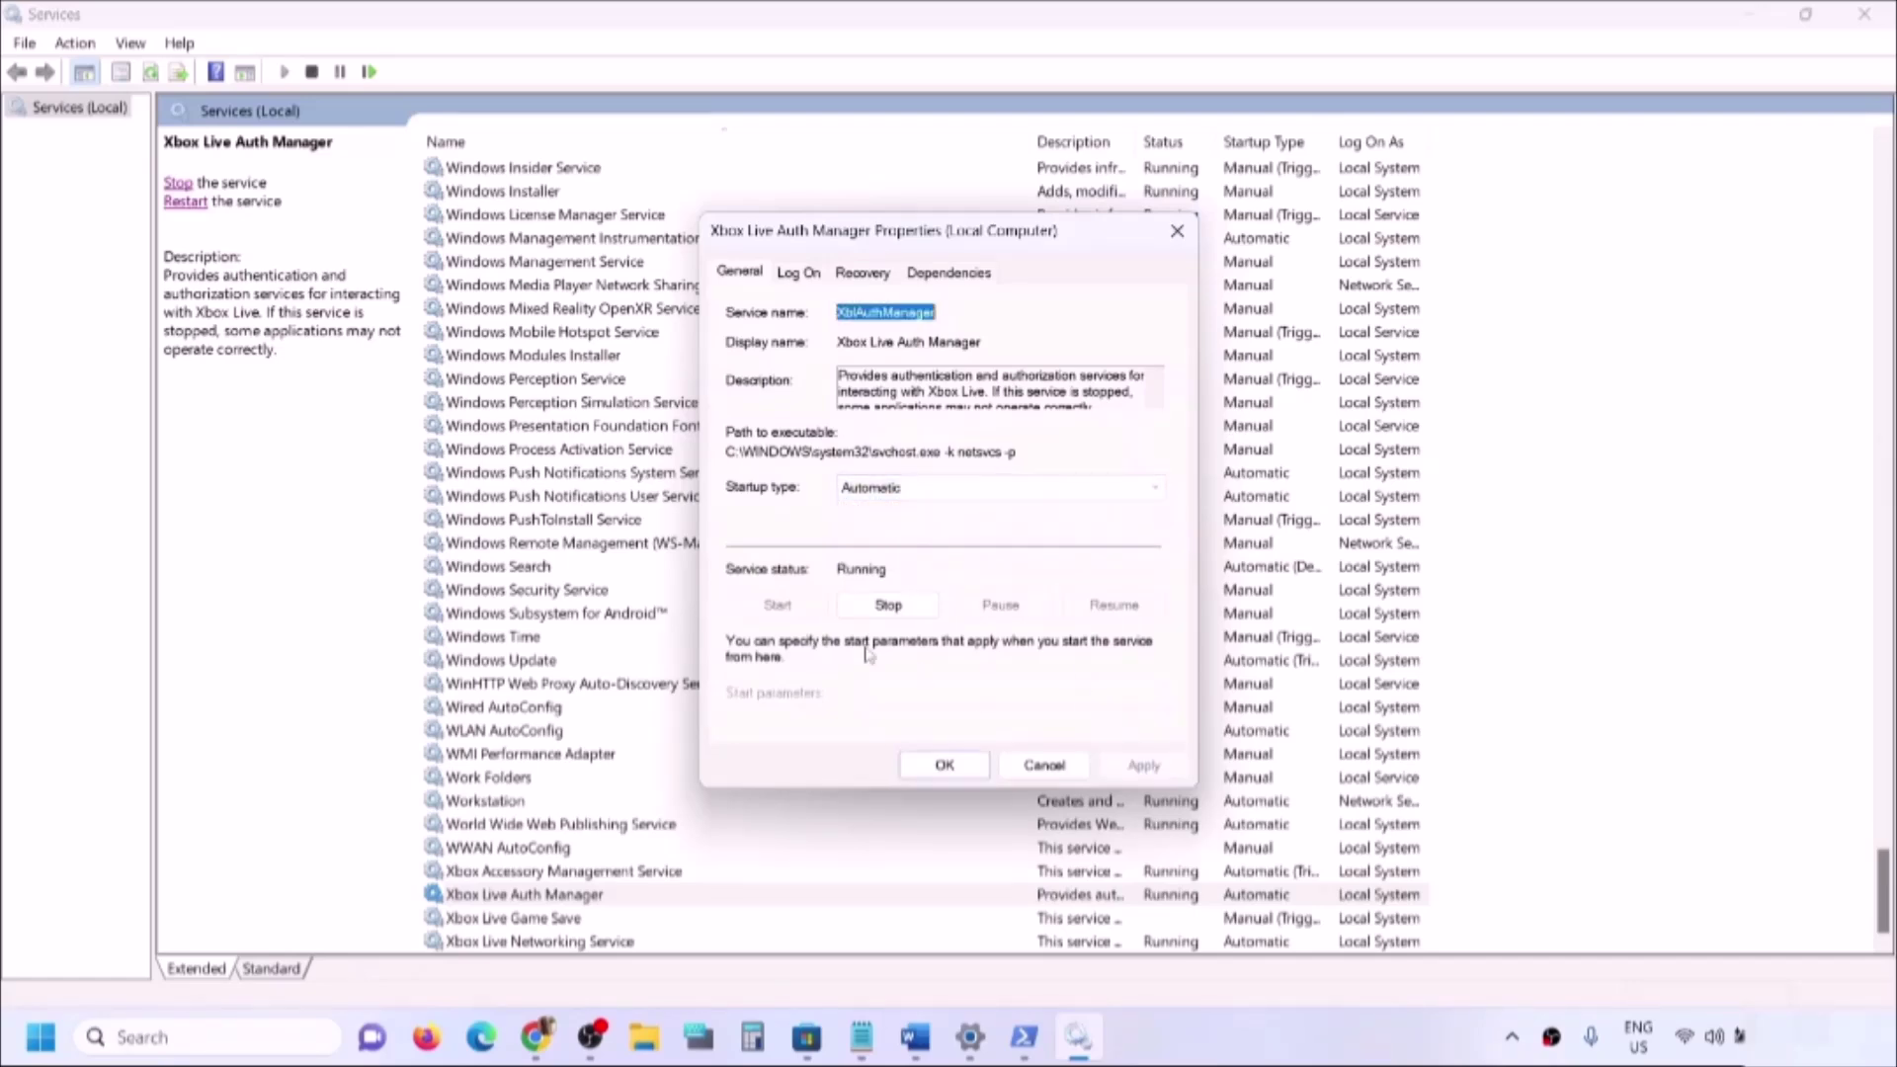
{"action": "left_click", "coordinate": [934, 763]}
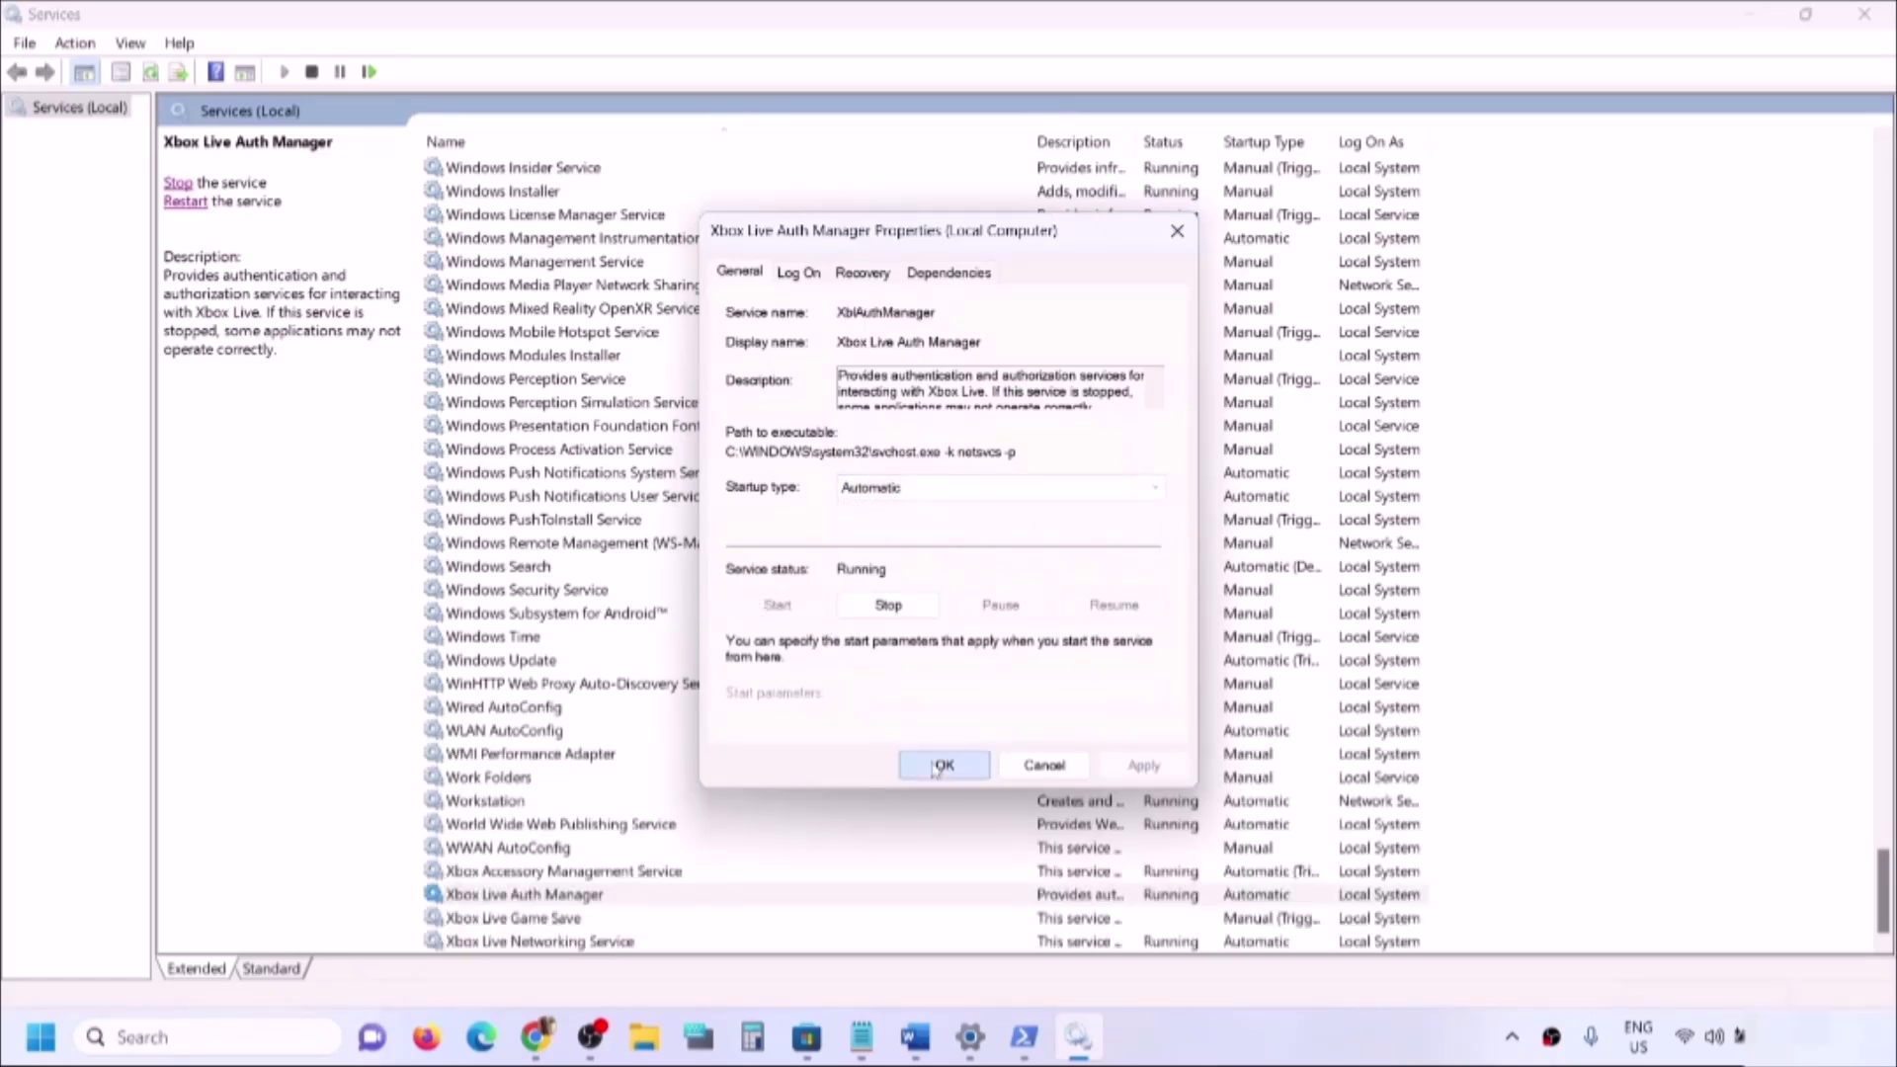
Set Xbox Live Game Save to Automatic startup and start the service
{"action": "double_click", "coordinate": [566, 921]}
{"action": "left_click", "coordinate": [886, 489]}
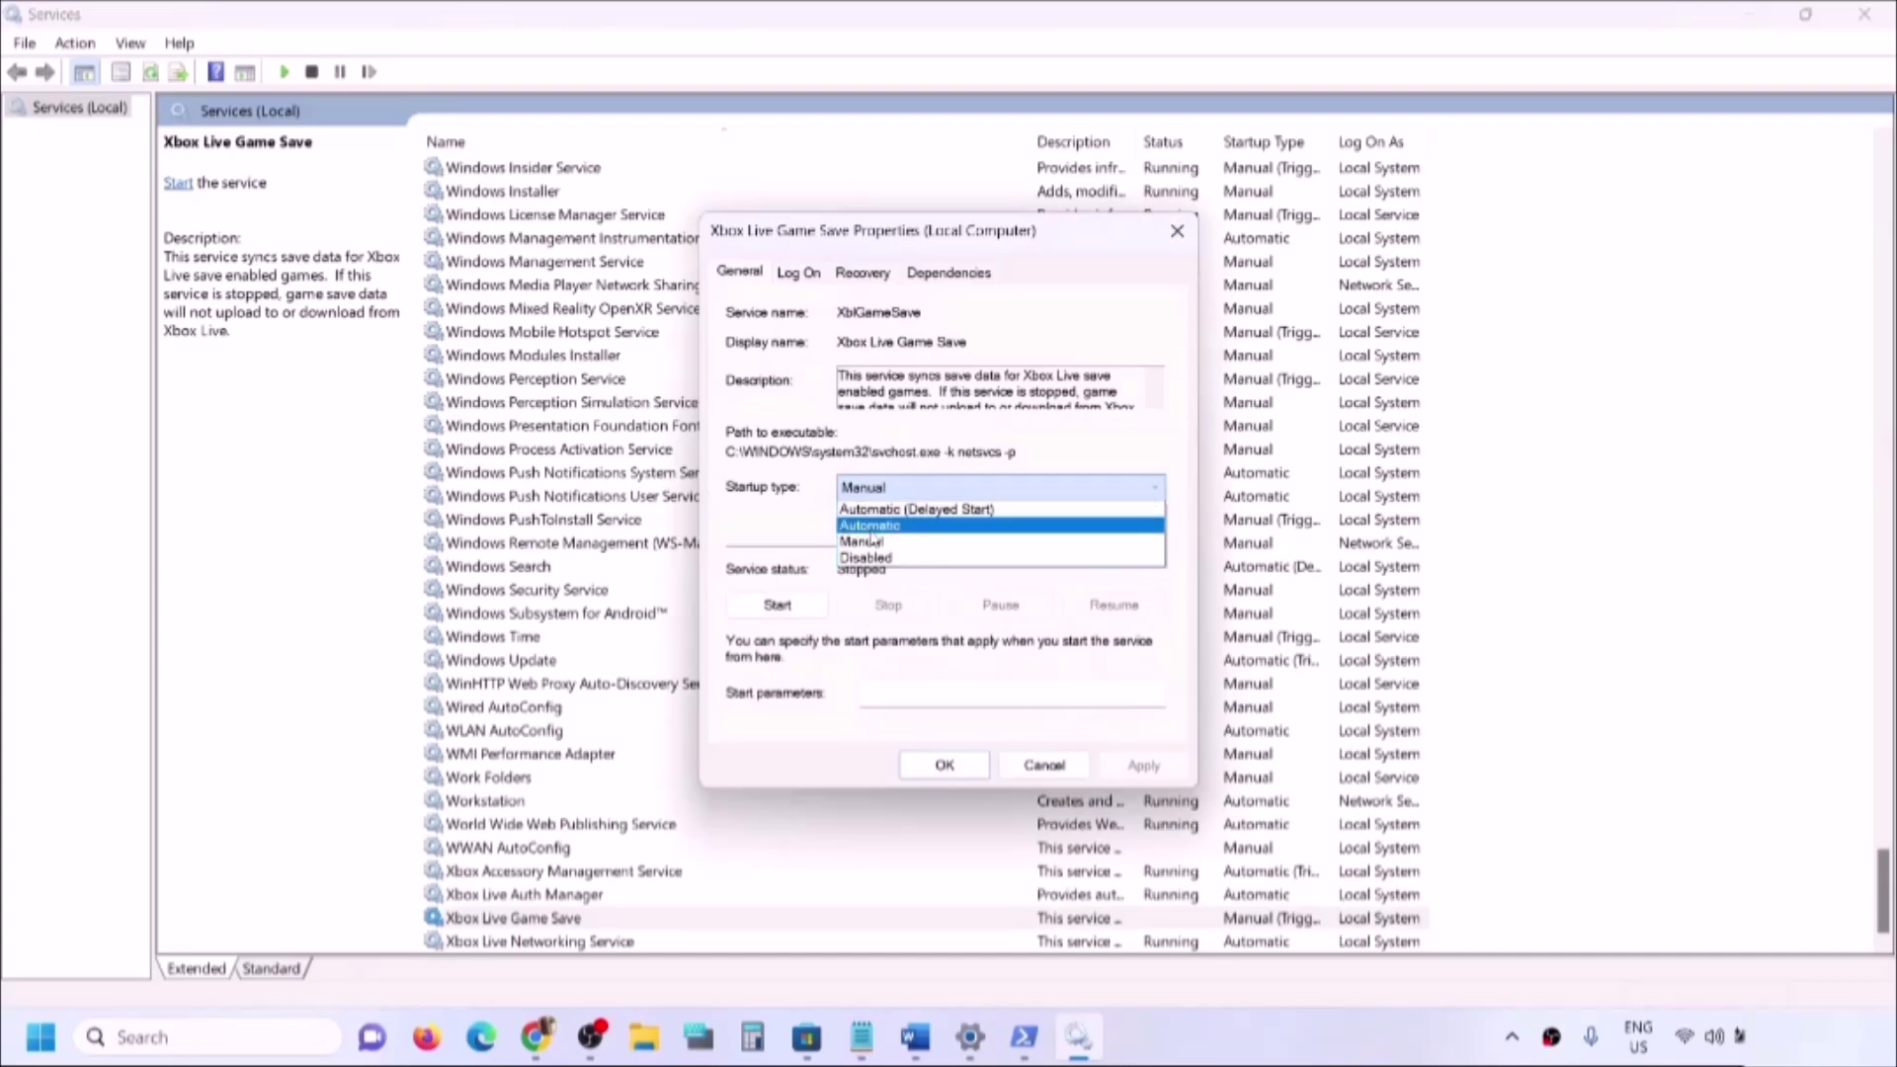
{"action": "left_click", "coordinate": [869, 525]}
{"action": "left_click", "coordinate": [1143, 766]}
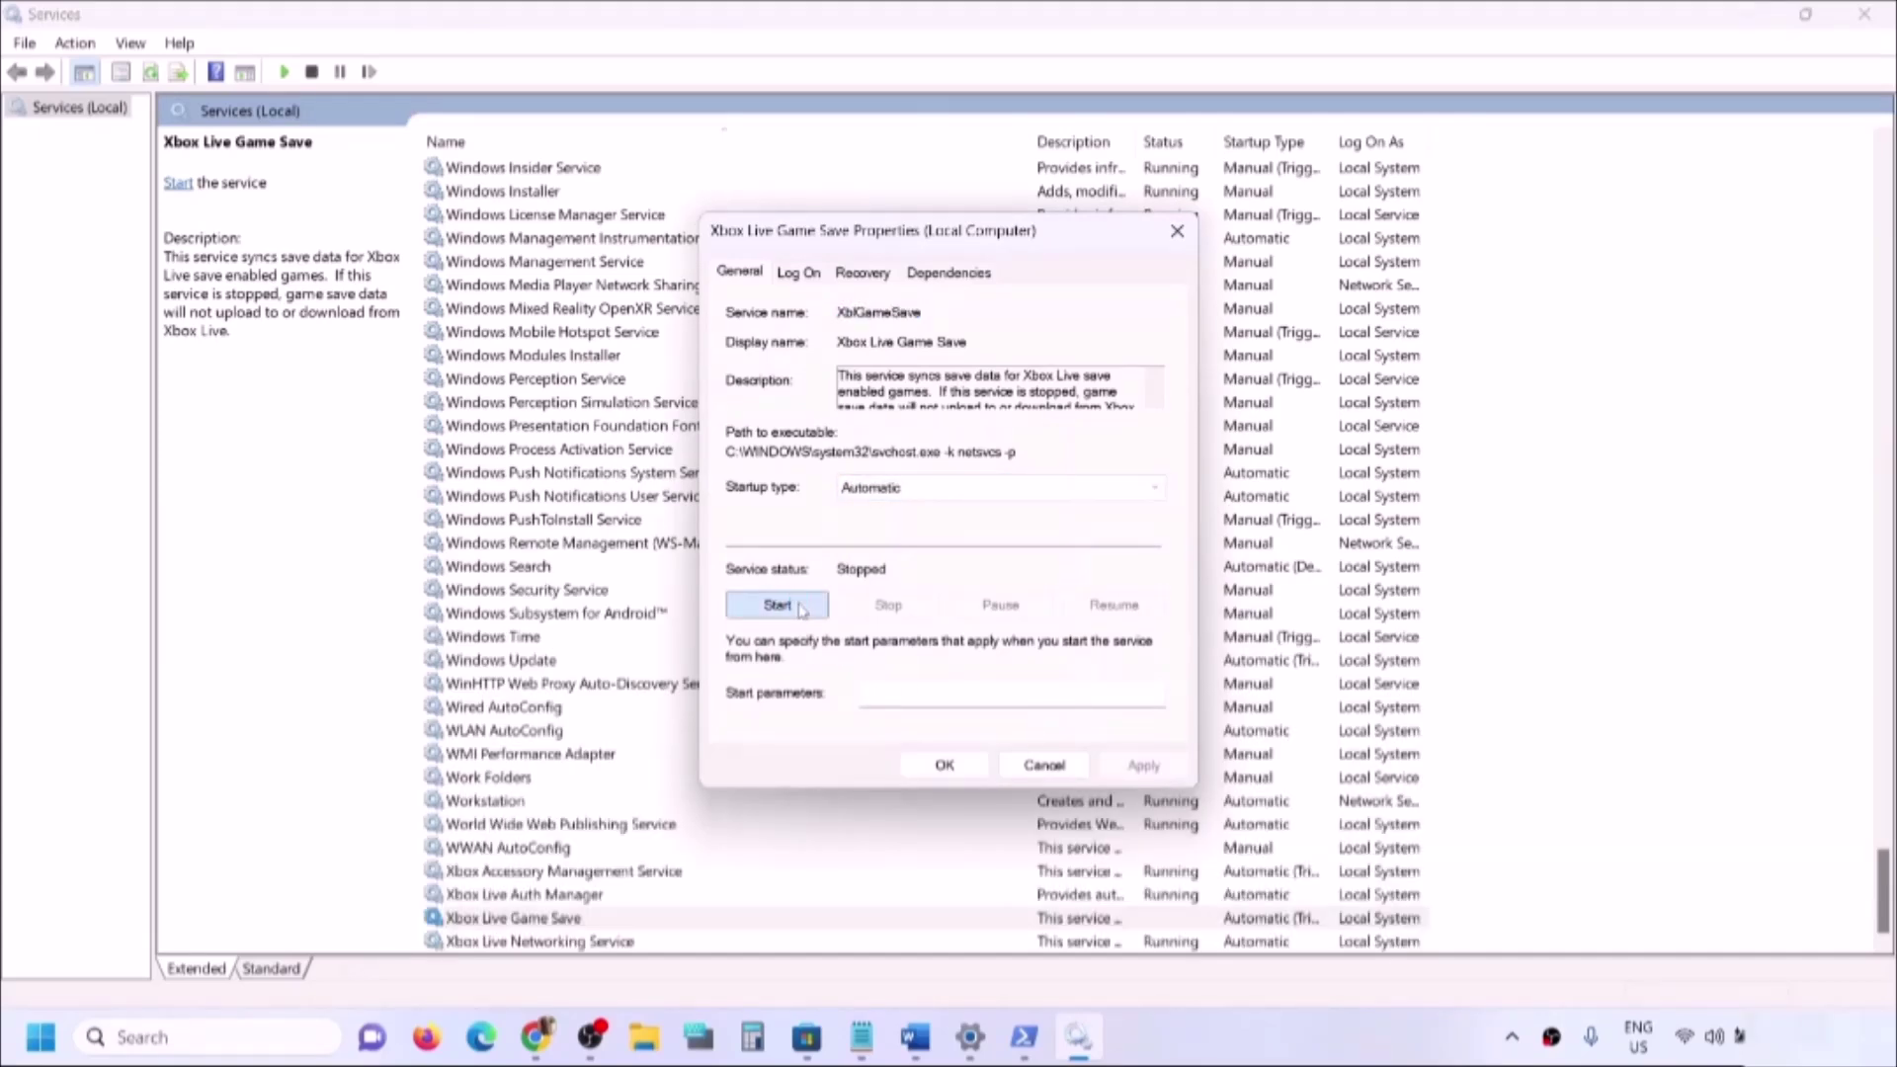
{"action": "left_click", "coordinate": [799, 606]}
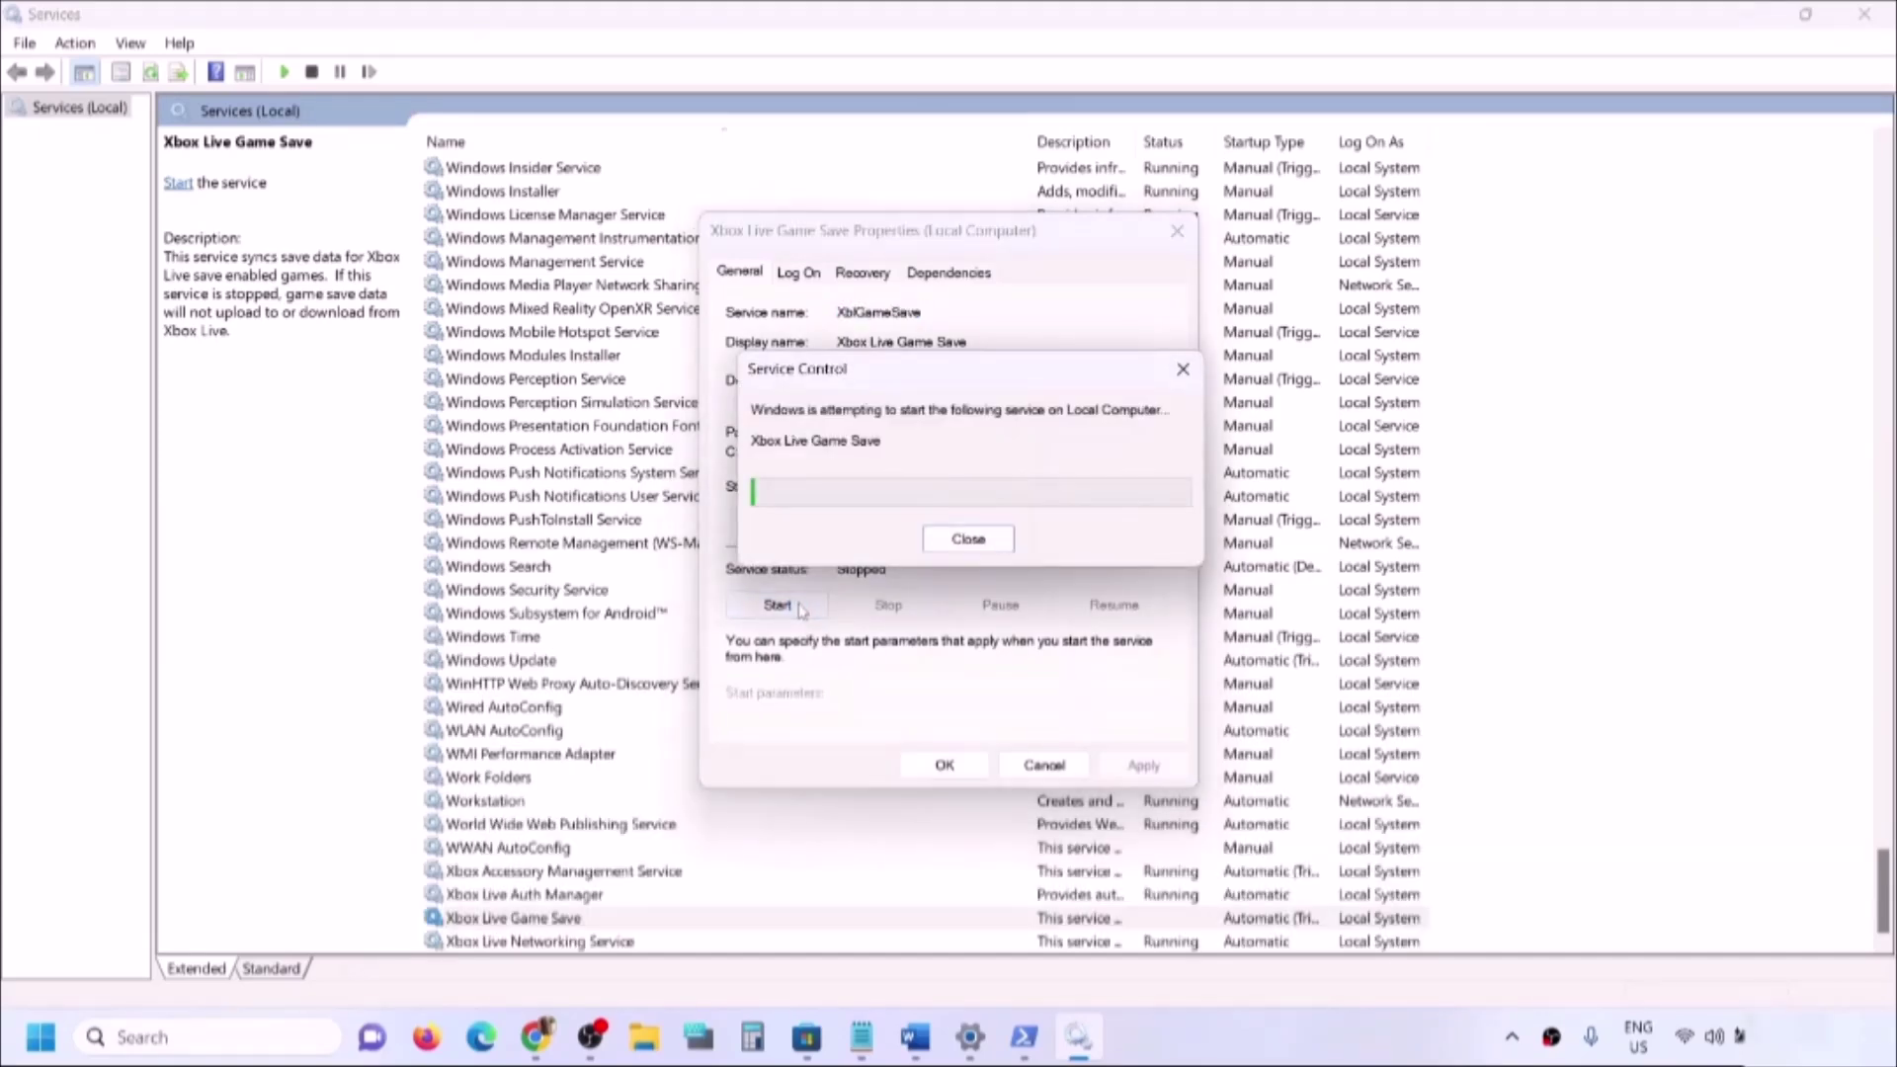
{"action": "left_click", "coordinate": [942, 776]}
Confirm Xbox Live Networking Service is already set to Automatic startup
{"action": "double_click", "coordinate": [593, 942]}
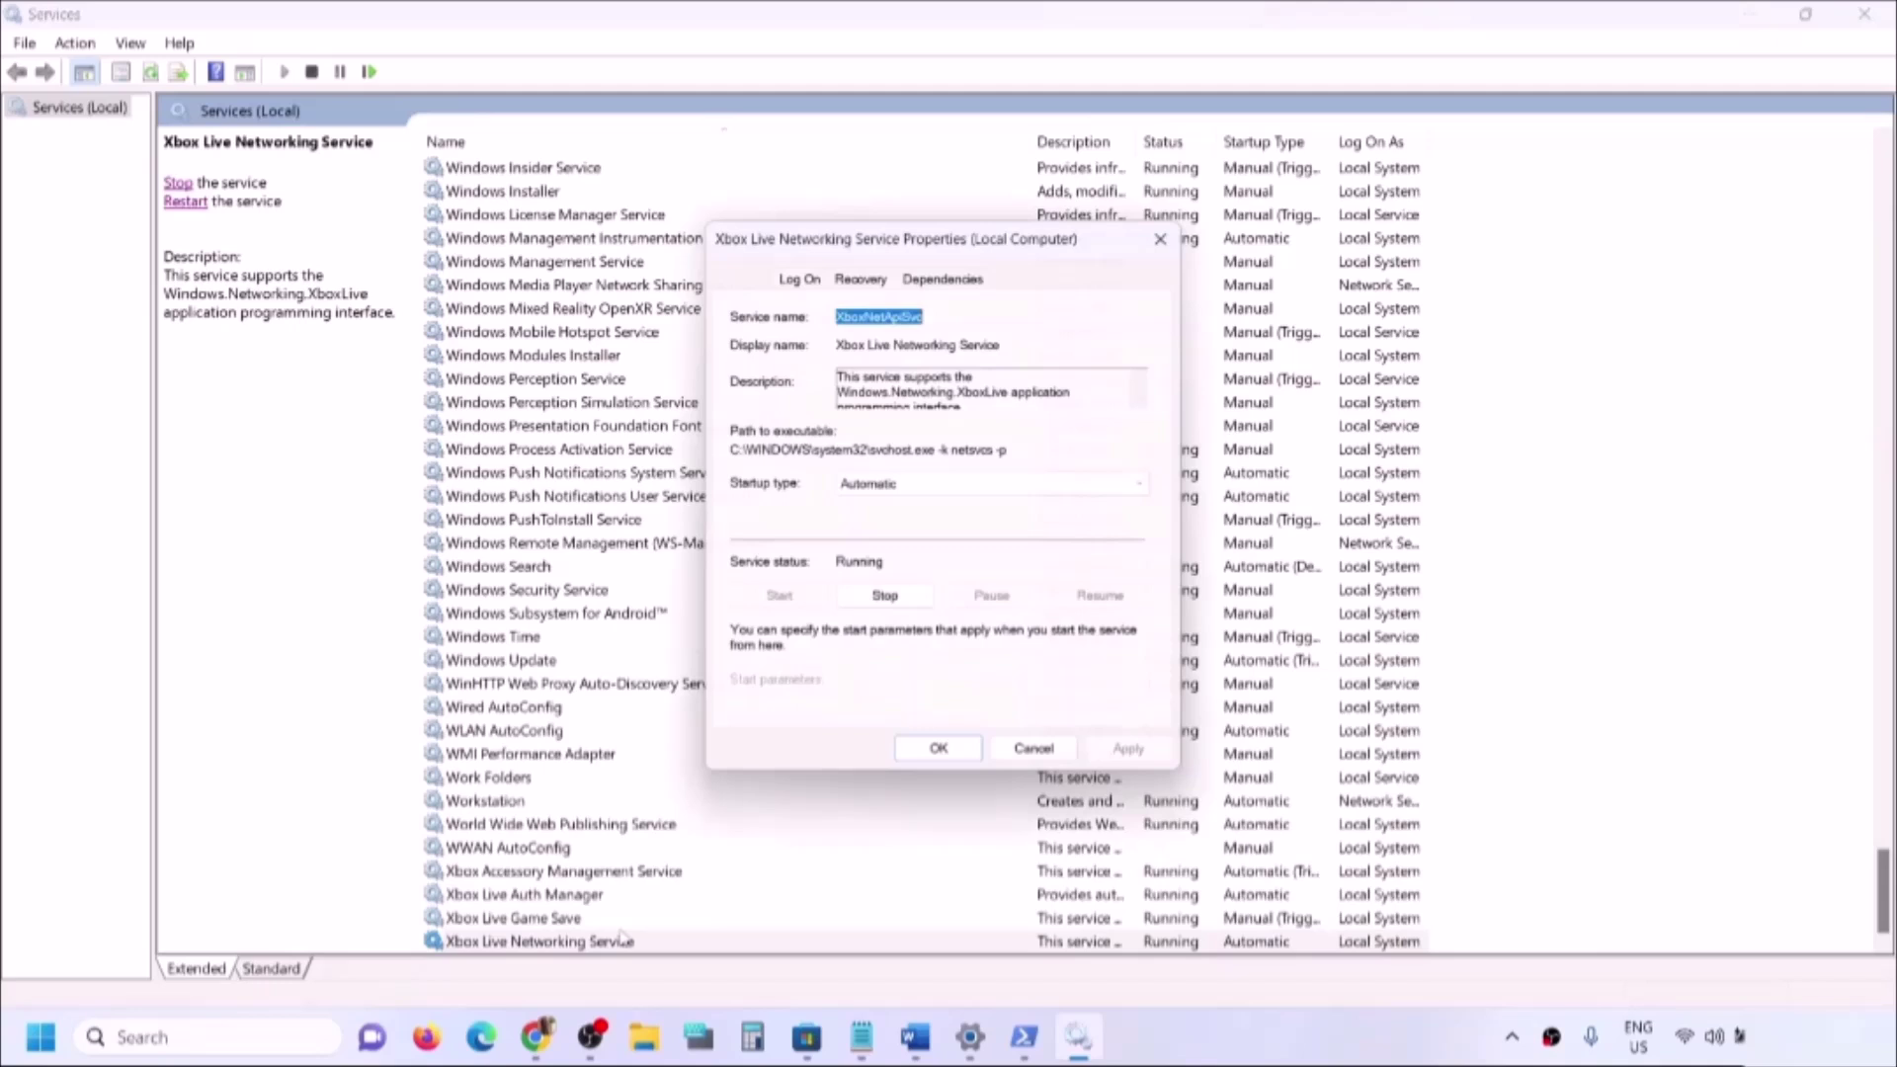
{"action": "left_click", "coordinate": [954, 511]}
{"action": "left_click", "coordinate": [874, 488]}
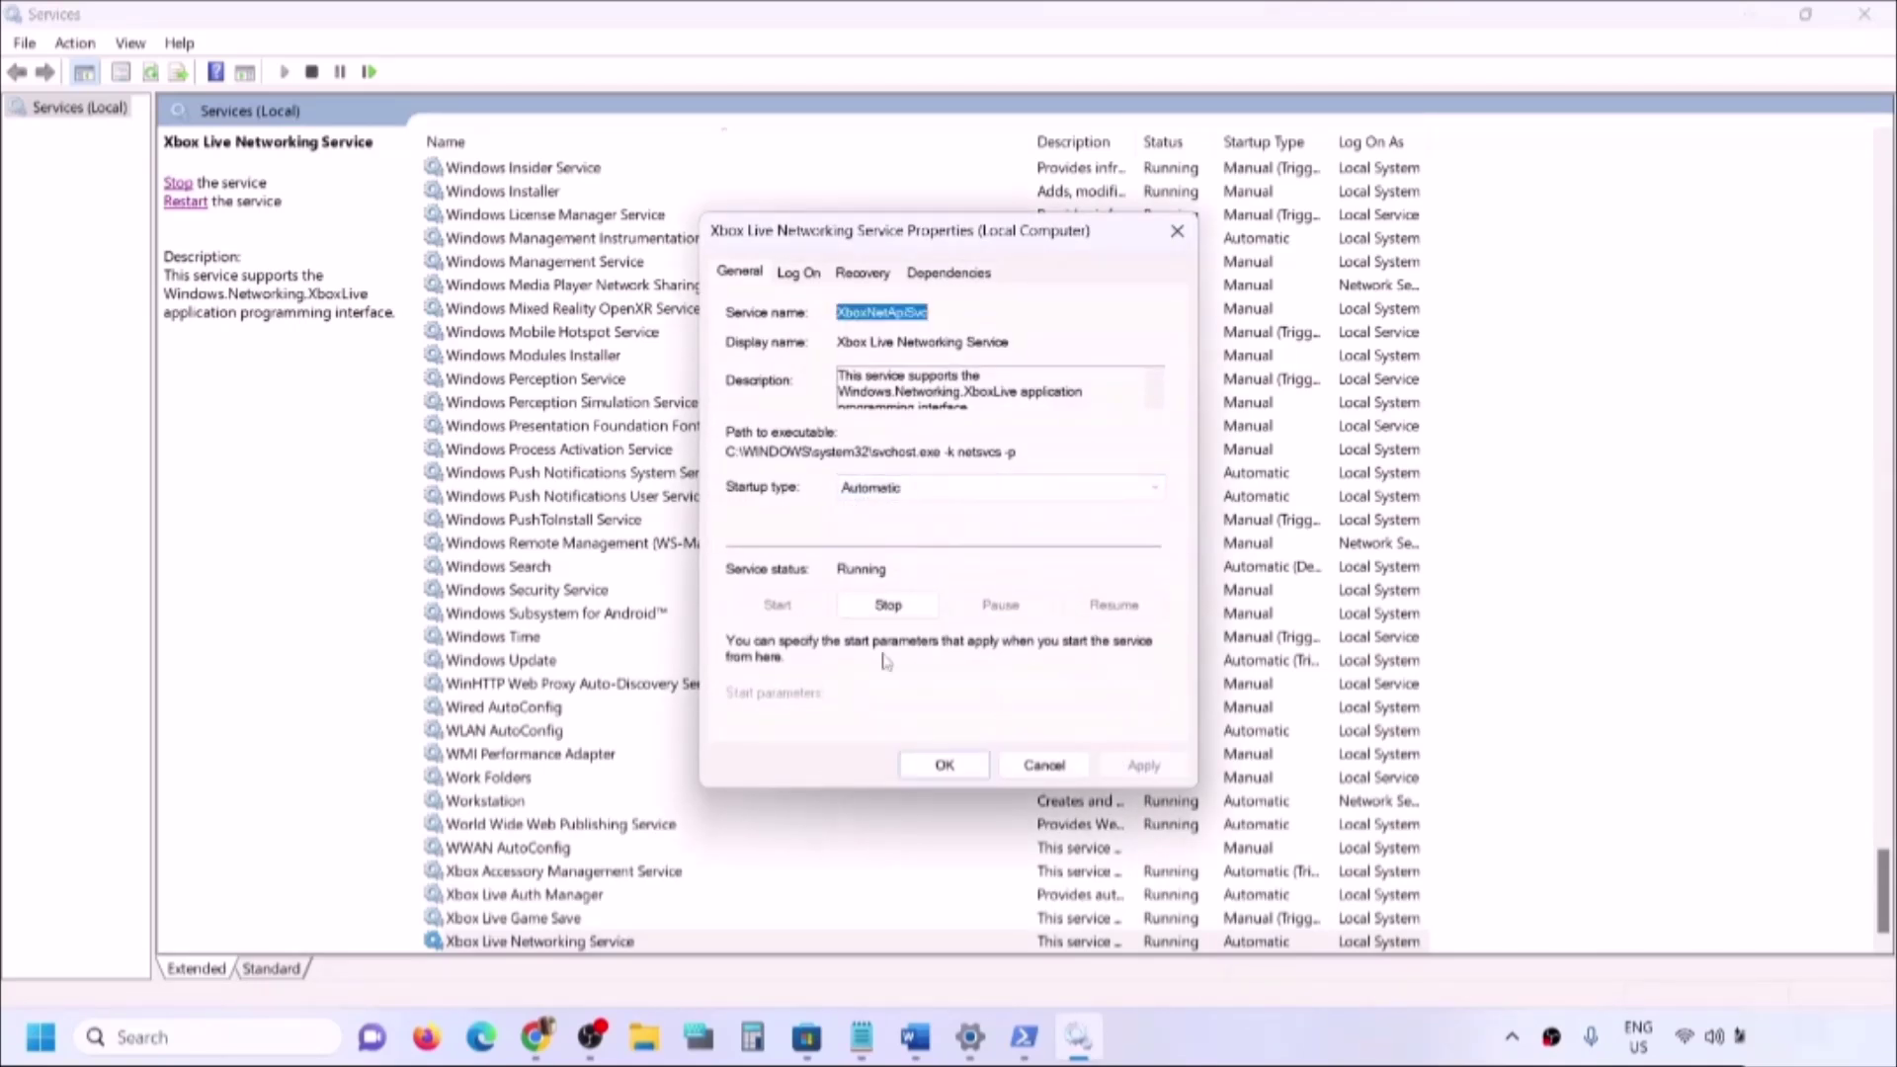
{"action": "left_click", "coordinate": [943, 764]}
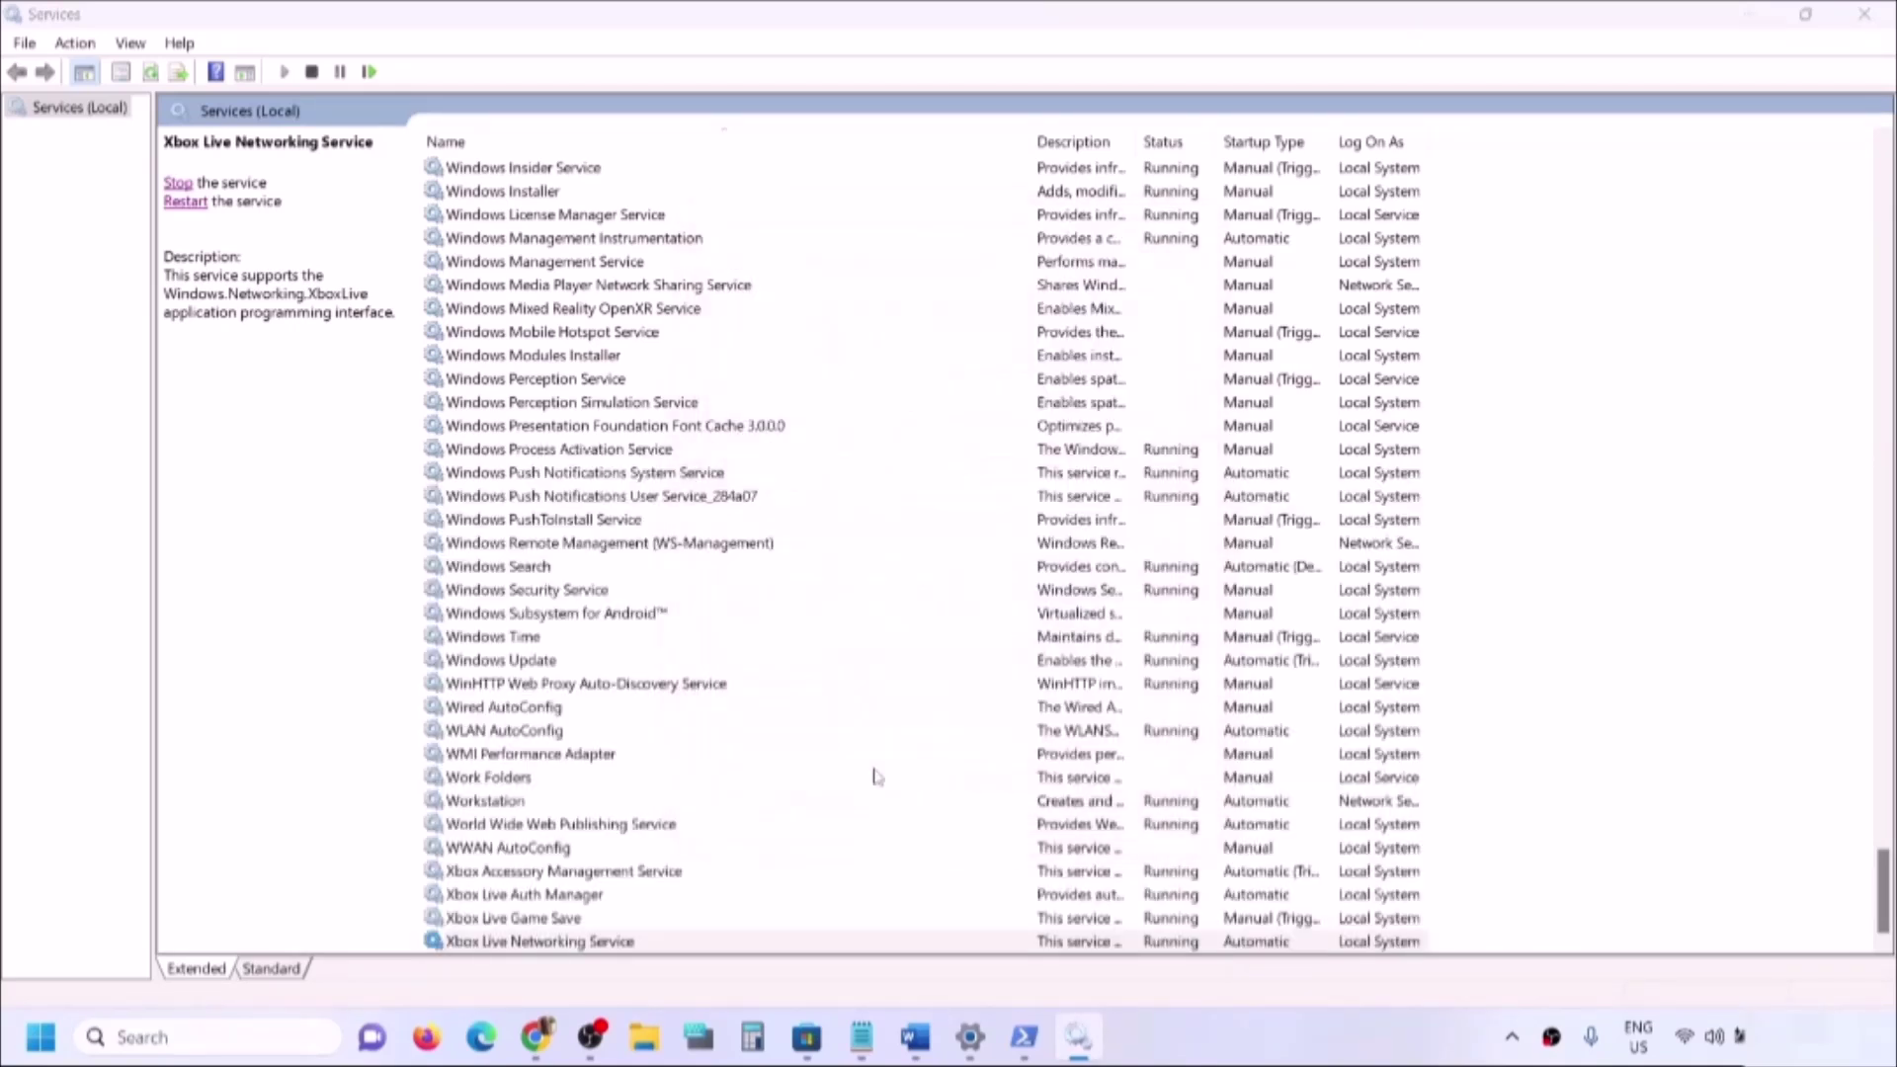
Keep the Windows Update service on Automatic startup and apply
{"action": "left_click", "coordinate": [548, 661]}
{"action": "double_click", "coordinate": [586, 662]}
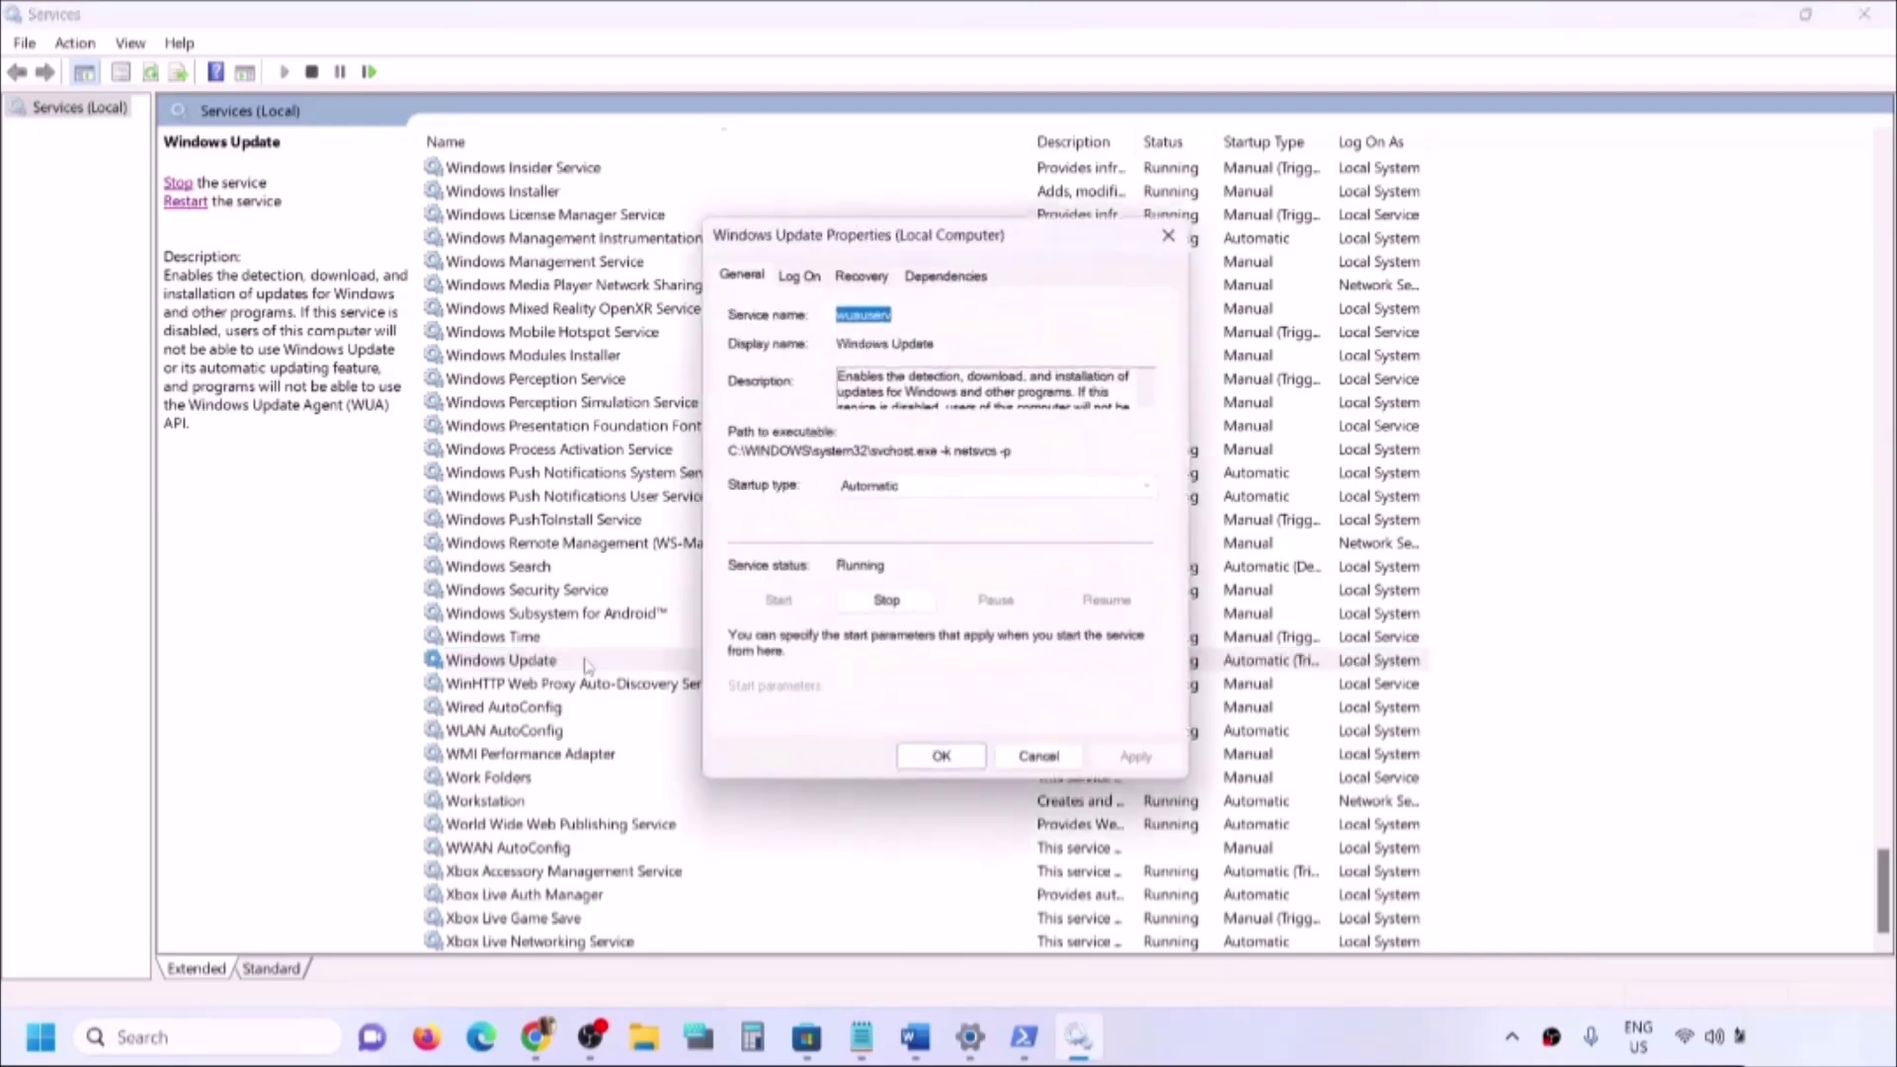
{"action": "left_click", "coordinate": [903, 489]}
{"action": "left_click", "coordinate": [900, 532]}
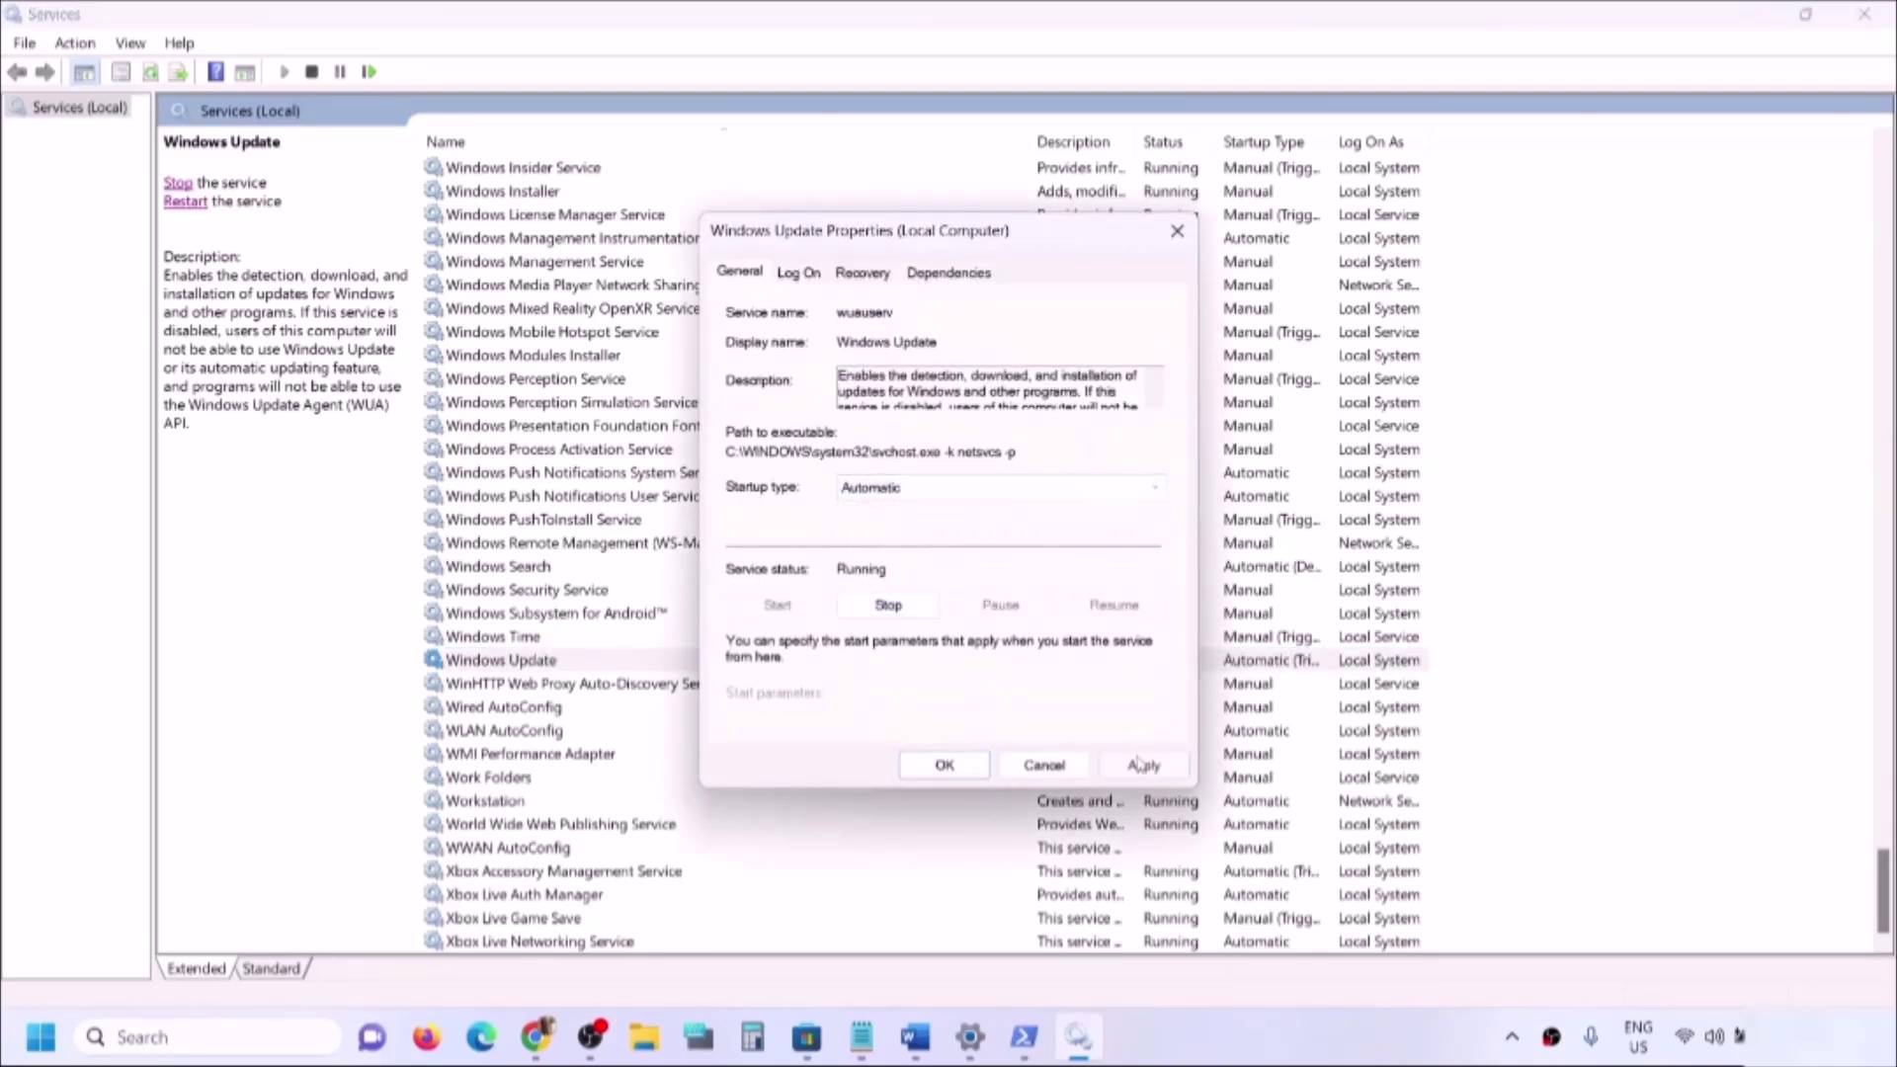
{"action": "left_click", "coordinate": [1143, 766]}
{"action": "left_click", "coordinate": [943, 764]}
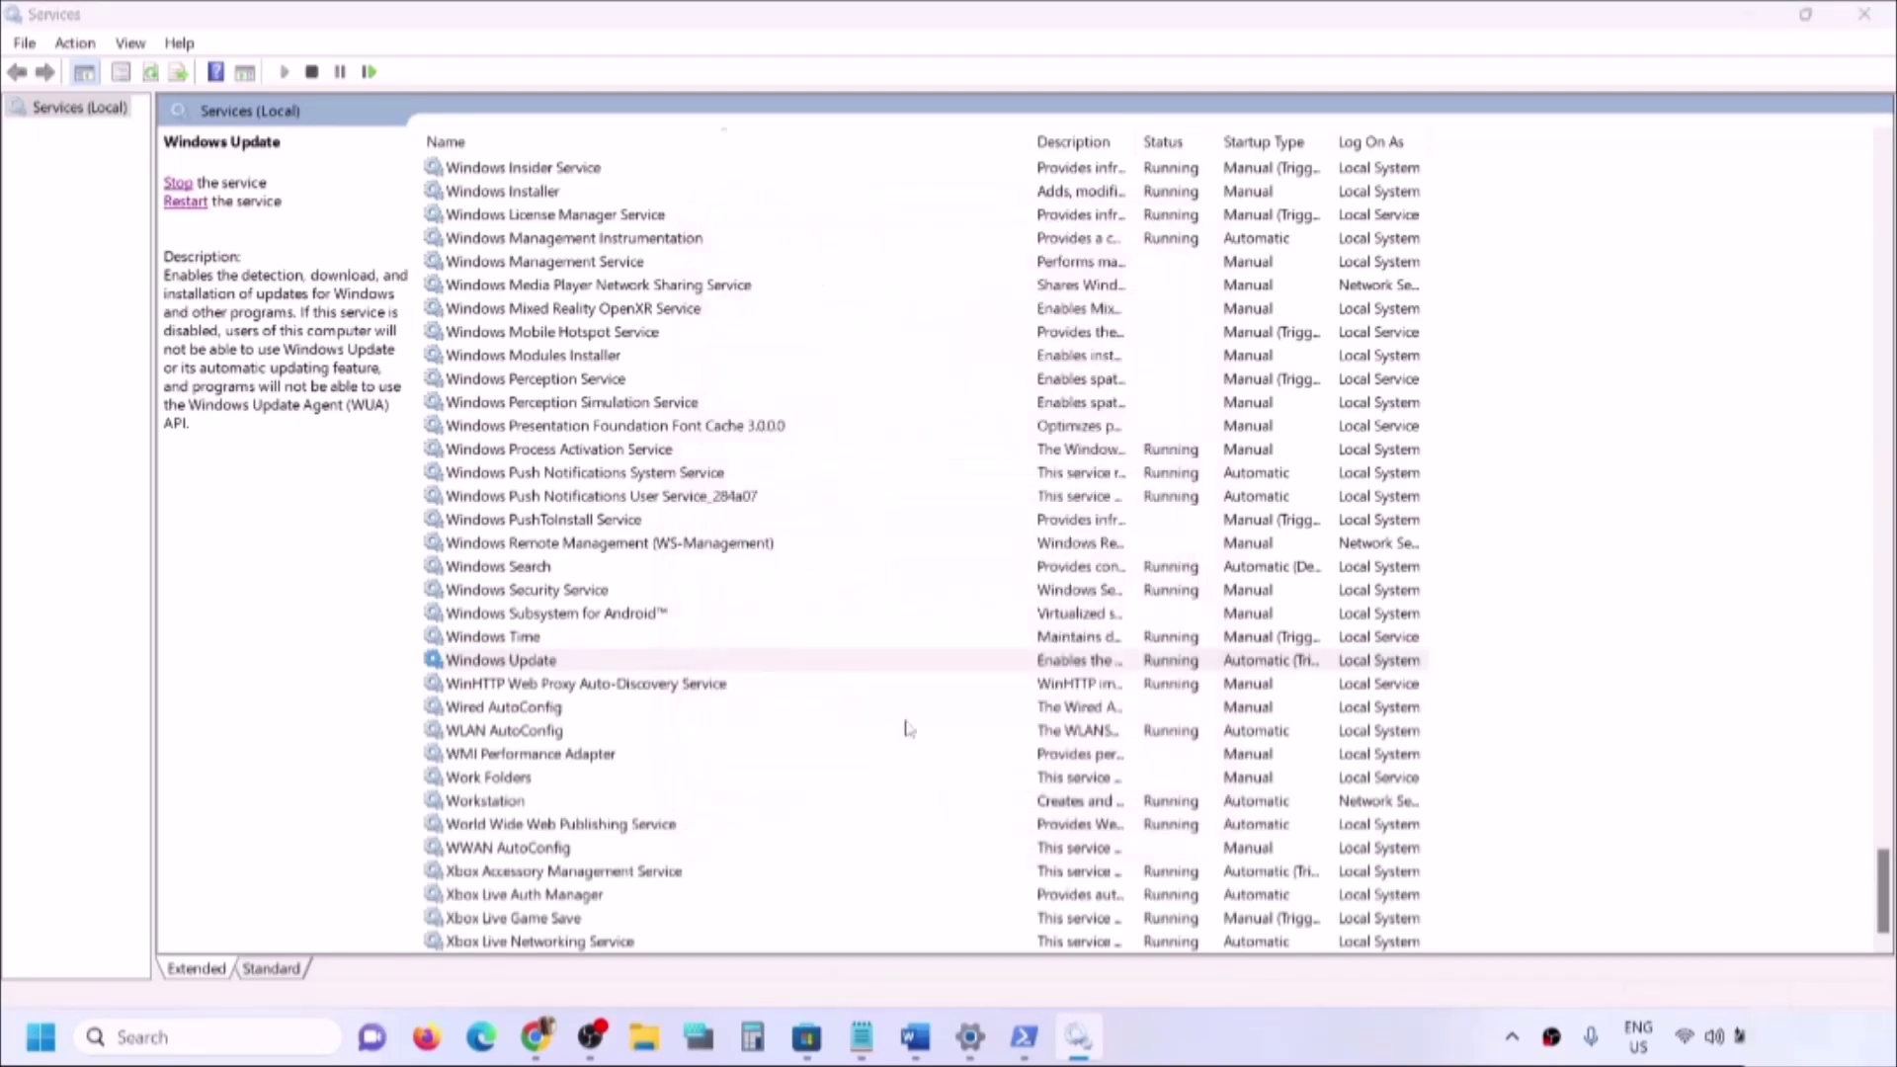
{"action": "left_click", "coordinate": [579, 592]}
Stop both Gaming Services entries
{"action": "key", "text": "g"}
{"action": "scroll", "coordinate": [796, 628], "scroll_direction": "up", "scroll_amount": 3}
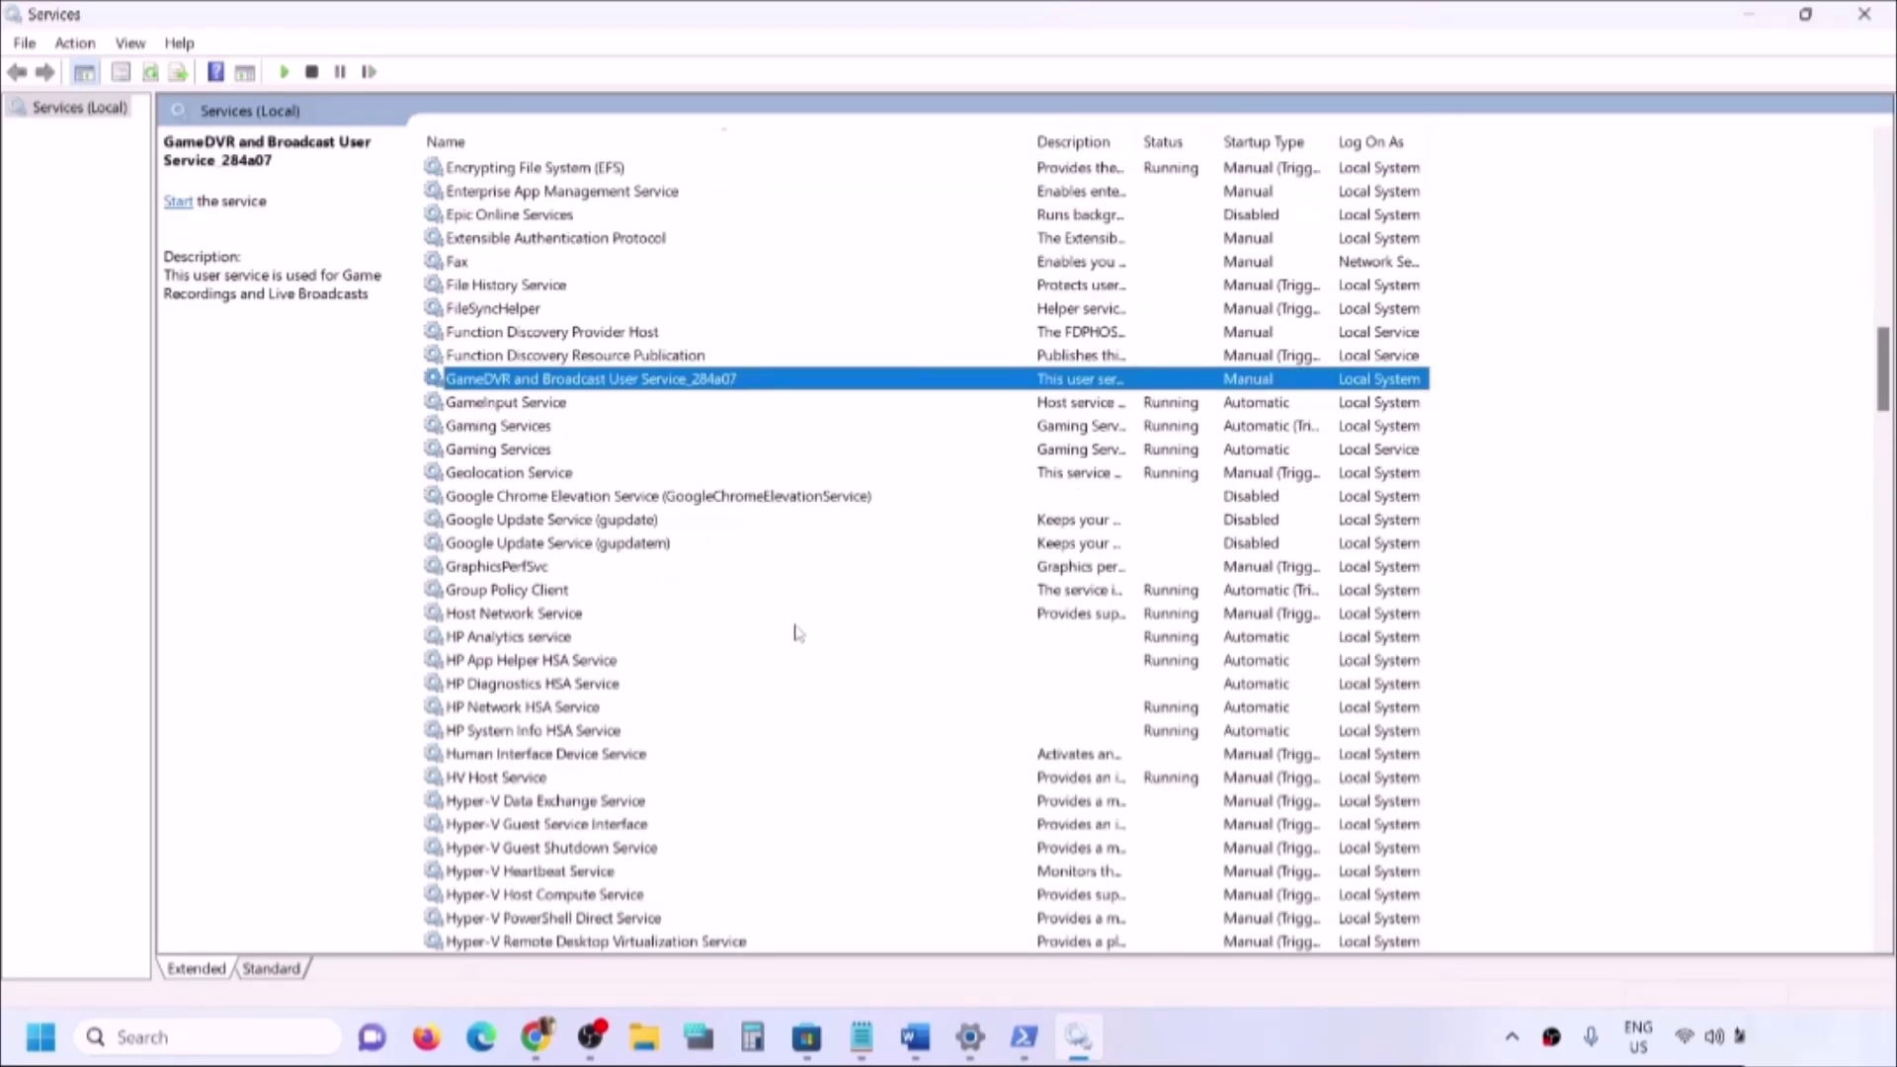
{"action": "left_click", "coordinate": [527, 431]}
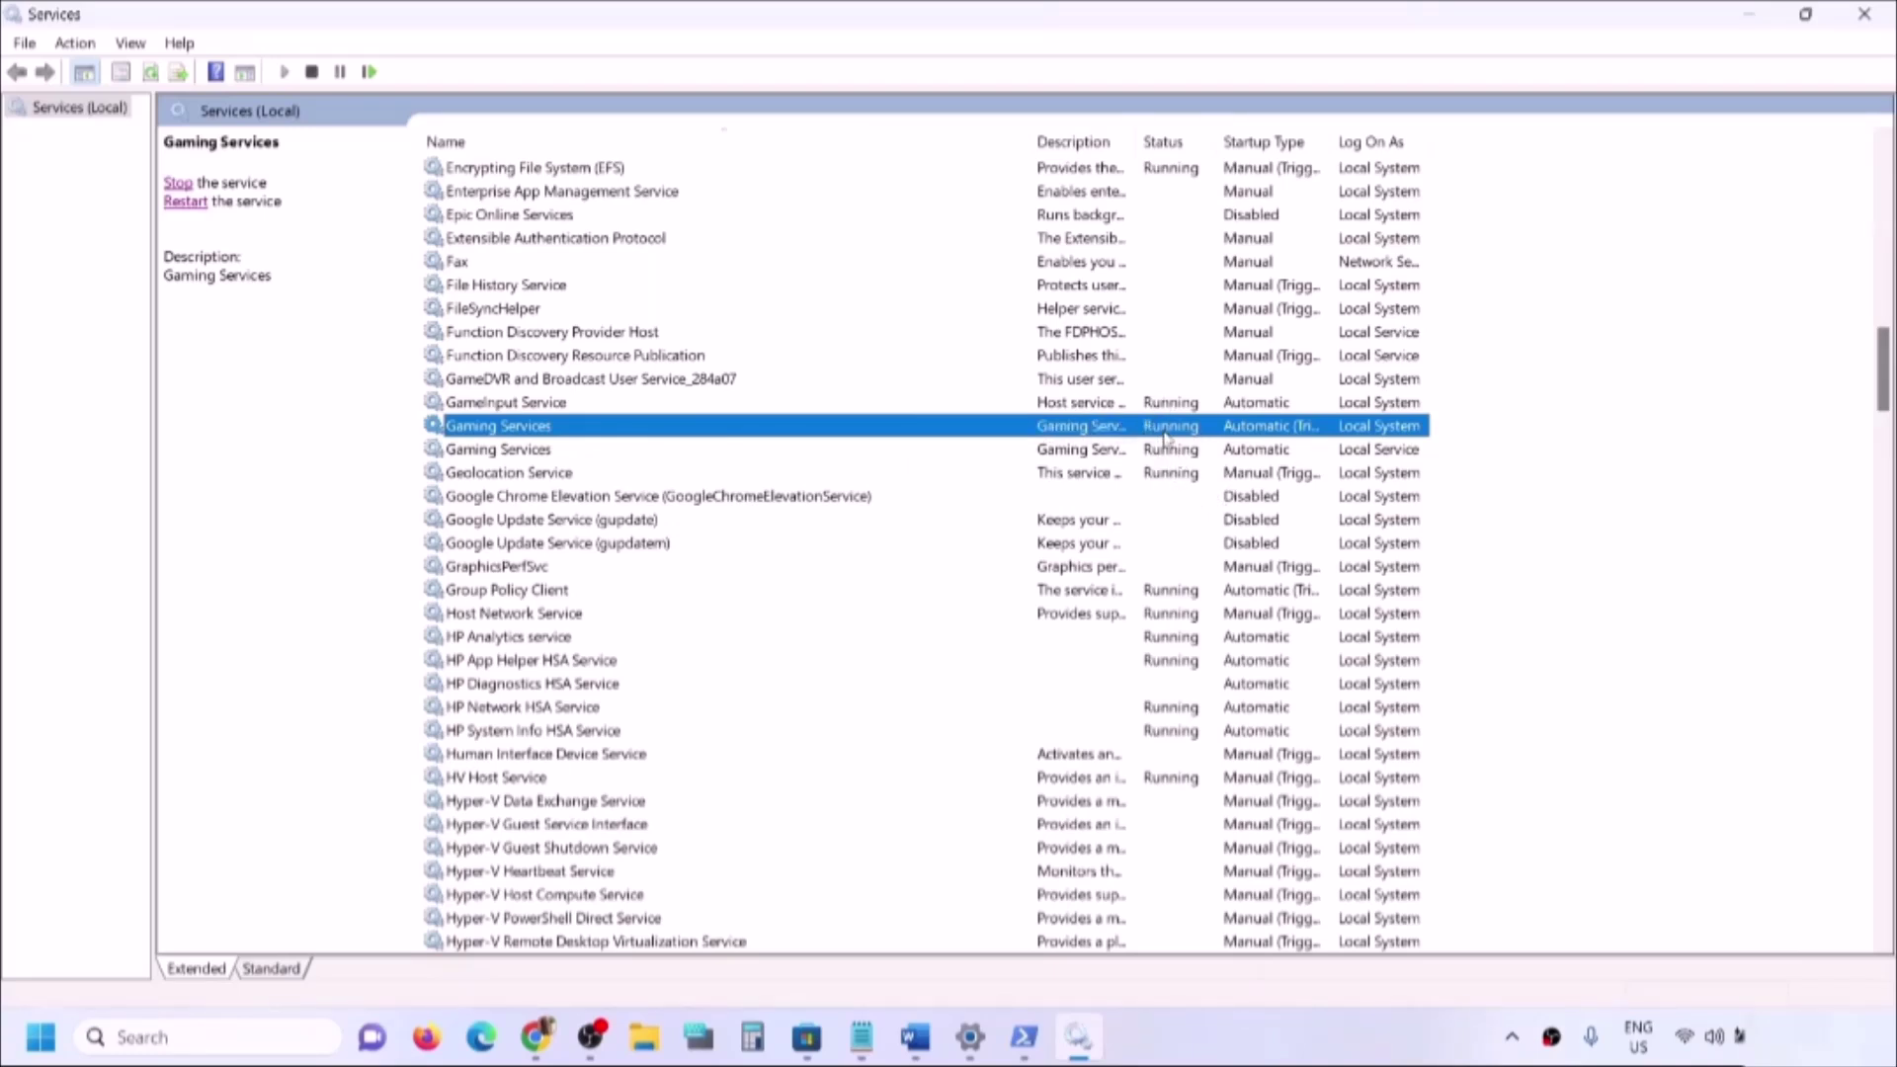
{"action": "right_click", "coordinate": [1167, 442]}
{"action": "left_click", "coordinate": [1149, 476]}
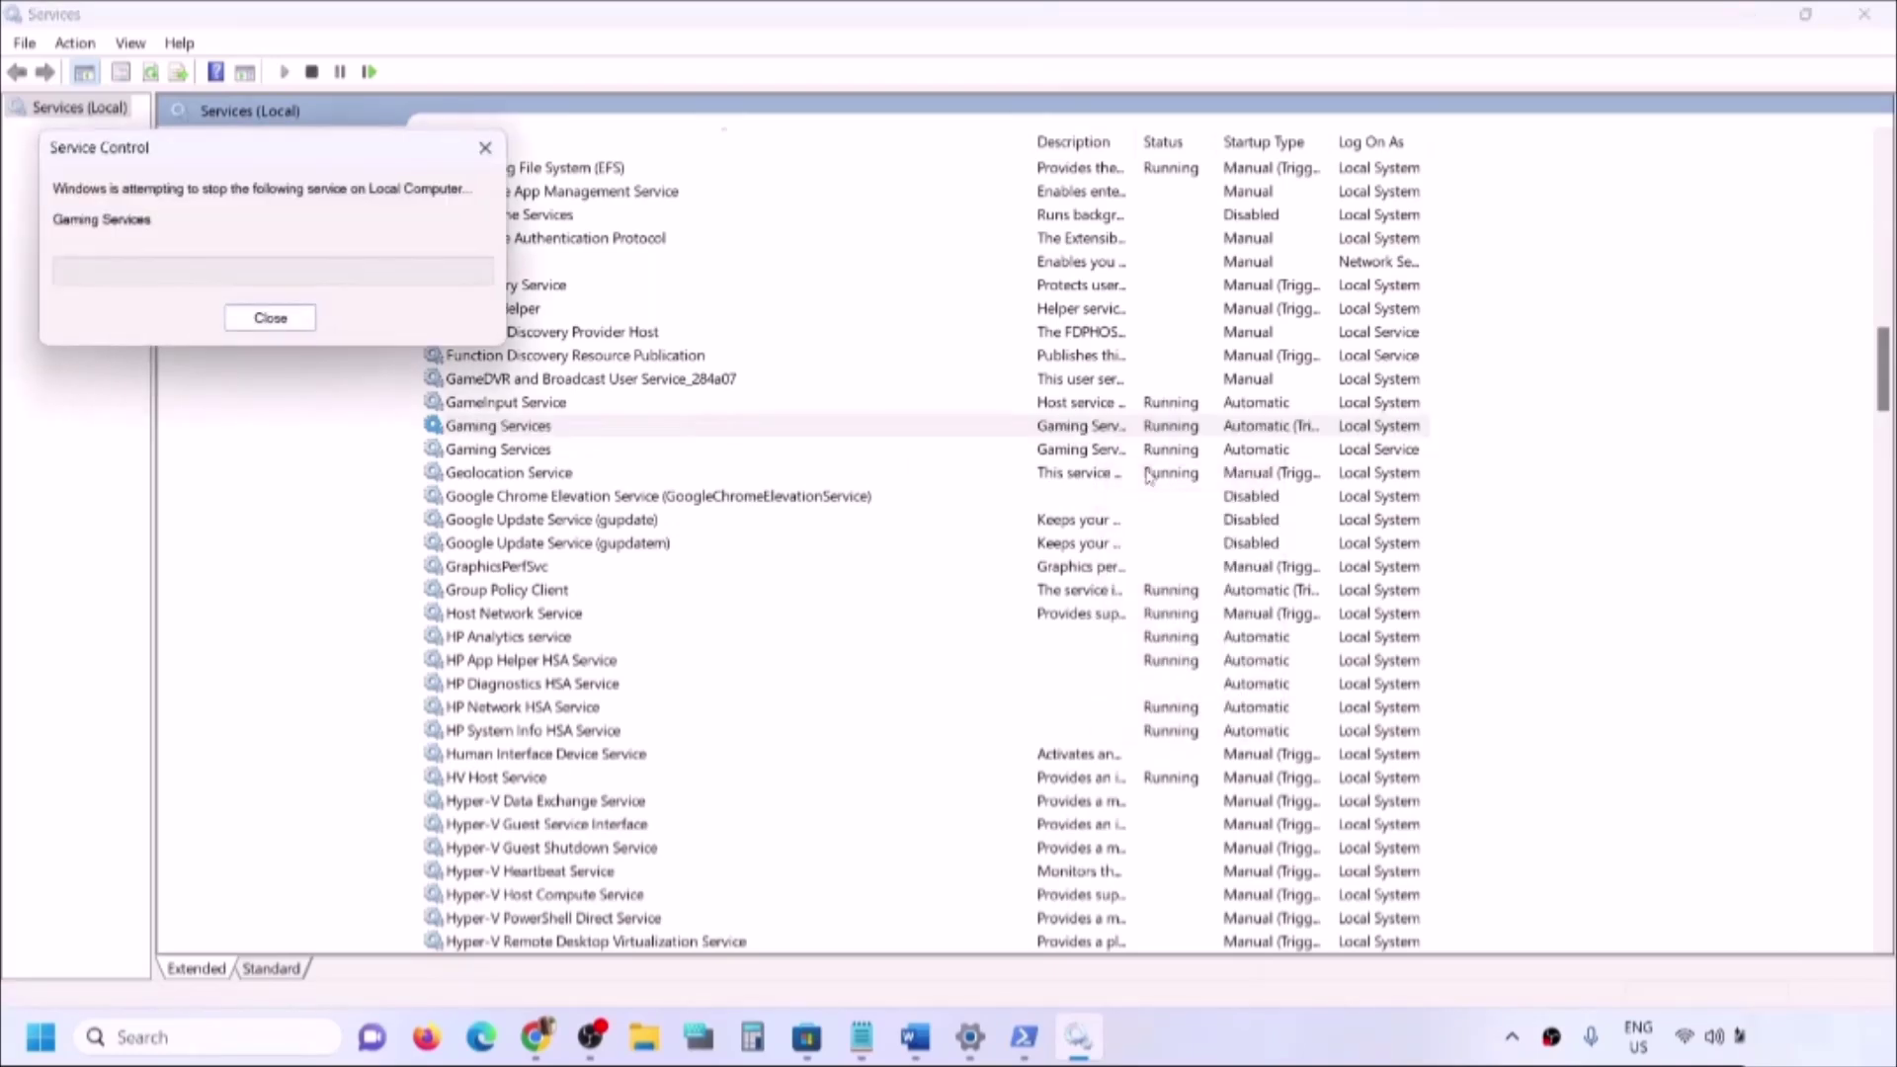
{"action": "left_click", "coordinate": [1100, 455]}
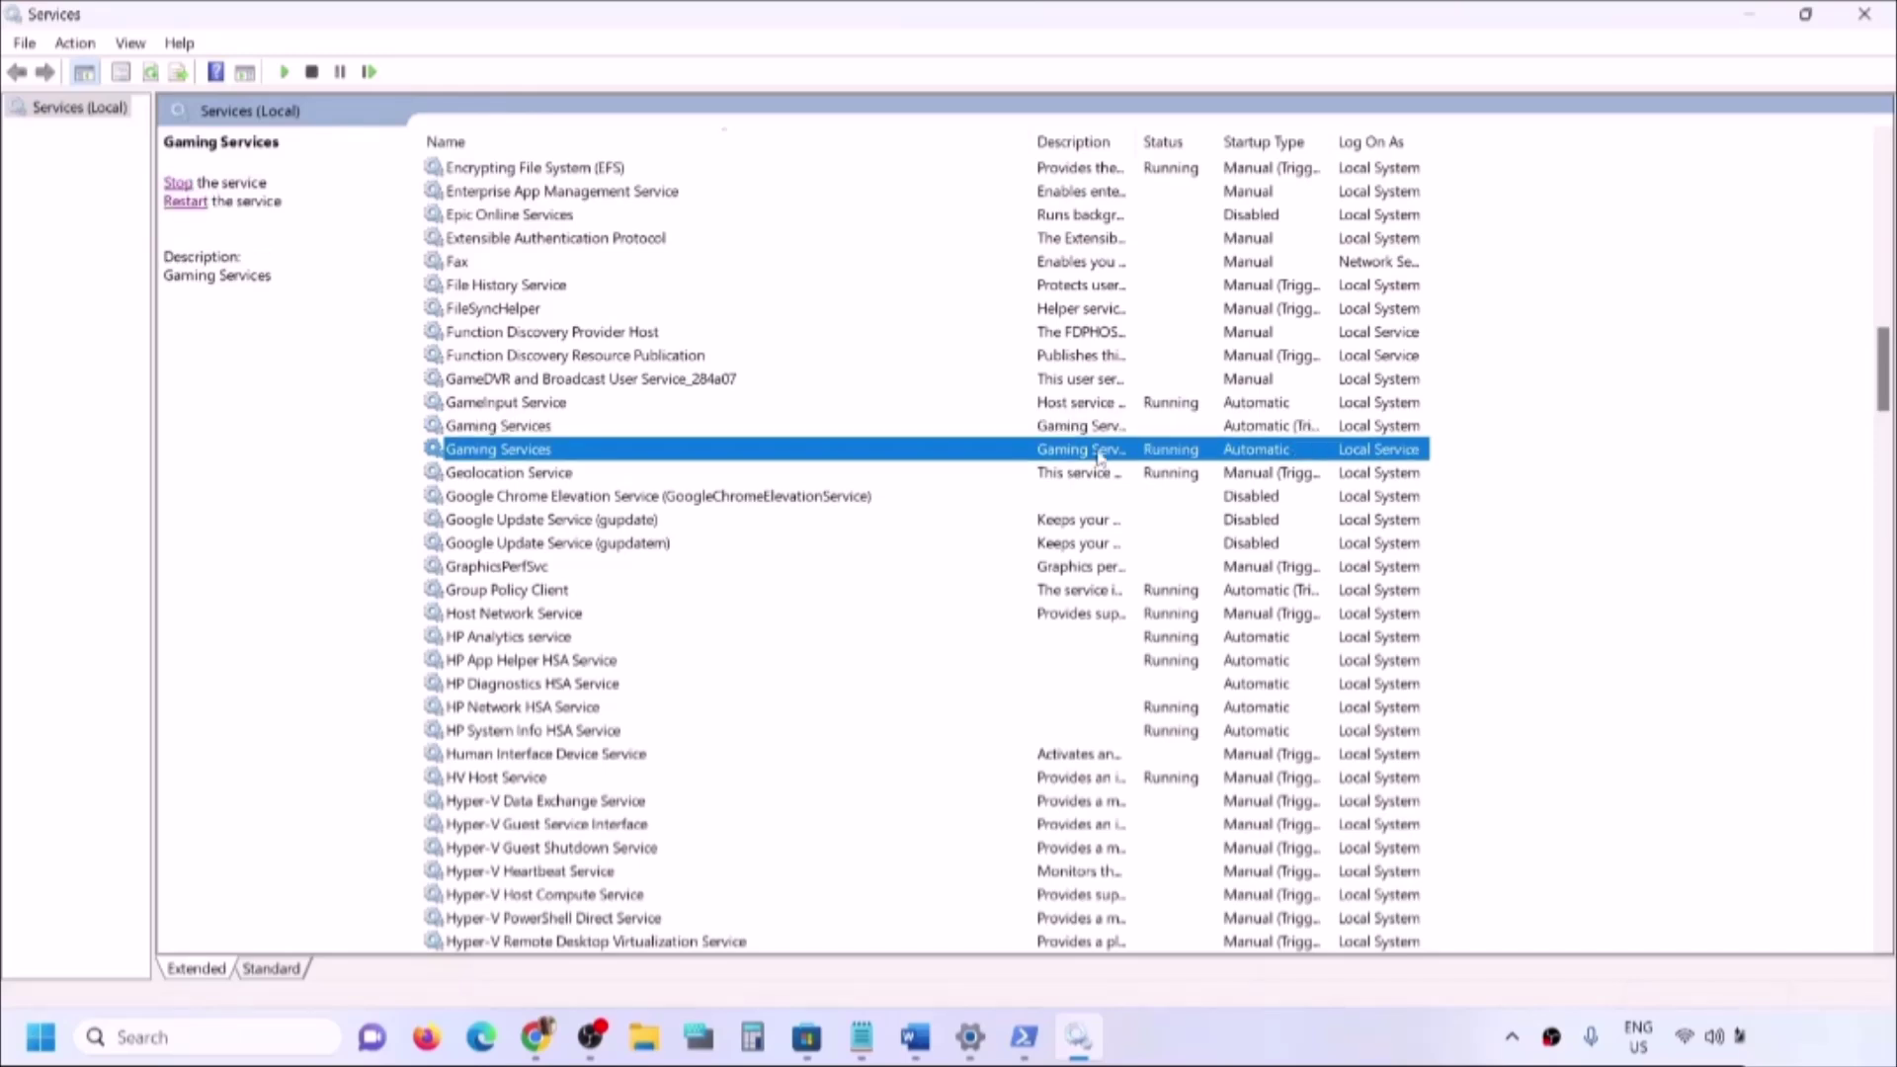
{"action": "right_click", "coordinate": [1121, 447]}
{"action": "left_click", "coordinate": [1181, 495]}
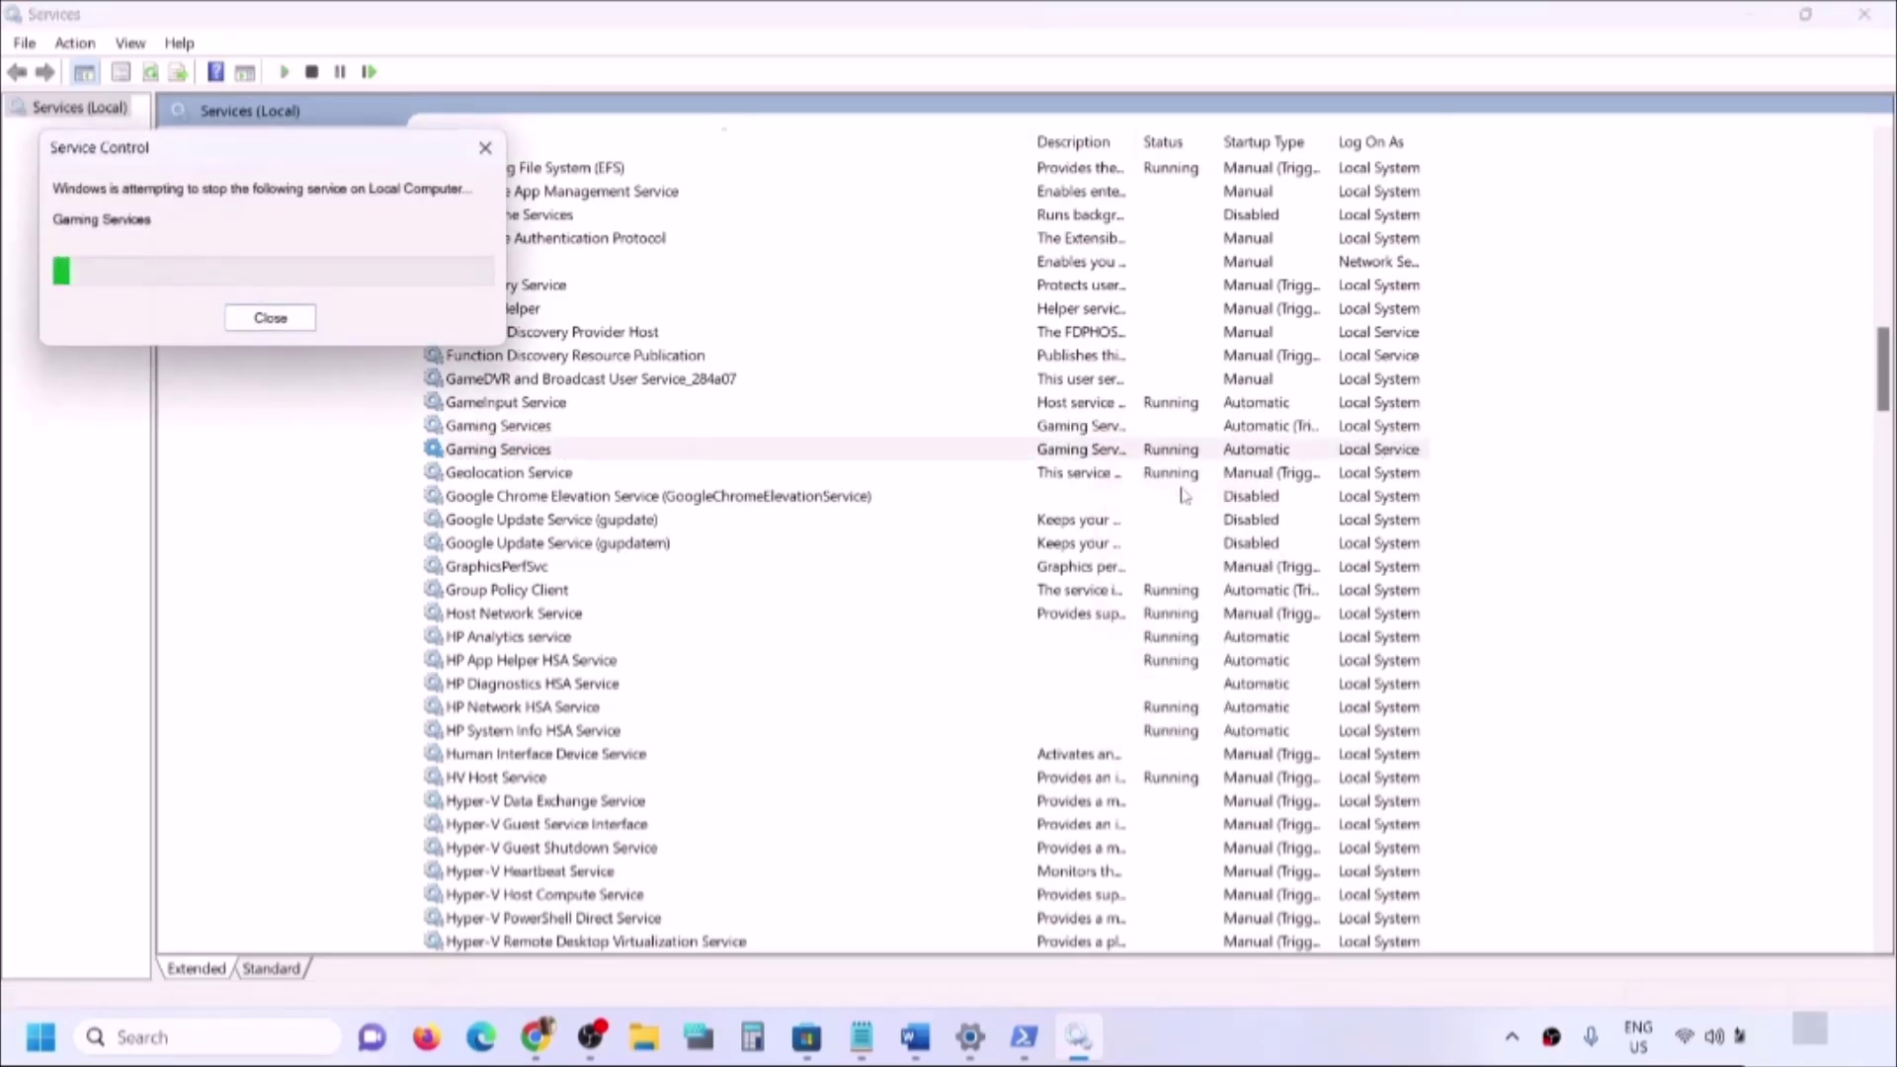
Start both Gaming Services entries again so they are running
{"action": "left_click", "coordinate": [1096, 431]}
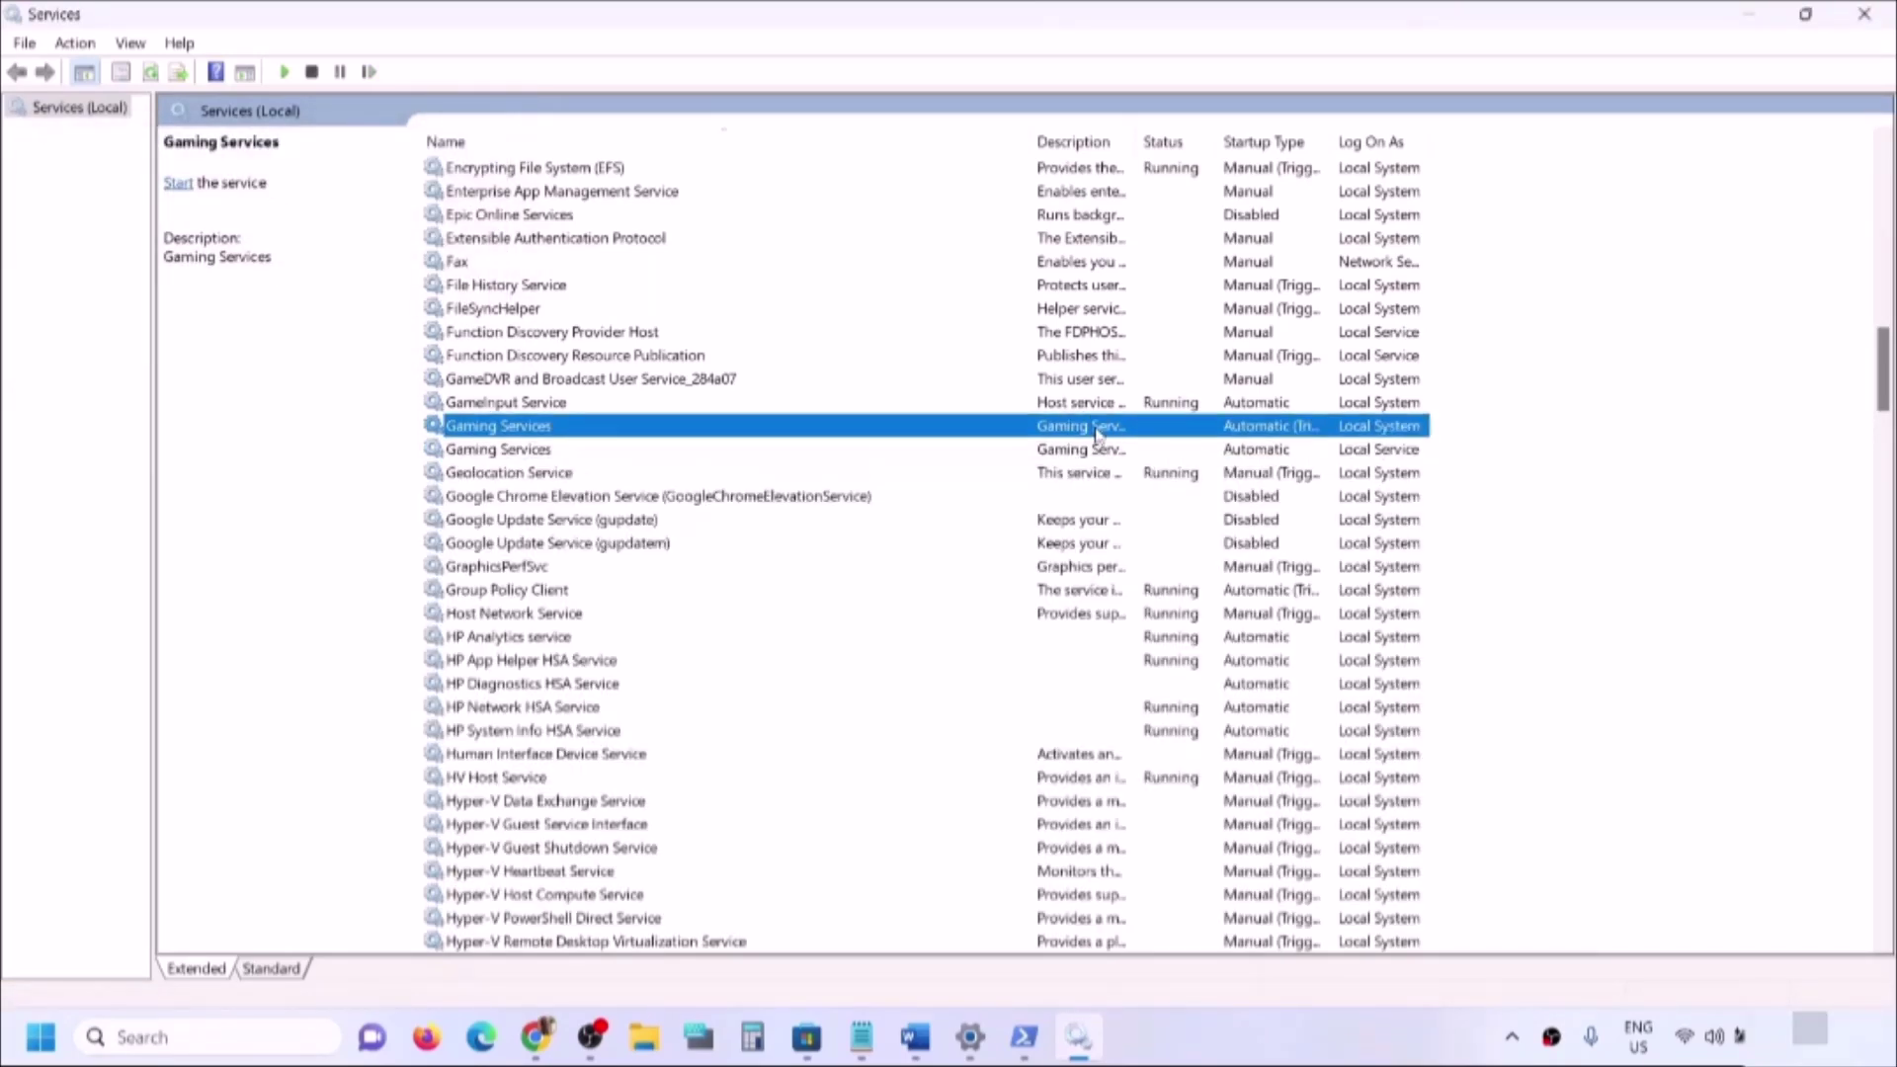
{"action": "right_click", "coordinate": [1097, 431]}
{"action": "left_click", "coordinate": [1164, 453]}
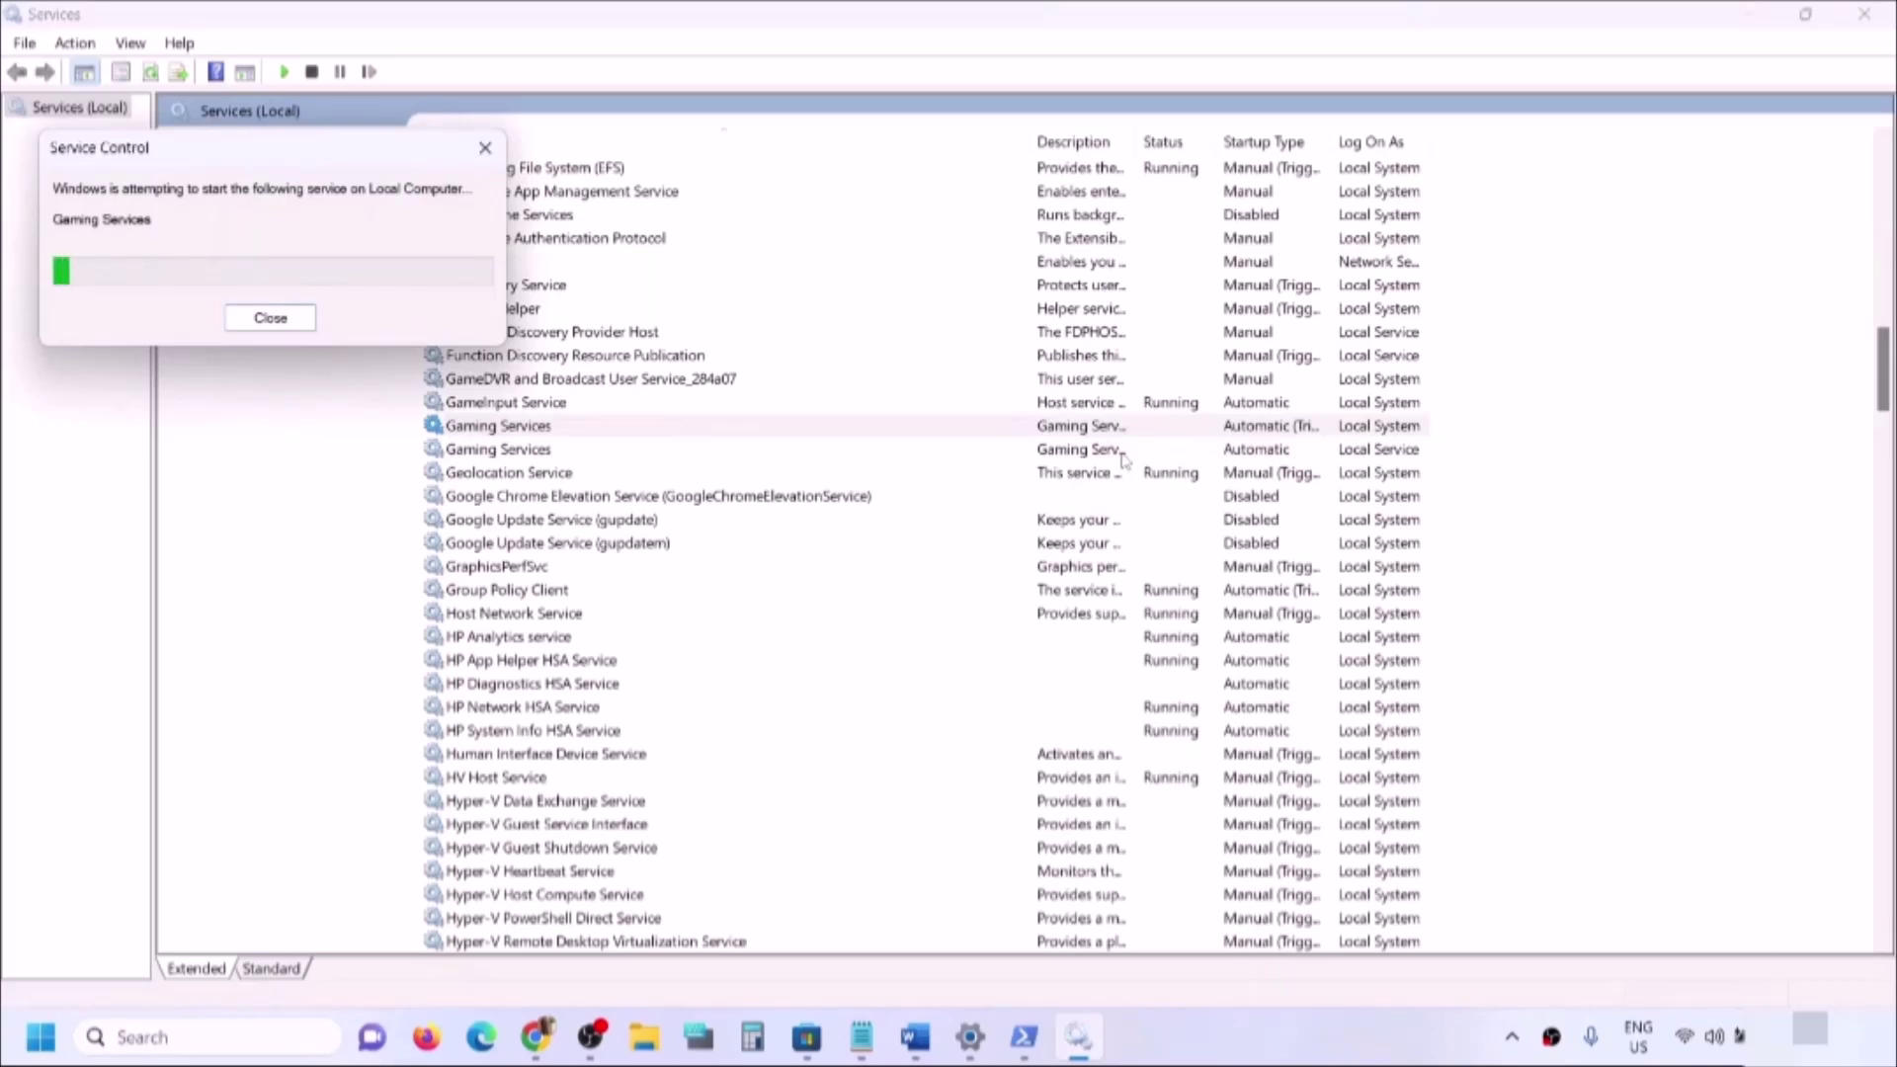
{"action": "left_click", "coordinate": [1108, 456]}
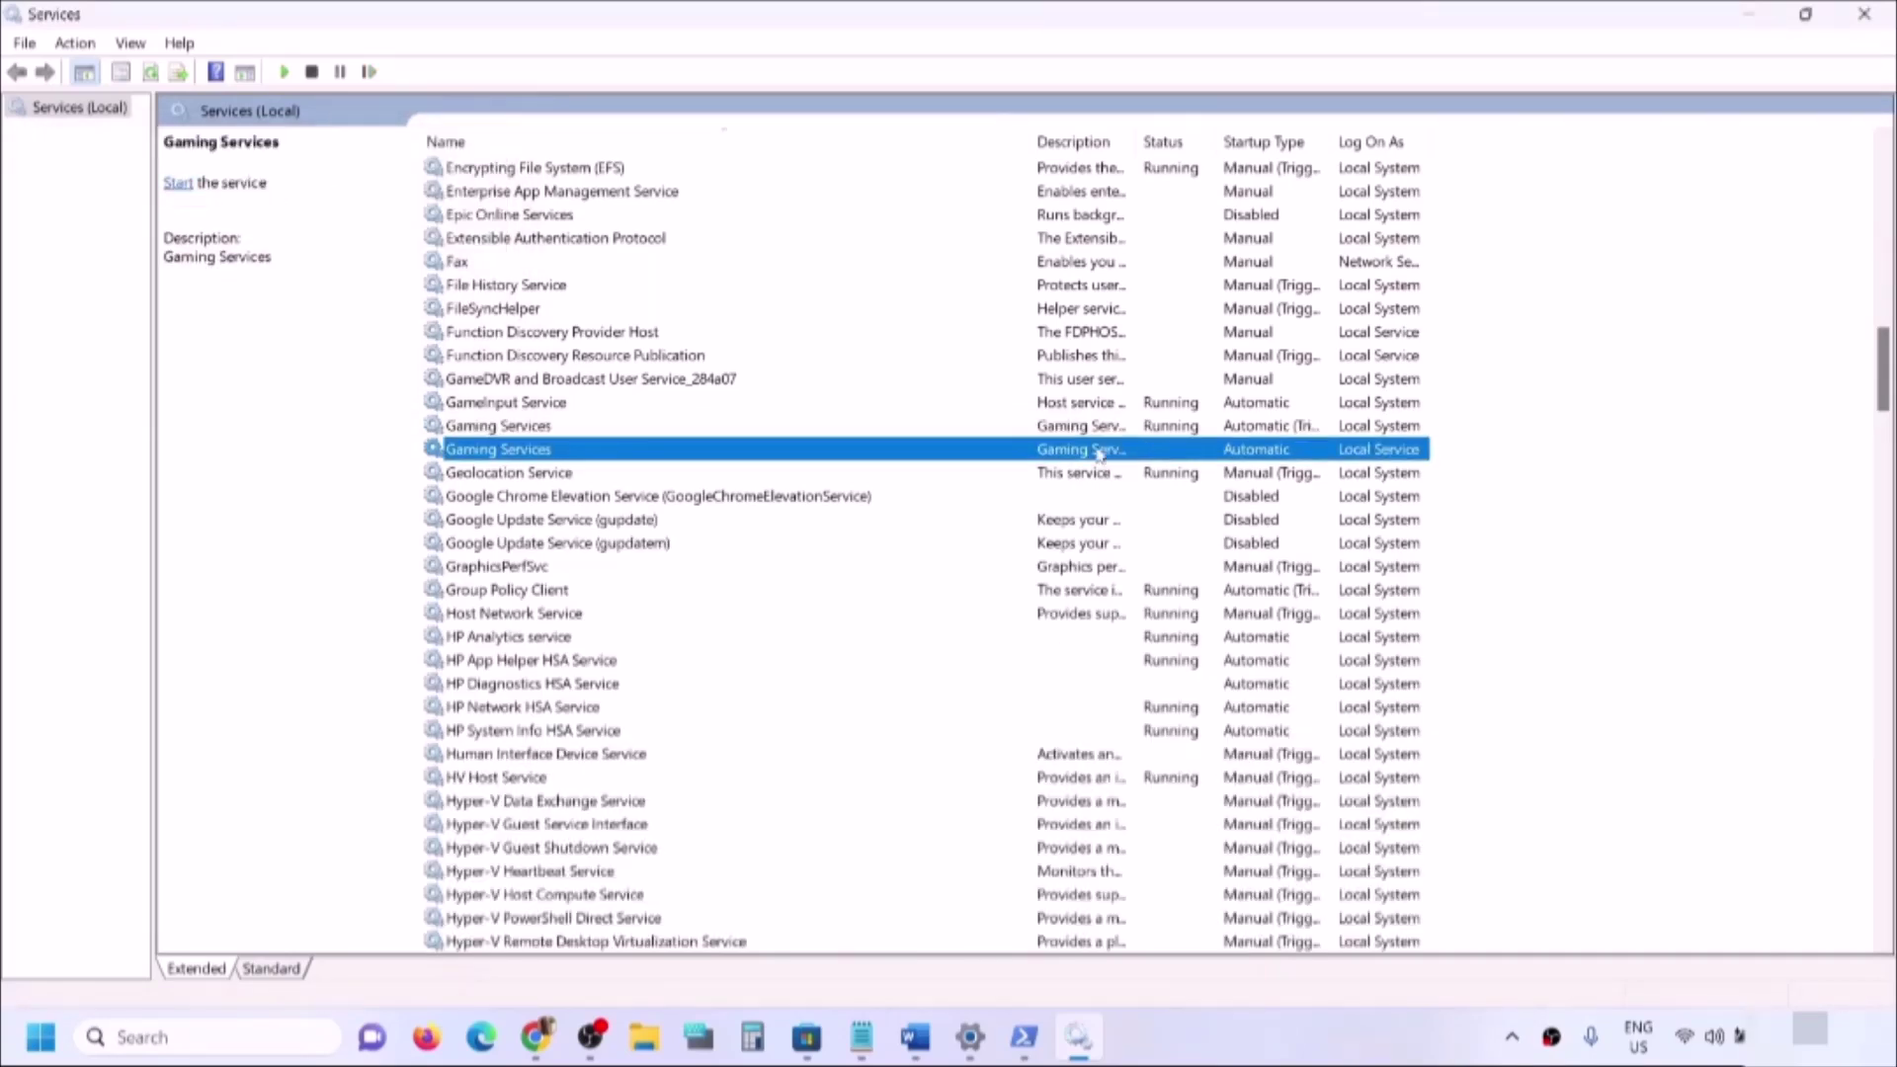
{"action": "right_click", "coordinate": [1110, 458]}
{"action": "left_click", "coordinate": [1158, 468]}
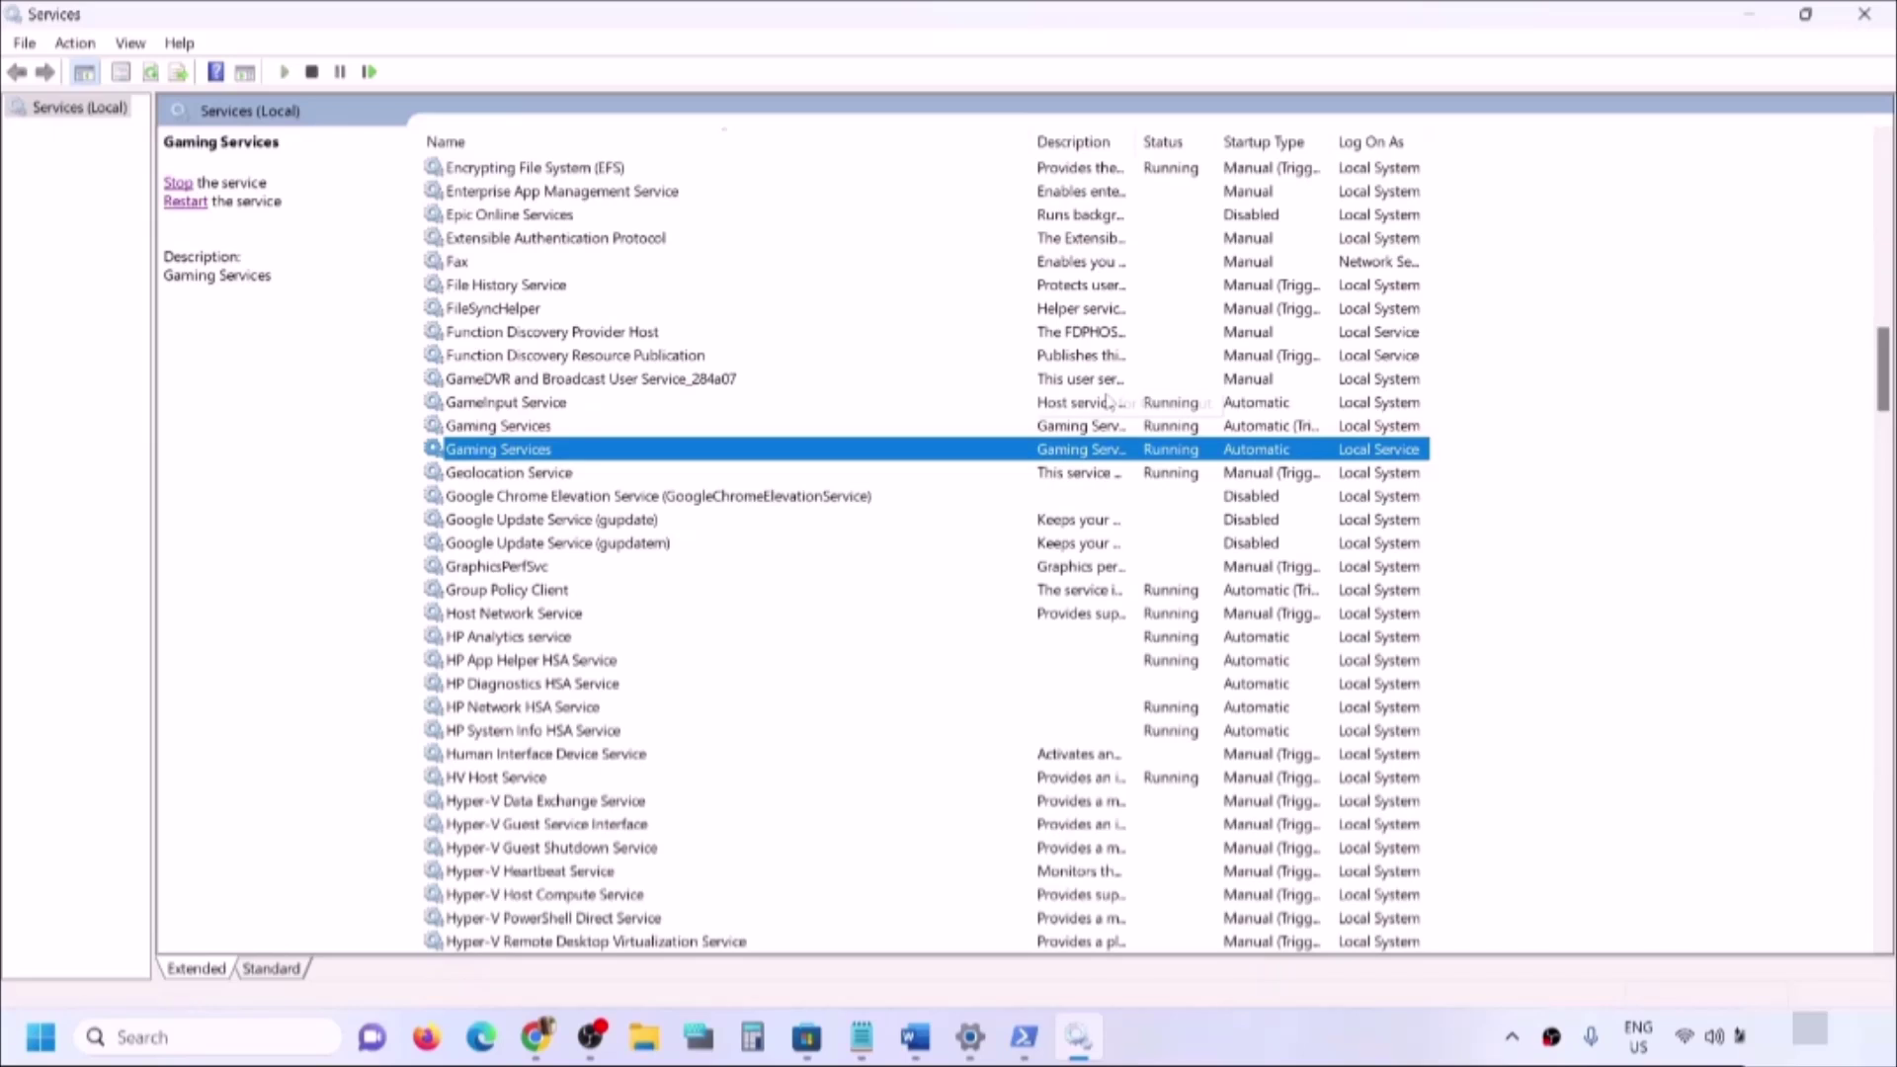
{"action": "left_click", "coordinate": [1038, 376]}
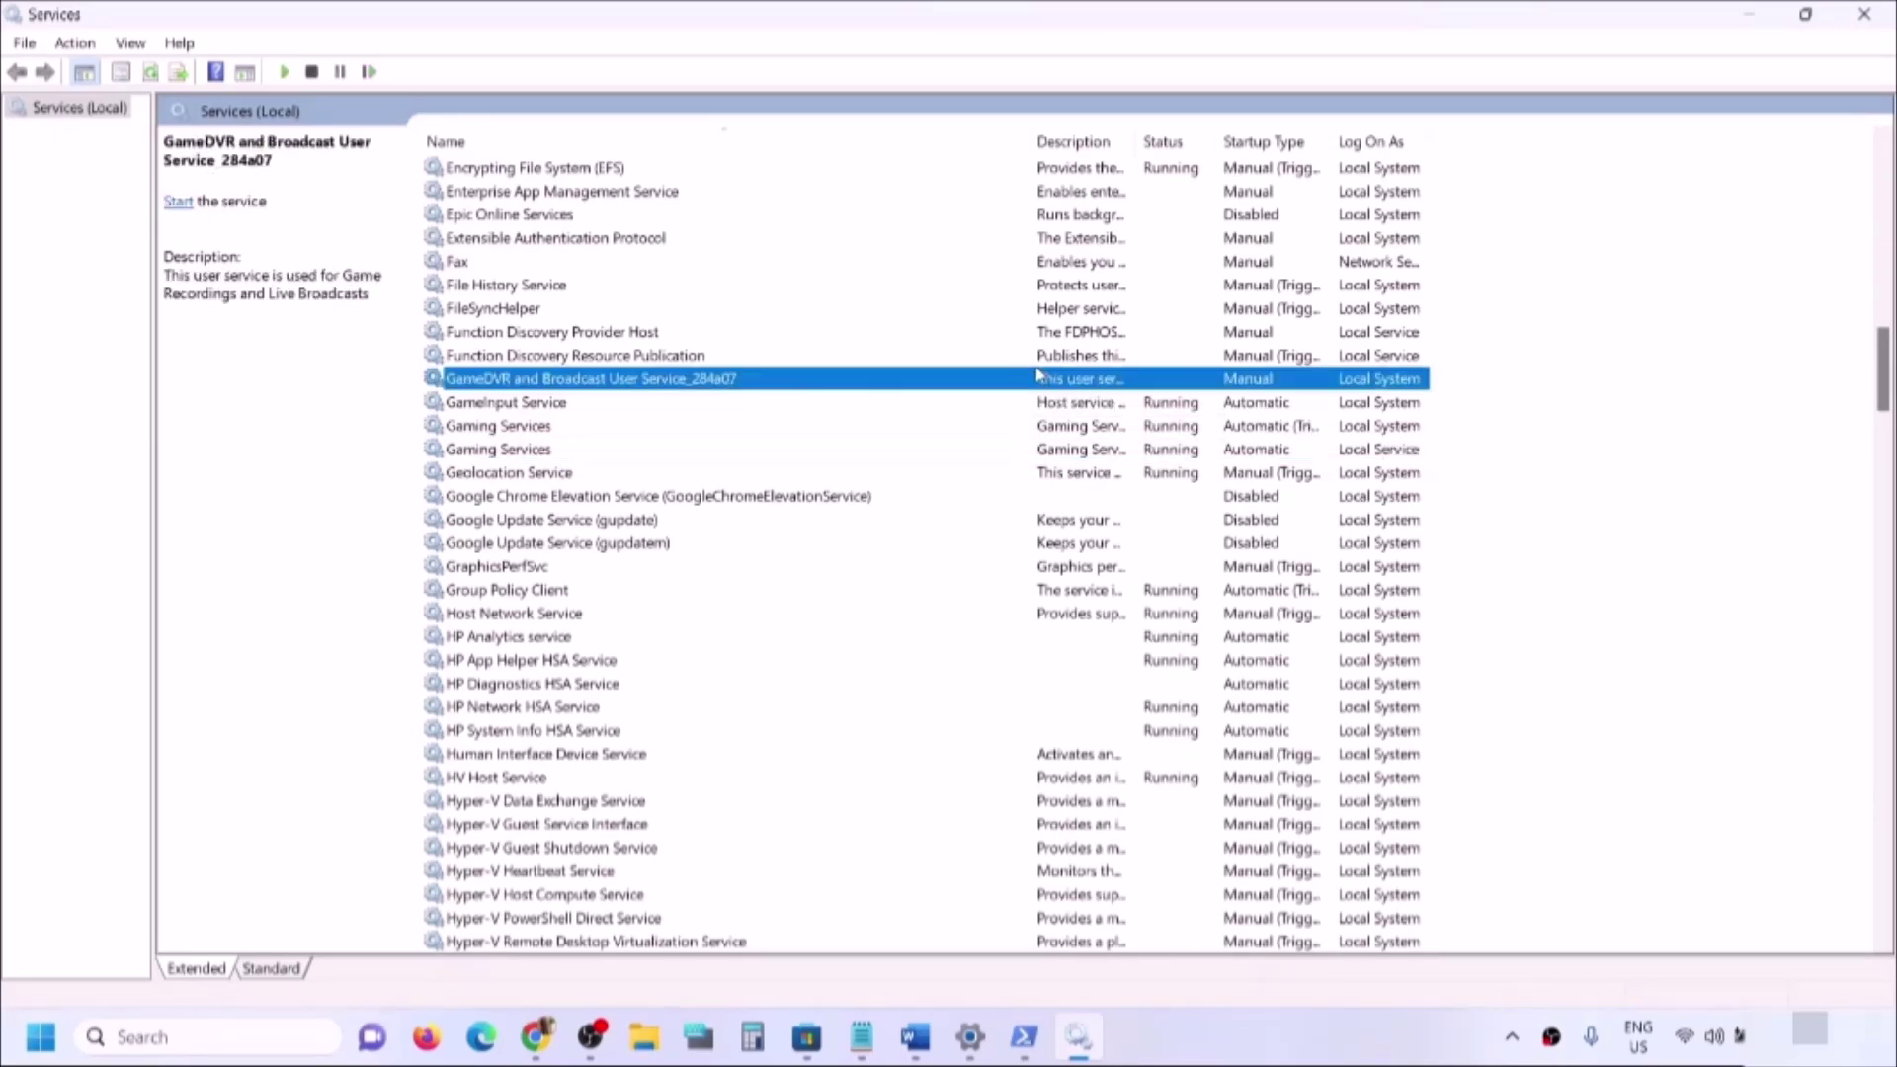
Set Microsoft Store Install Service's startup type to Automatic and apply
{"action": "key", "text": "m"}
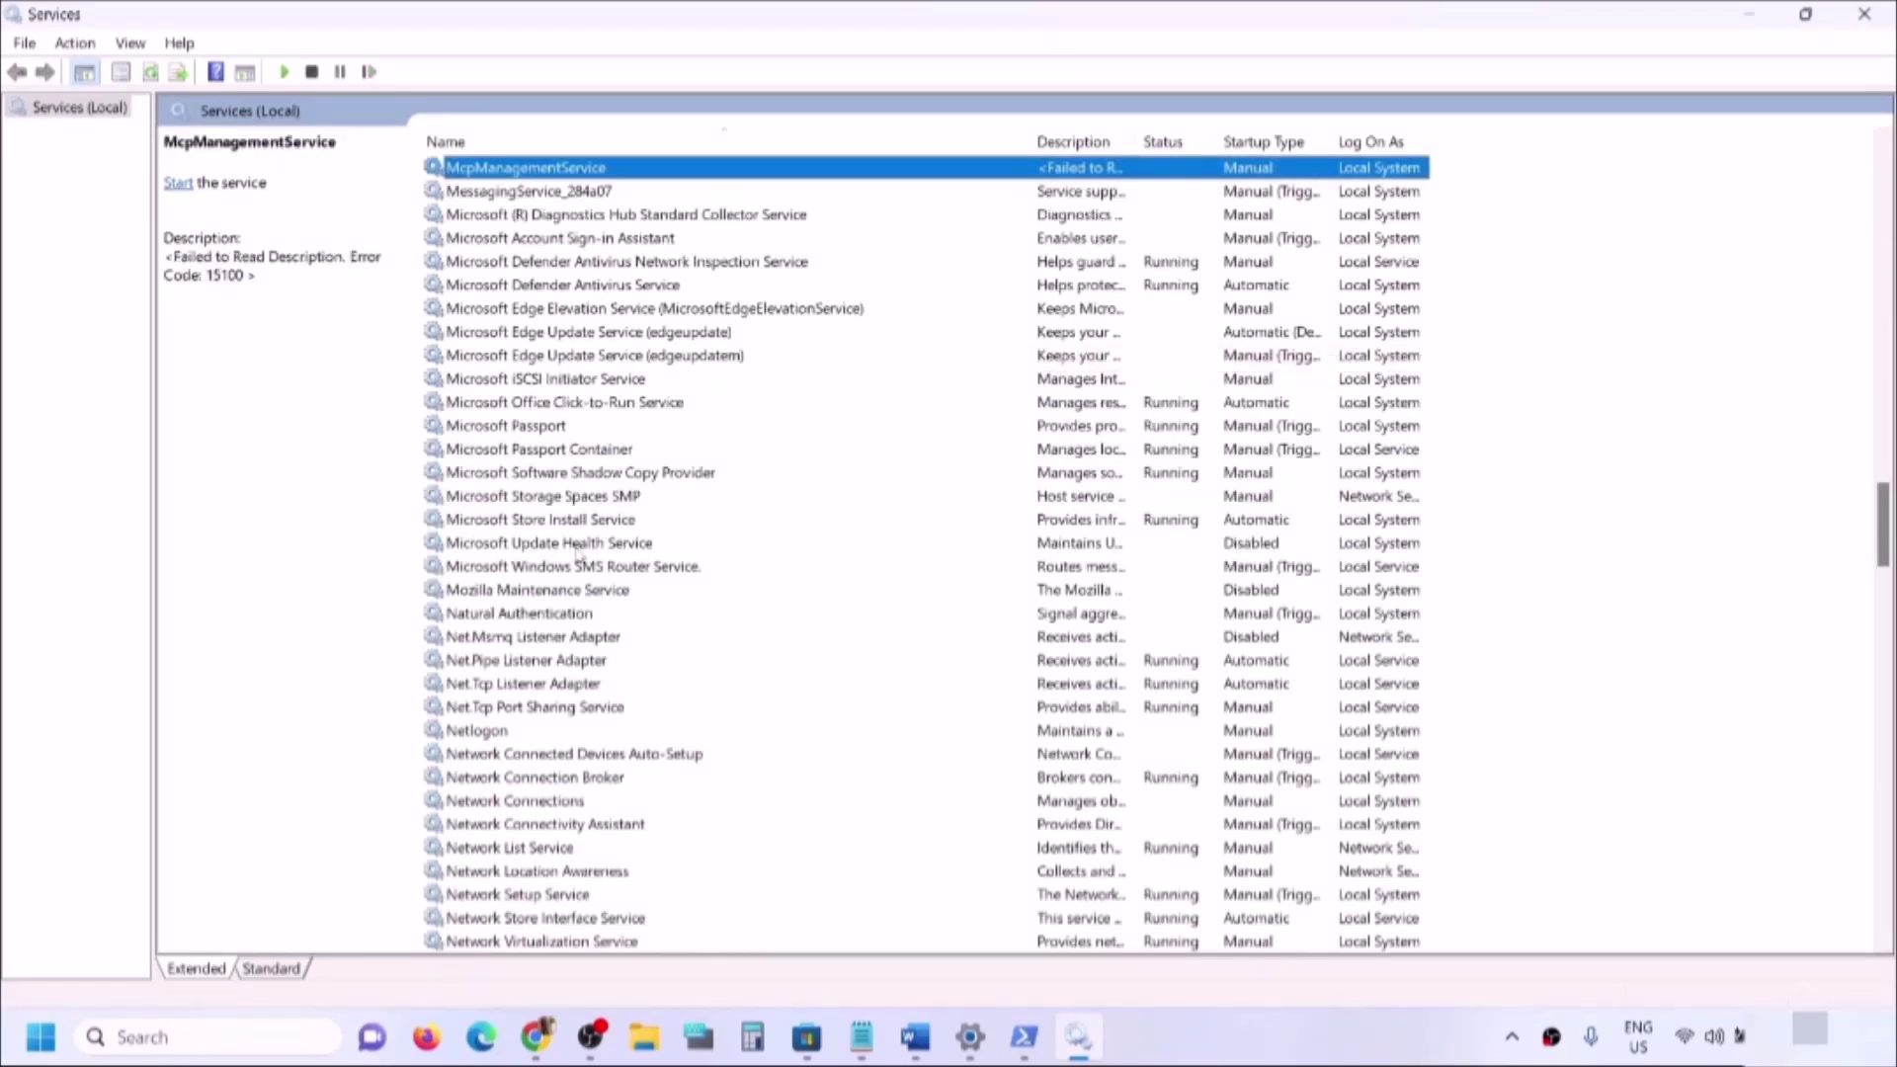
{"action": "left_click", "coordinate": [565, 524]}
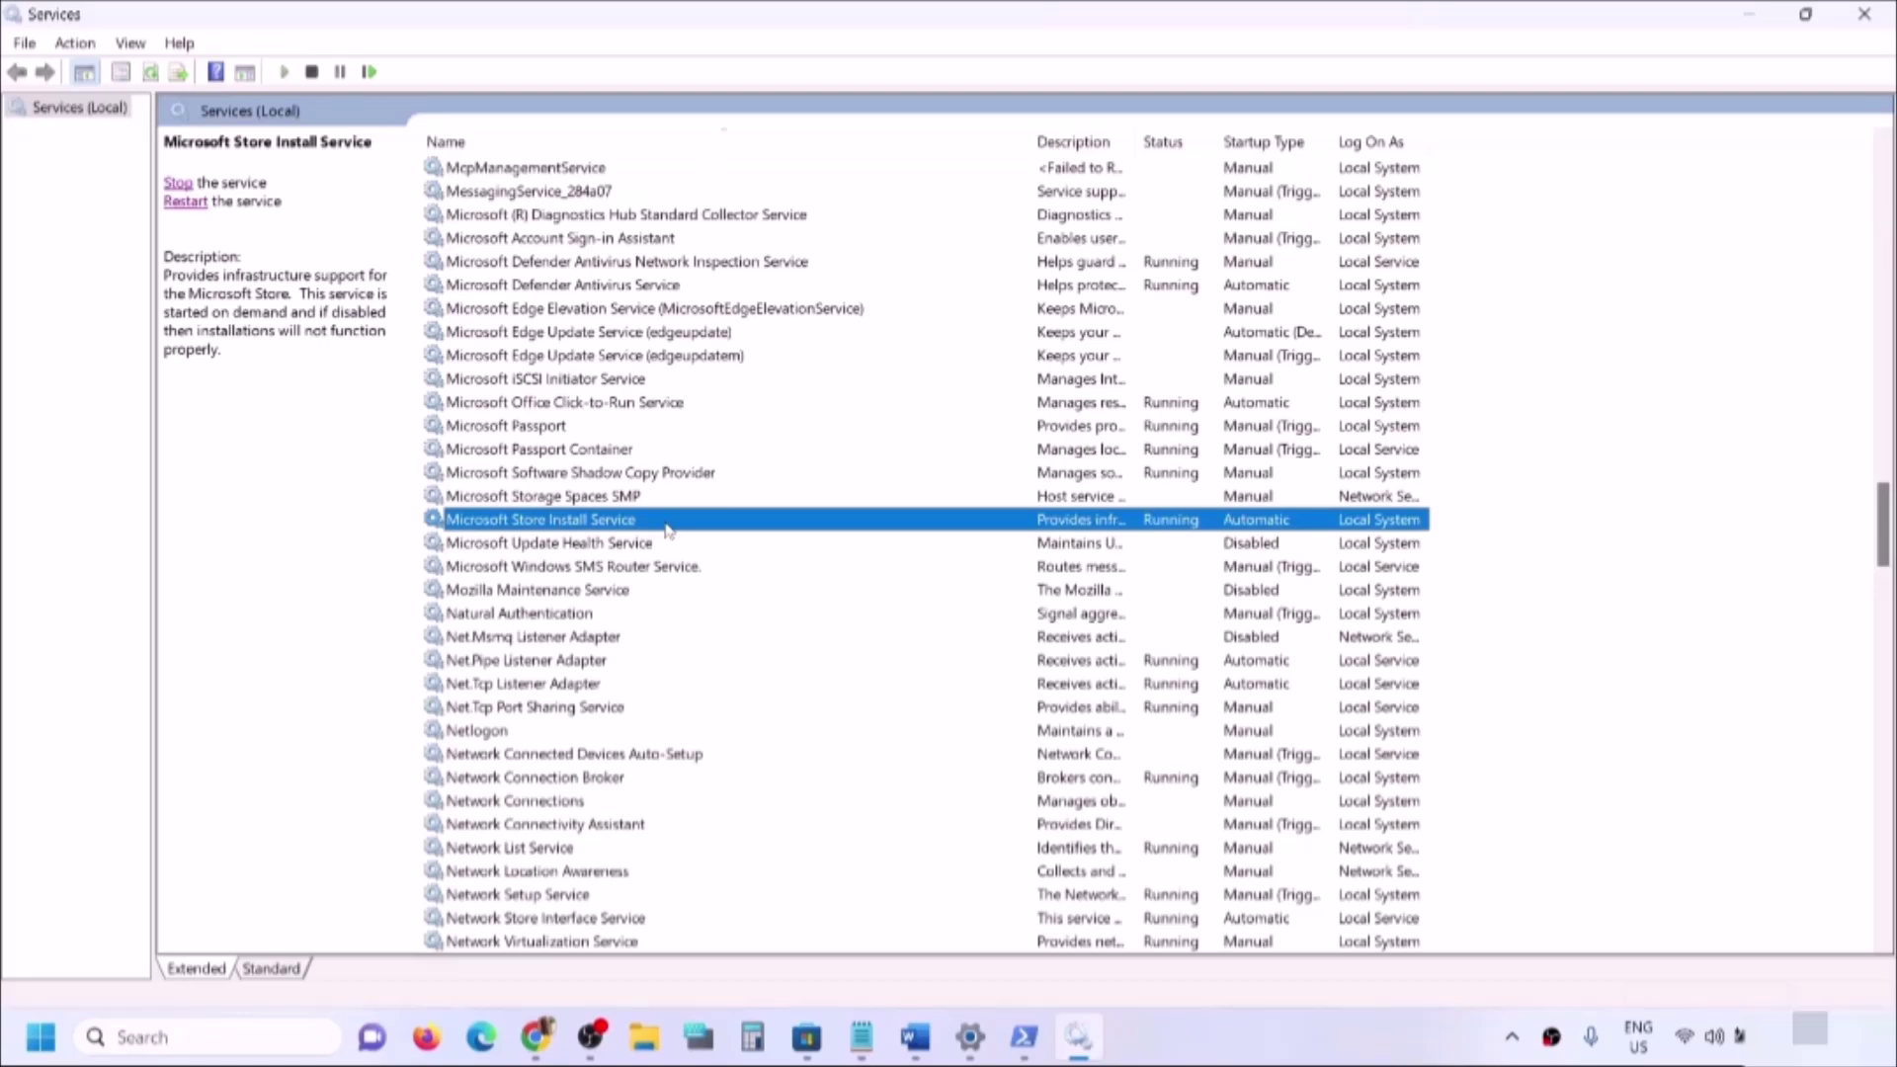
{"action": "double_click", "coordinate": [743, 526]}
{"action": "left_click", "coordinate": [1003, 488]}
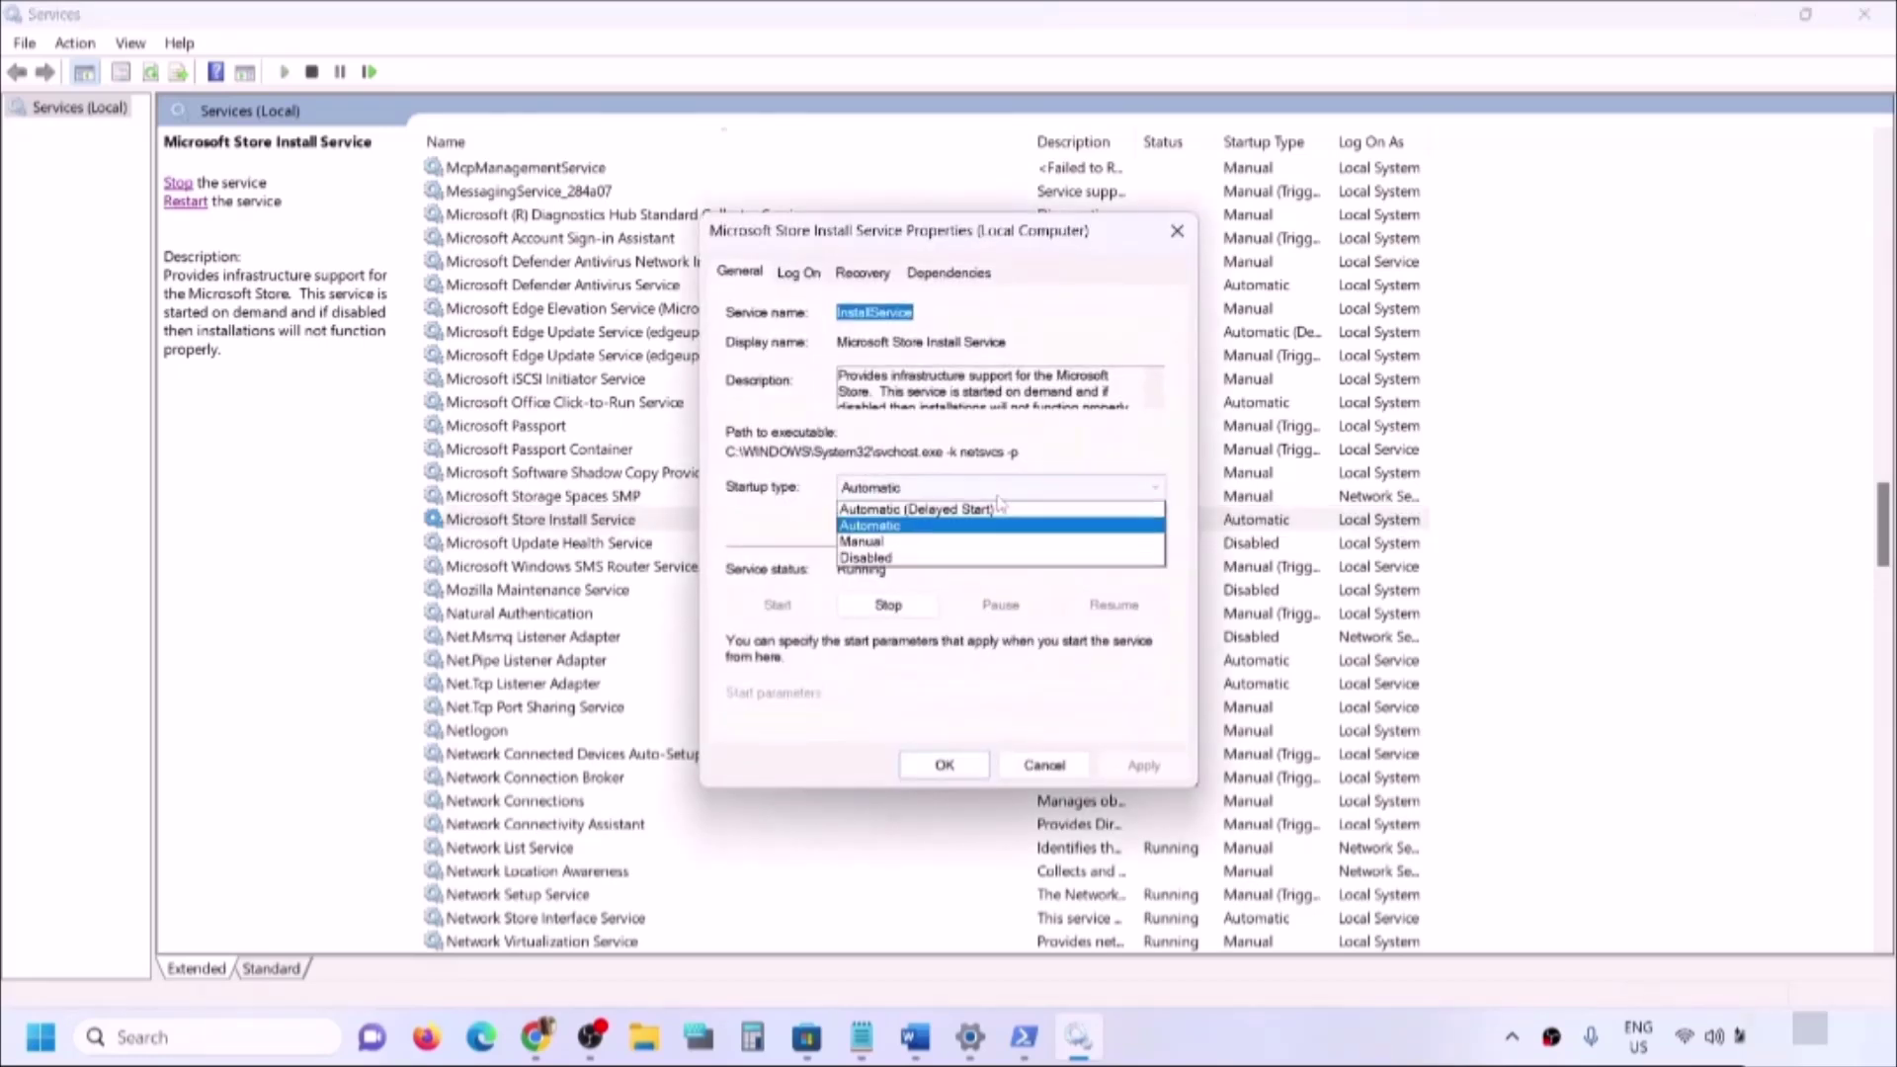
{"action": "left_click", "coordinate": [911, 526]}
{"action": "left_click", "coordinate": [1143, 766]}
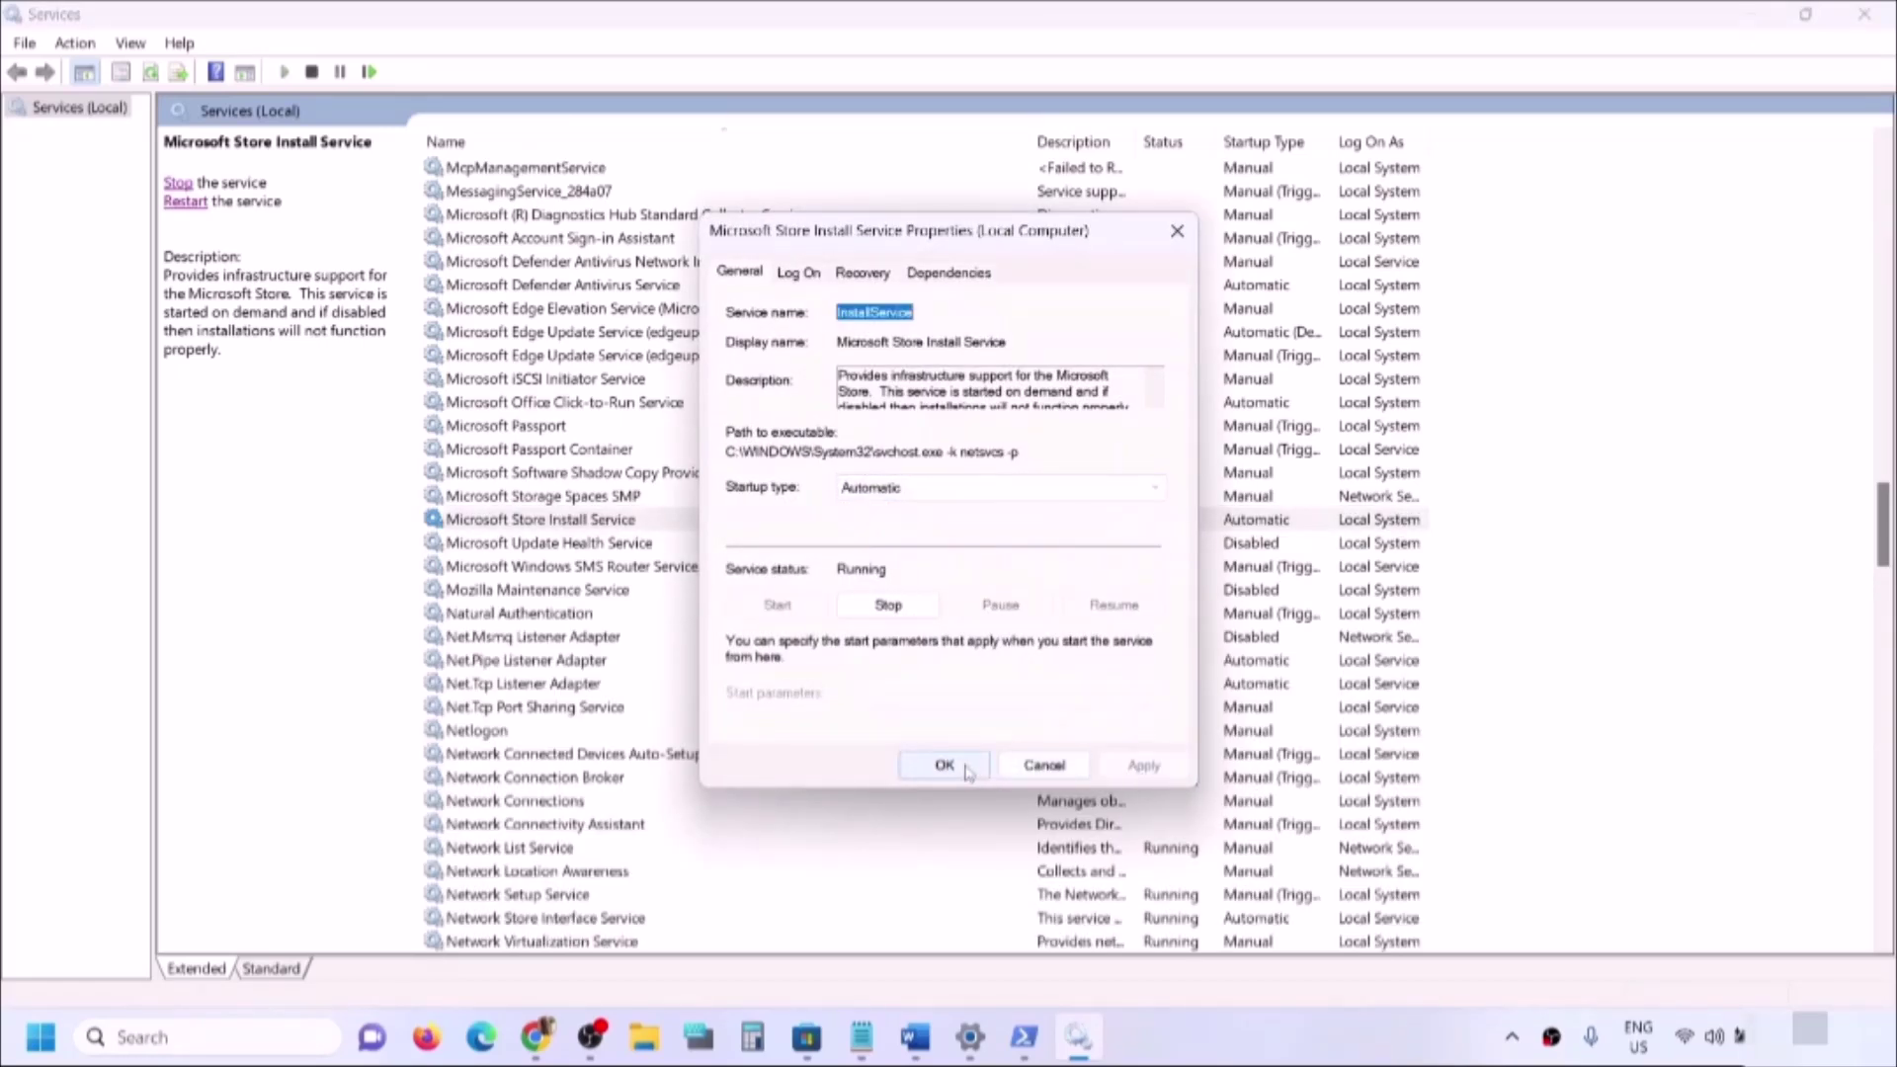